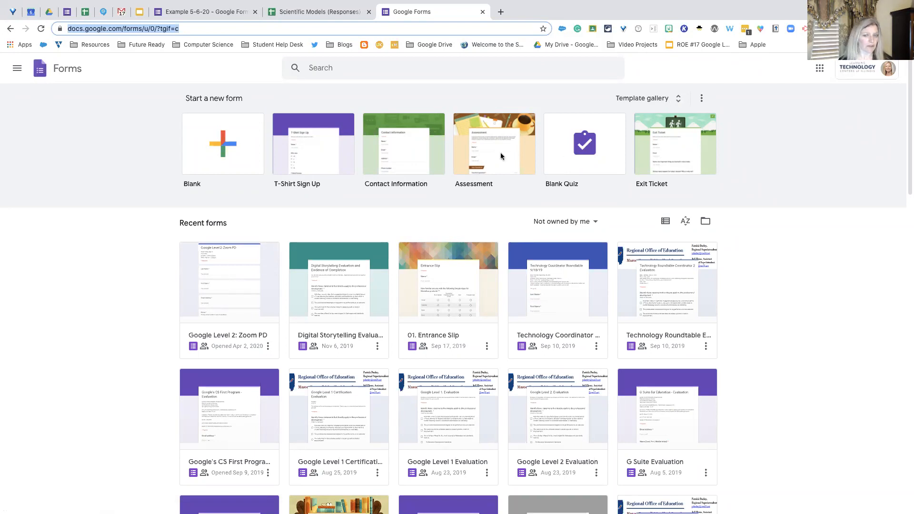
- Create a form from the T-Shirt Sign Up template in the general template gallery
left_click(662, 100)
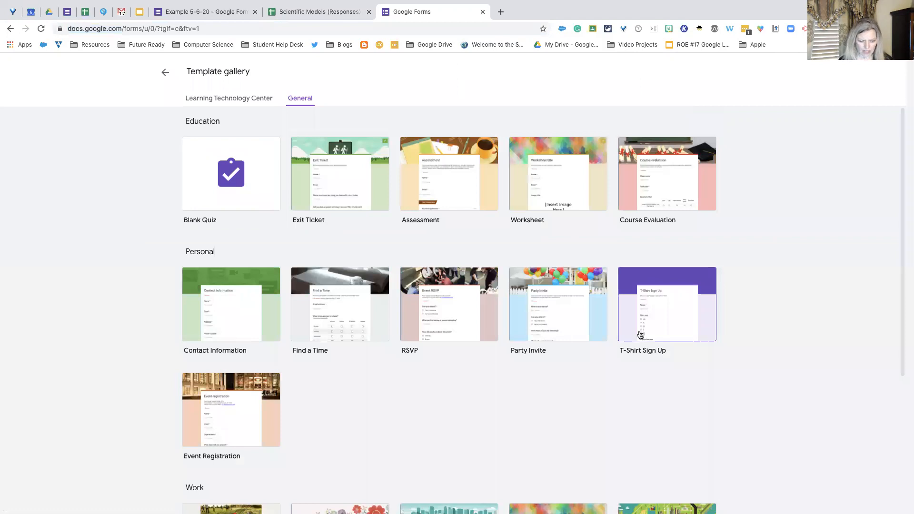
scroll(640, 333, "down", 4)
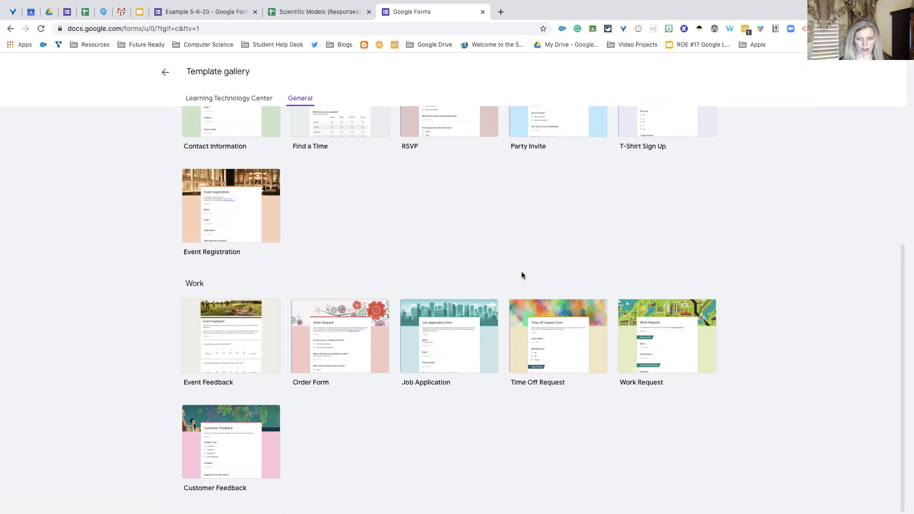
scroll(522, 275, "up", 4)
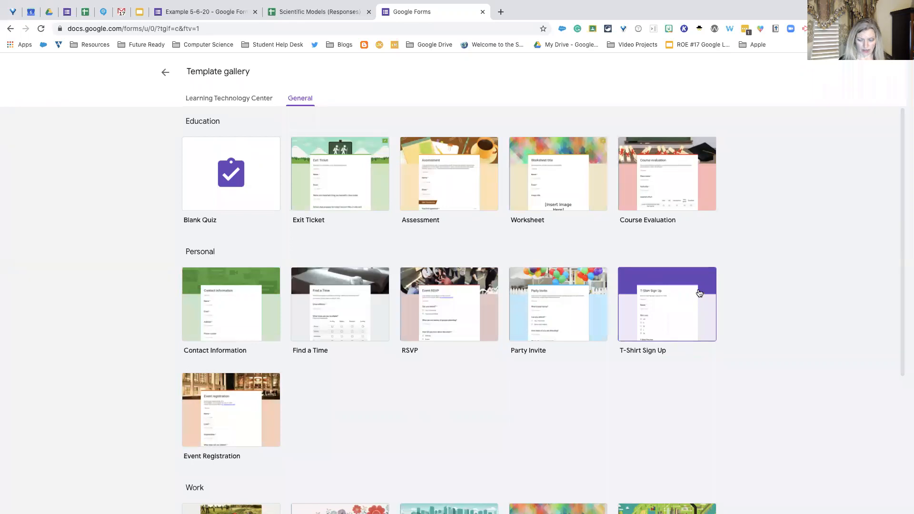
scroll(685, 300, "down", 1)
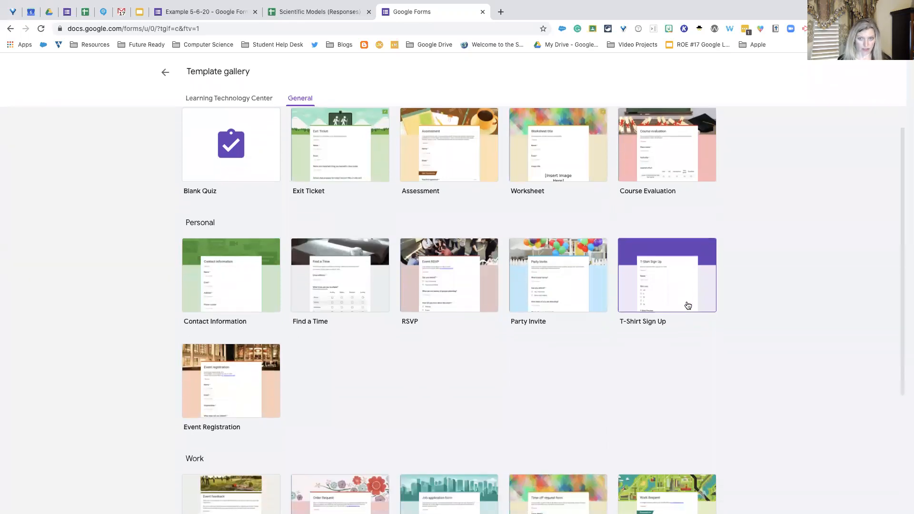
left_click(685, 276)
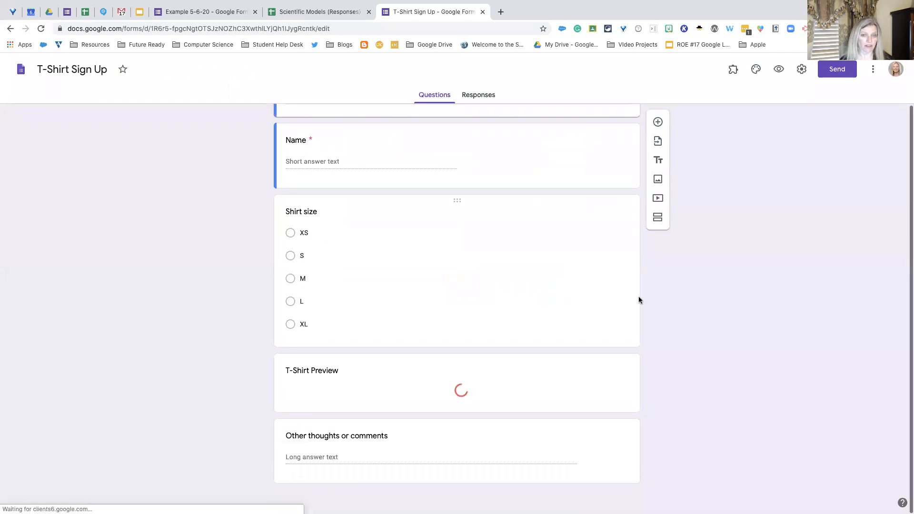
- Examine the T-shirt form's questions, general settings and responses without changing anything
scroll(639, 300, "down", 4)
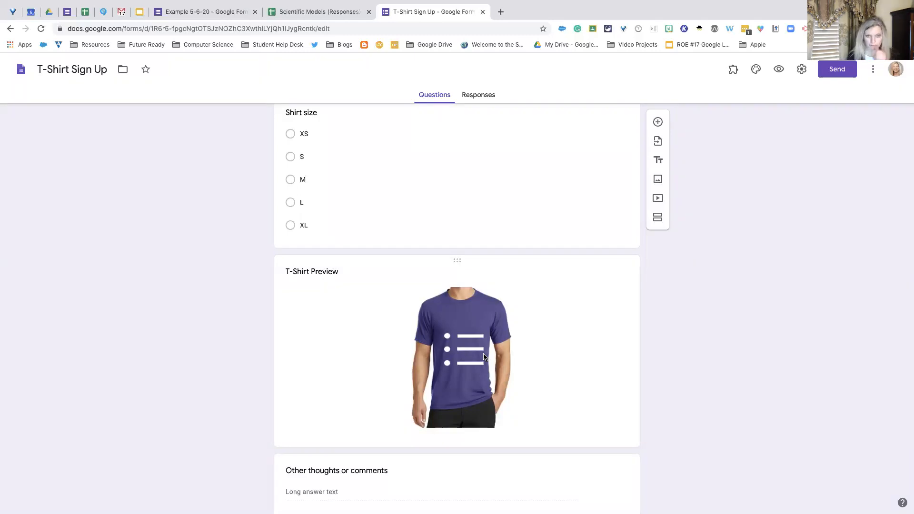
scroll(484, 356, "up", 4)
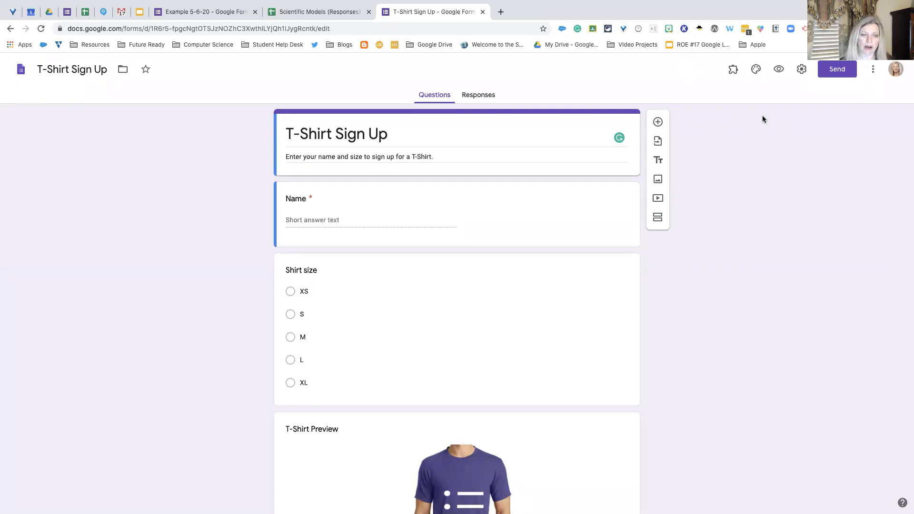
scroll(763, 119, "down", 1)
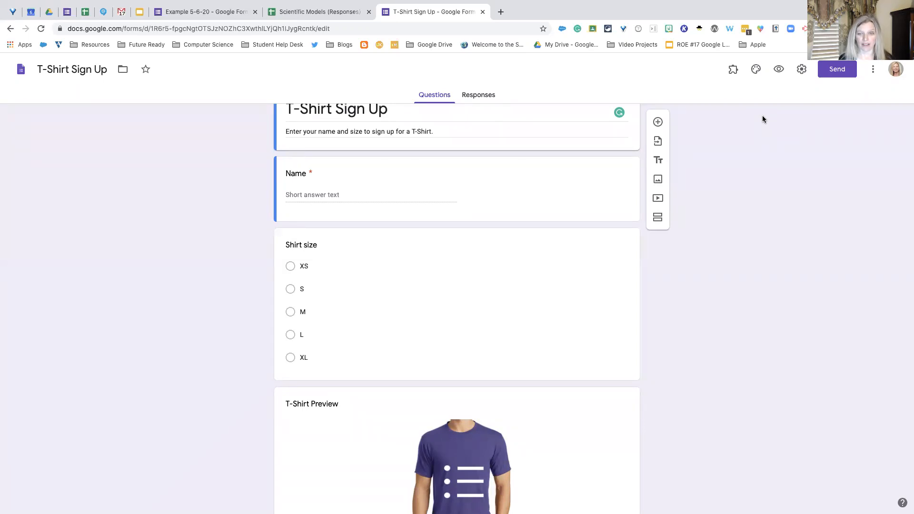
scroll(762, 119, "up", 1)
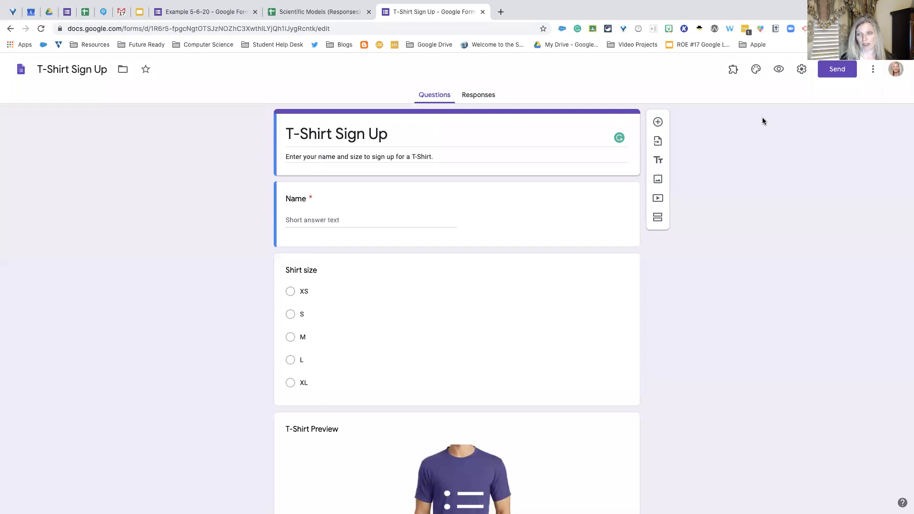
left_click(802, 71)
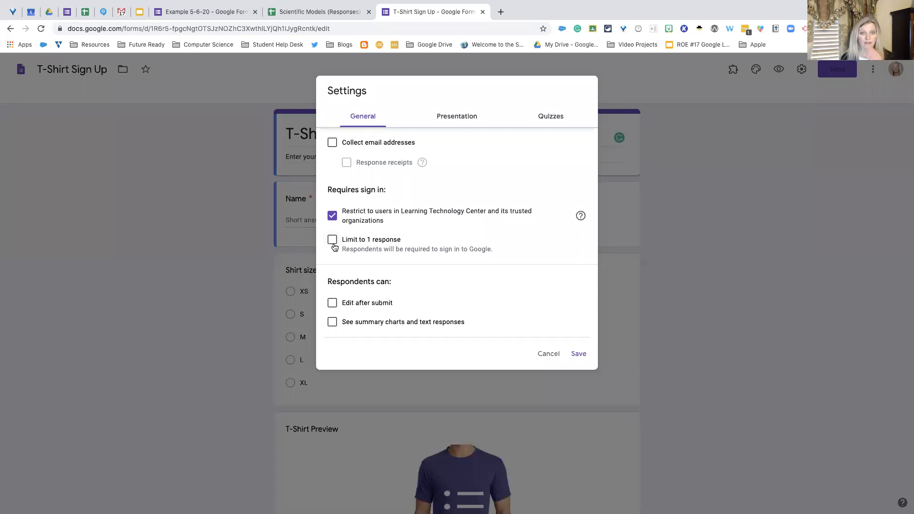
left_click(546, 362)
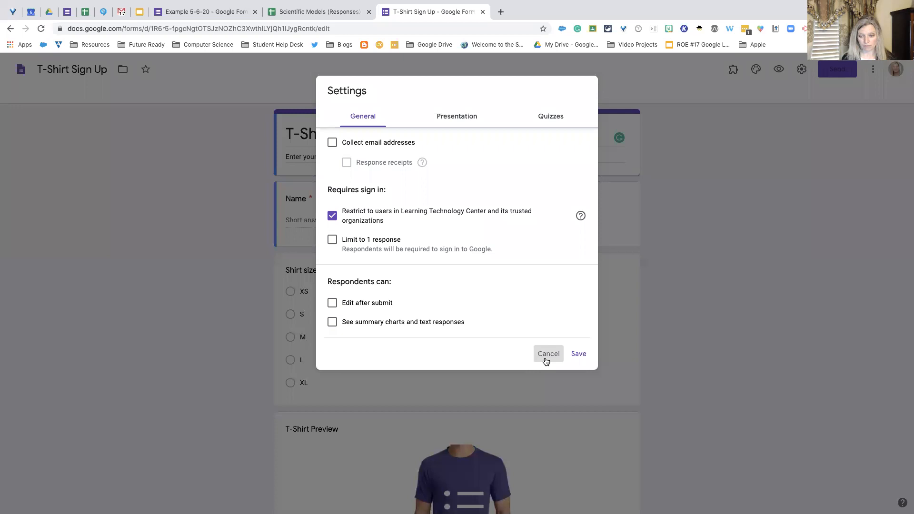
left_click(483, 97)
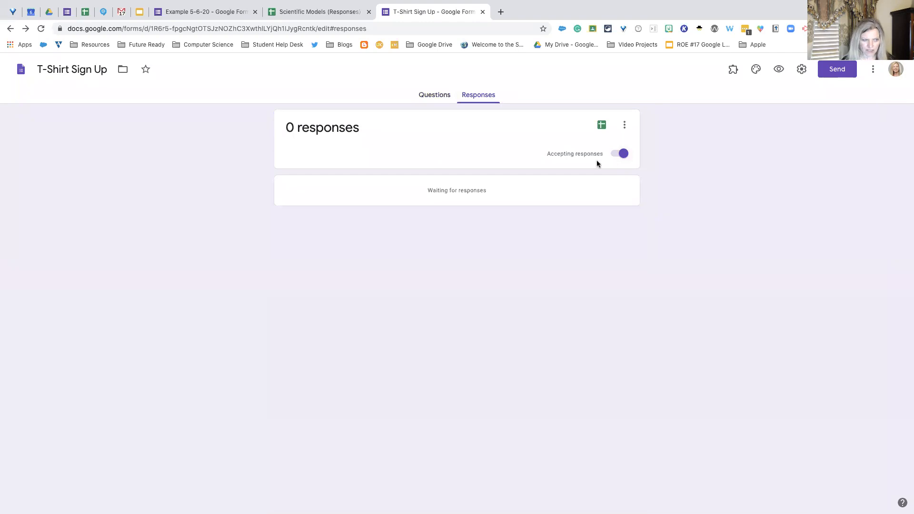
- Open the Google Forms home page in a new browser tab
left_click(500, 12)
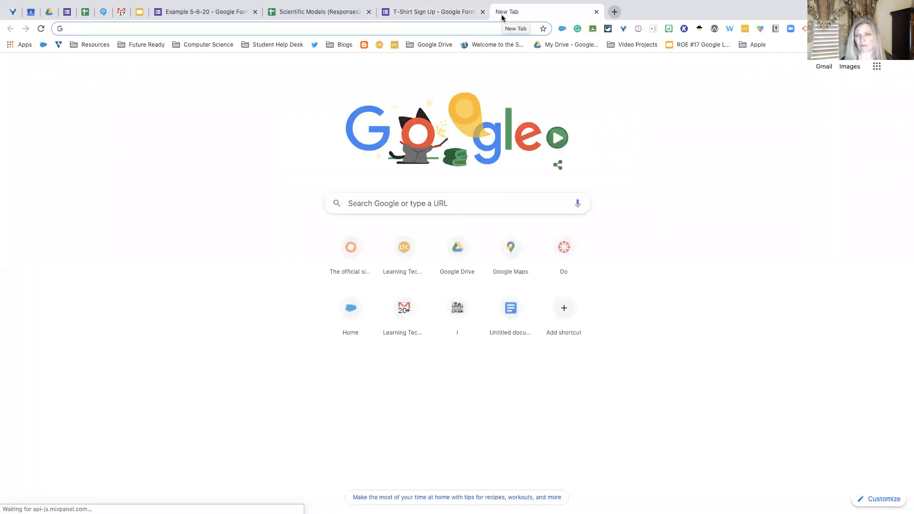
left_click(876, 66)
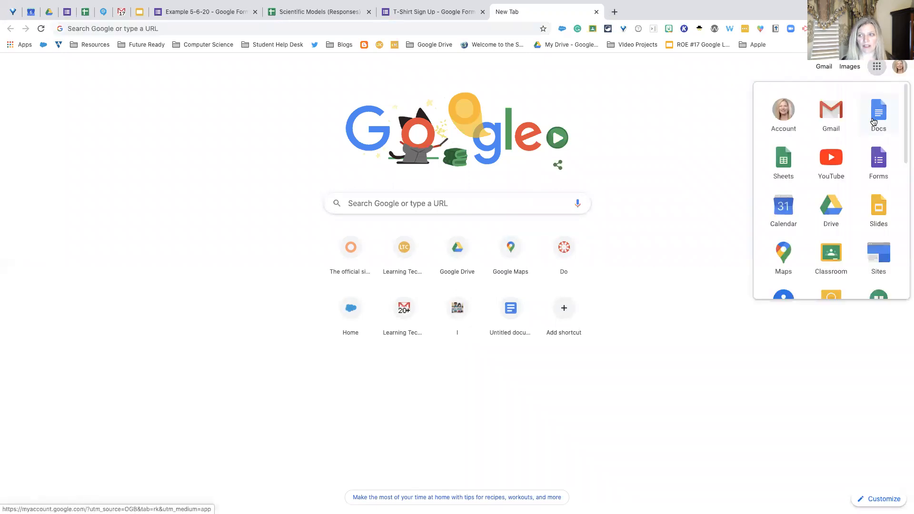
left_click(875, 157)
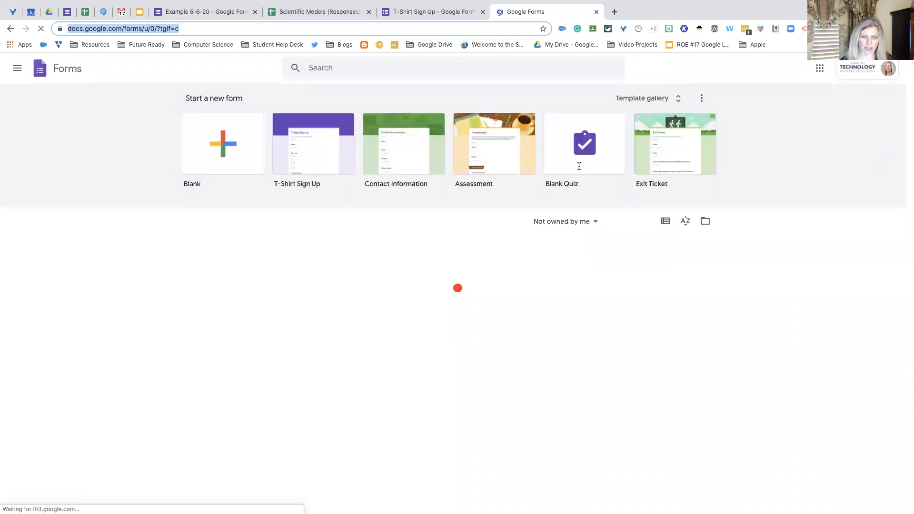
- Browse the General and Learning Technology Center template galleries, then return to the Forms home page
left_click(675, 101)
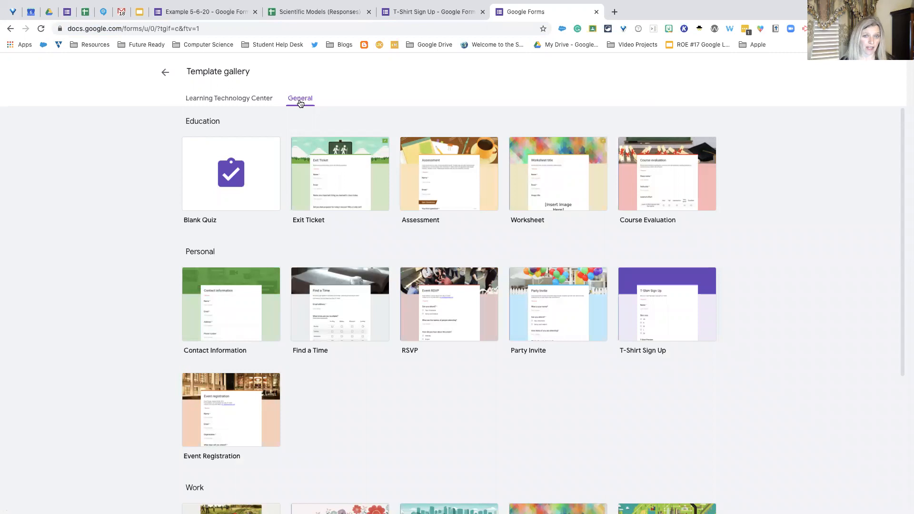
scroll(299, 126, "down", 4)
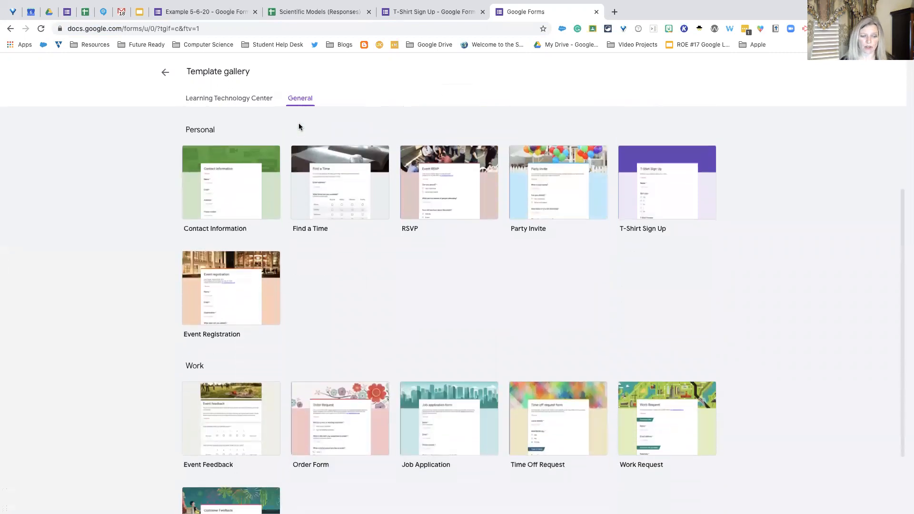
scroll(296, 122, "up", 4)
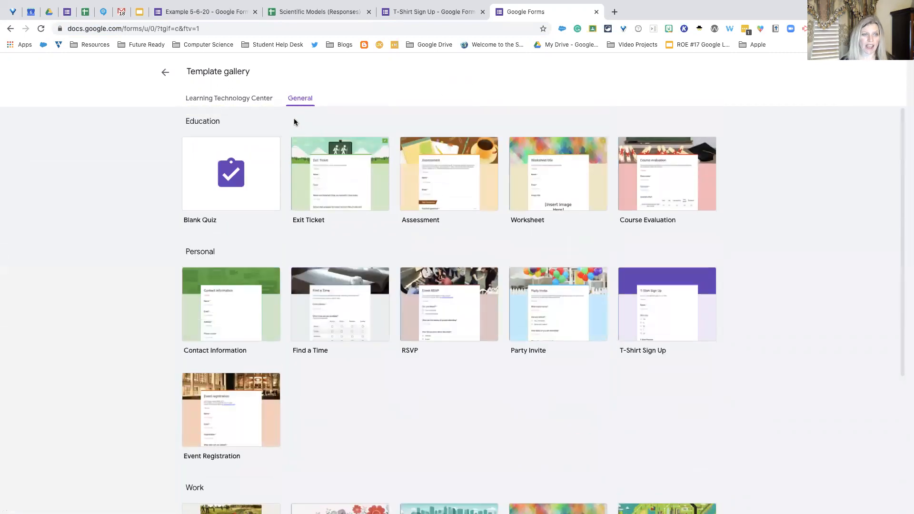
left_click(244, 100)
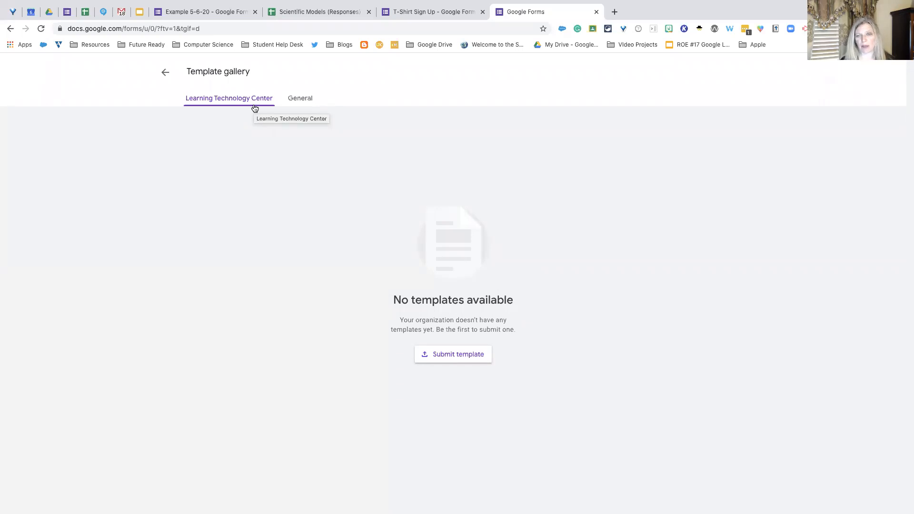
left_click(165, 72)
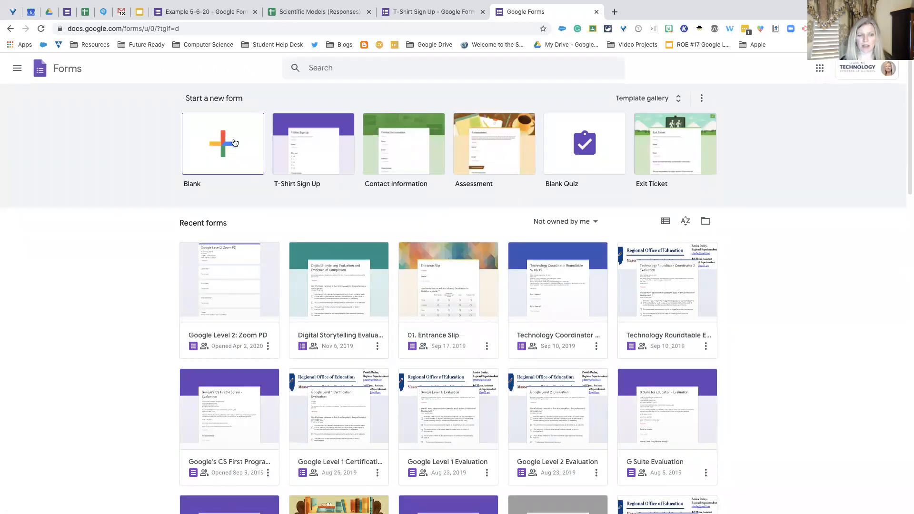
- Create a blank form, title it "Example" and give the form file the same name
left_click(234, 142)
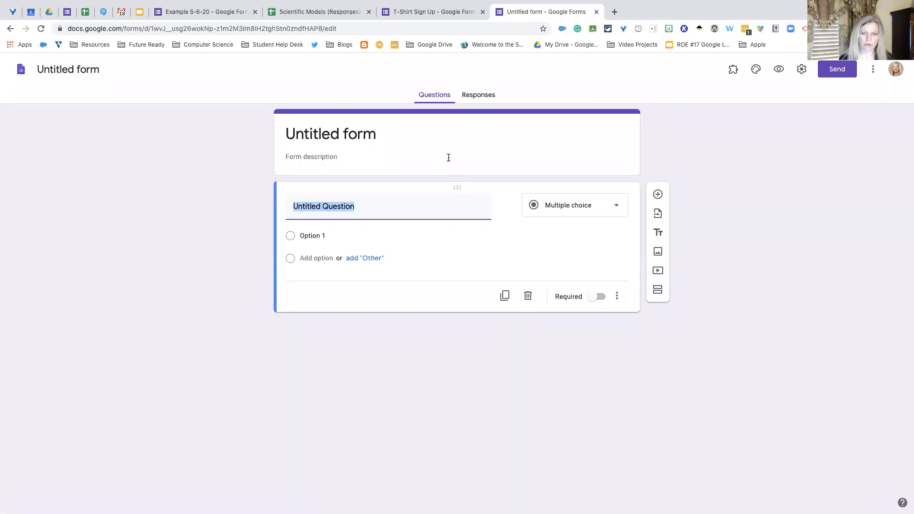
left_click(386, 135)
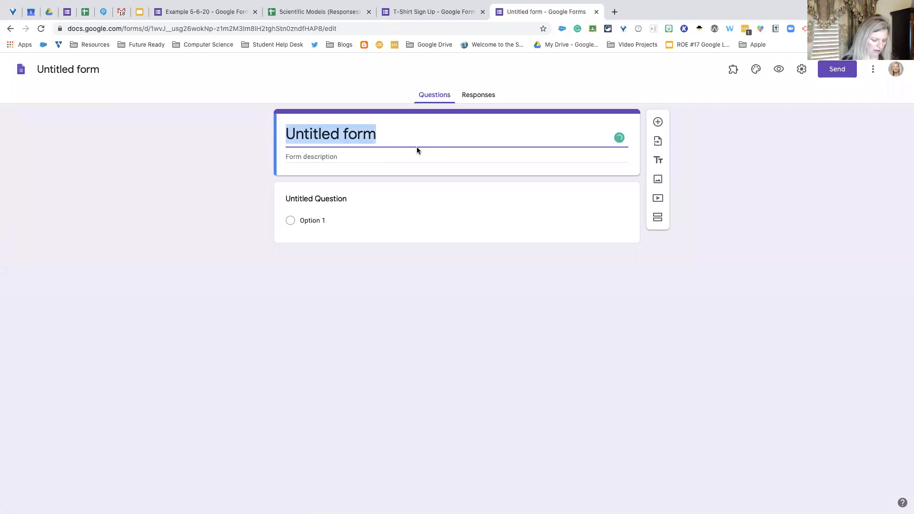
type("Example")
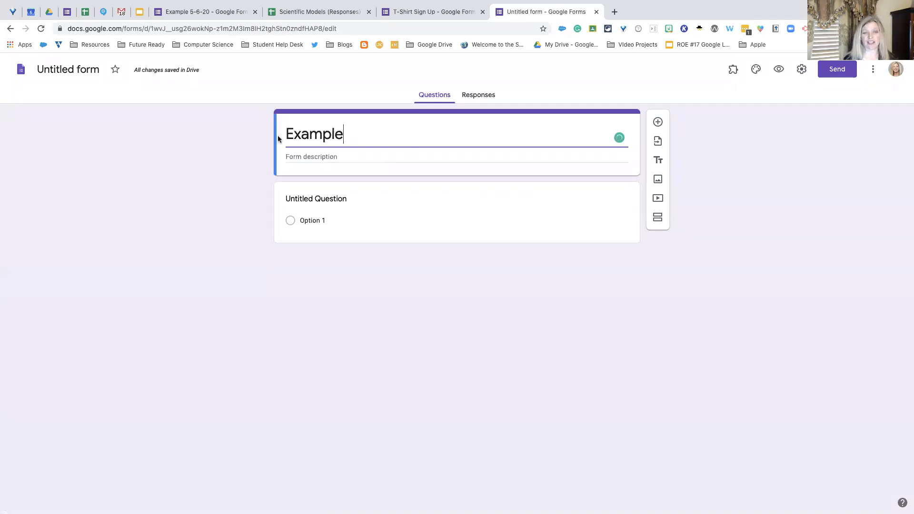
left_click(422, 201)
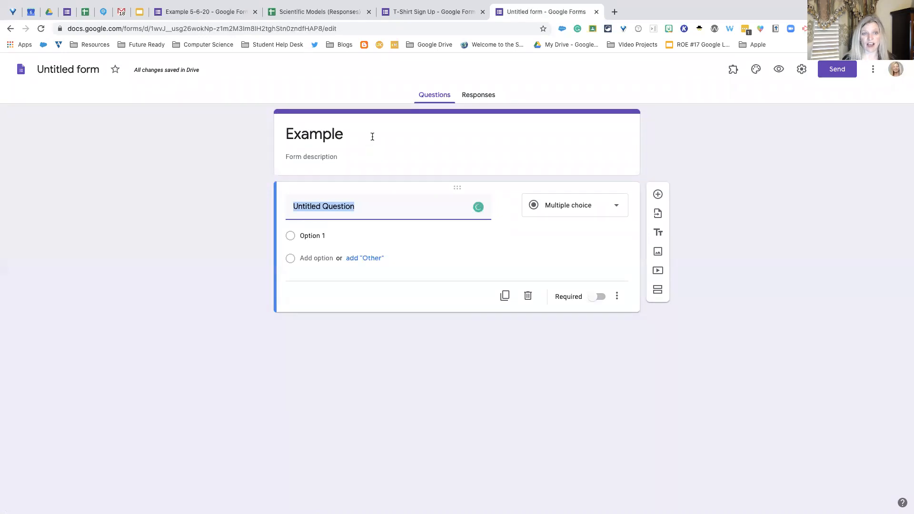
left_click(364, 136)
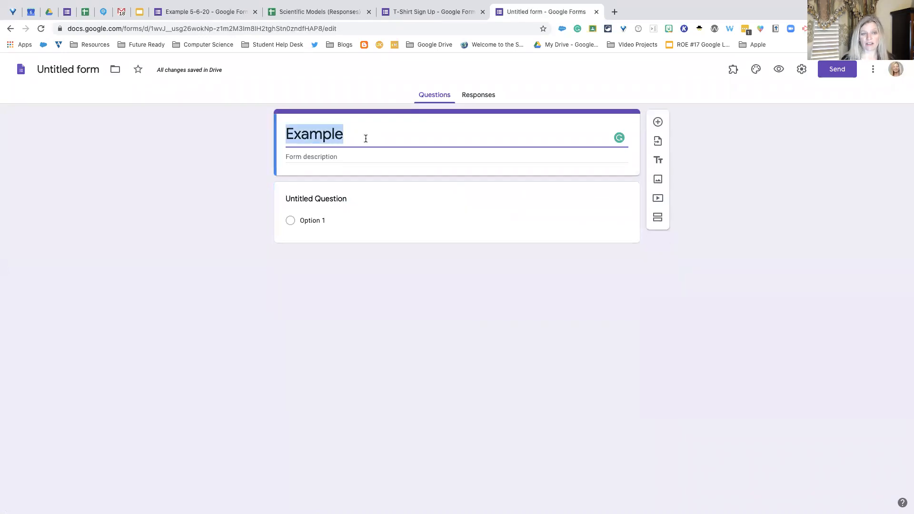
left_click(74, 70)
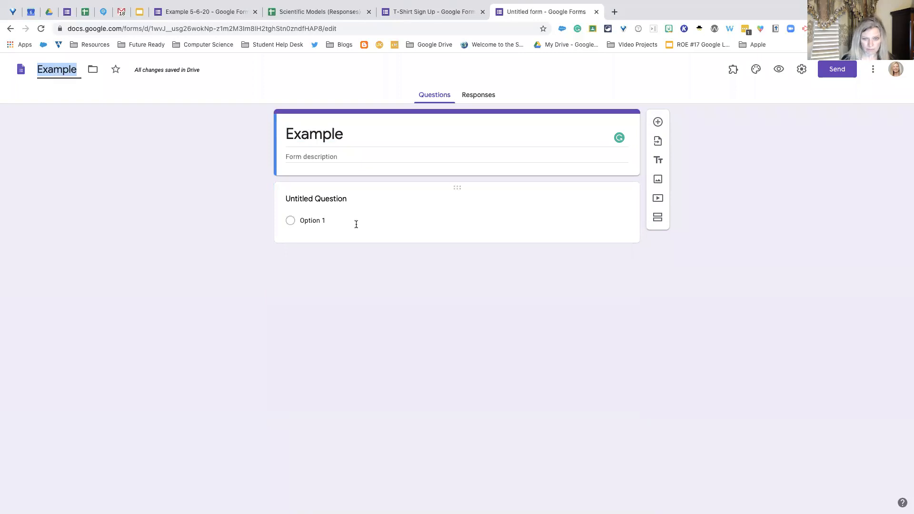
- Replace the untitled question's text with "What is your first name?" and remove the extra space after "What"
left_click(364, 200)
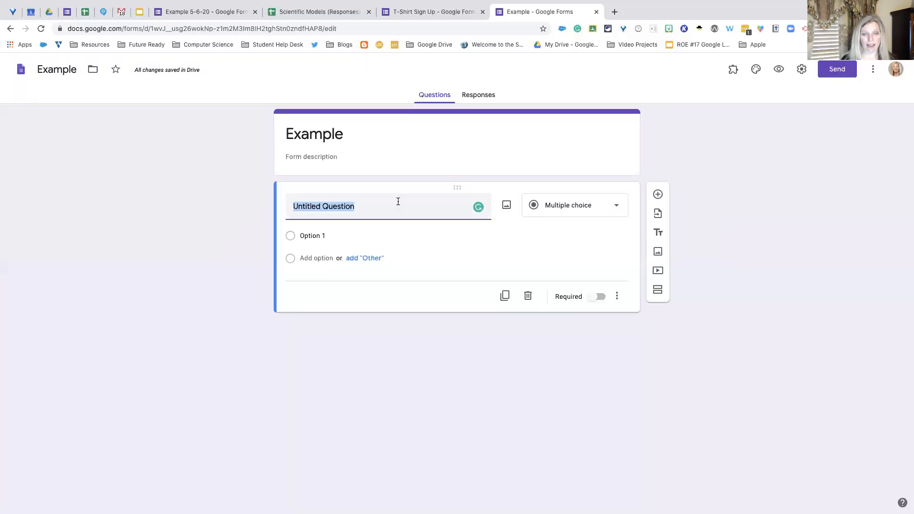
left_click(374, 206)
left_click_drag(293, 206, 371, 210)
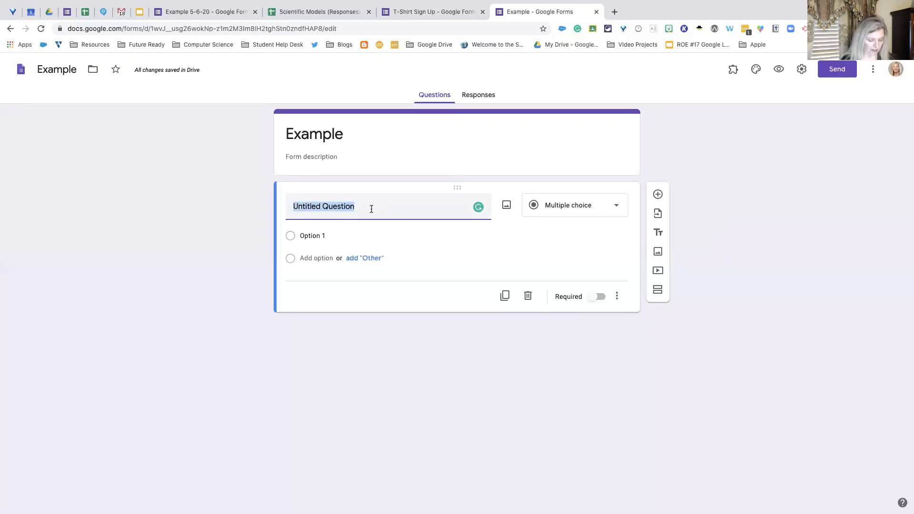
type("What")
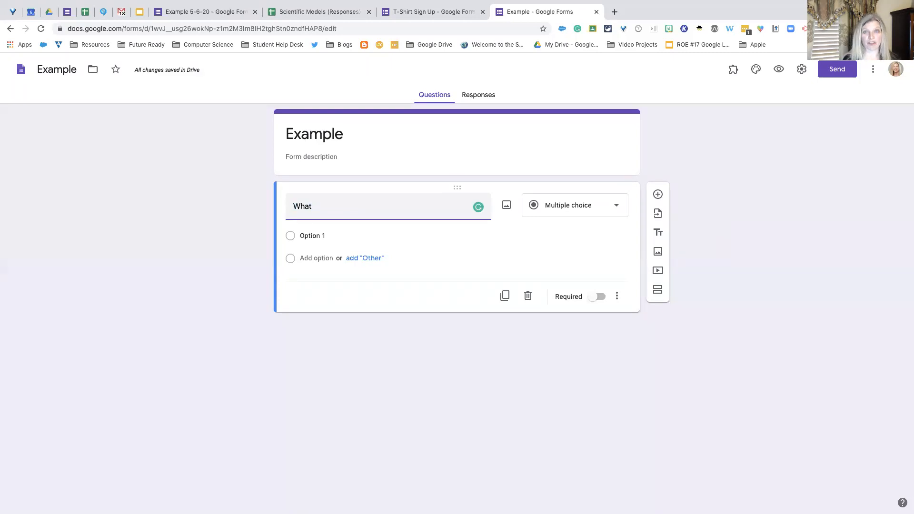
type("is your first name?")
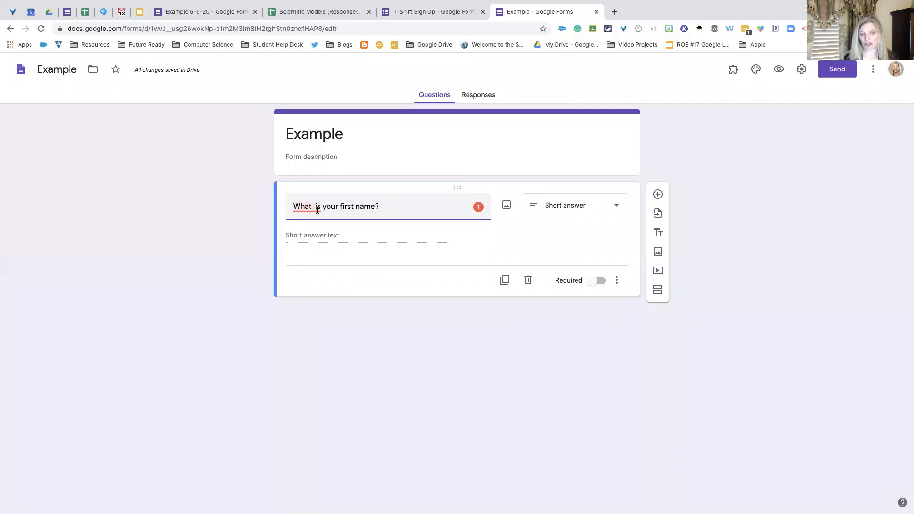
mouse_move(318, 210)
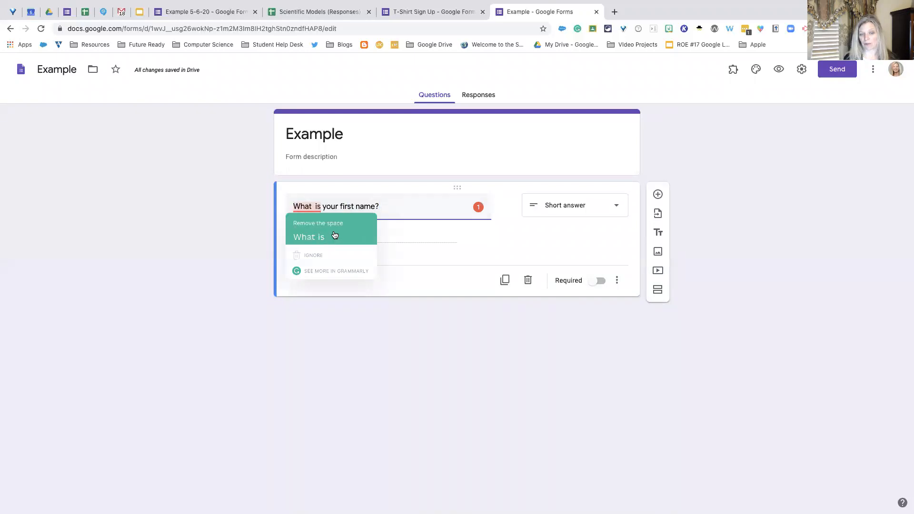
left_click(336, 234)
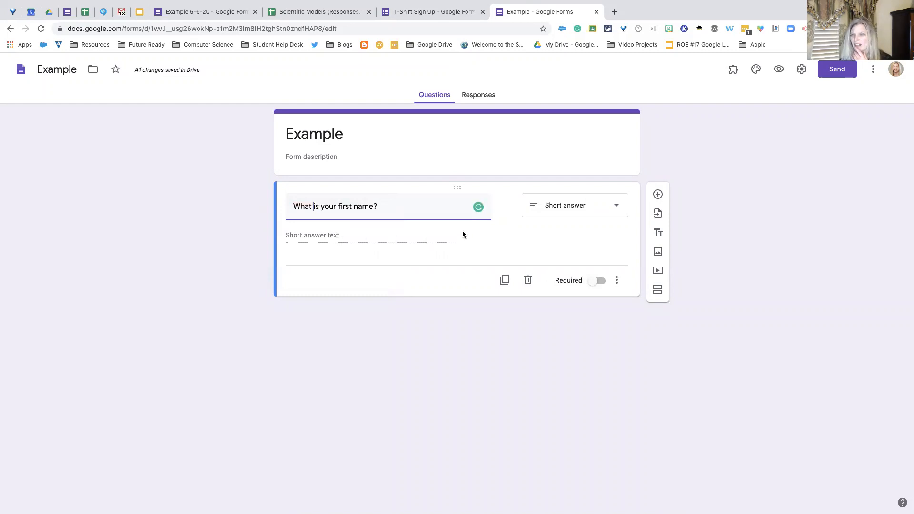
- Open the list of question types for the first-name question to examine the available options
mouse_move(480, 212)
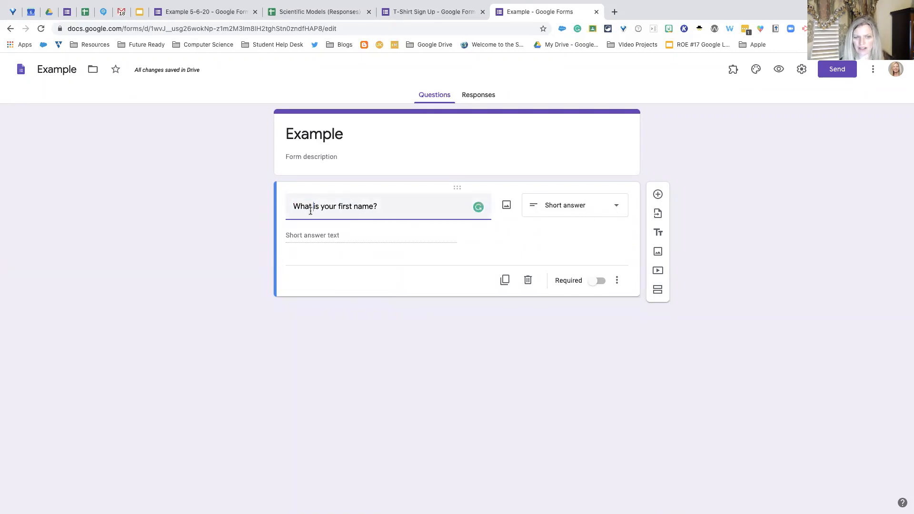
left_click(618, 210)
left_click(617, 212)
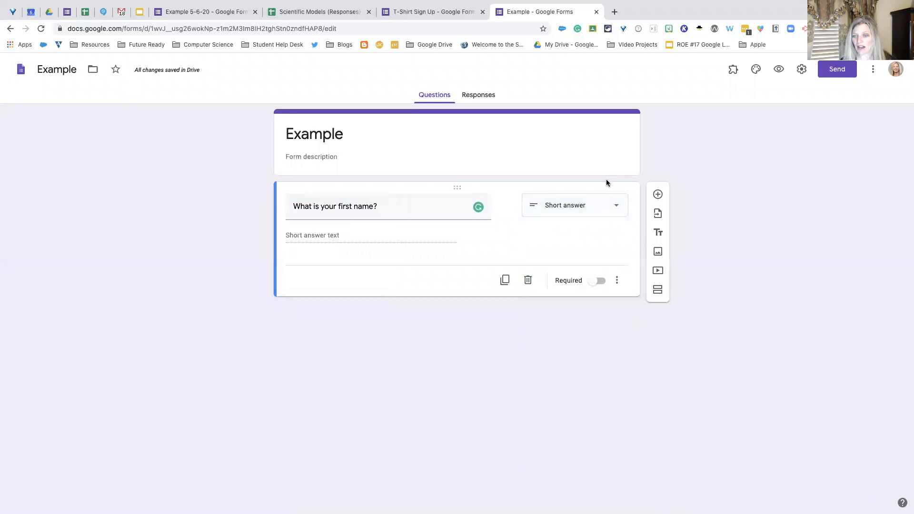
left_click(618, 210)
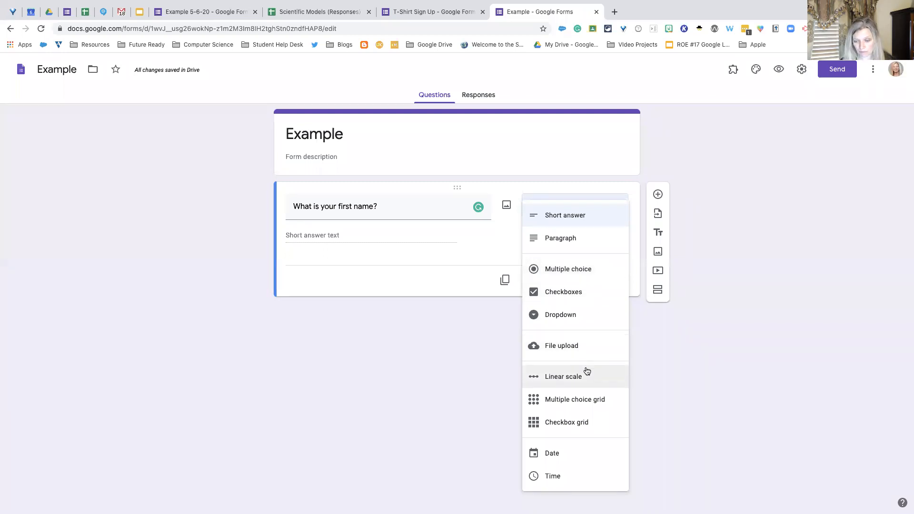
- Keep the first-name question as Short answer and add a new blank question below it
left_click(588, 221)
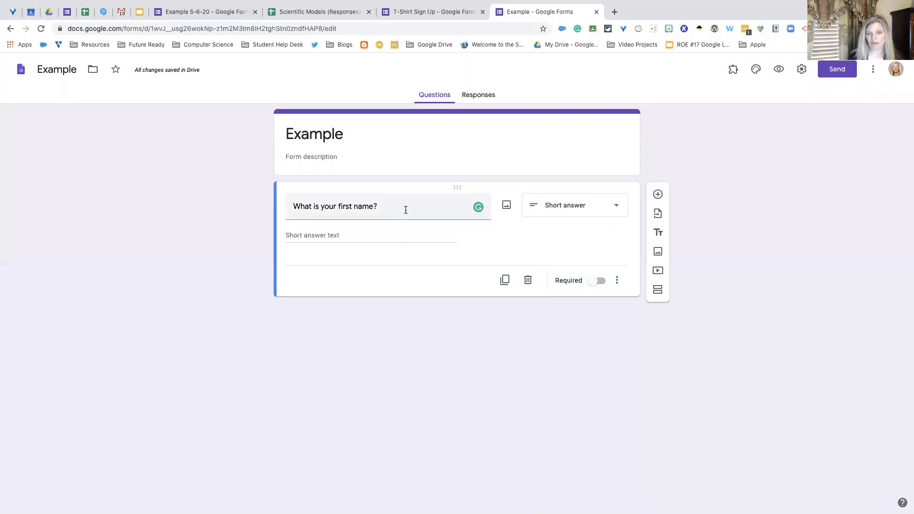
left_click(657, 195)
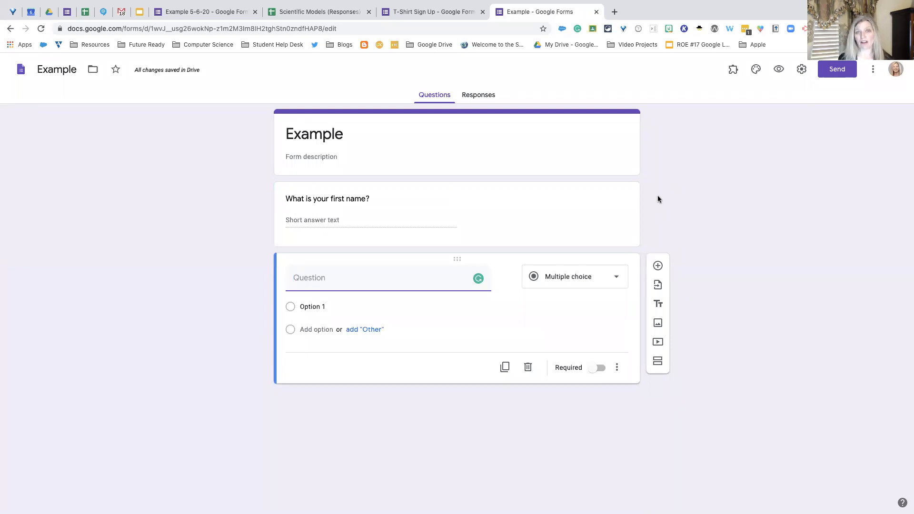
- Import the "What is your last name?" question from the existing form "Example 5-6-20"
left_click(659, 288)
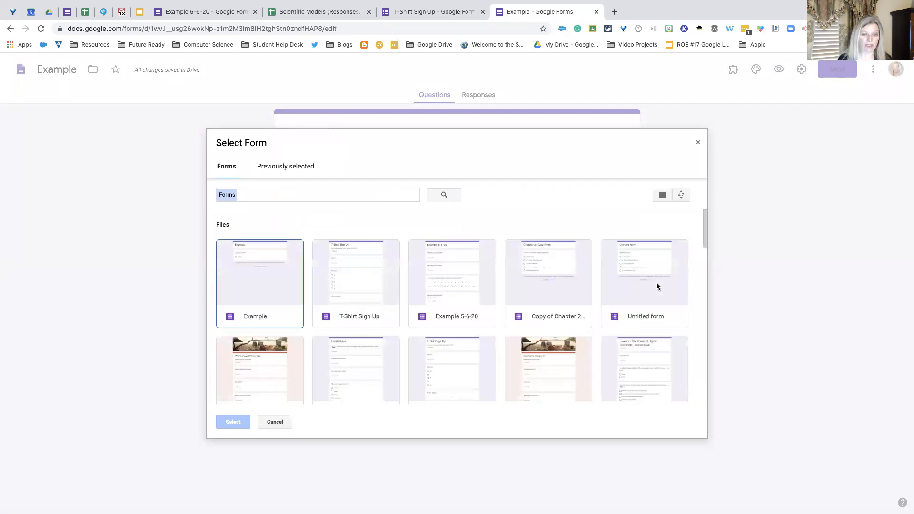
left_click(475, 262)
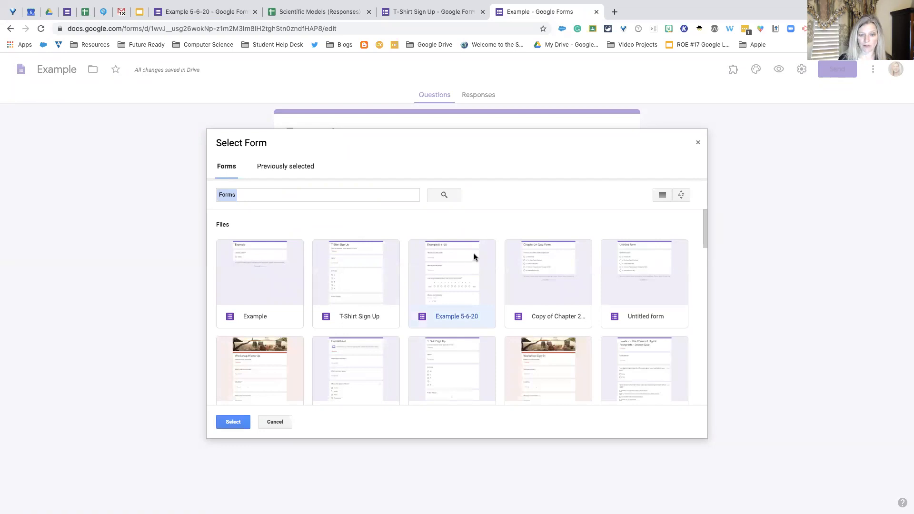
double_click(473, 254)
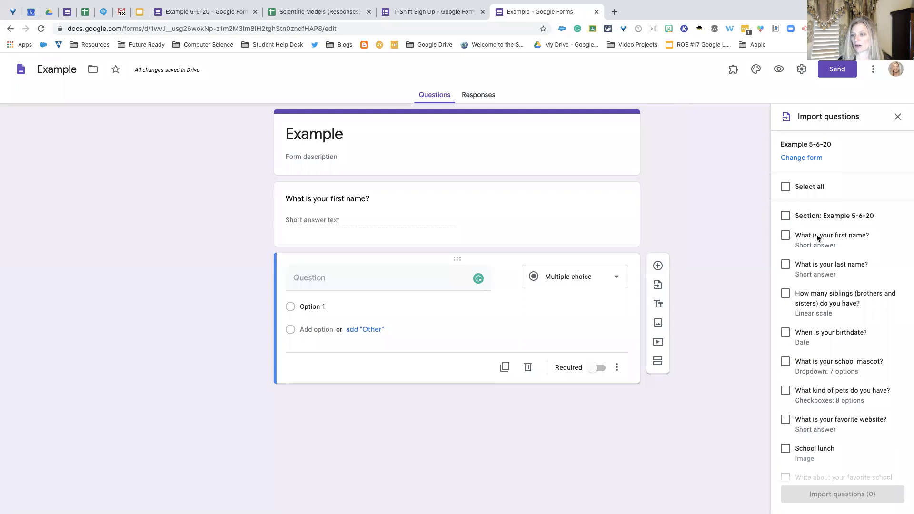
left_click(786, 265)
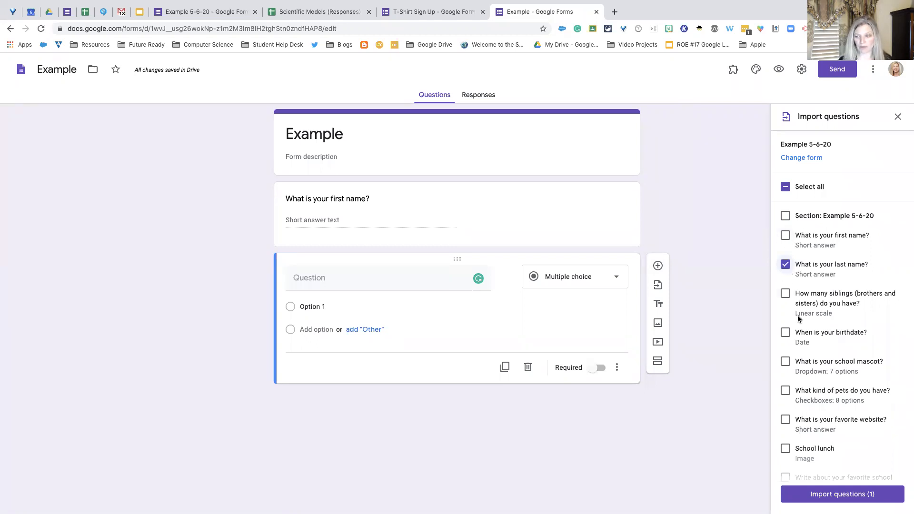
left_click(844, 492)
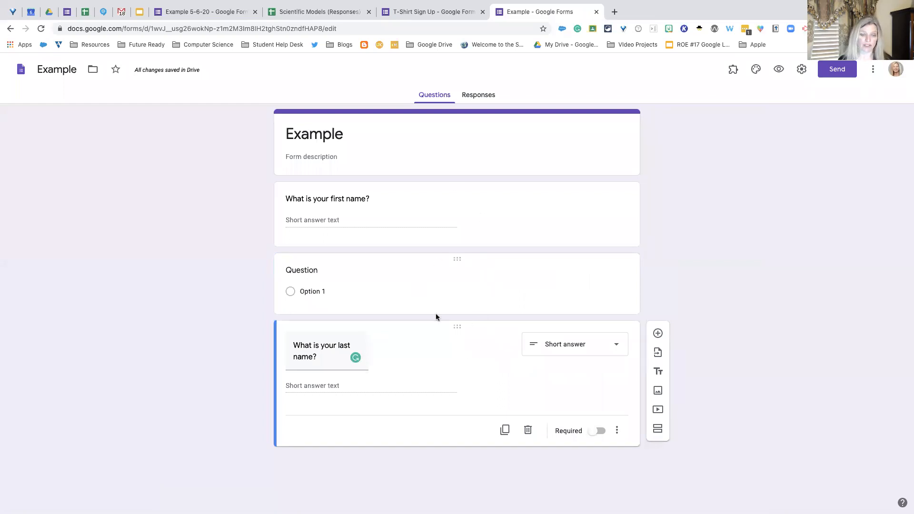
- Move the last-name question above the empty multiple-choice question, directly below the first-name question
left_click(527, 296)
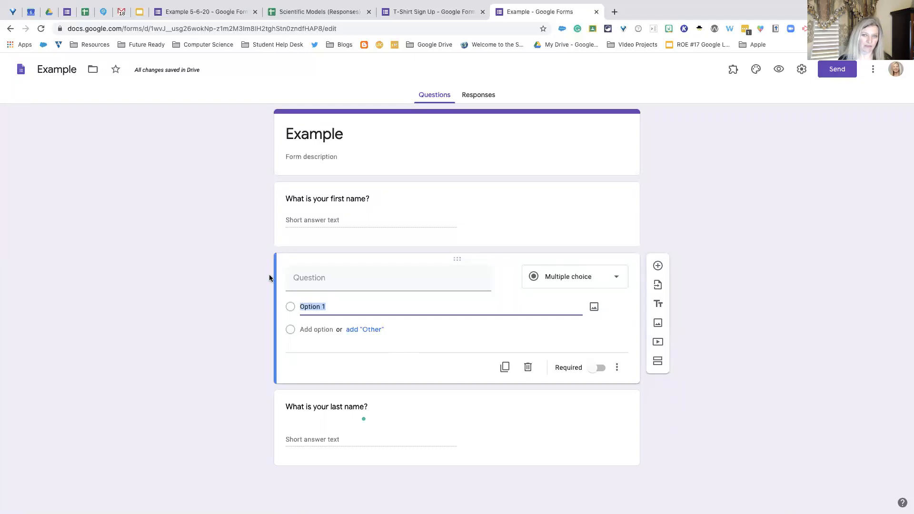
scroll(406, 391, "down", 1)
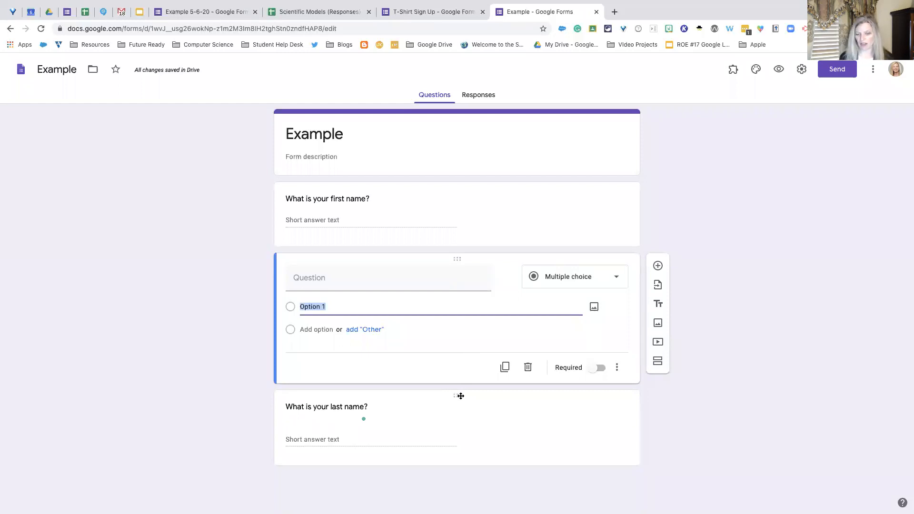
left_click_drag(455, 394, 457, 257)
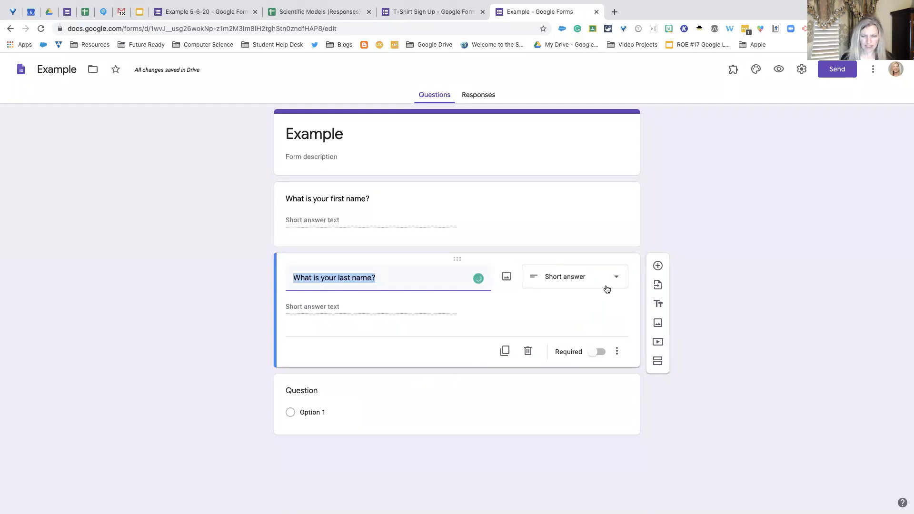
- View the sources for inserting an image into the last-name question and close the dialog without adding one
left_click(506, 278)
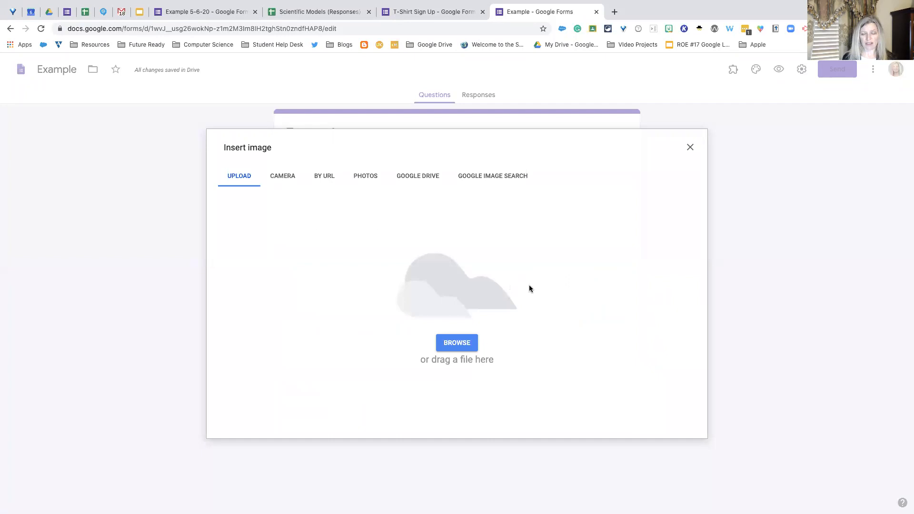
left_click(690, 147)
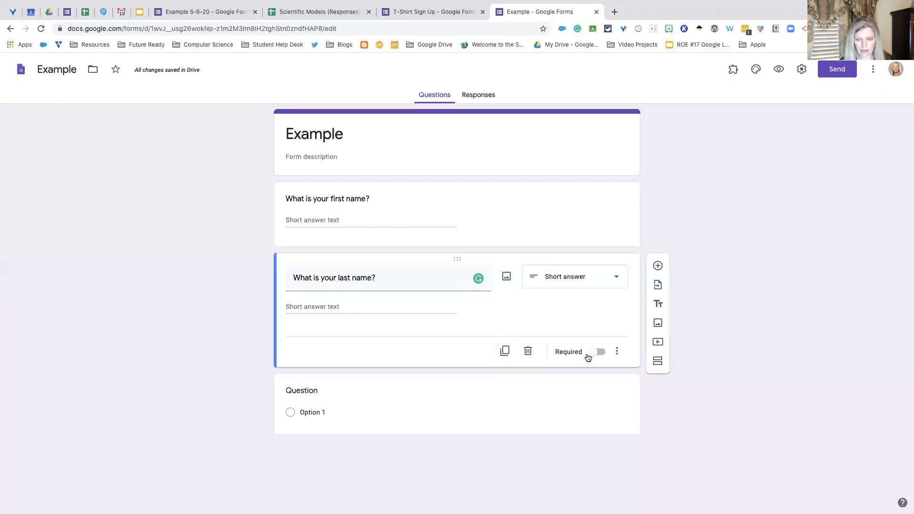
scroll(504, 397, "down", 1)
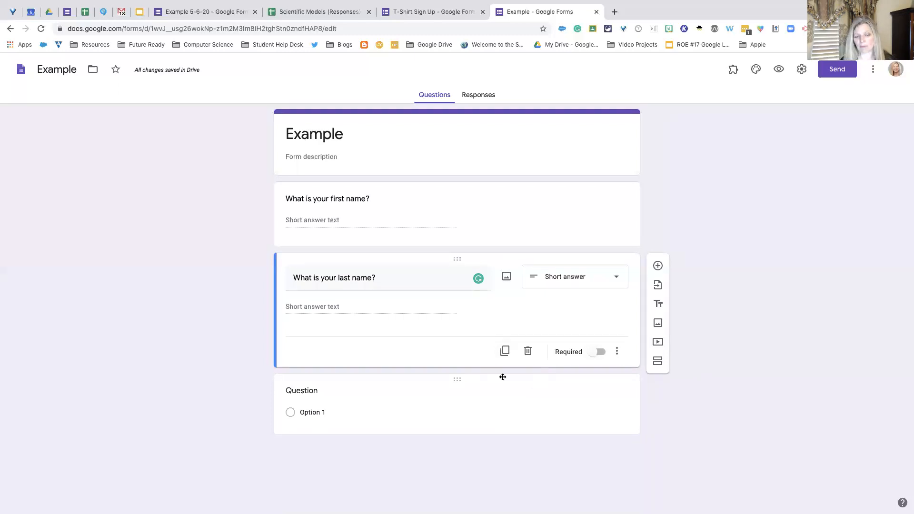
- Delete the empty multiple-choice question at the end of the form and check the form in a preview, closing it when done
left_click(328, 392)
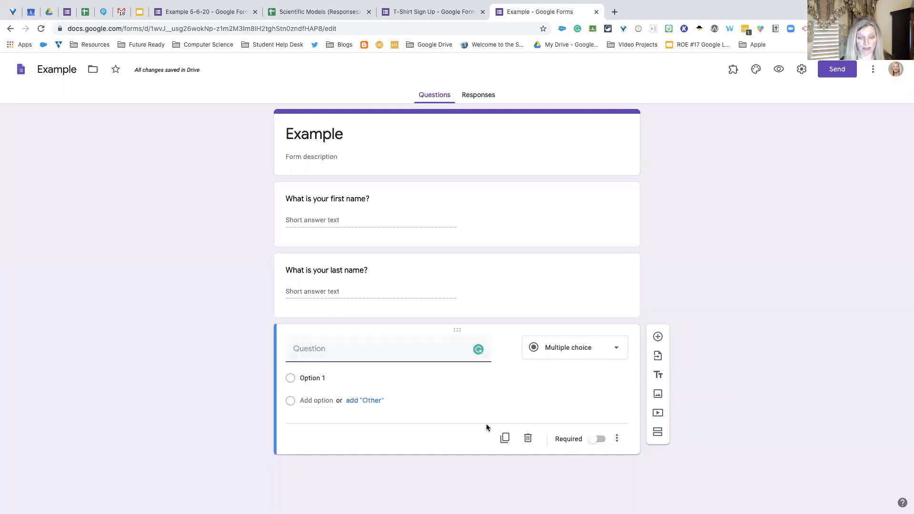
left_click(528, 439)
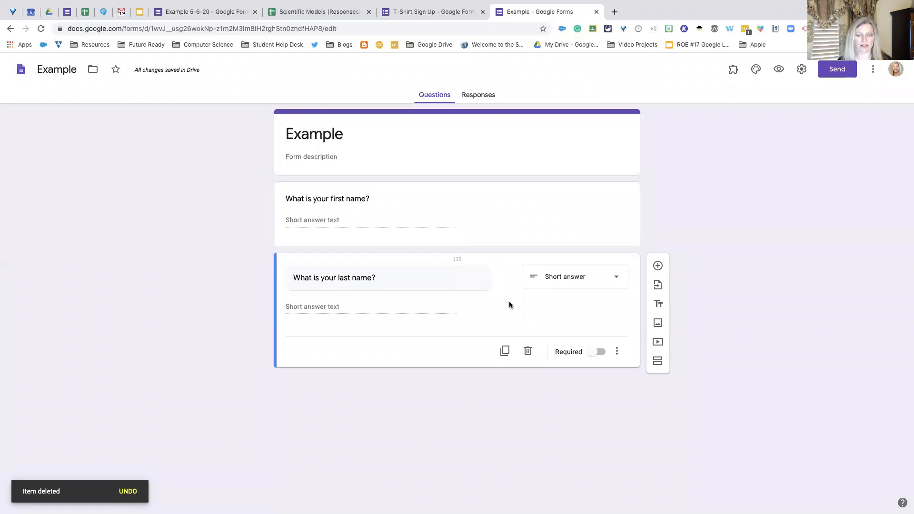
left_click(779, 72)
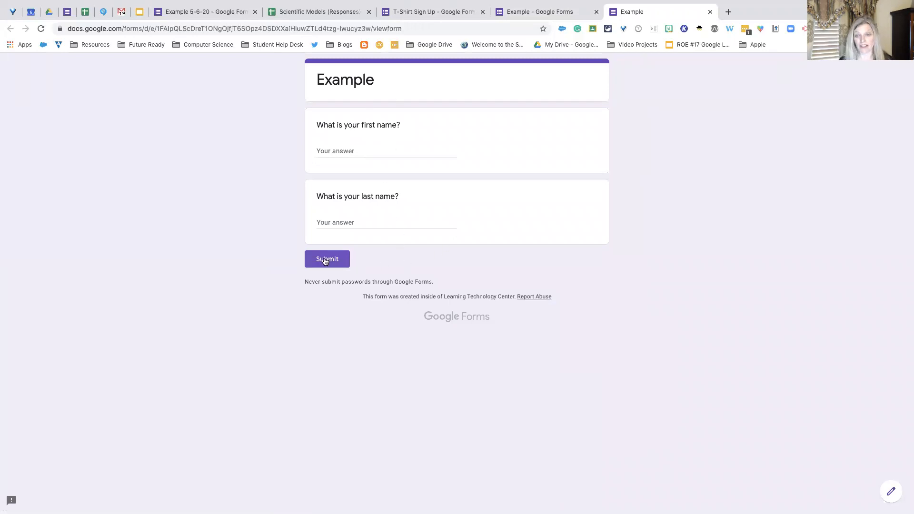
left_click(709, 11)
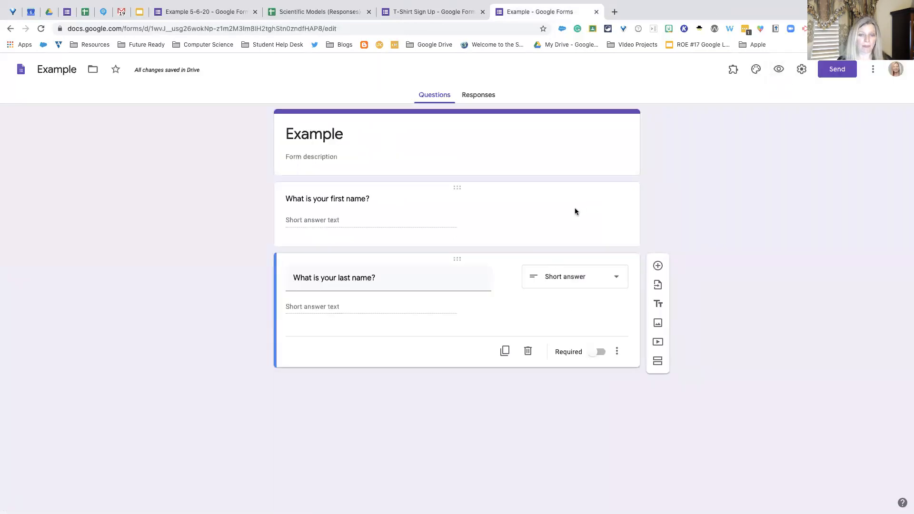
- Make both the first-name and last-name questions required and open a preview of the form
left_click(593, 230)
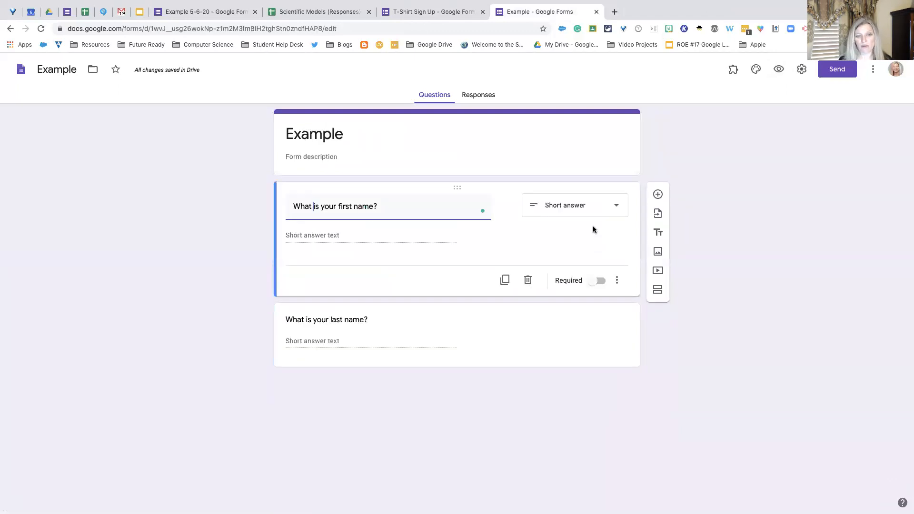
left_click(591, 281)
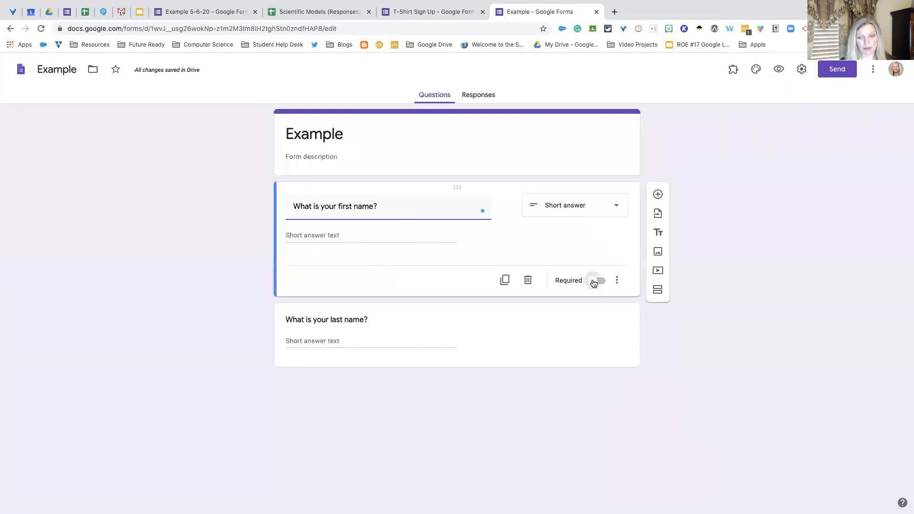
left_click(574, 343)
left_click(594, 354)
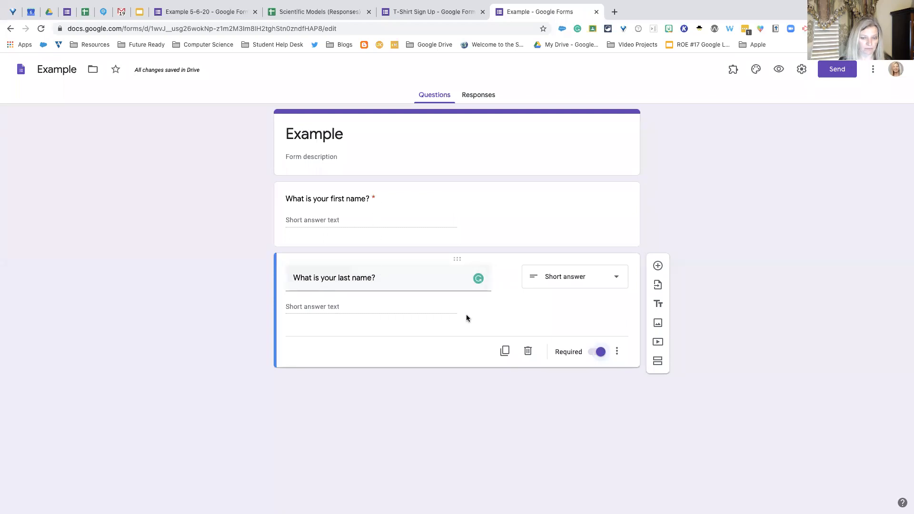
left_click(778, 70)
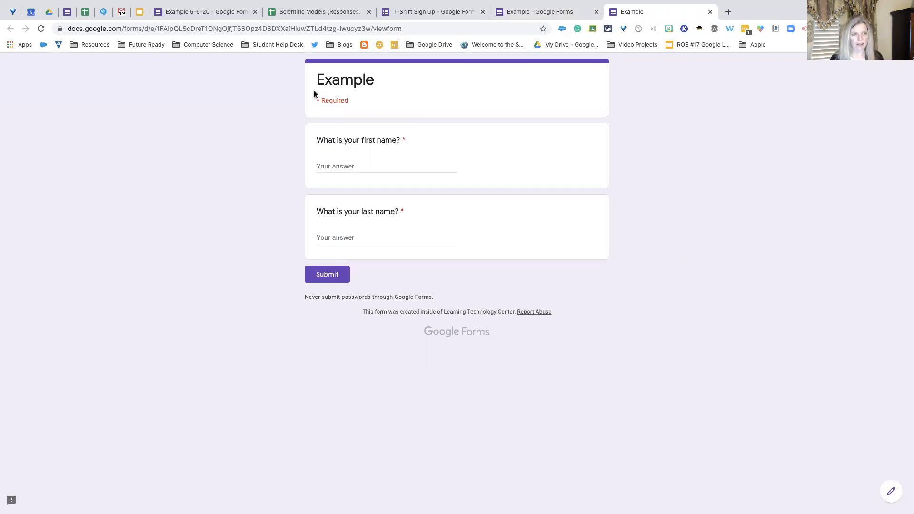
- Reload the "Workshop Sign-in" form, examine which of its questions are marked as required, and return to the Example form
left_click(66, 12)
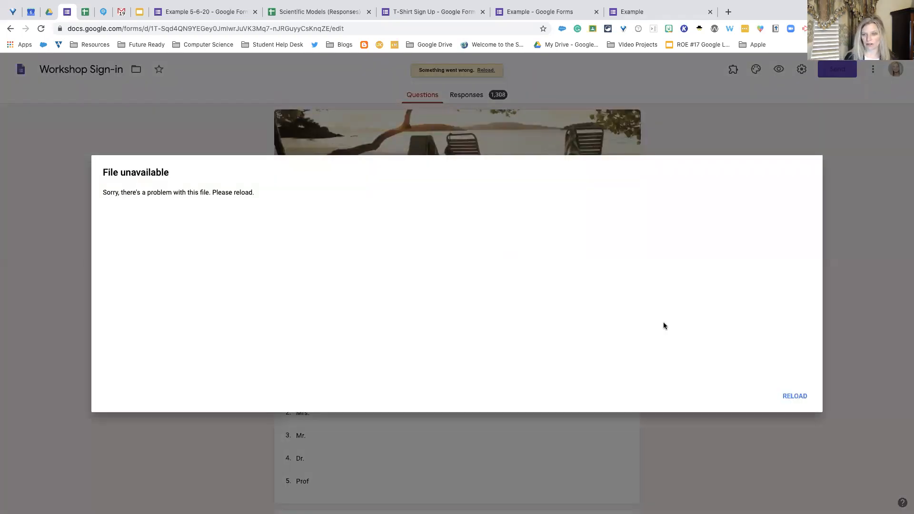
left_click(797, 396)
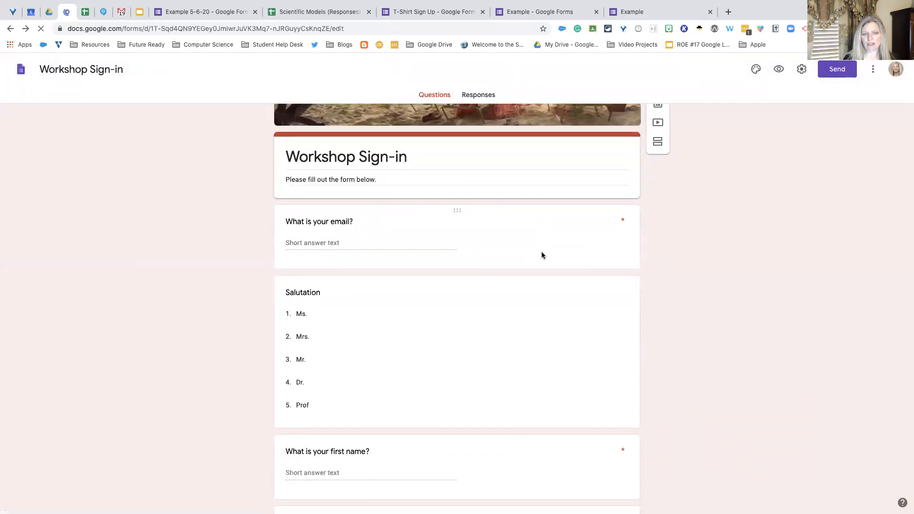
scroll(542, 251, "down", 4)
scroll(555, 265, "up", 6)
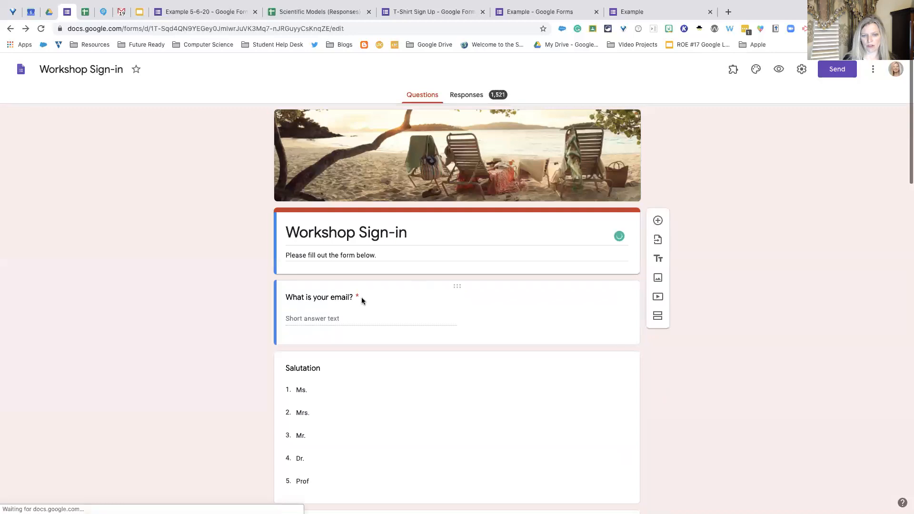
scroll(376, 303, "down", 6)
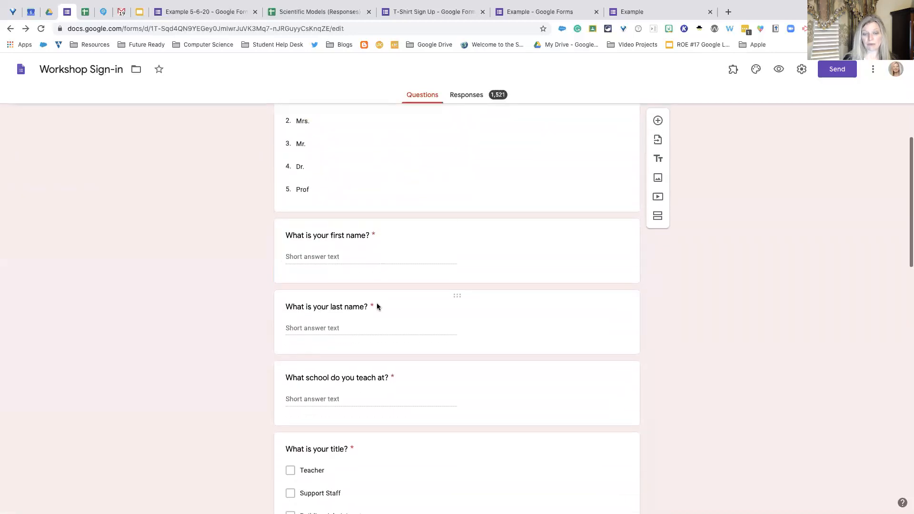
scroll(376, 307, "down", 3)
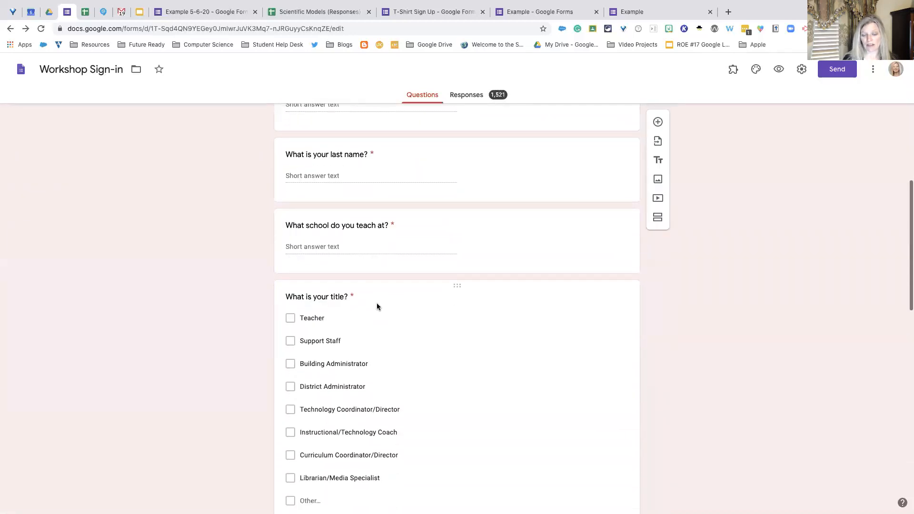
scroll(377, 306, "down", 6)
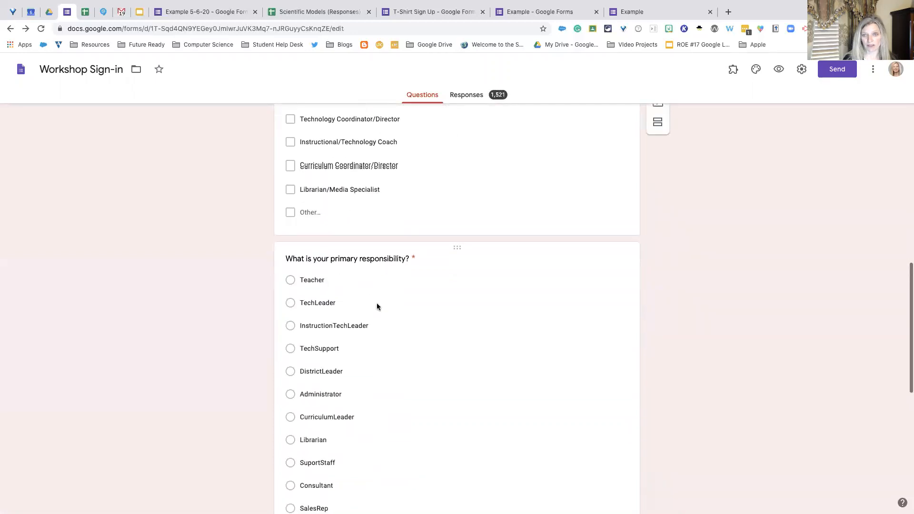
scroll(376, 303, "up", 10)
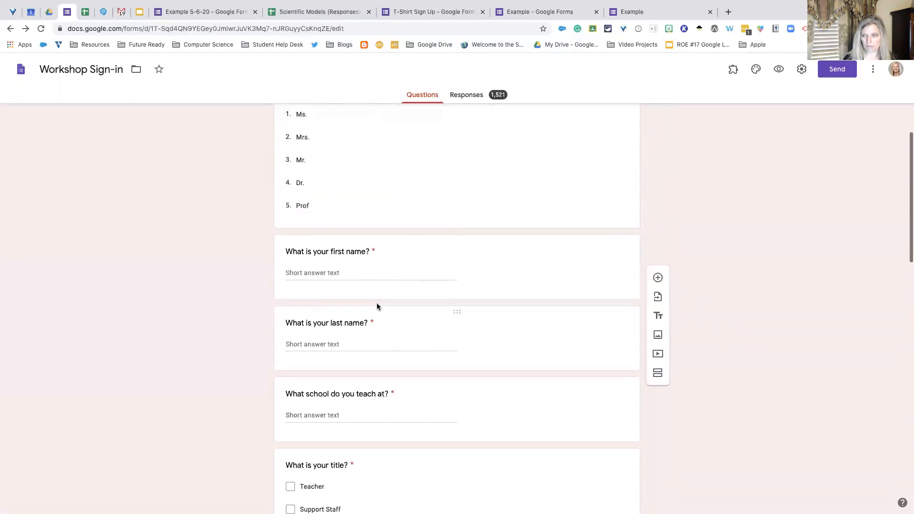
scroll(376, 303, "up", 5)
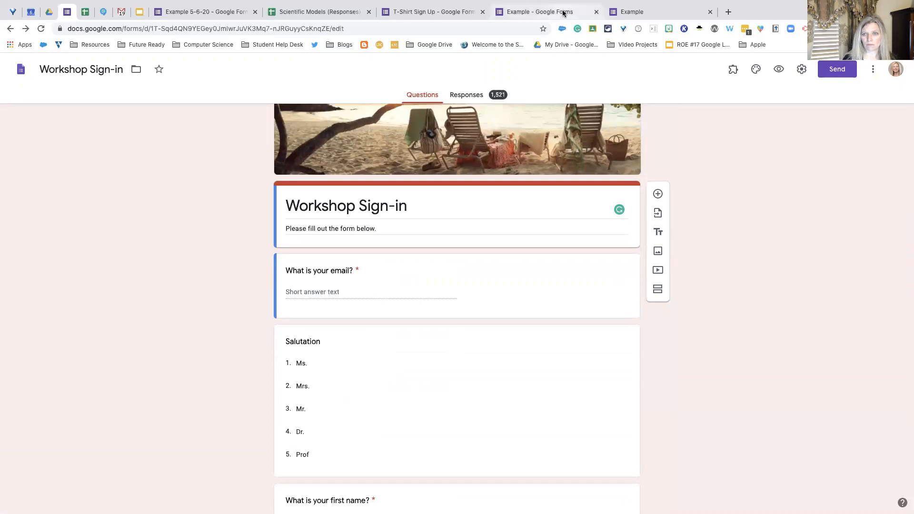
left_click(563, 13)
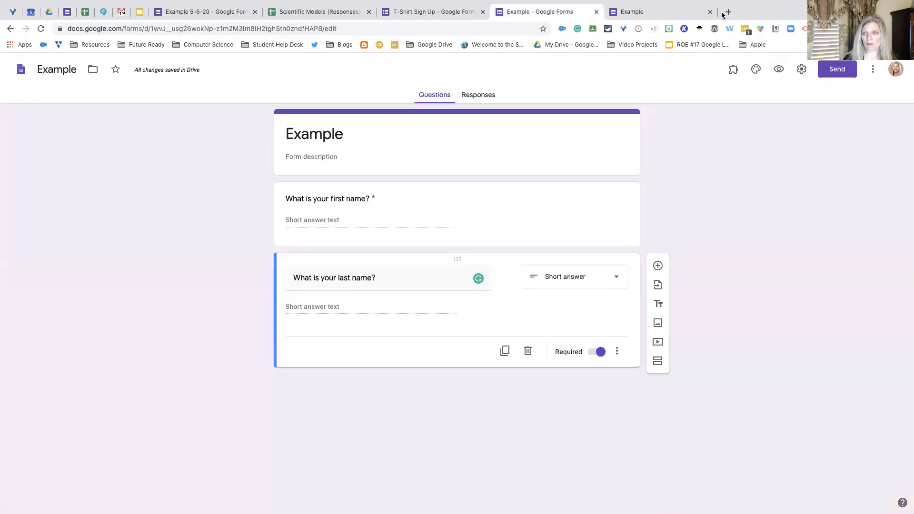
- In the Example form's preview, enter a first name, try submitting with the last name left blank, and close the preview without saving
left_click(636, 11)
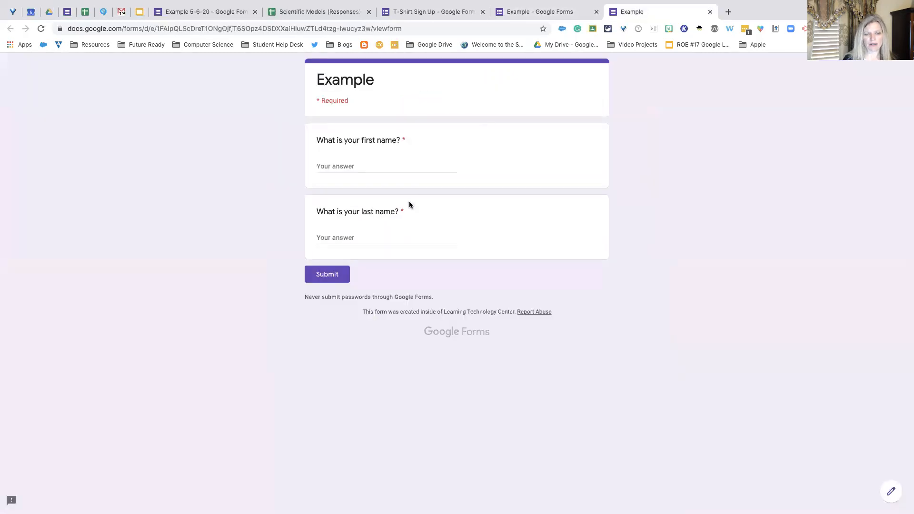
left_click(386, 166)
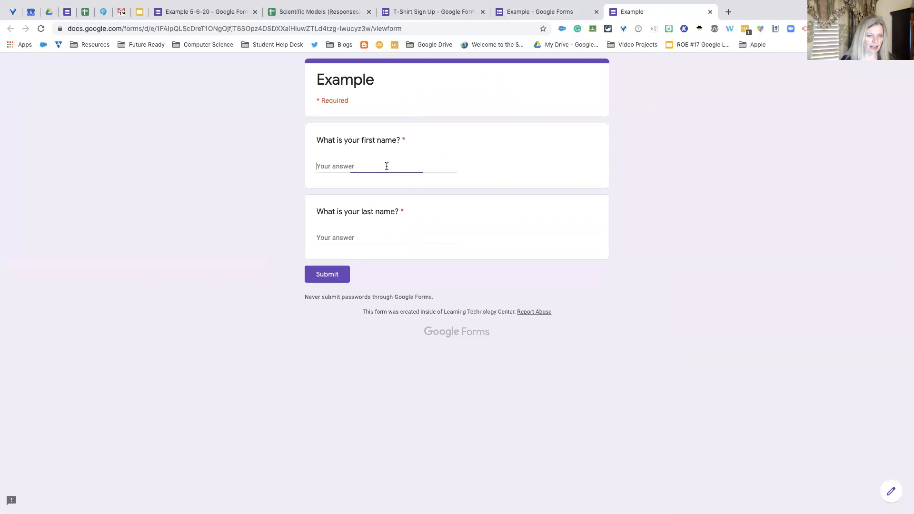
type("Lisa")
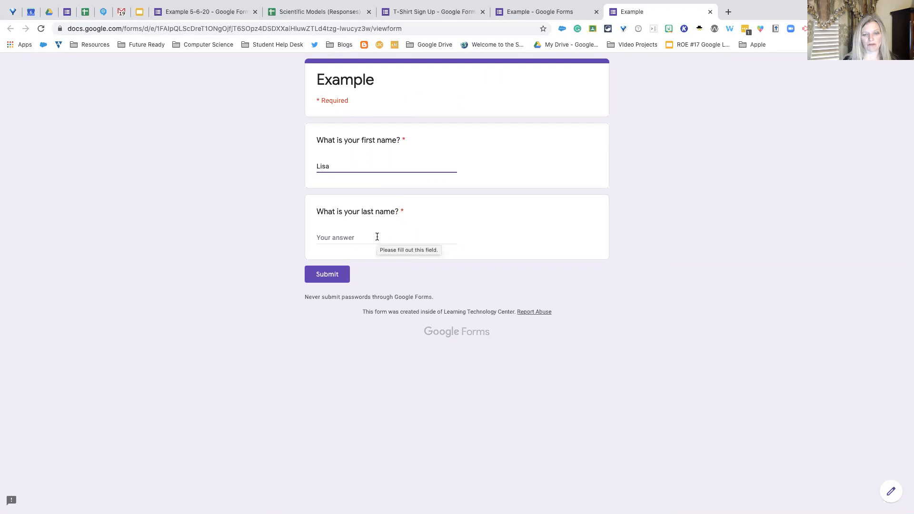
left_click(340, 271)
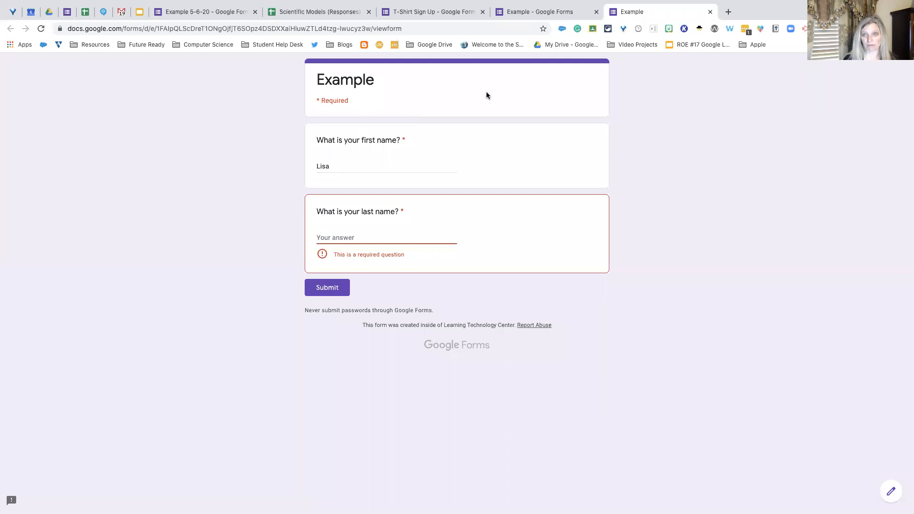
left_click(710, 12)
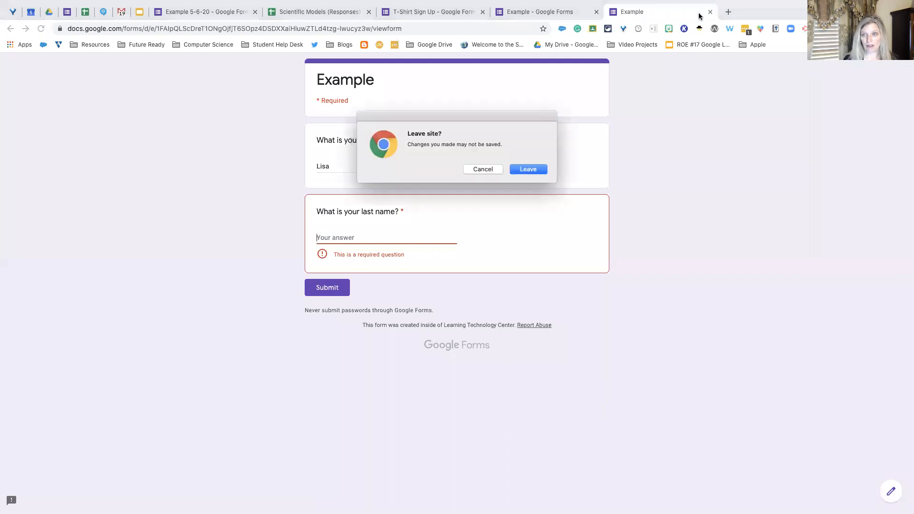
left_click(523, 169)
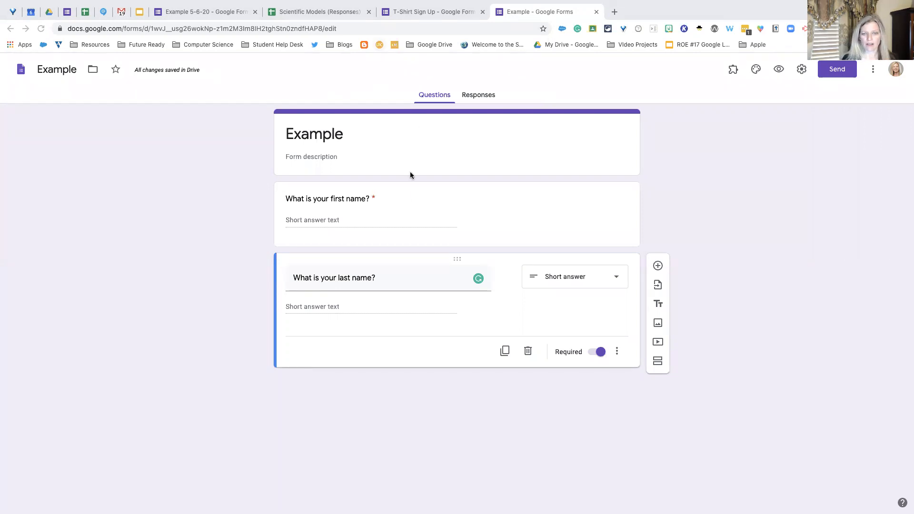
- Switch to the "Example 5-6-20" form and look over its questions from the beginning of the form
left_click(226, 13)
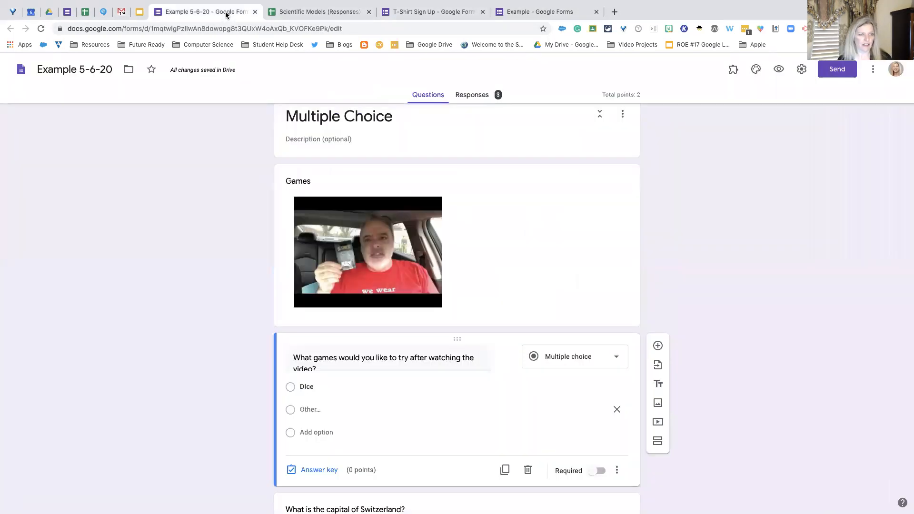
scroll(337, 180, "up", 15)
scroll(337, 179, "up", 10)
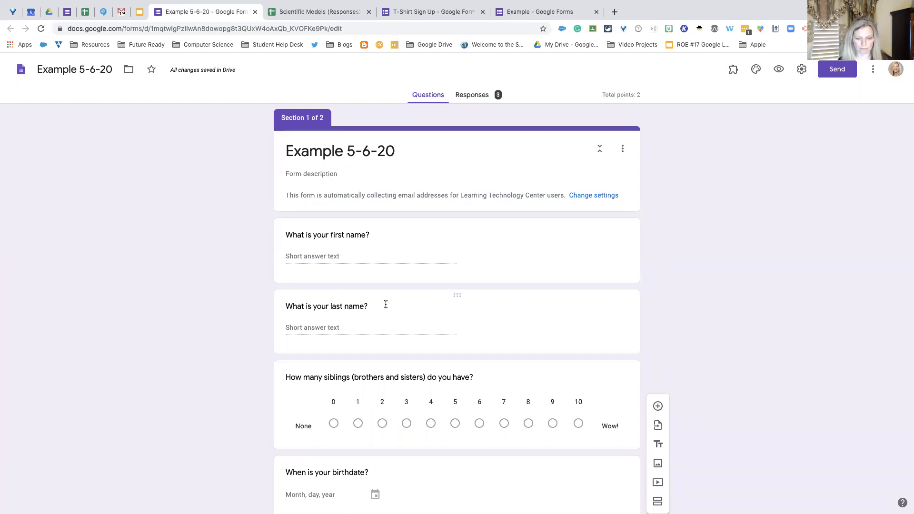
scroll(386, 304, "down", 3)
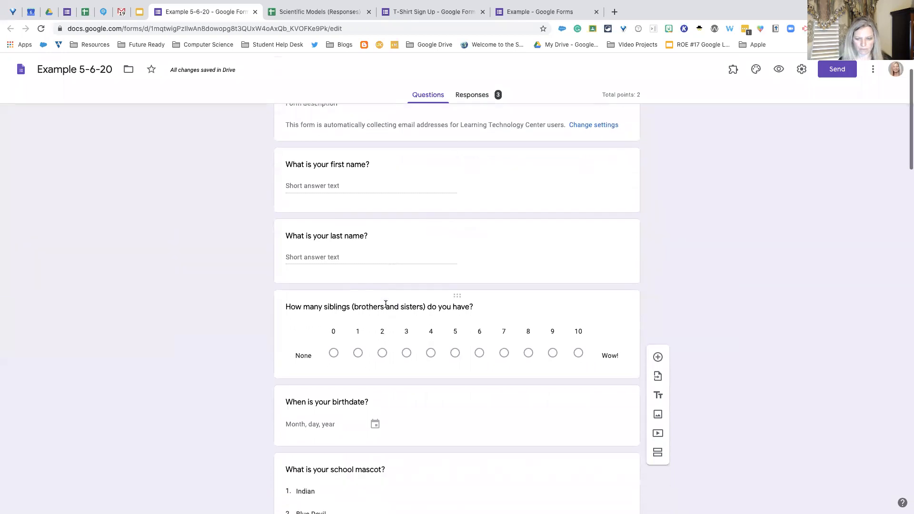
- Open the siblings question and examine its linear scale range and the labels at both ends of the scale
left_click(604, 312)
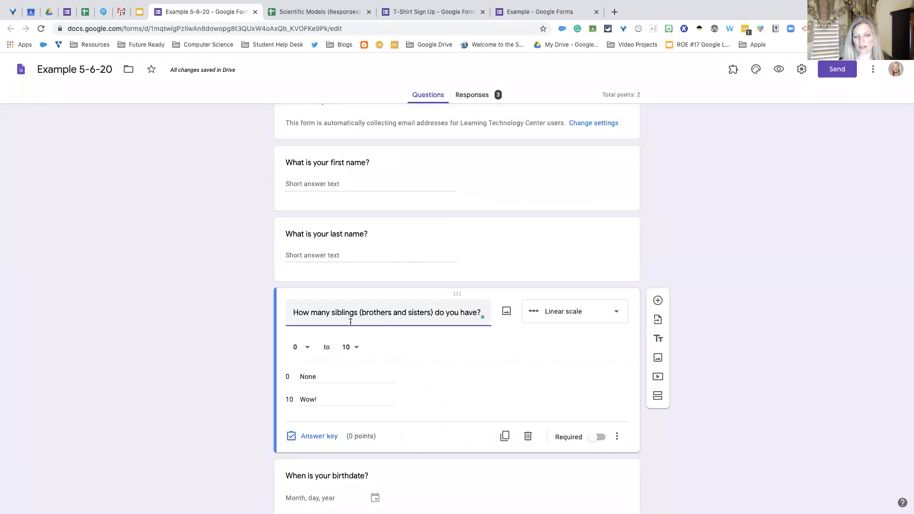
scroll(350, 322, "down", 1)
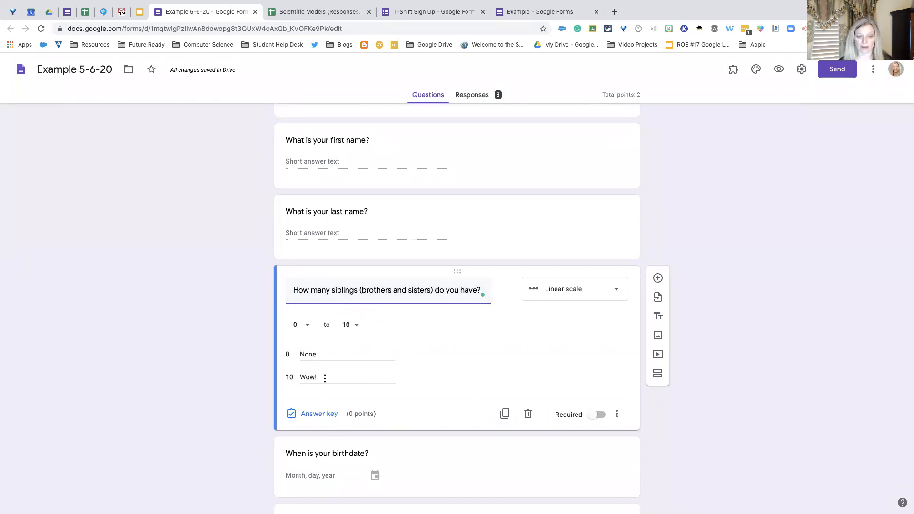
scroll(371, 368, "down", 2)
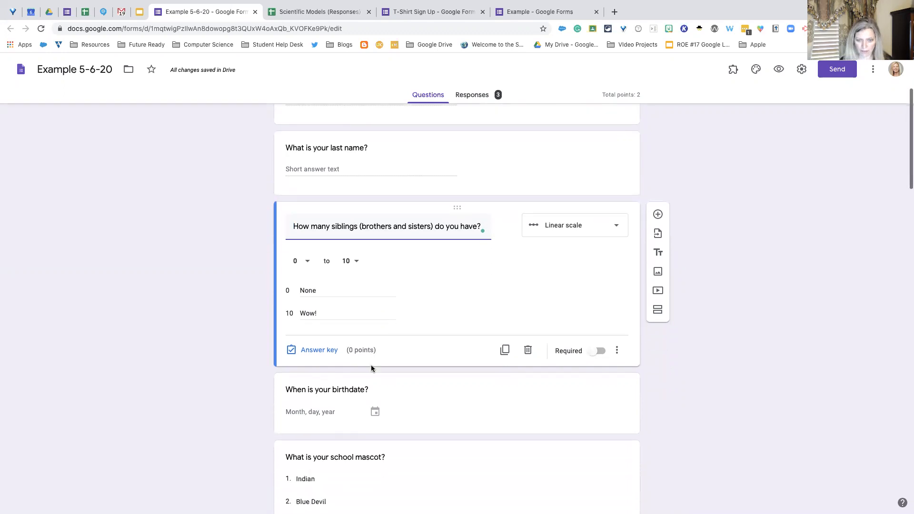
left_click_drag(322, 291, 300, 291)
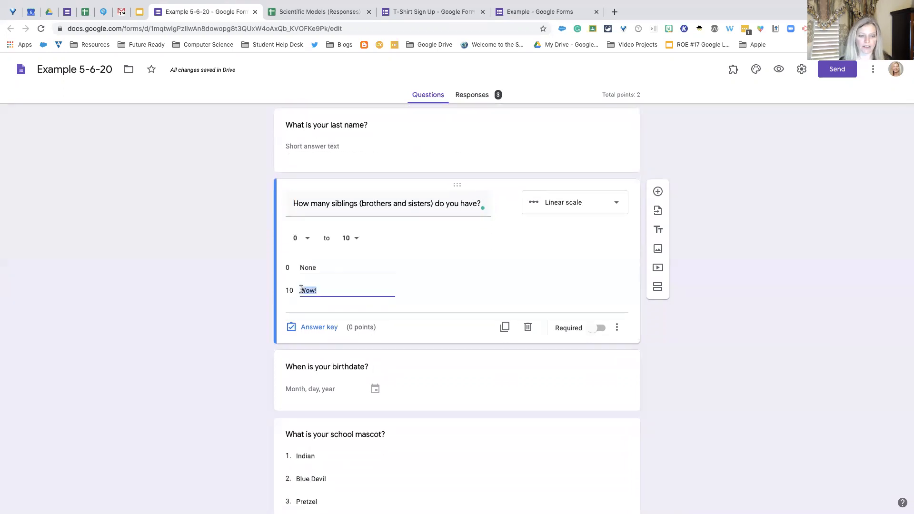
left_click(384, 292)
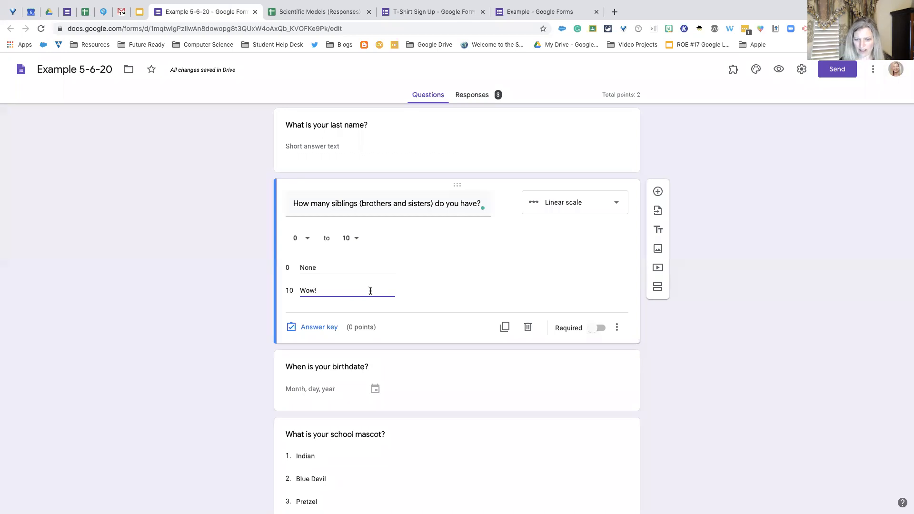
scroll(371, 291, "down", 1)
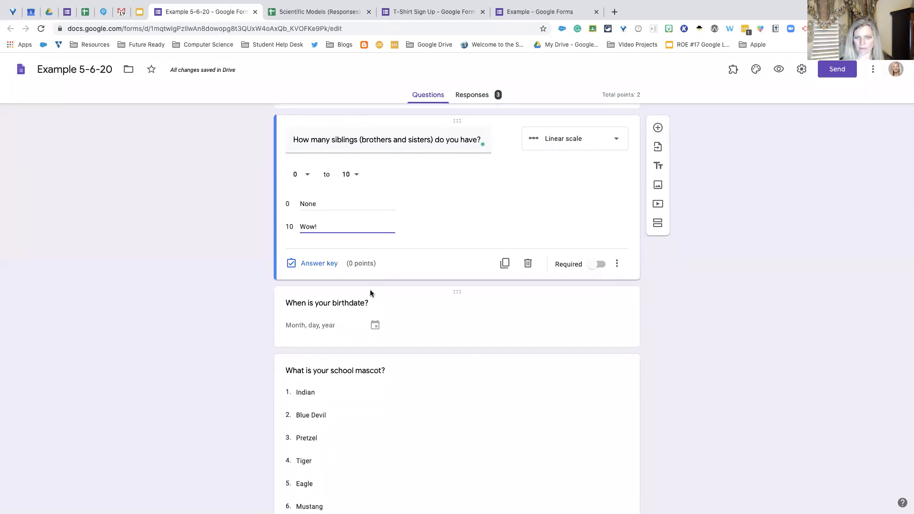
scroll(371, 290, "up", 1)
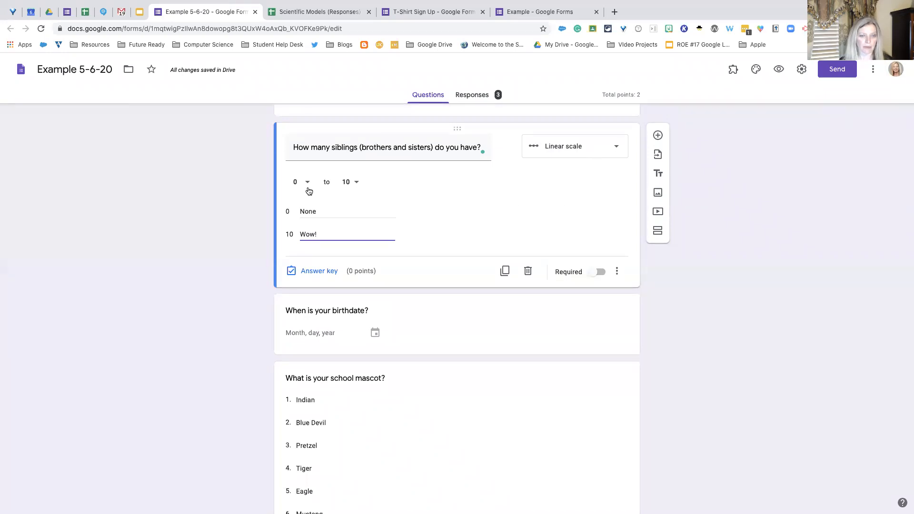
scroll(452, 203, "down", 3)
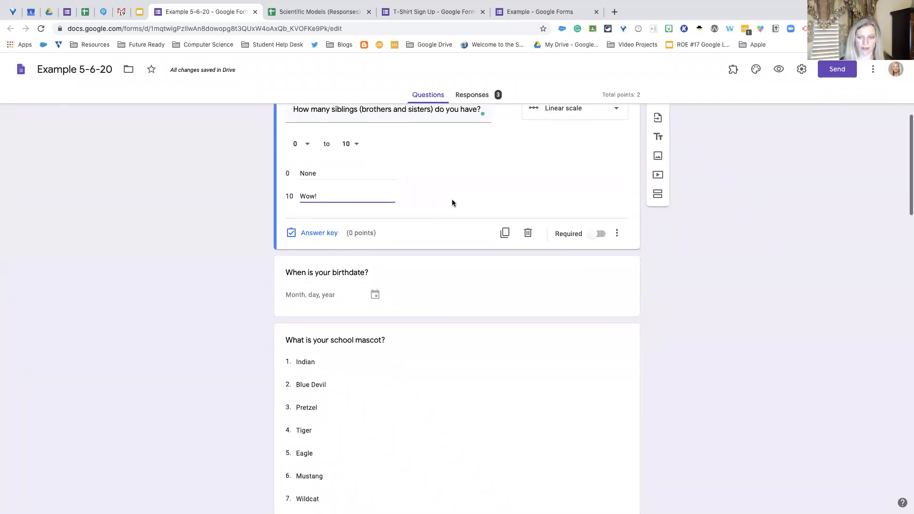
- Add a new question titled "When is your birthdate?" directly below the existing birthdate question
left_click(504, 264)
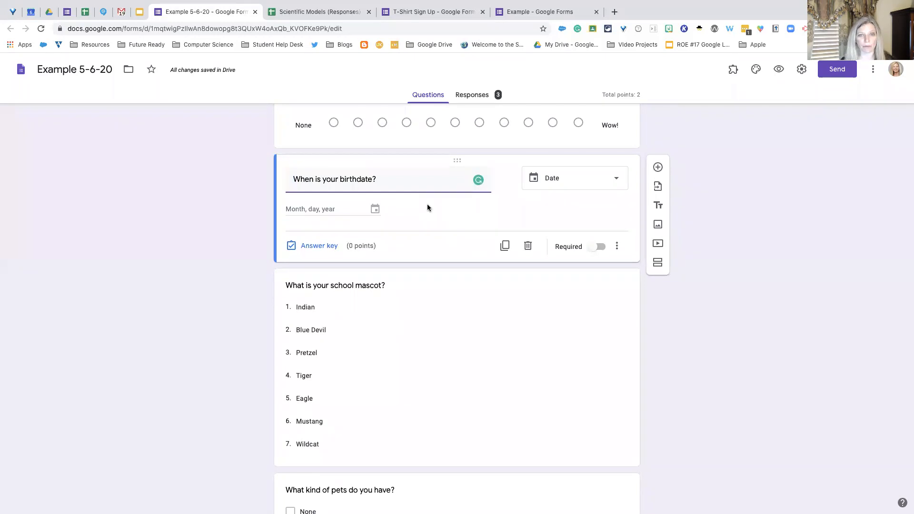
left_click(658, 167)
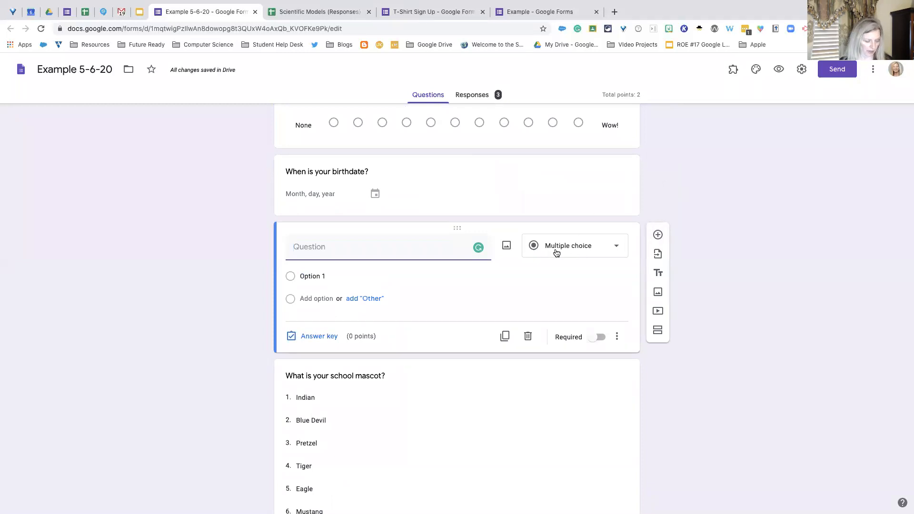
type("When is you")
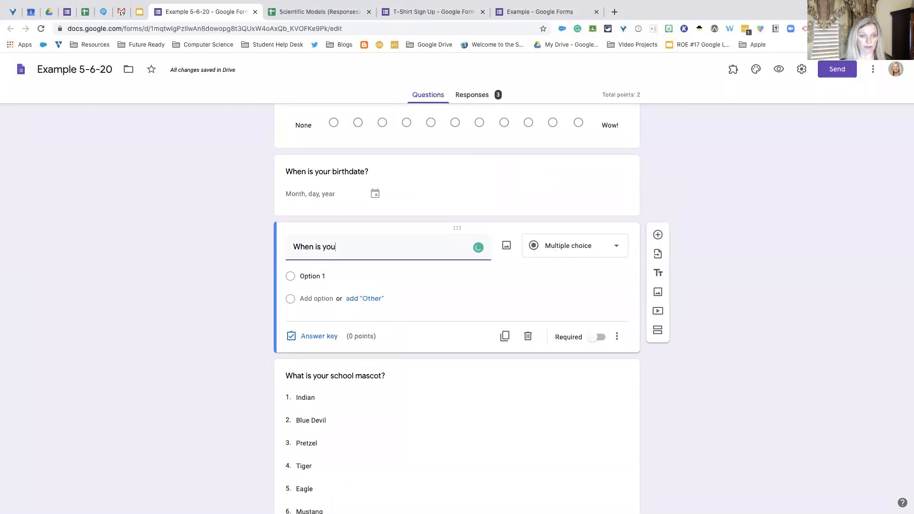
type("r birthdate")
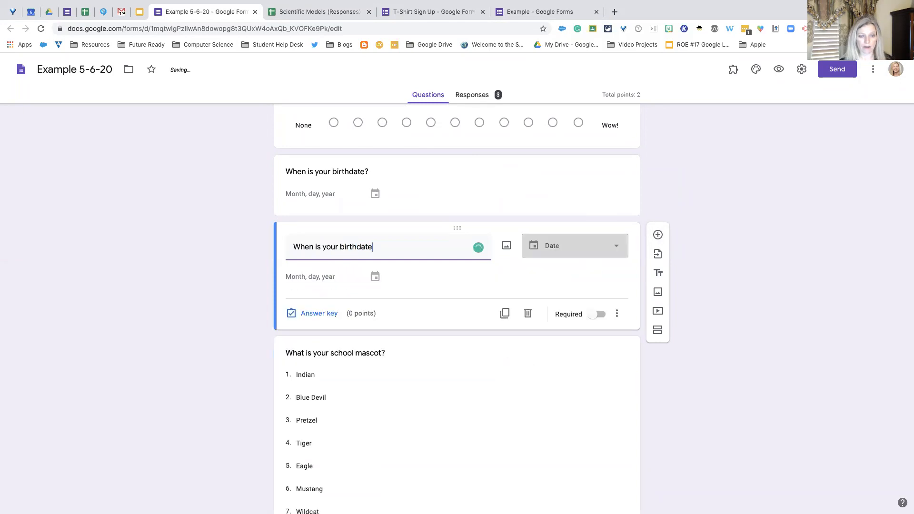
type("?")
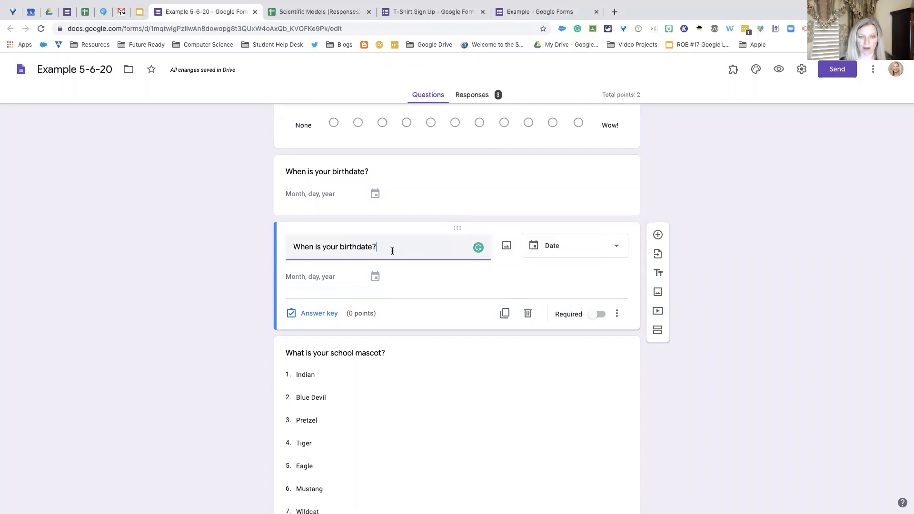
scroll(389, 250, "up", 1)
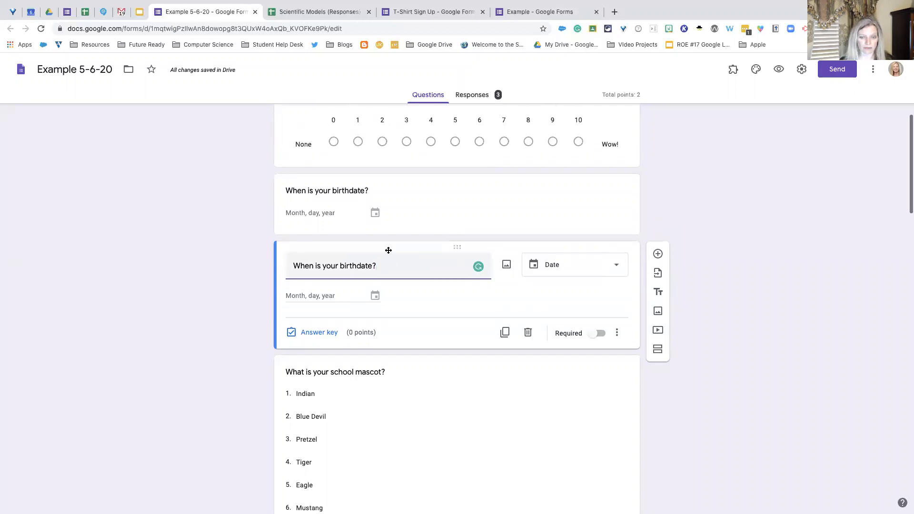
- Clear the last word of the new question's title and reword it as "When is your birth" to test the suggested answer type
key("BackSpace")
key("BackSpace")
key("BackSpace")
key("BackSpace")
key("BackSpace")
key("BackSpace")
key("BackSpace")
key("BackSpace")
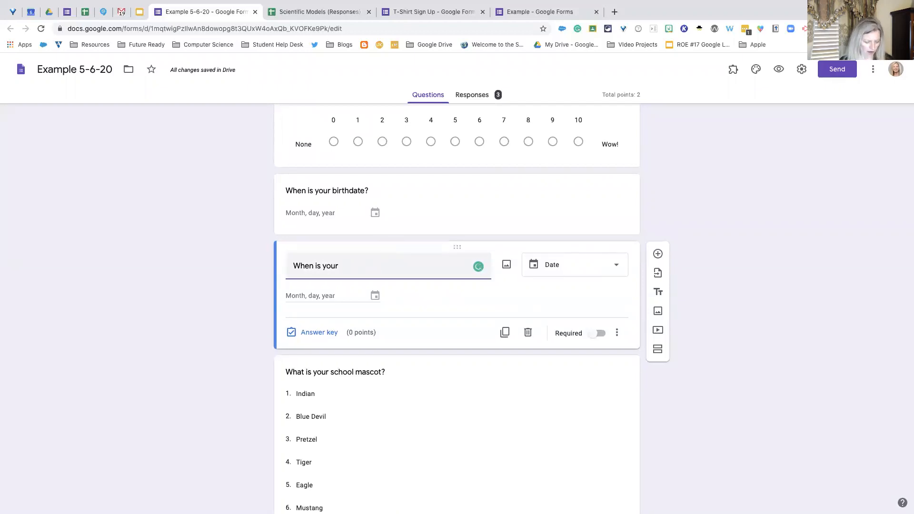
type("birth")
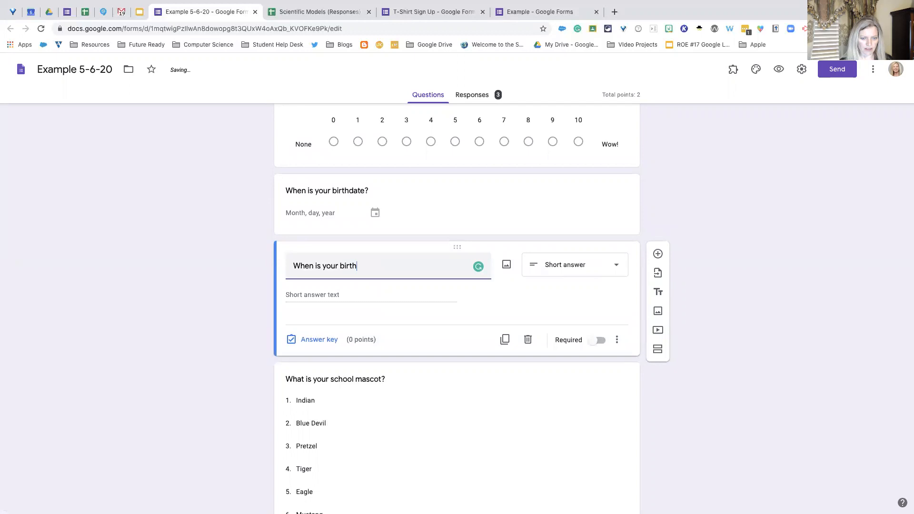
key("BackSpace")
key("BackSpace")
key("BackSpace")
key("BackSpace")
key("BackSpace")
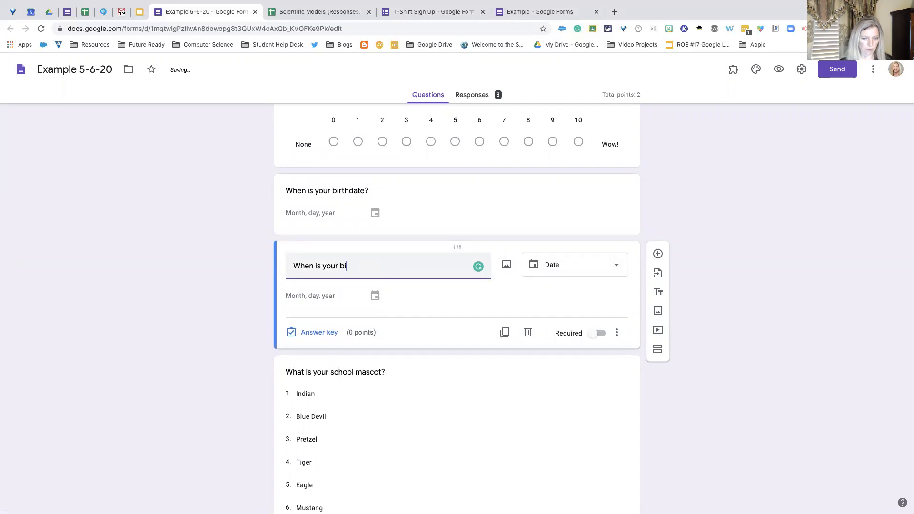
type("birth")
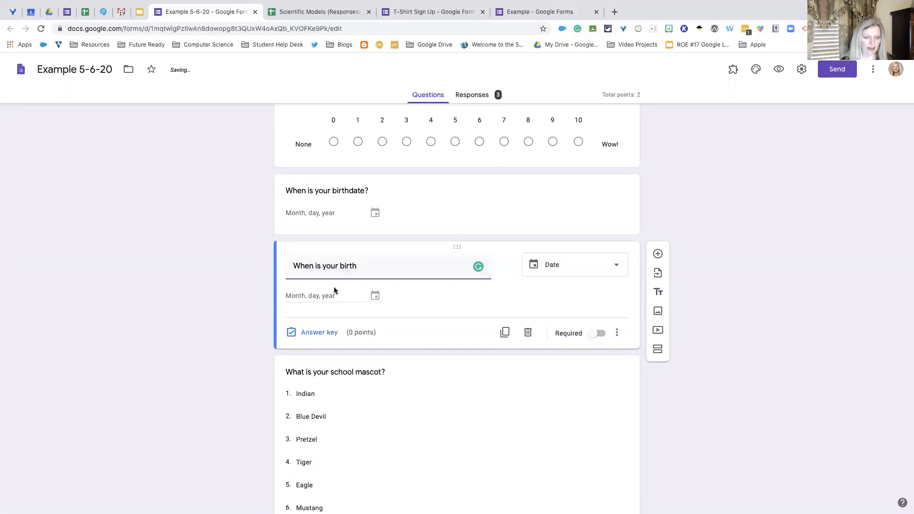
- Try "month" as the last word of the new question's title, and cut the title back to "When is your"
key("BackSpace")
key("BackSpace")
key("BackSpace")
key("BackSpace")
key("BackSpace")
type("month")
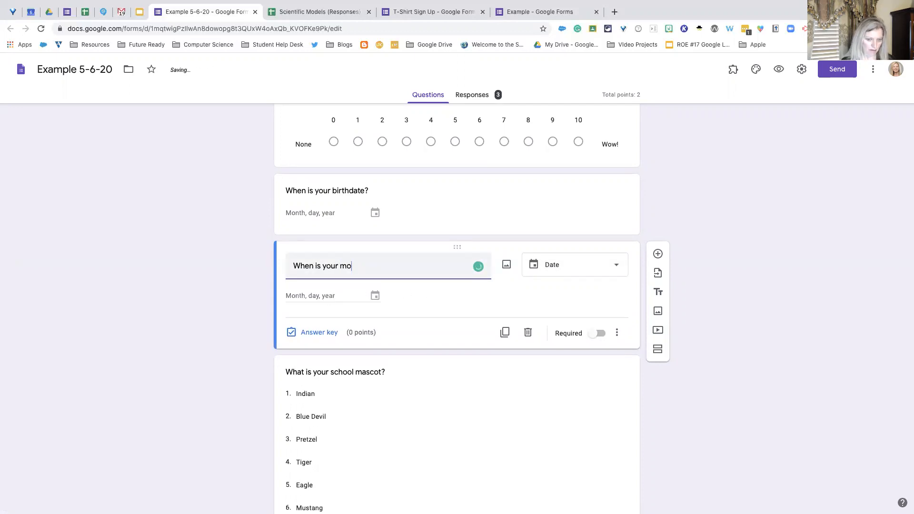
key("BackSpace")
key("BackSpace")
key("BackSpace")
key("BackSpace")
key("BackSpace")
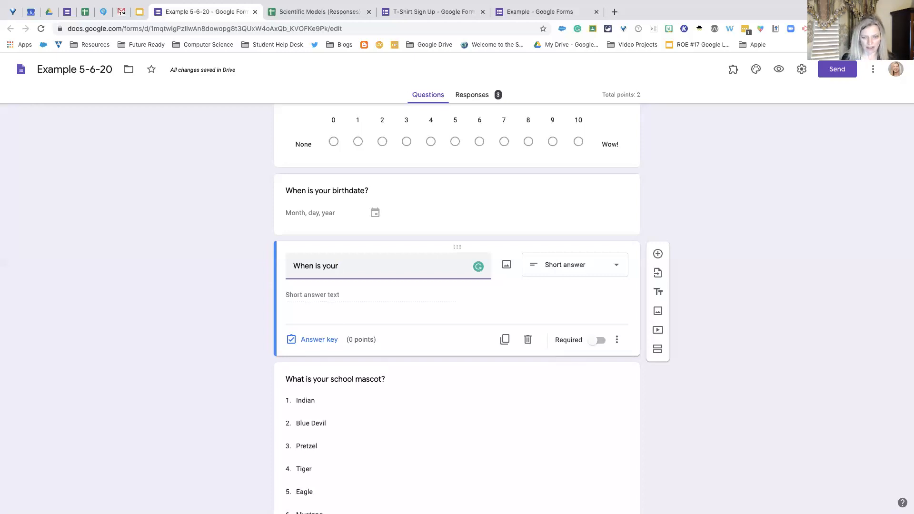
- Complete the new question's title with the misspelled word "brithdate?" and correct the spelling to "birthdate?"
type("b")
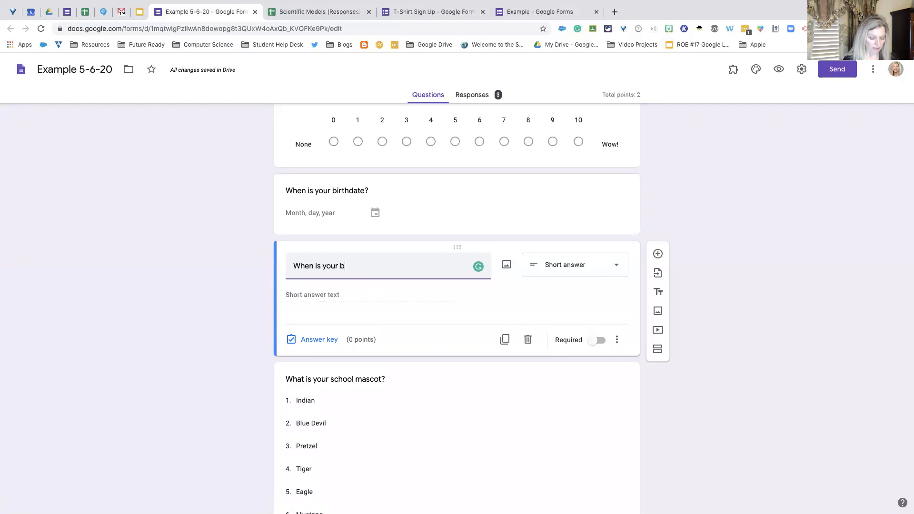
type("rithdate?")
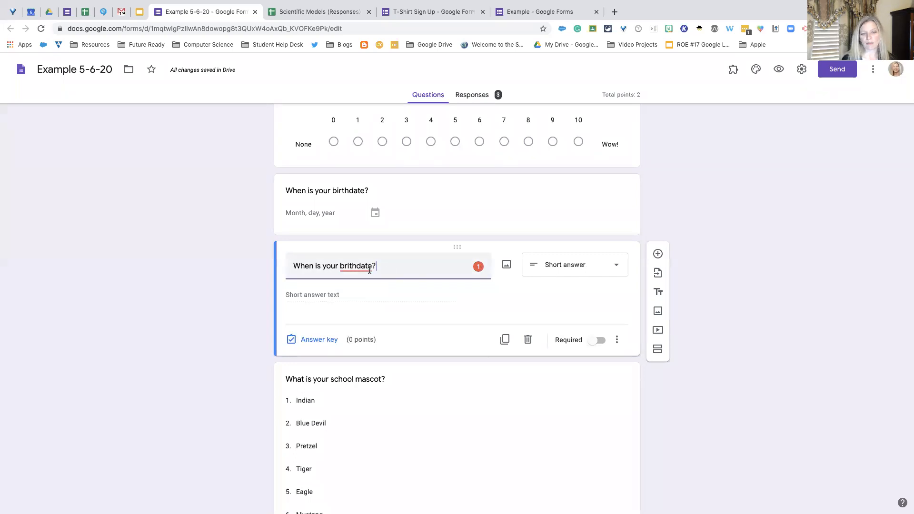
left_click(358, 281)
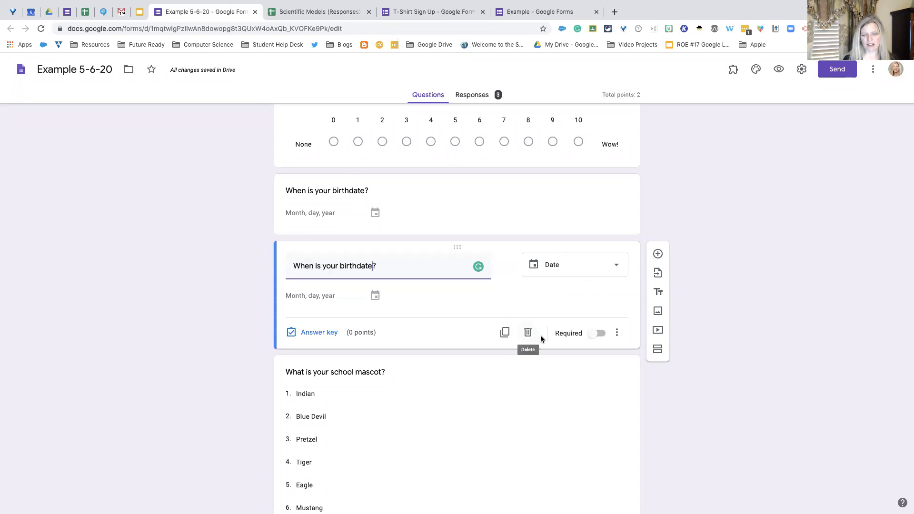
- Delete the duplicate "When is your birthdate?" question, keeping the original one above it
left_click(528, 334)
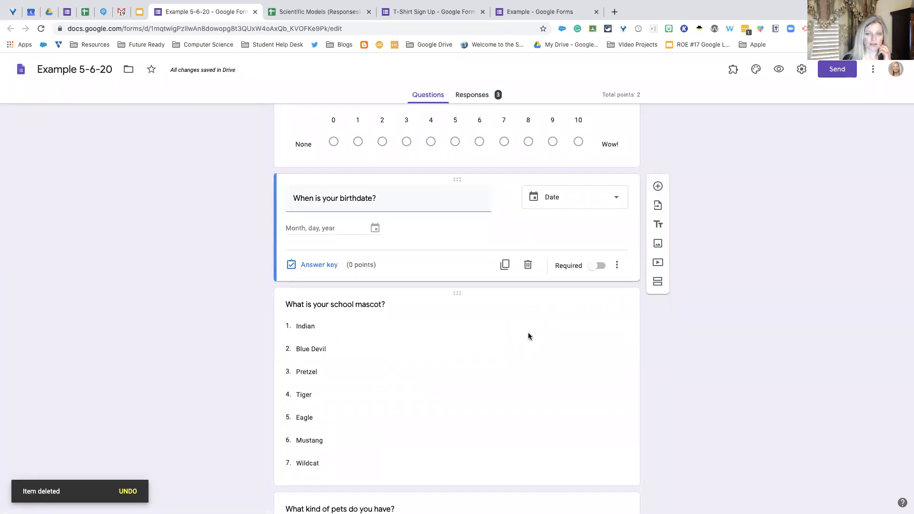
scroll(528, 336, "up", 3)
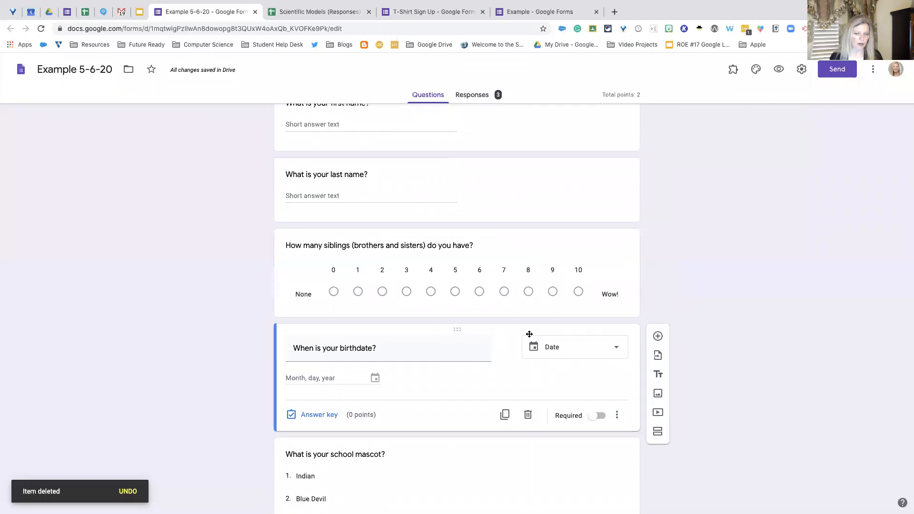
scroll(528, 336, "down", 2)
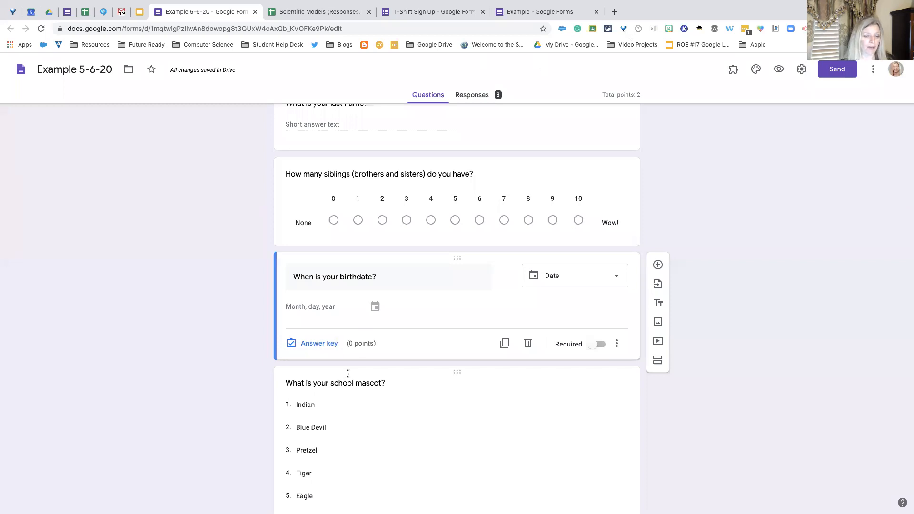
- Open the "What is your school mascot?" dropdown question in the Example 5-6-20 form and review its options
left_click(549, 20)
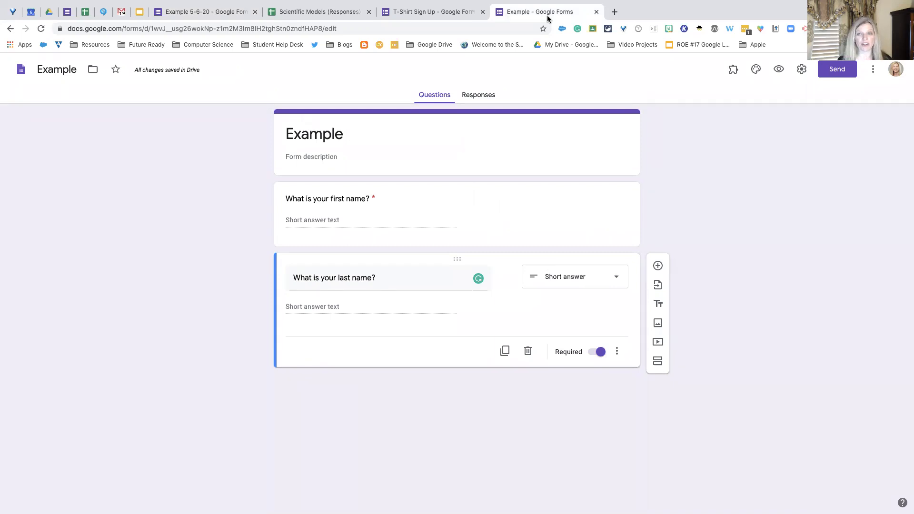
left_click(218, 15)
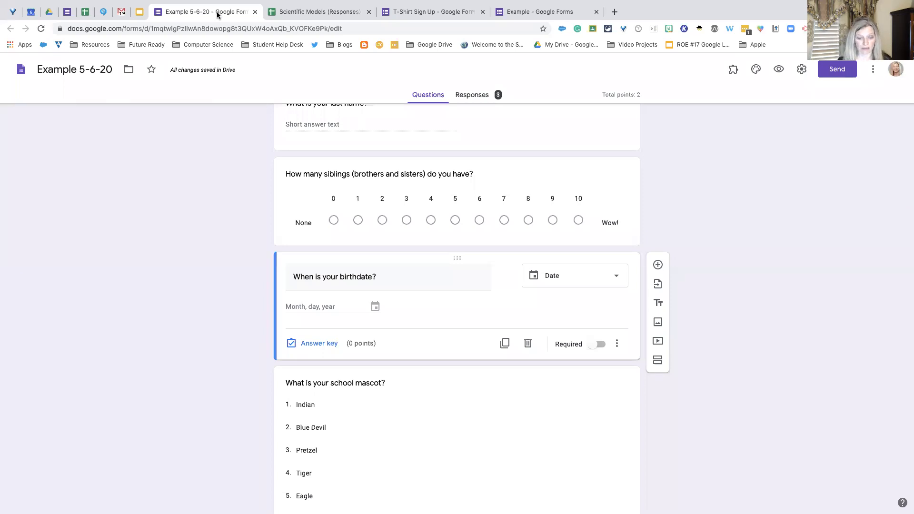
scroll(424, 257, "down", 3)
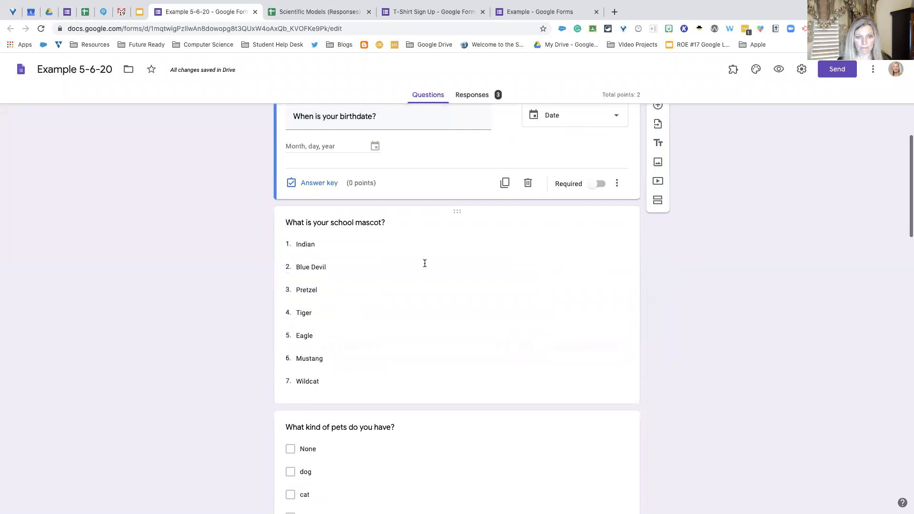
scroll(425, 263, "up", 1)
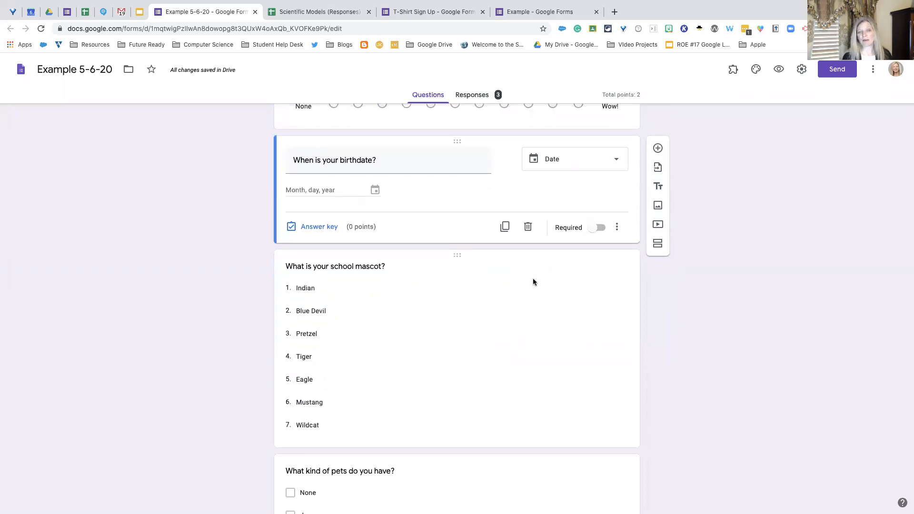
left_click(532, 279)
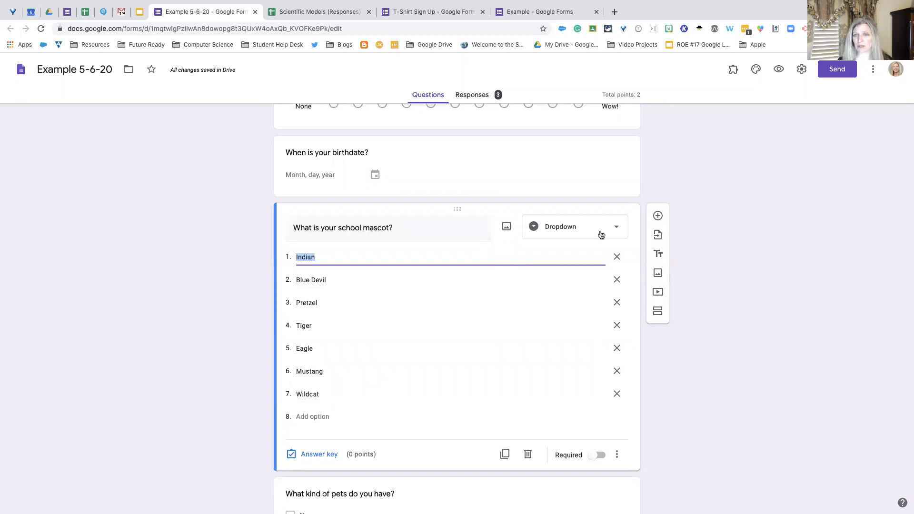
scroll(590, 237, "down", 3)
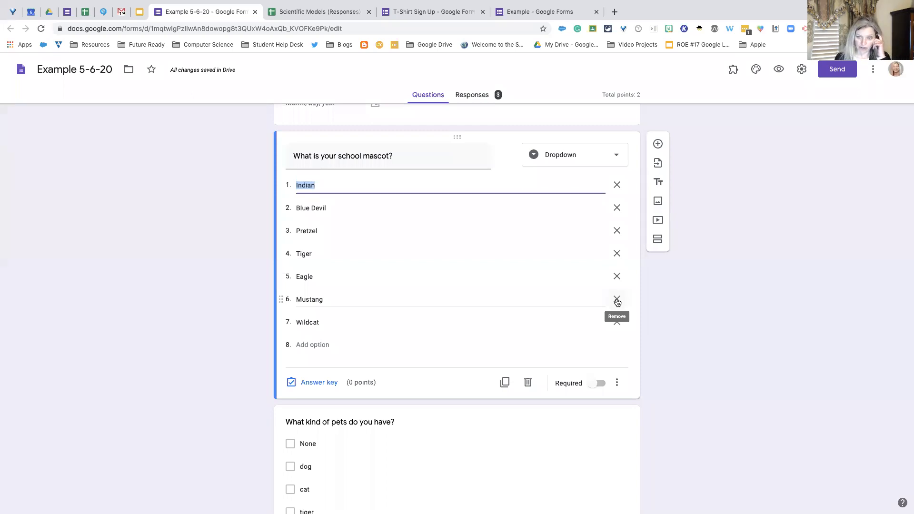
- Open the "What kind of pets do you have?" checkboxes question to review its answer options
scroll(617, 302, "down", 3)
scroll(595, 301, "down", 2)
left_click(570, 300)
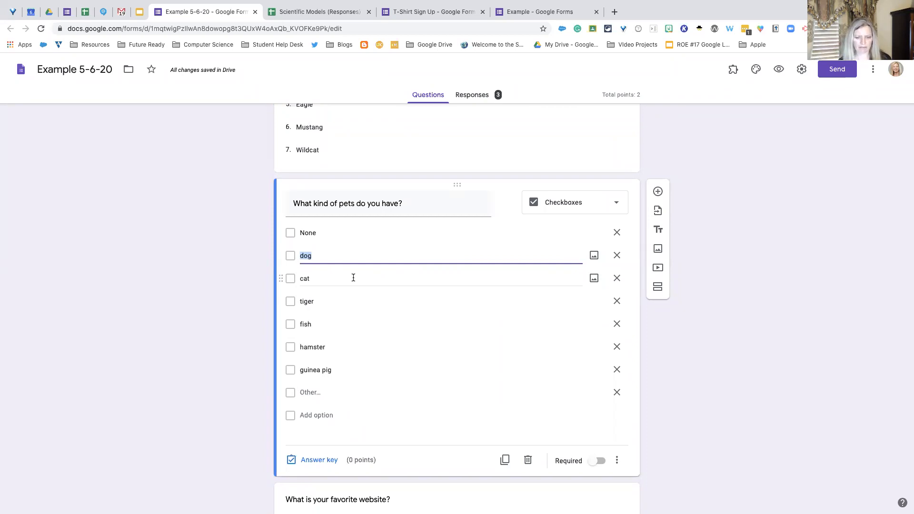
- Inspect the response validation of "What is your favorite website?" and select Text with URL as its rule
scroll(353, 278, "down", 5)
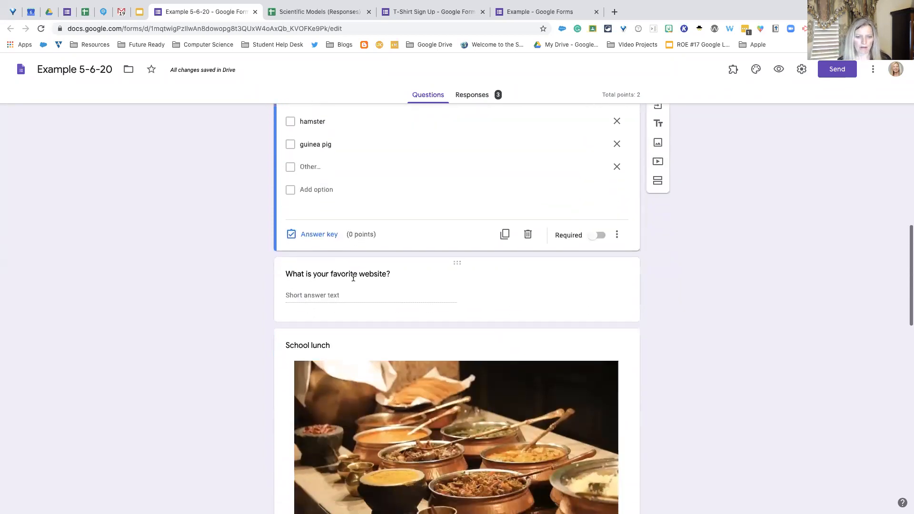
scroll(371, 287, "down", 1)
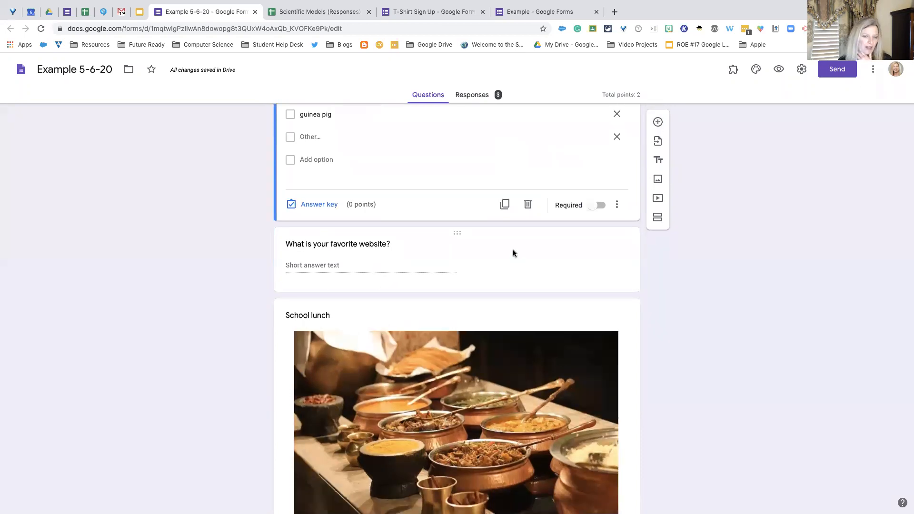
left_click(439, 260)
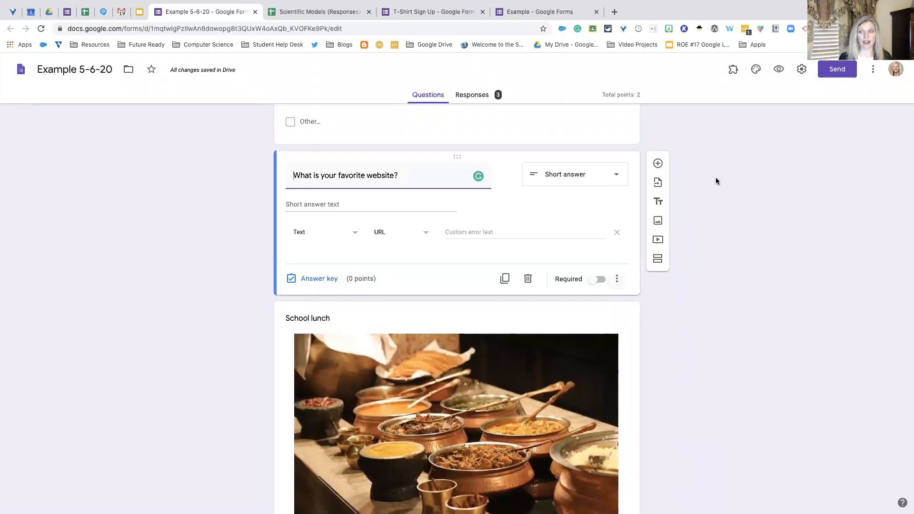
left_click(618, 280)
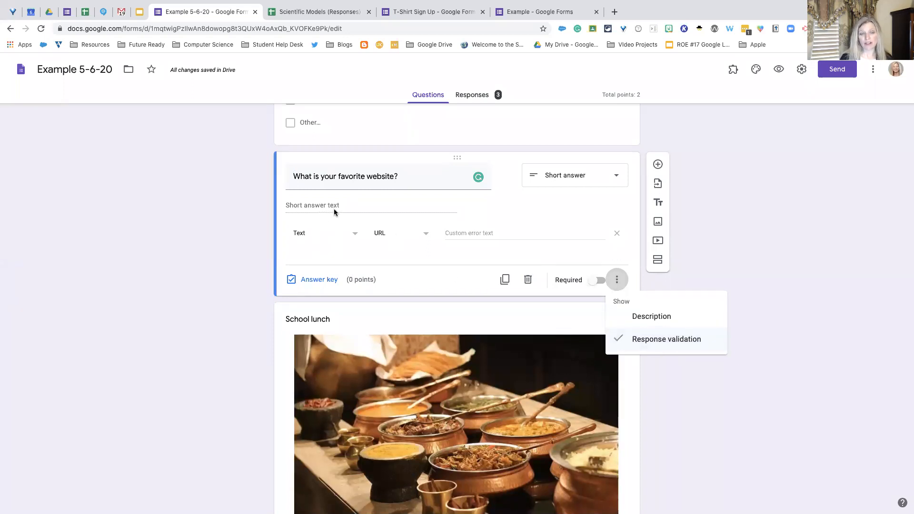
left_click(358, 238)
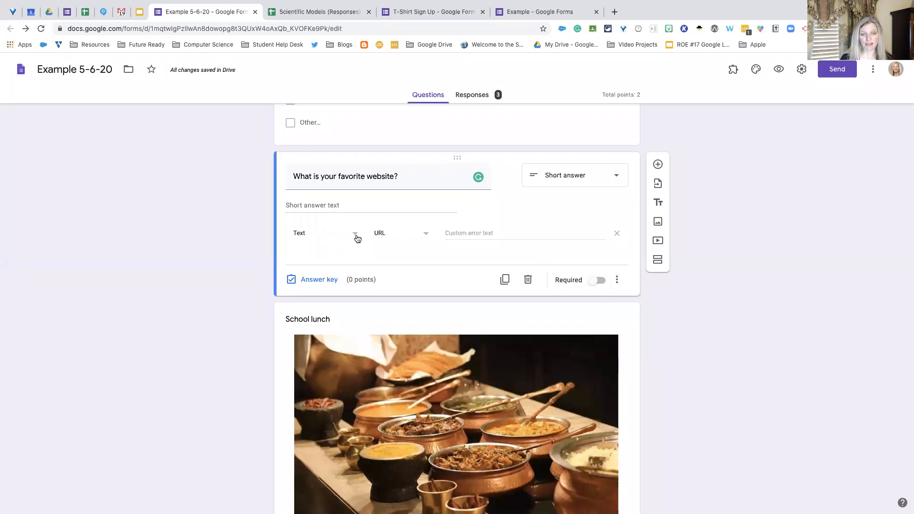
left_click(354, 235)
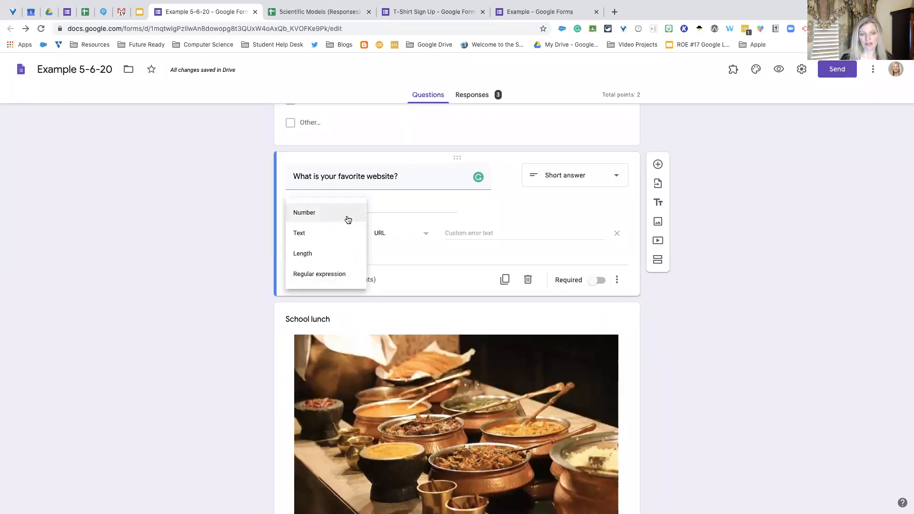
left_click(344, 241)
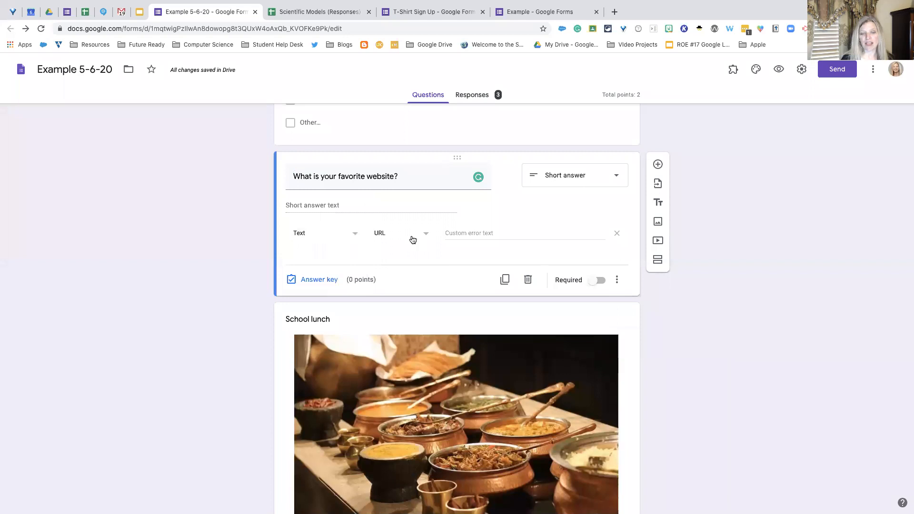
left_click(428, 236)
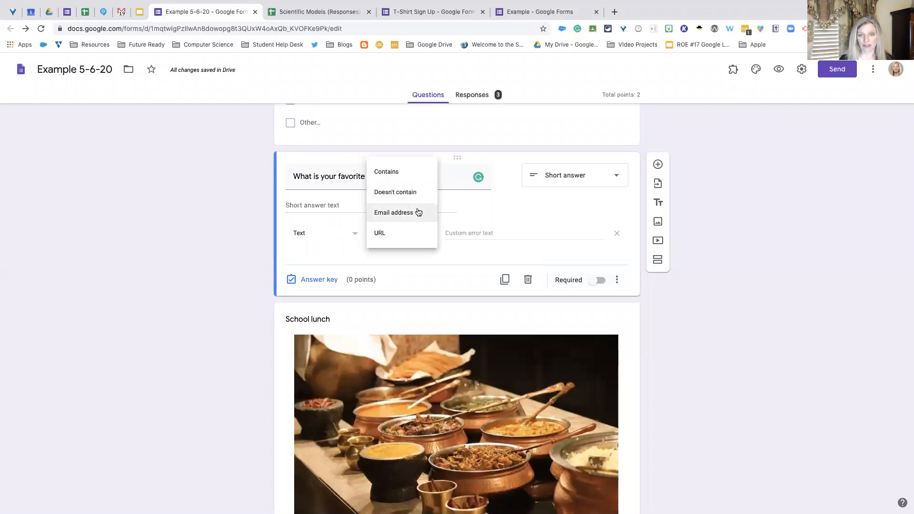
left_click(417, 233)
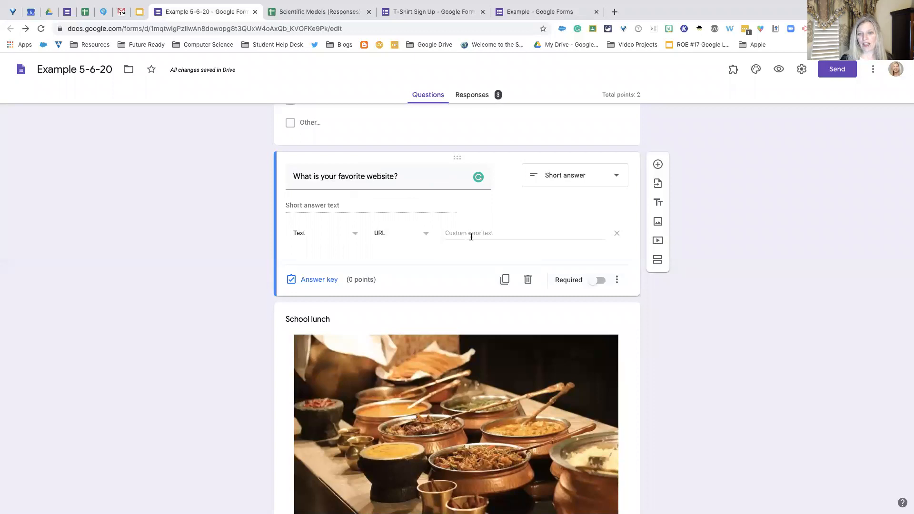
- Enter "Please put in a website address" as the custom error text for the favorite website question
left_click(514, 234)
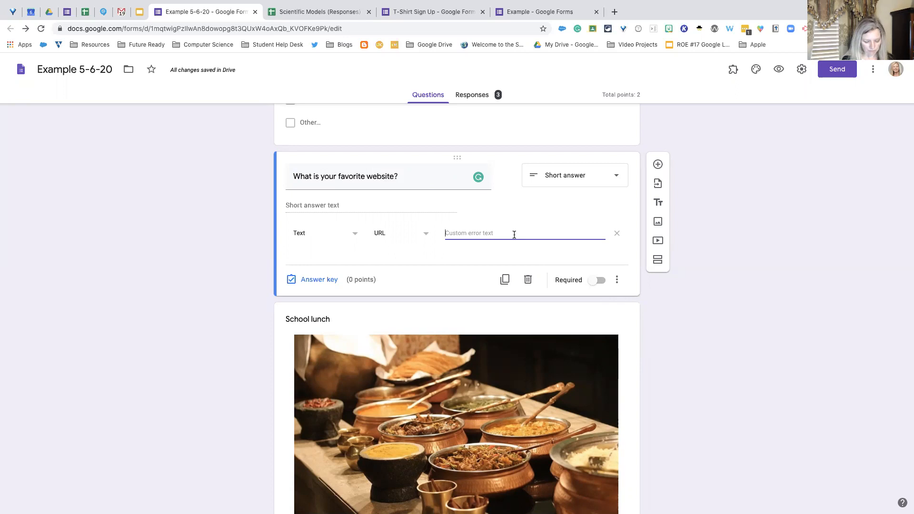
type("Pleases")
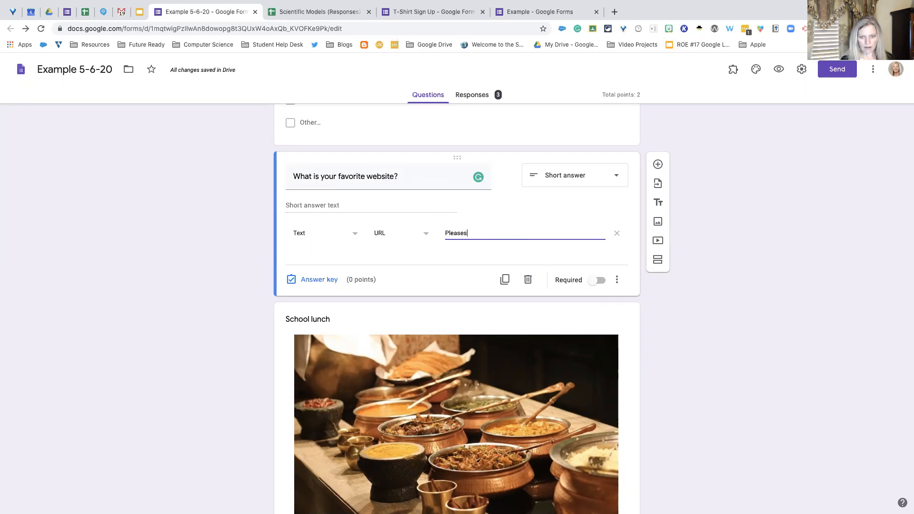
key("BackSpace")
type("put in a website address")
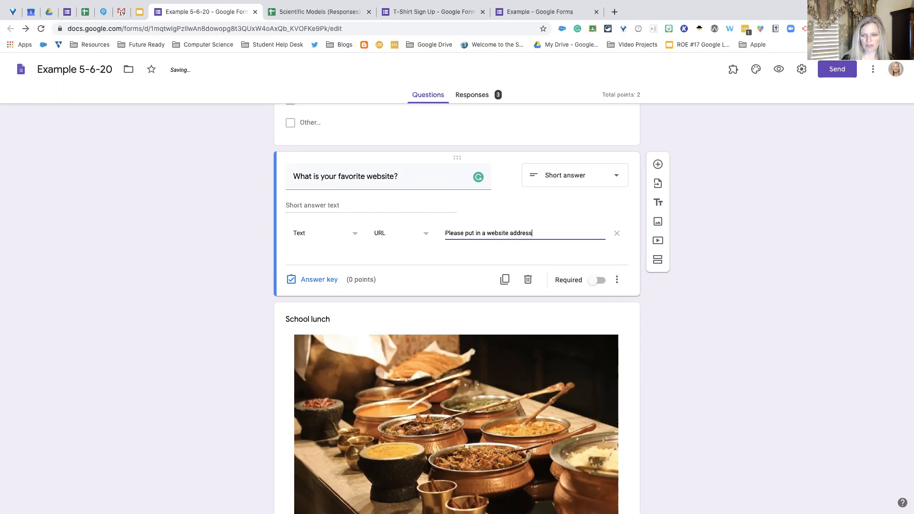
left_click(465, 257)
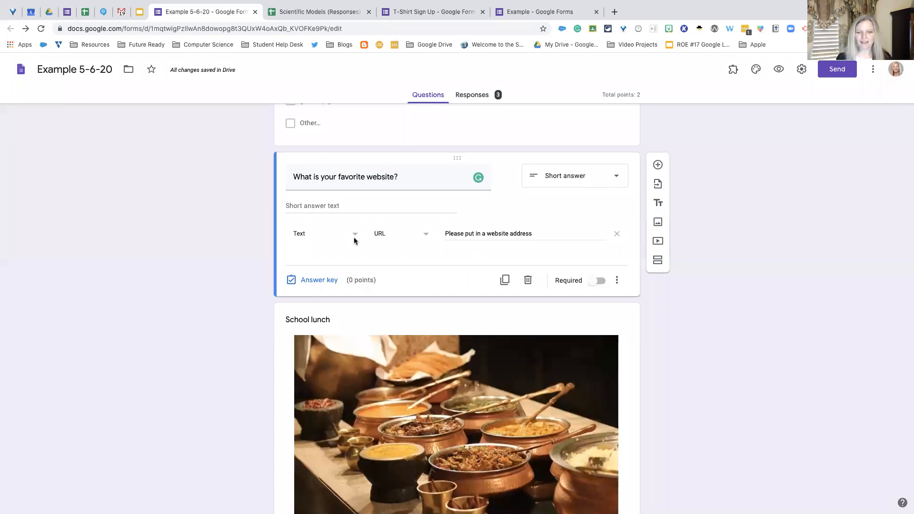
- Examine the response validation of the "Write about your favorite school lunch?" paragraph question, keeping Length with Minimum character count selected
scroll(453, 301, "down", 1)
scroll(454, 303, "down", 4)
scroll(476, 290, "up", 1)
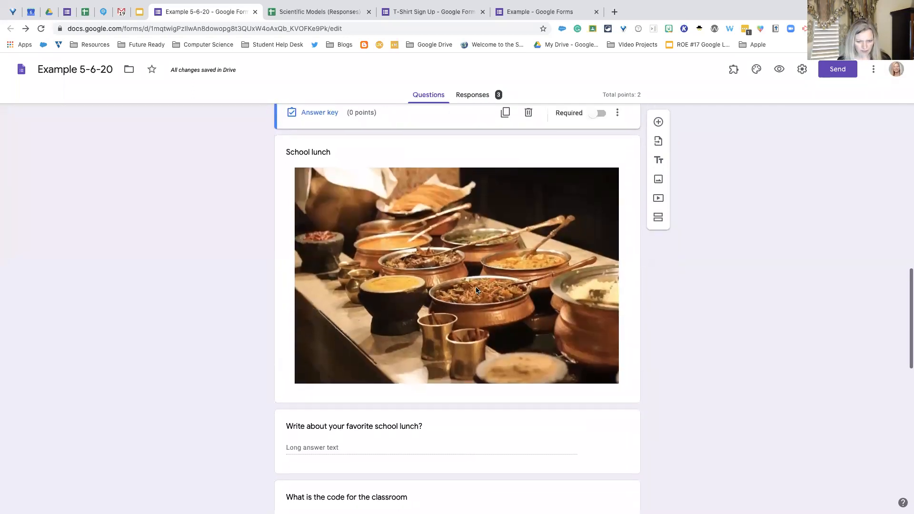
scroll(467, 286, "down", 3)
scroll(459, 285, "down", 2)
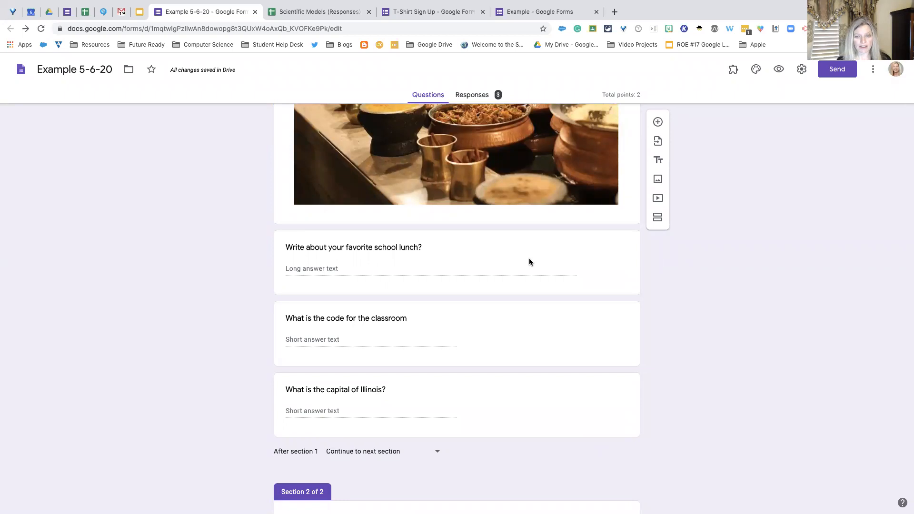
left_click(555, 249)
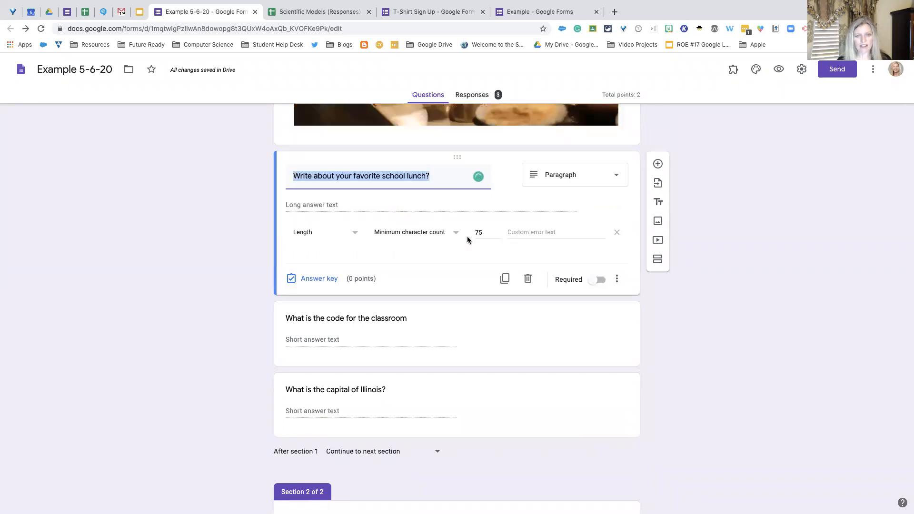
left_click(617, 279)
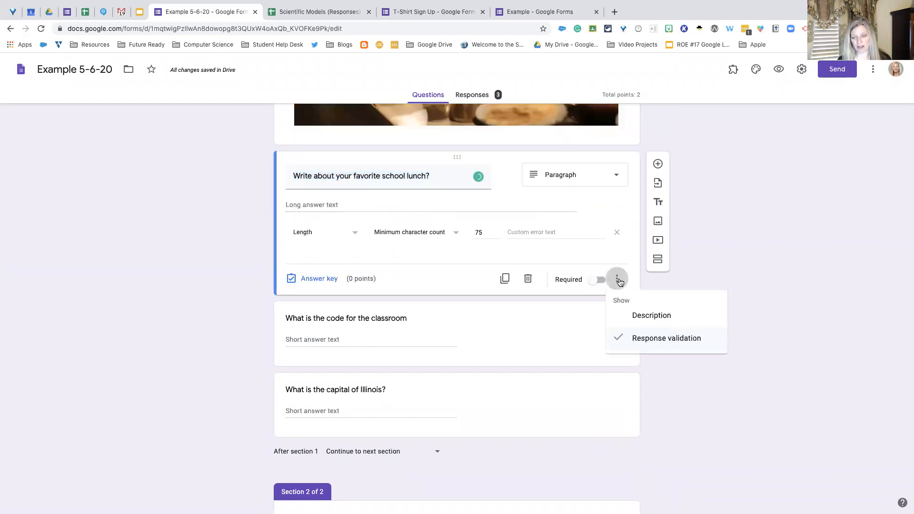
left_click(617, 278)
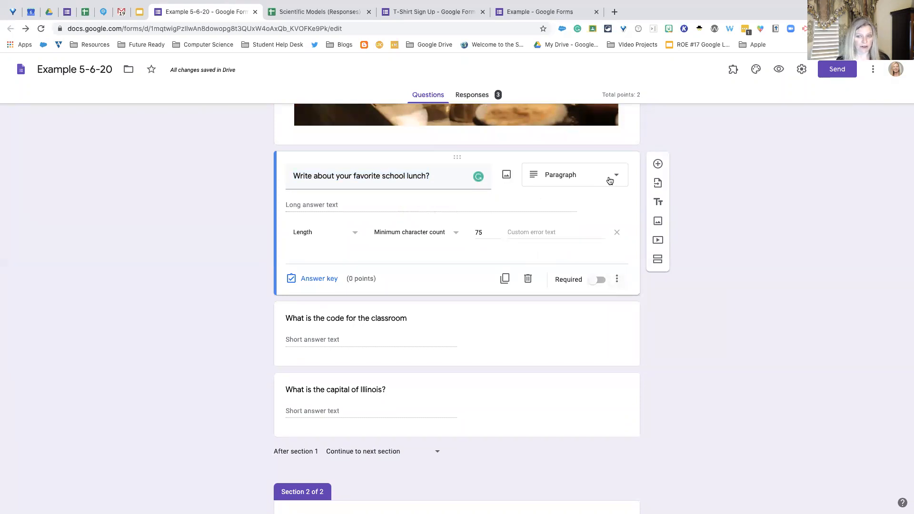
left_click(356, 235)
left_click(355, 234)
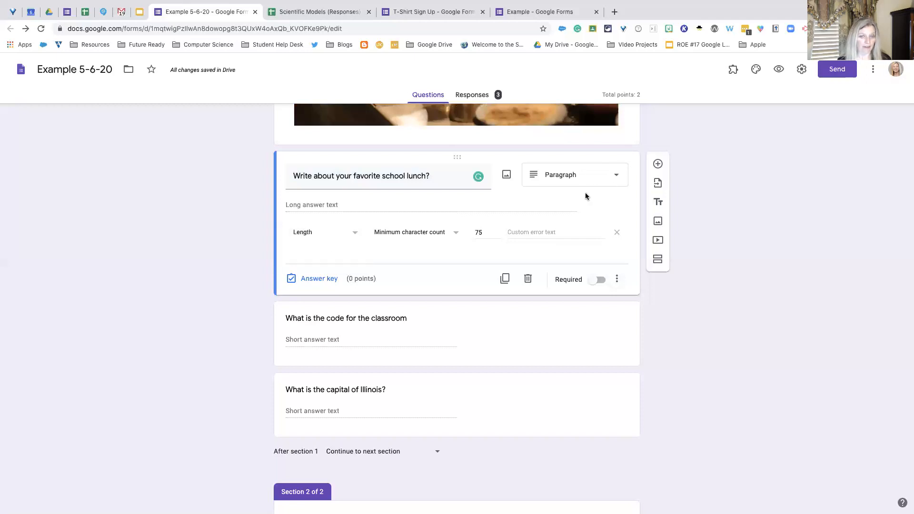
left_click(457, 234)
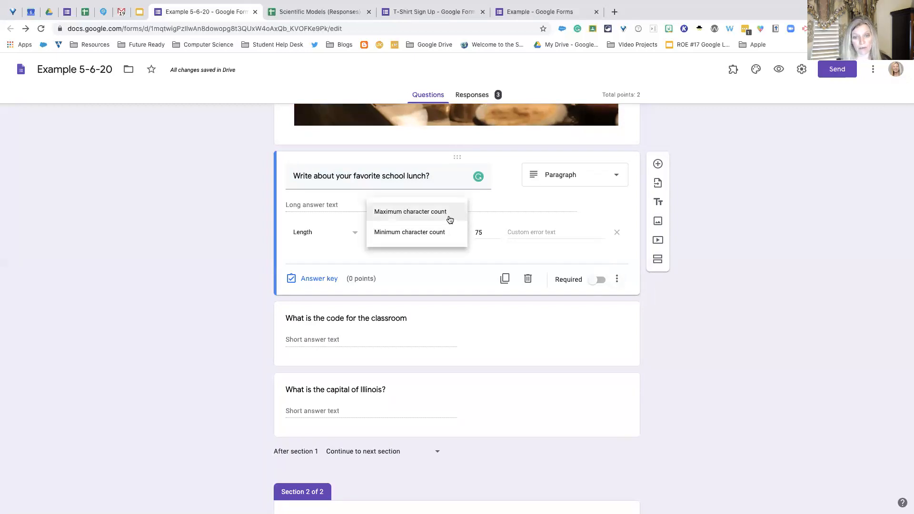
left_click(452, 234)
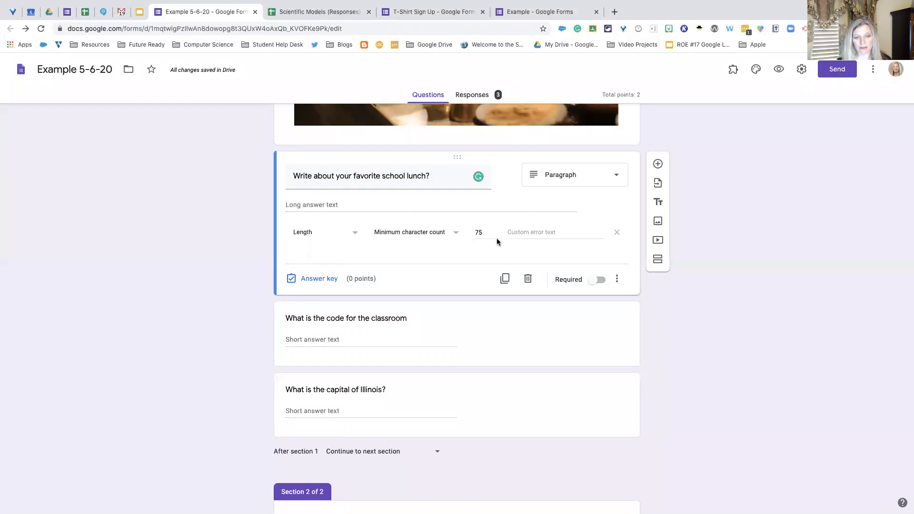
- Open the "What is the code for the classroom" question and examine its number validation and custom error text
scroll(496, 238, "down", 5)
left_click(514, 204)
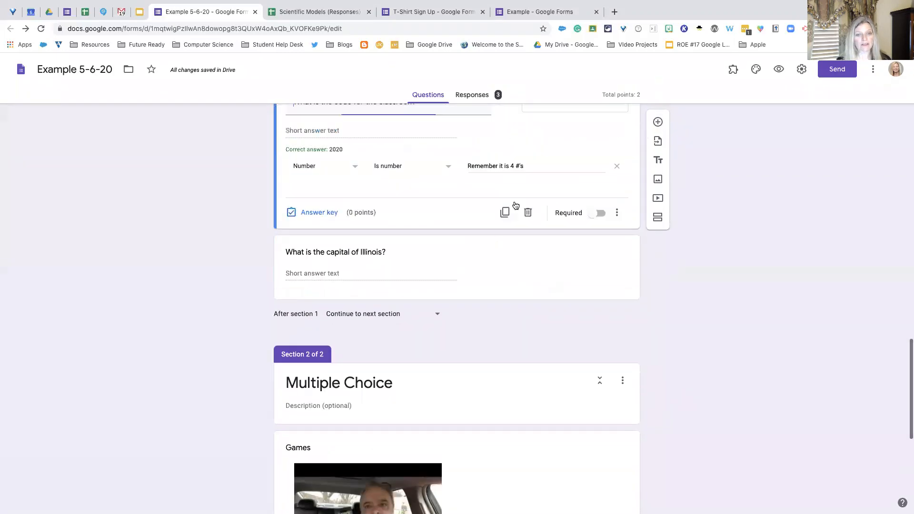
scroll(462, 206, "up", 2)
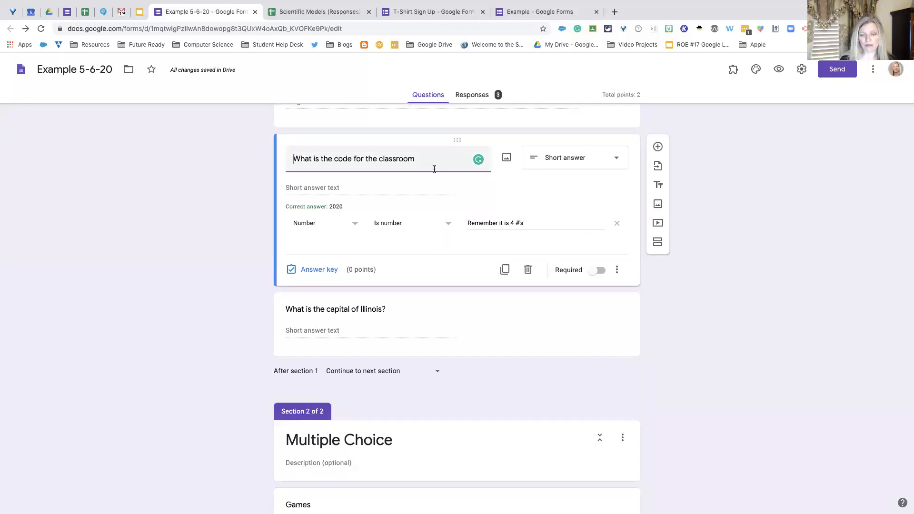
left_click(617, 270)
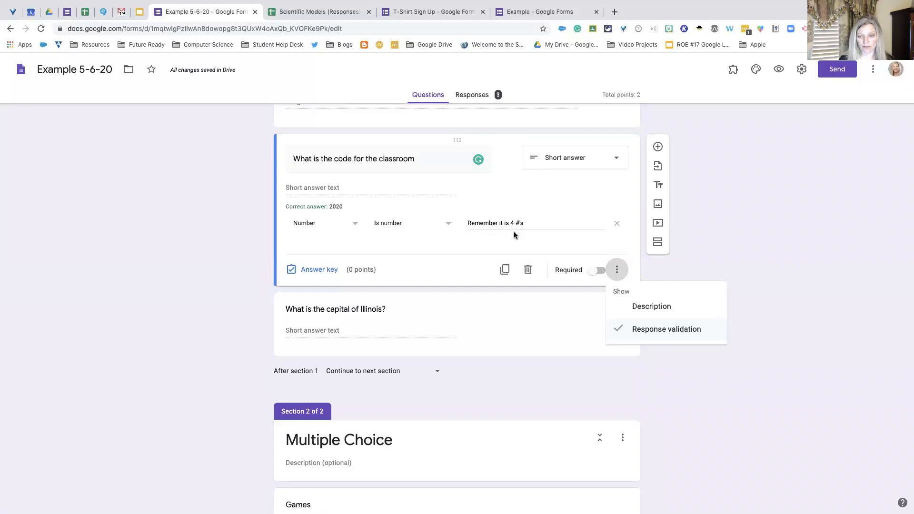
left_click(486, 303)
- Open the "What is the capital of Illinois?" question and review its accepted answers, text validation and points
left_click(486, 302)
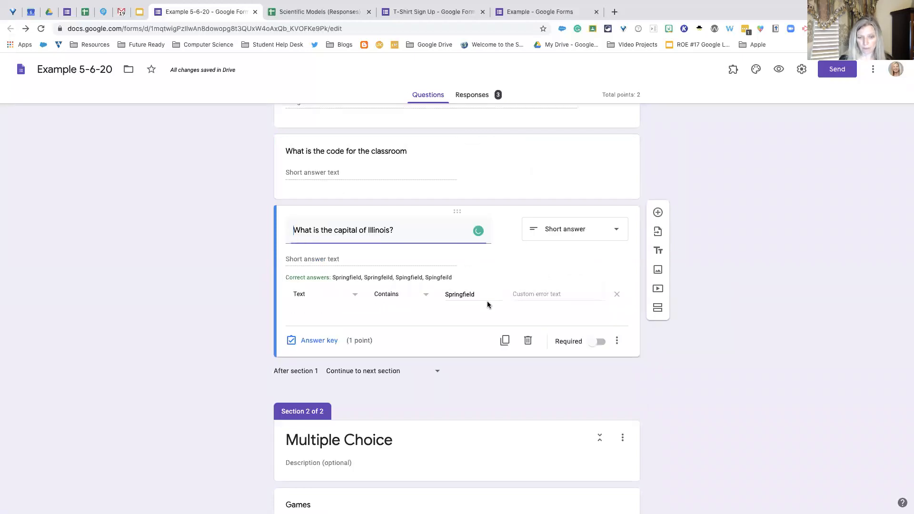
left_click(452, 238)
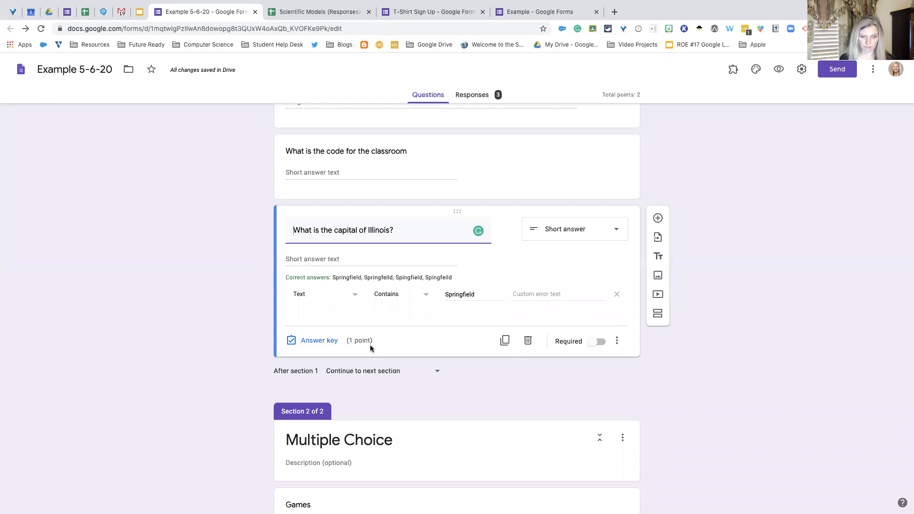
scroll(370, 344, "down", 3)
scroll(370, 345, "up", 3)
scroll(369, 345, "up", 2)
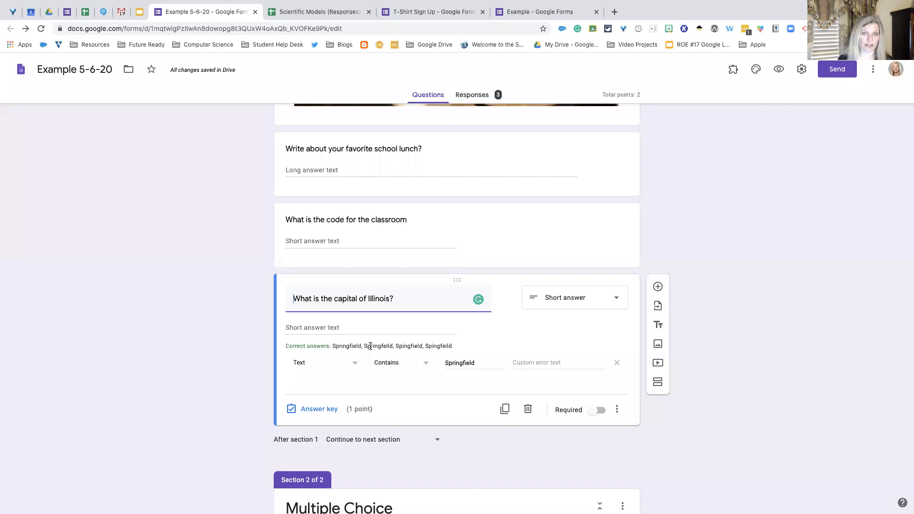
- Examine the break between section 1 and the Multiple Choice section, including the navigation choices offered after section 1
scroll(370, 345, "down", 4)
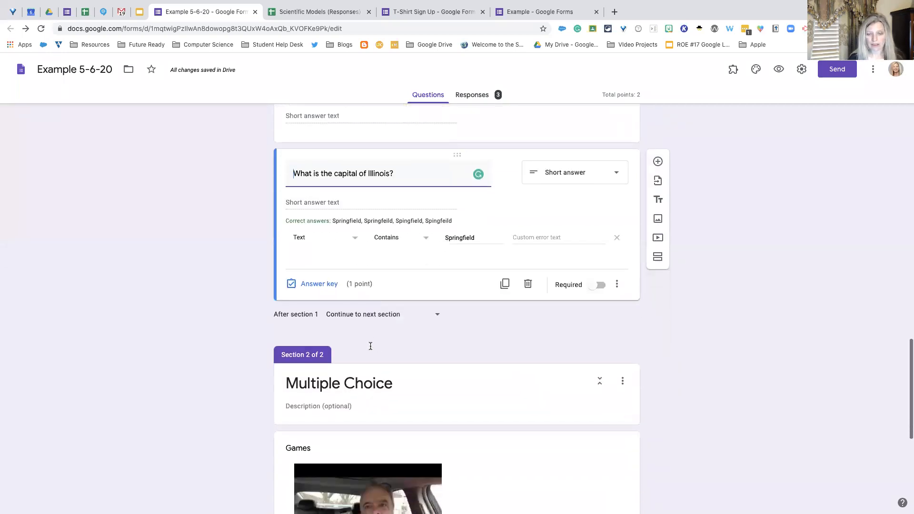
scroll(370, 345, "up", 3)
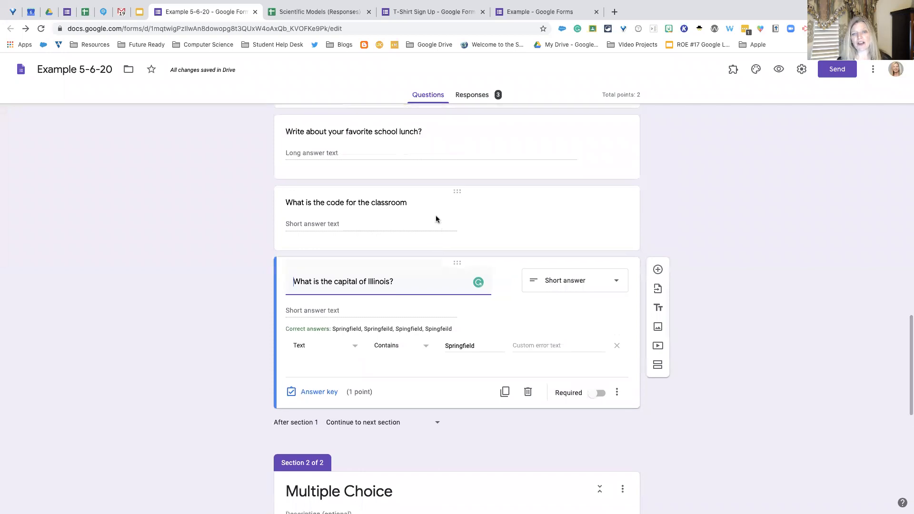
scroll(436, 215, "up", 4)
scroll(436, 215, "down", 2)
scroll(435, 216, "down", 4)
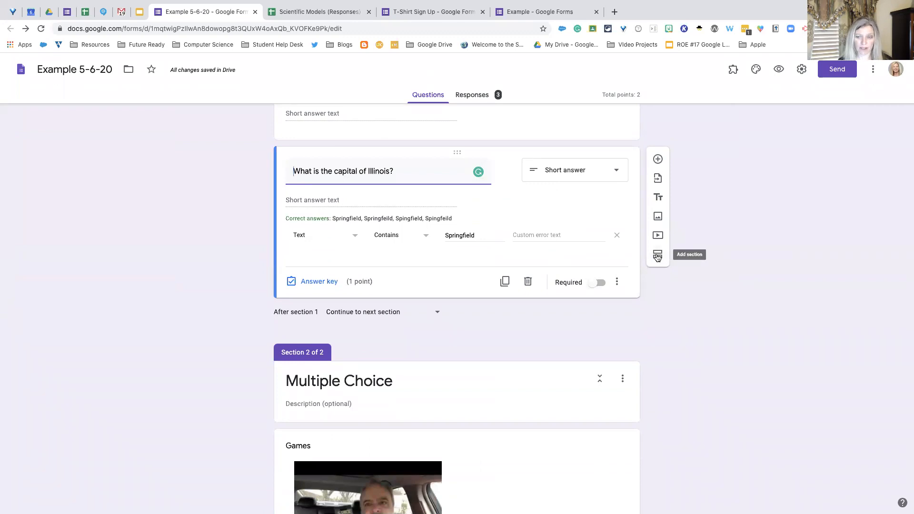
scroll(598, 259, "up", 5)
scroll(597, 259, "down", 3)
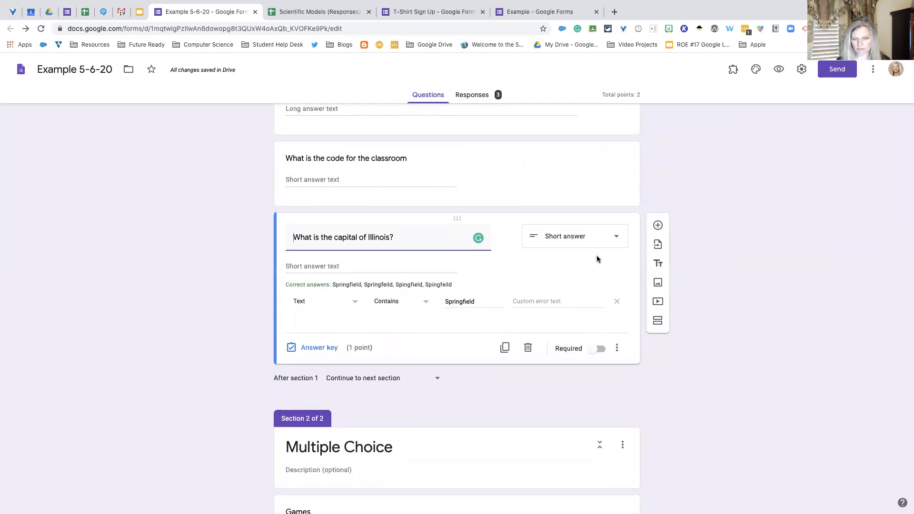
scroll(597, 259, "down", 1)
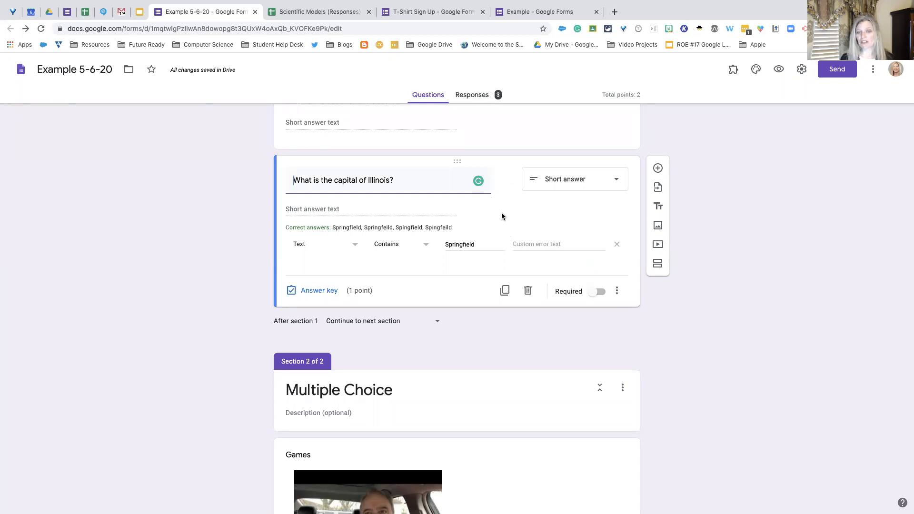
scroll(503, 216, "up", 5)
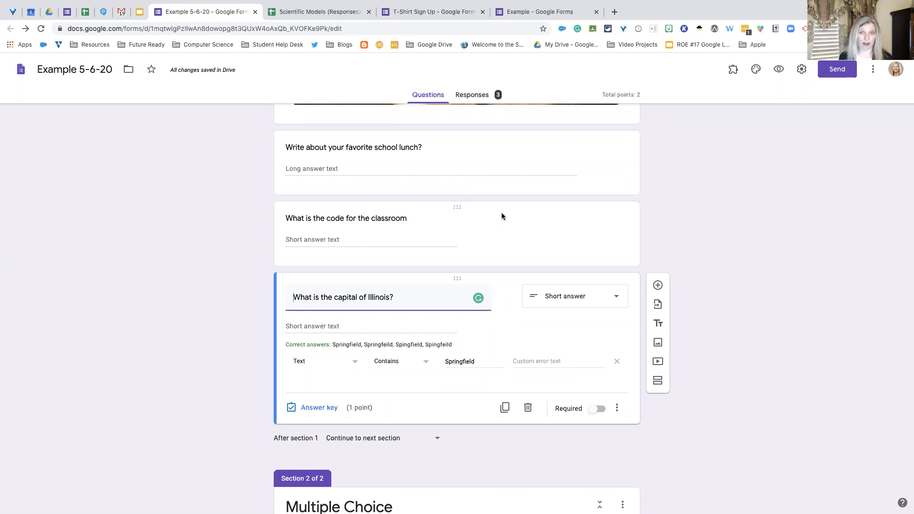
scroll(501, 212, "down", 3)
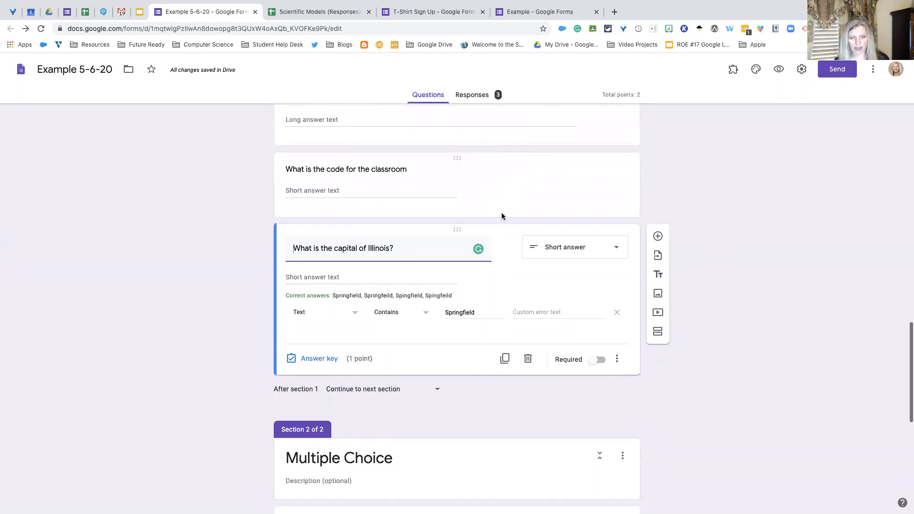
scroll(493, 261, "down", 3)
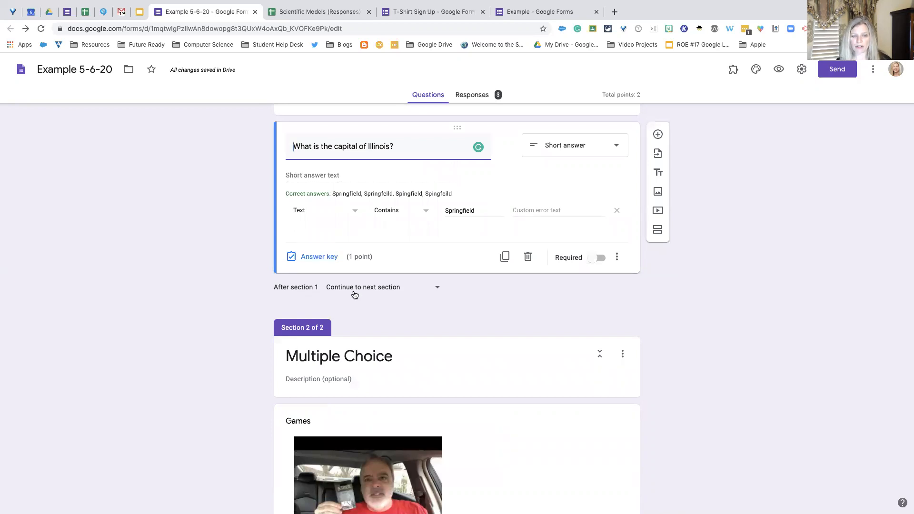
left_click(436, 289)
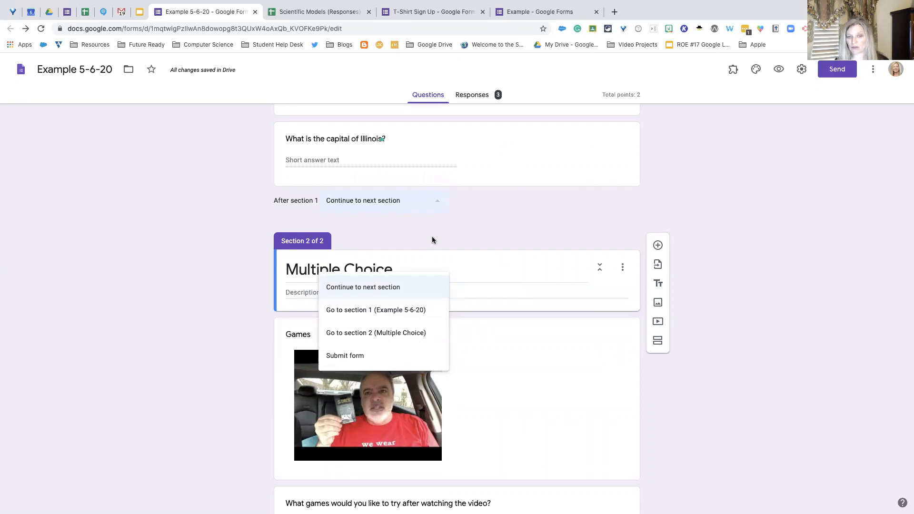
left_click(437, 202)
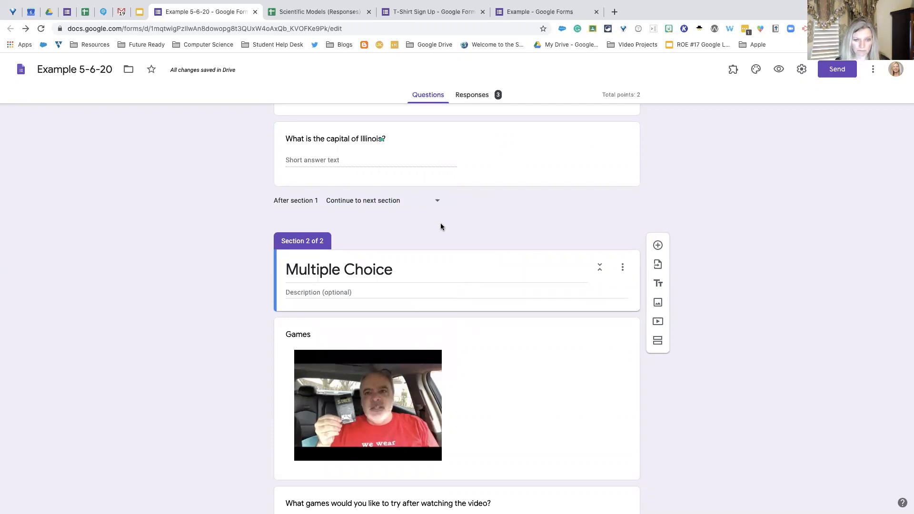
- Review the Games video and the existing multiple choice questions in section 2
scroll(440, 226, "down", 2)
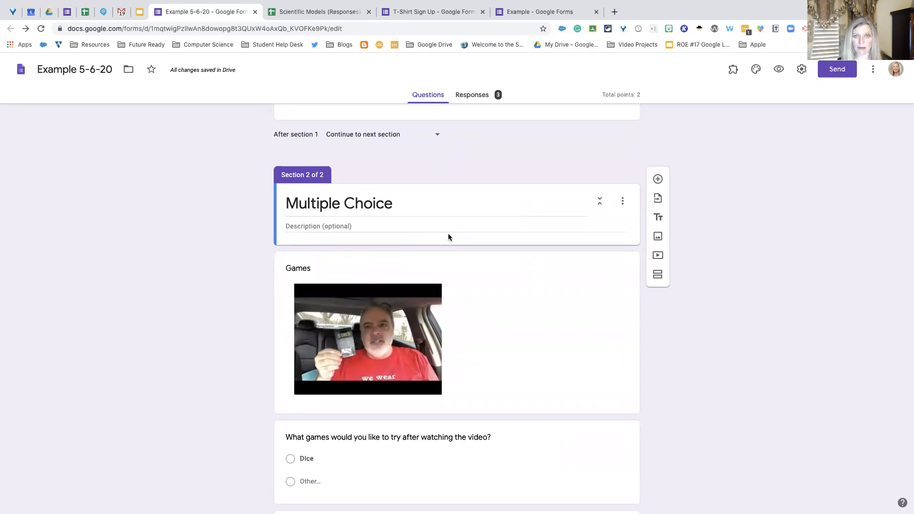
scroll(448, 236, "down", 1)
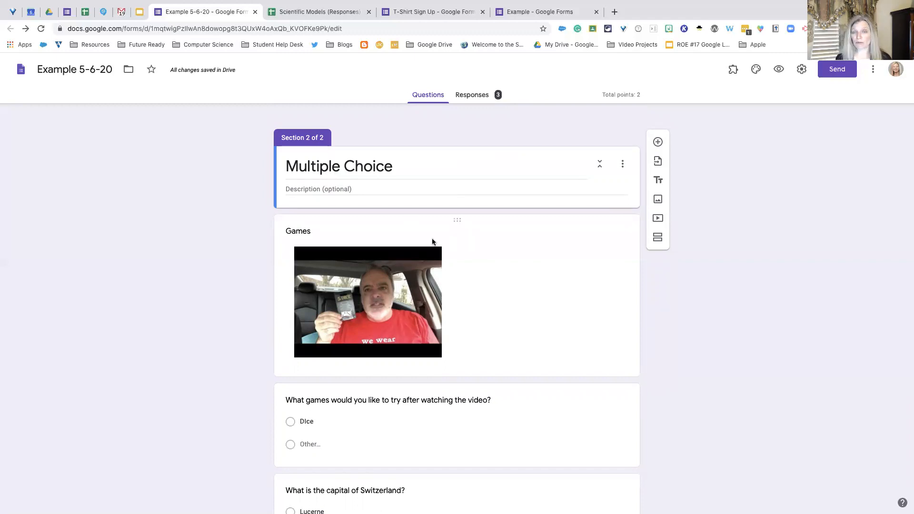
scroll(455, 246, "down", 3)
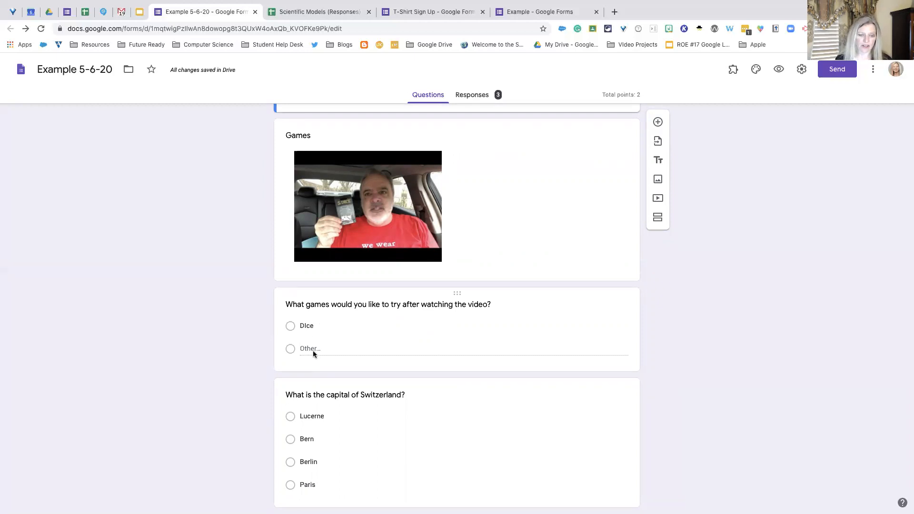
scroll(312, 352, "down", 1)
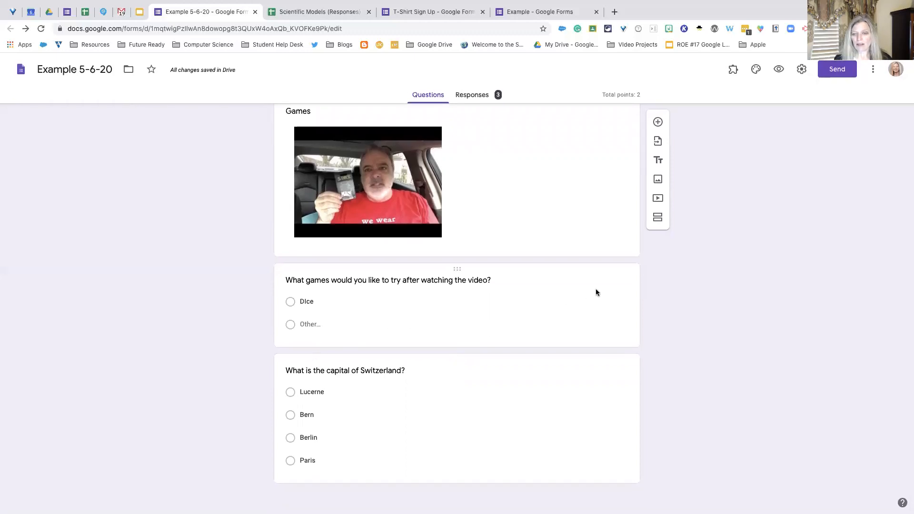
- Re-enter the ending "of Switzerland?" in the title of the Swiss capital question
left_click(476, 376)
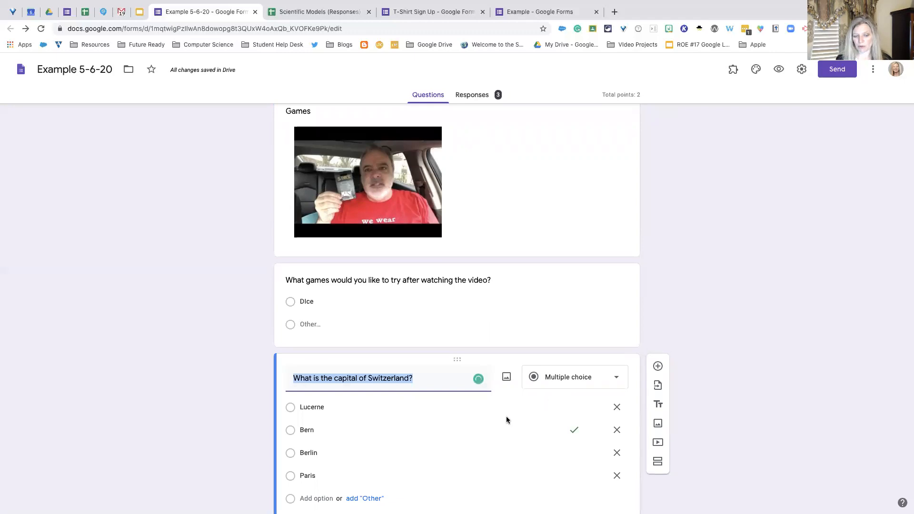
scroll(505, 418, "down", 2)
left_click(360, 328)
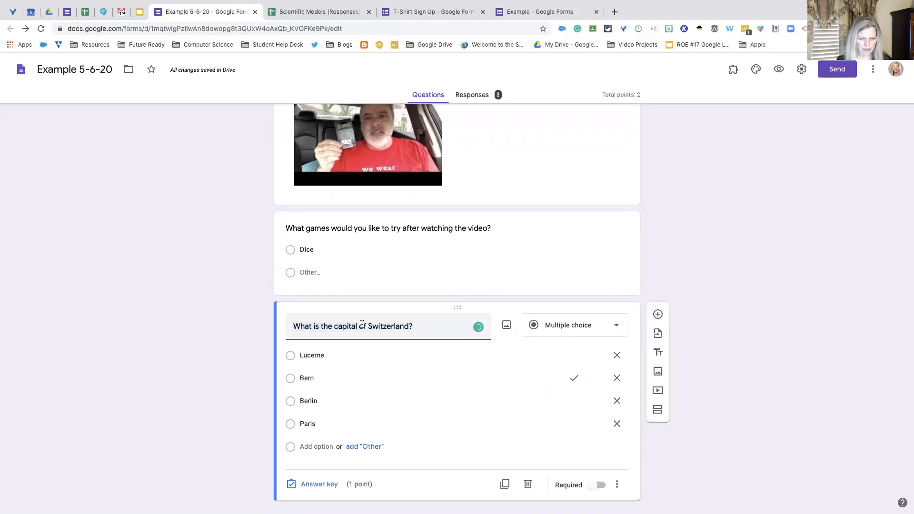
left_click_drag(360, 328, 444, 332)
type("of")
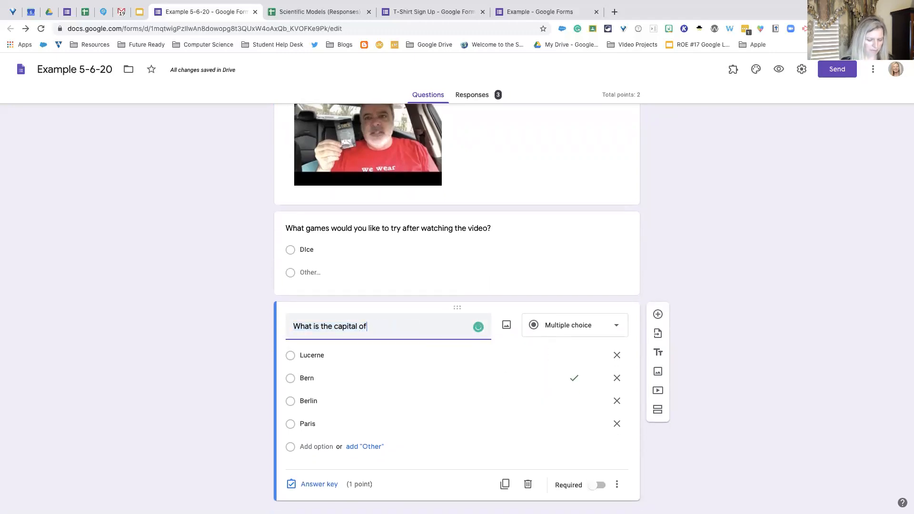
type(" Sw")
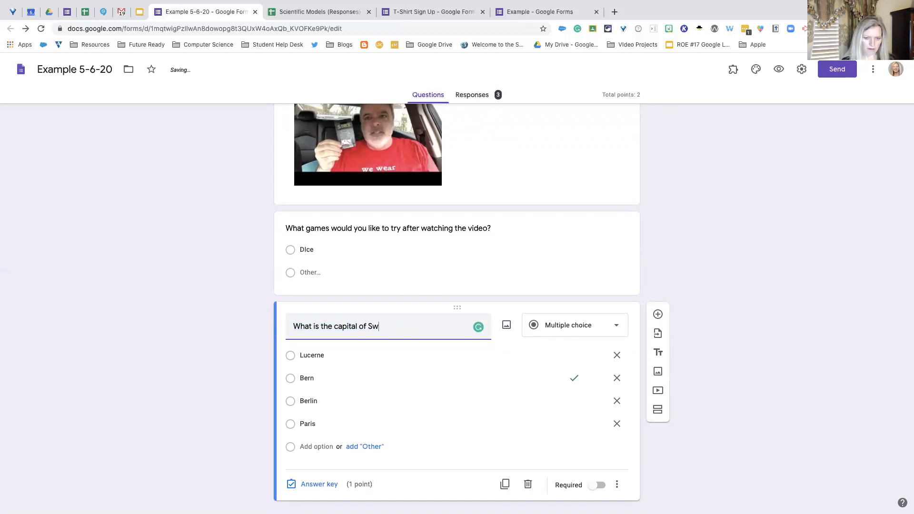
type("itzerland?")
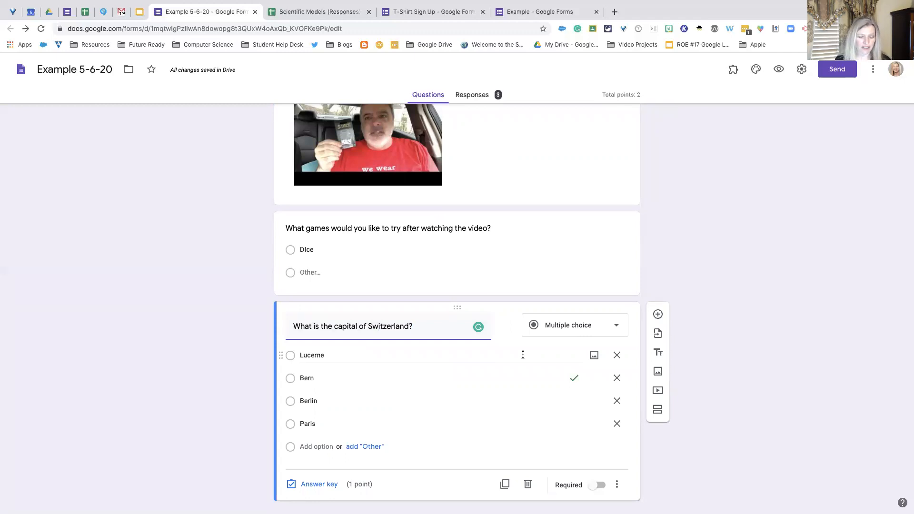
- Add a multiple choice question titled "What is the capital of Germany?" below the Switzerland question
scroll(523, 355, "up", 4)
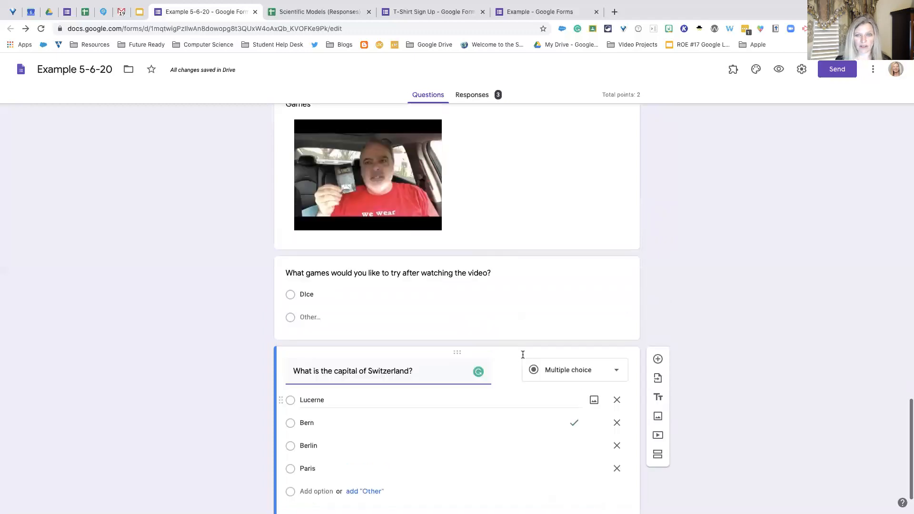
scroll(523, 354, "down", 4)
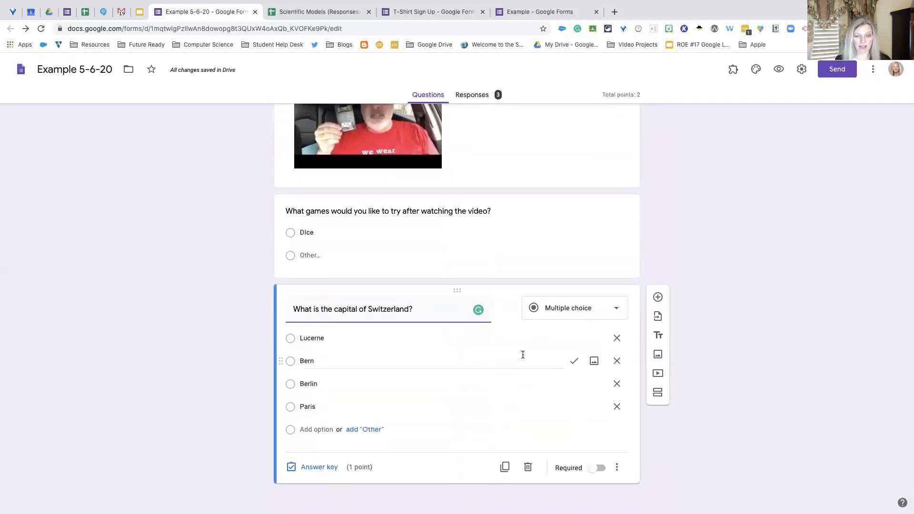
left_click(658, 296)
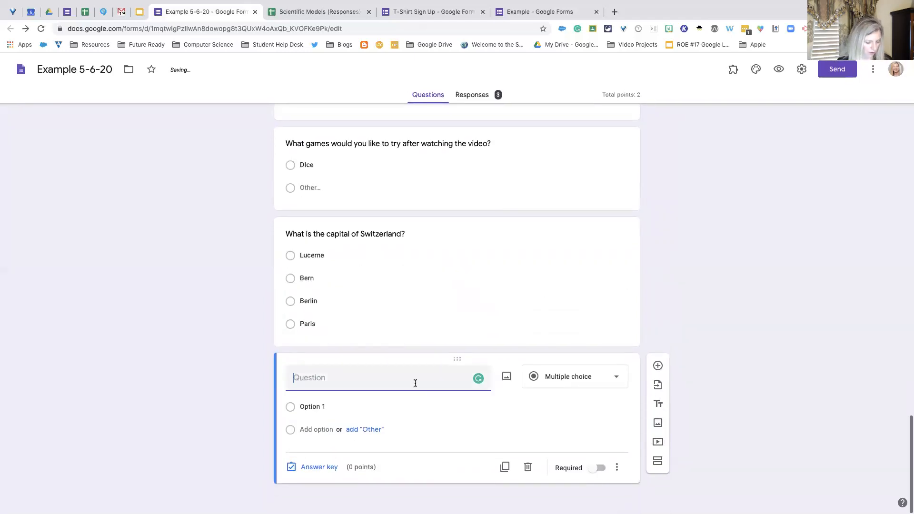
type("What is the ")
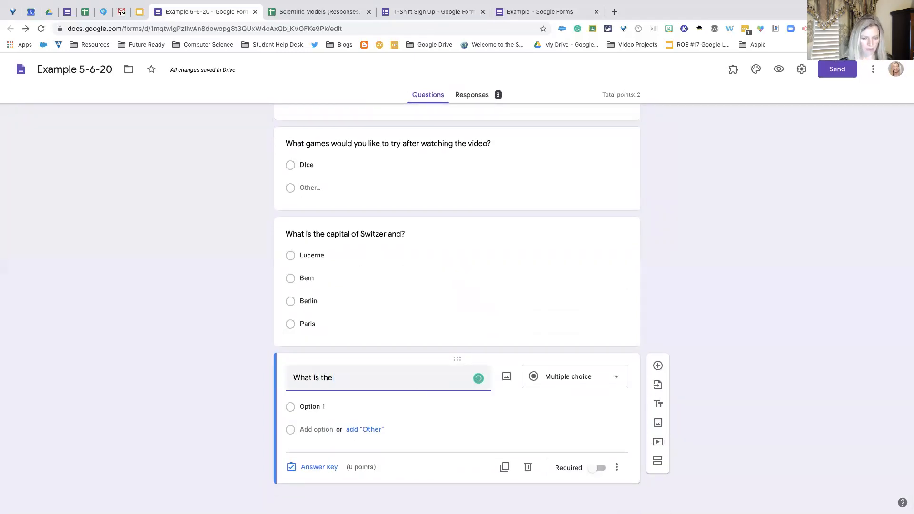
type("capital of Germany?")
- Accept the suggested correct answer Berlin for the Germany question and add the suggested options Rome, Madrid and Paris
left_click(435, 407)
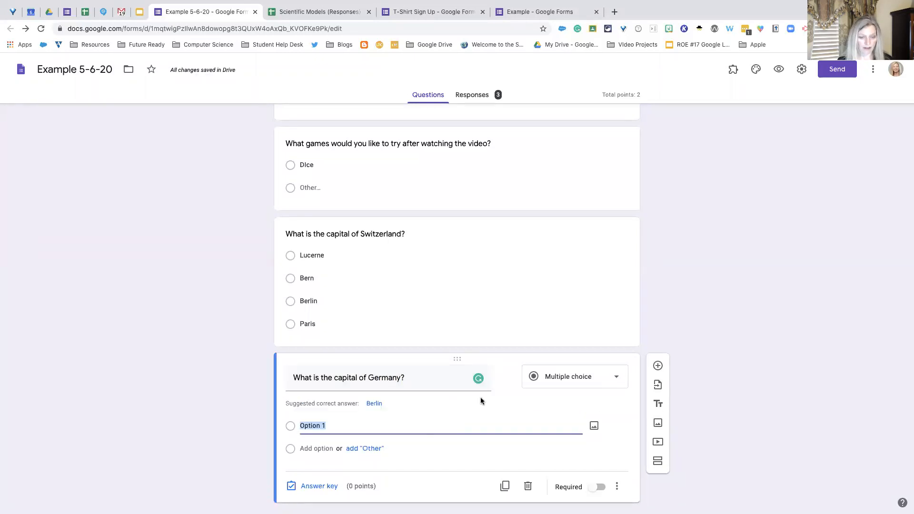
left_click(377, 405)
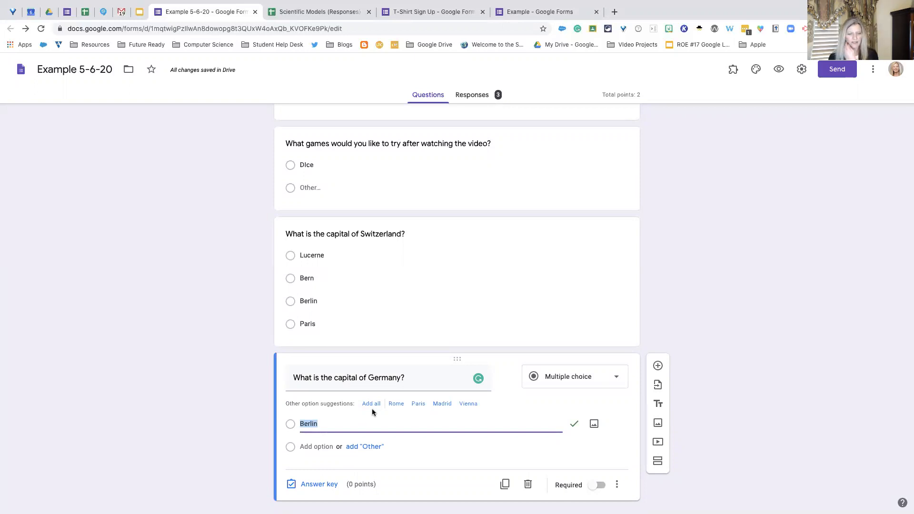
left_click(397, 405)
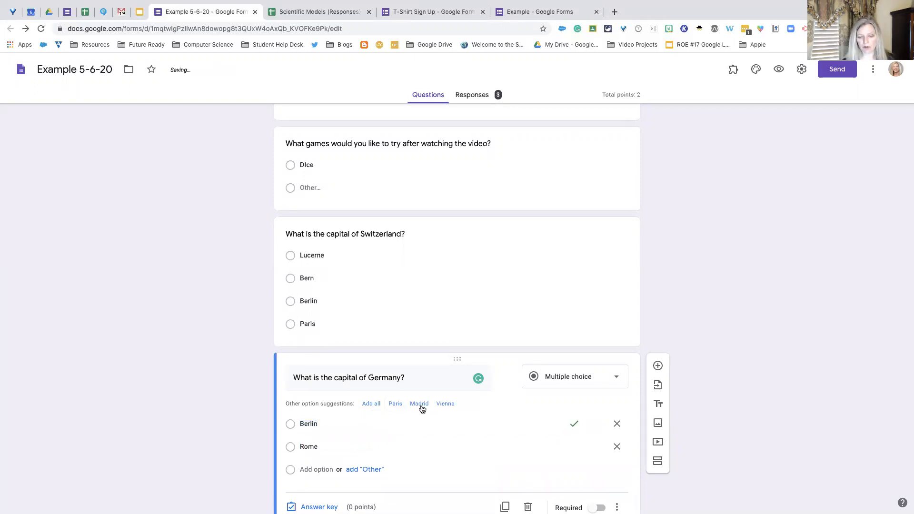
left_click(419, 410)
left_click(396, 404)
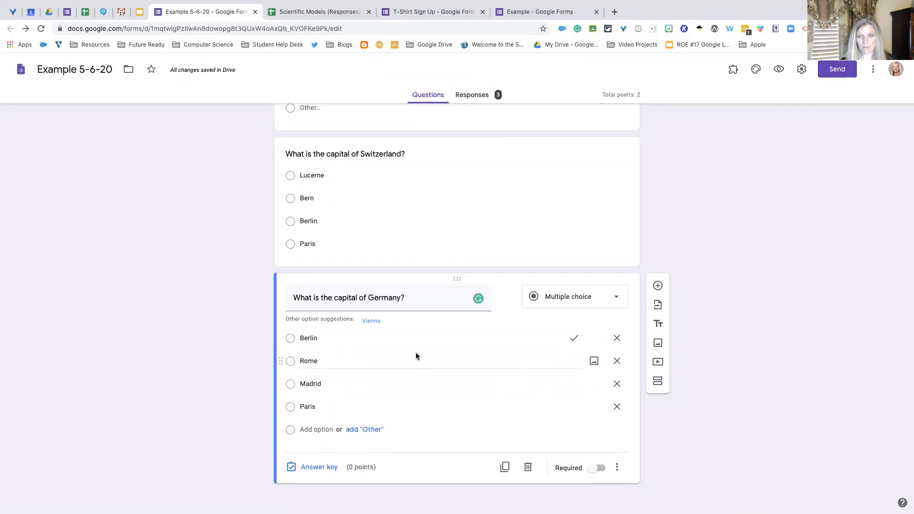
- Open a preview of the Example 5-6-20 form and examine its questions as a respondent
scroll(415, 354, "up", 15)
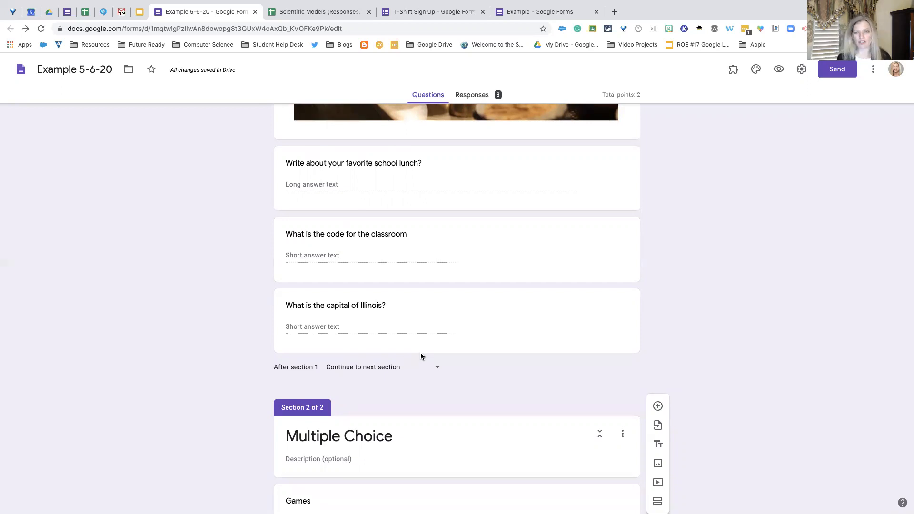
scroll(461, 358, "up", 2)
scroll(461, 355, "up", 15)
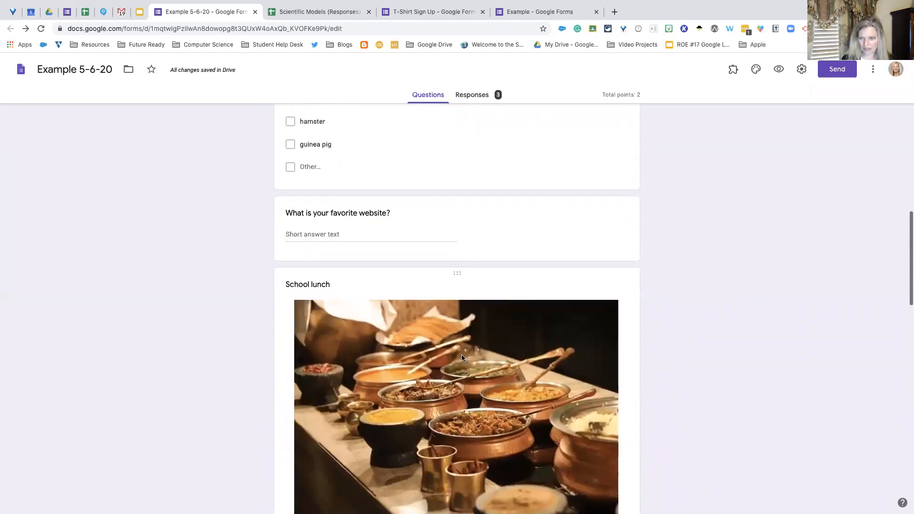
scroll(462, 357, "up", 8)
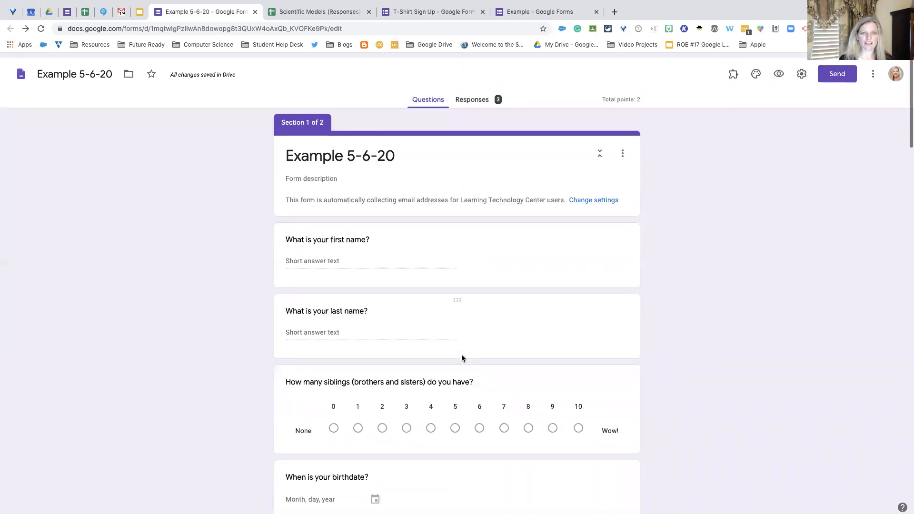
scroll(462, 355, "down", 4)
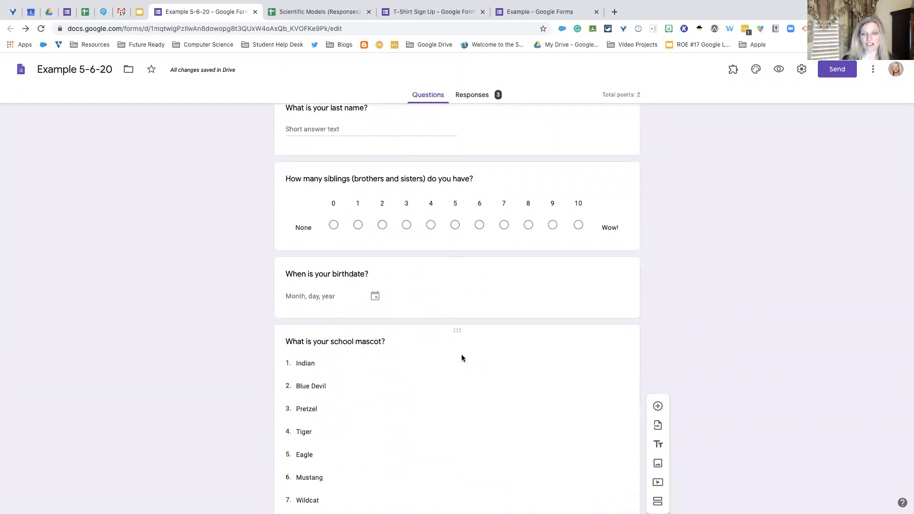
scroll(462, 358, "up", 4)
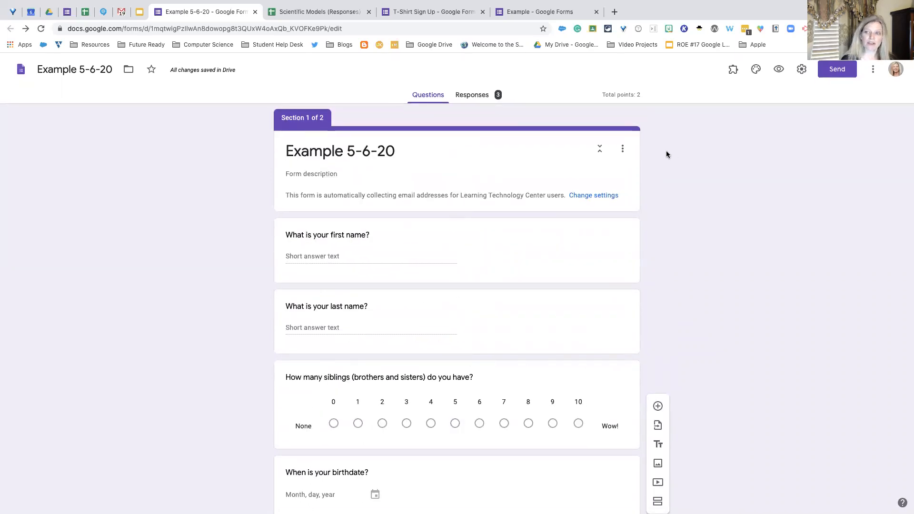
left_click(779, 70)
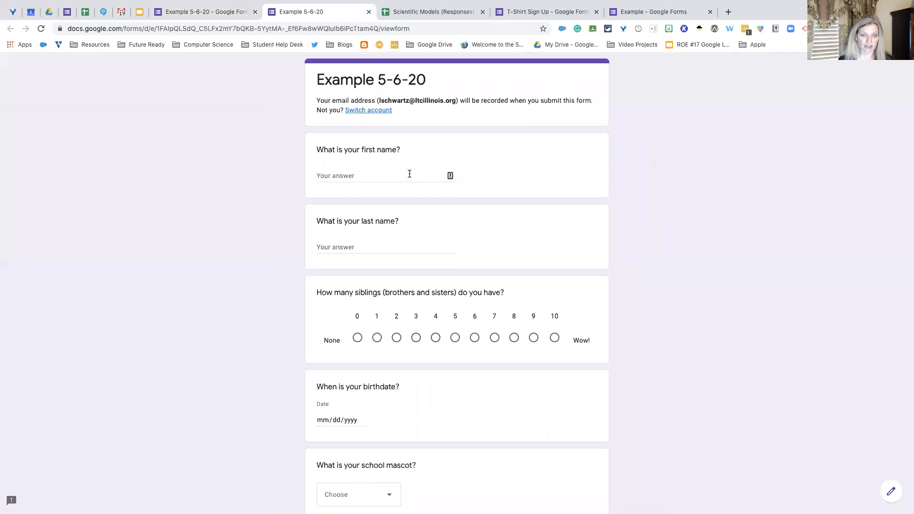
scroll(408, 246, "down", 5)
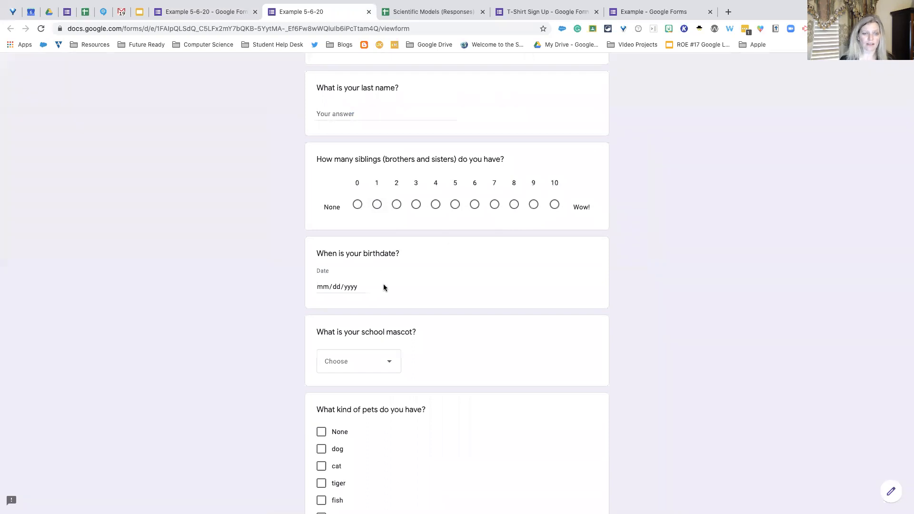
scroll(345, 206, "down", 2)
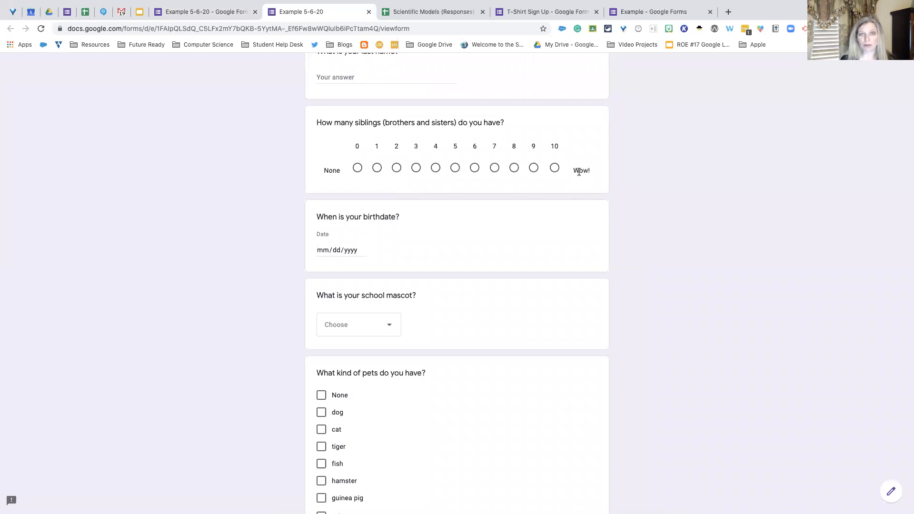
- Examine the answer choices of the school mascot question in the preview without picking one
scroll(539, 235, "down", 3)
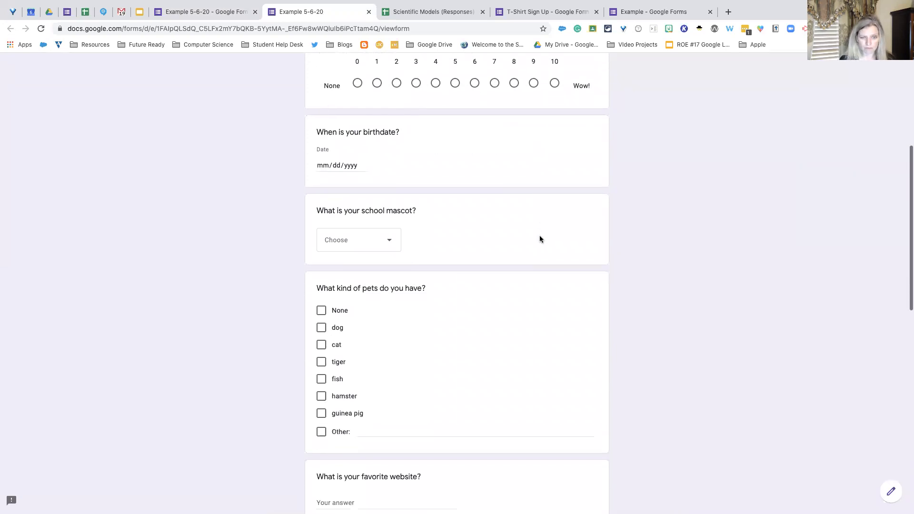
left_click(389, 237)
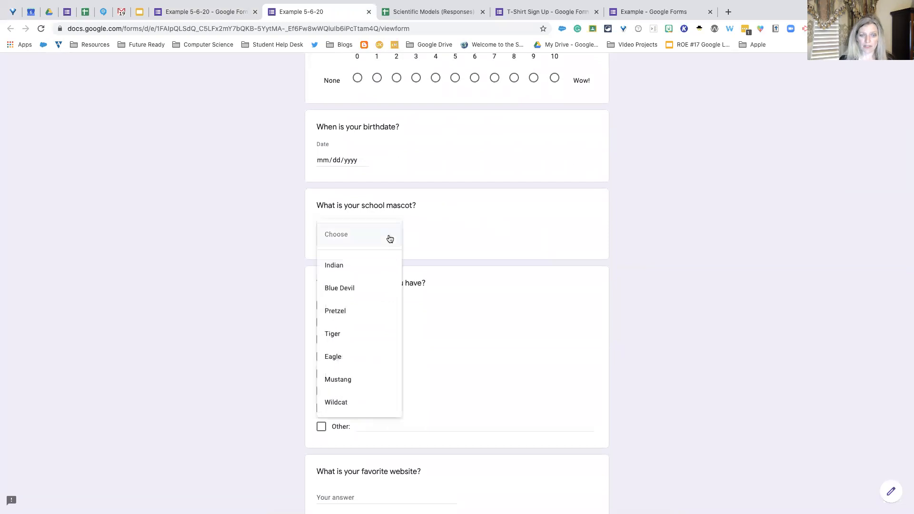
left_click(389, 238)
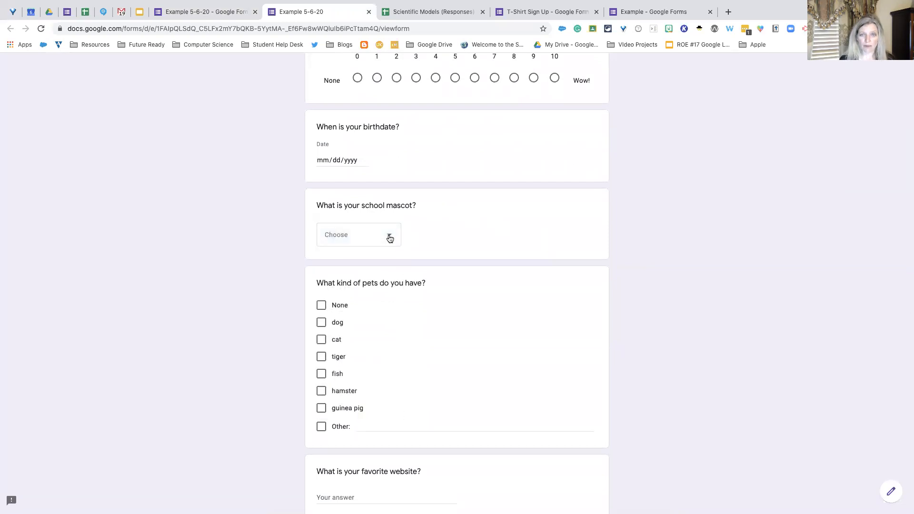
- Try selecting both tiger and dog in the pets question, and clear both choices again
scroll(459, 231, "down", 5)
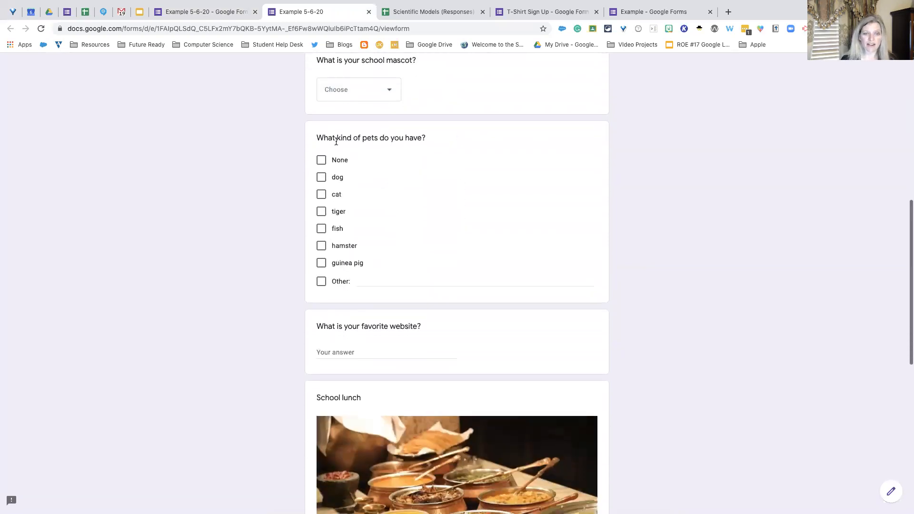
left_click(322, 212)
left_click(322, 178)
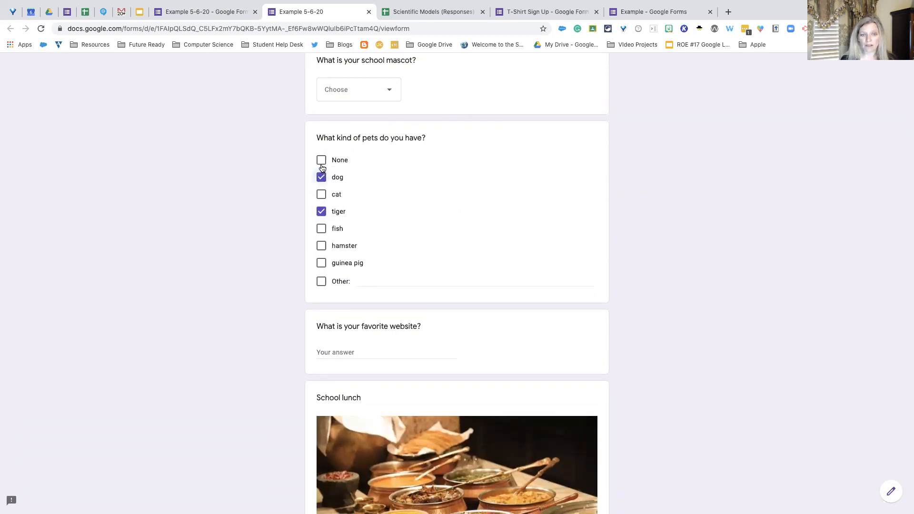
left_click(322, 177)
left_click(321, 213)
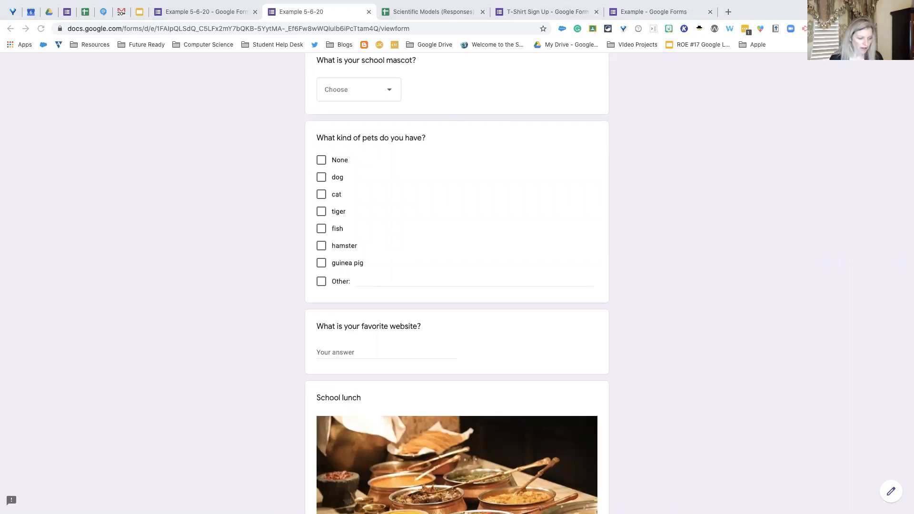
- Answer the favorite website question with insertlearning.com
scroll(404, 324, "down", 3)
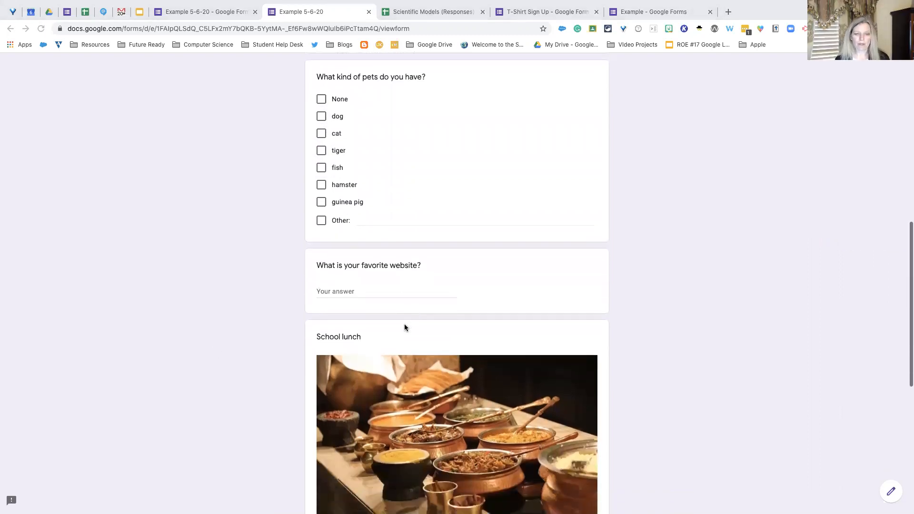
left_click(400, 280)
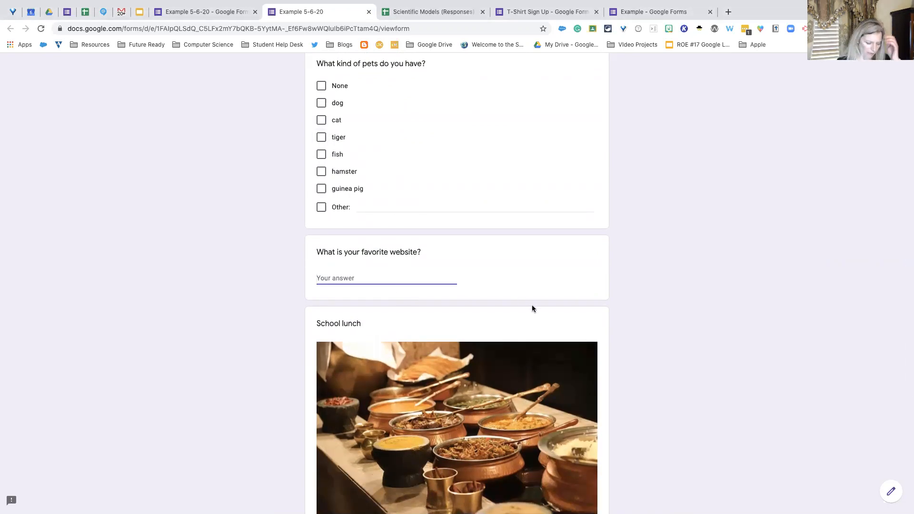
type("inser")
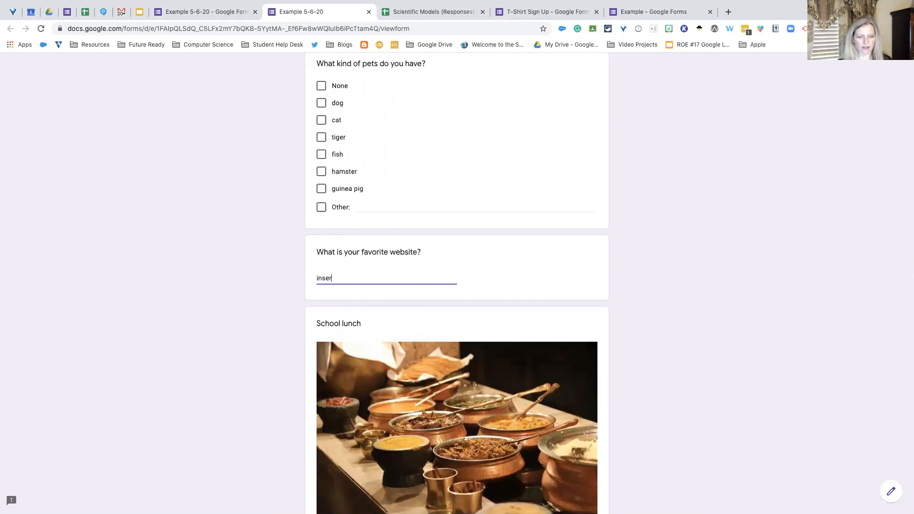
type("t learning")
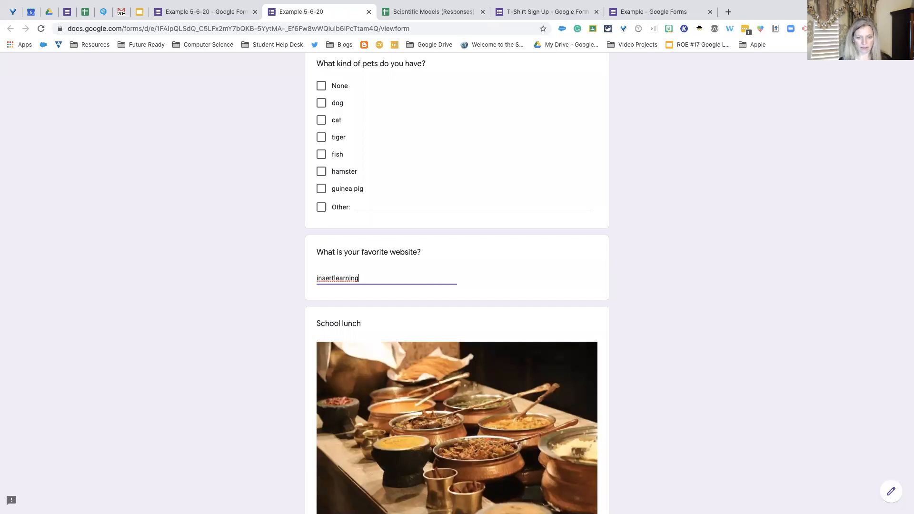
scroll(484, 284, "up", 3)
scroll(483, 284, "down", 3)
scroll(483, 283, "up", 2)
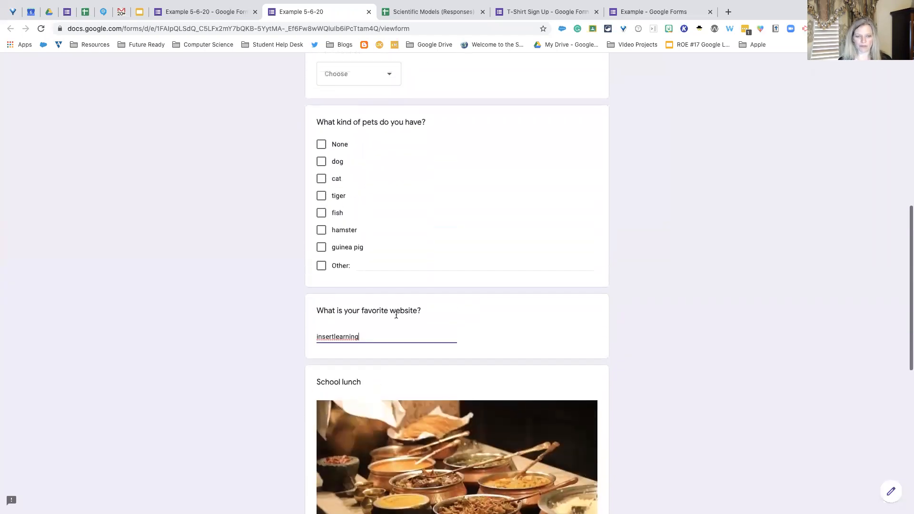
type(".com")
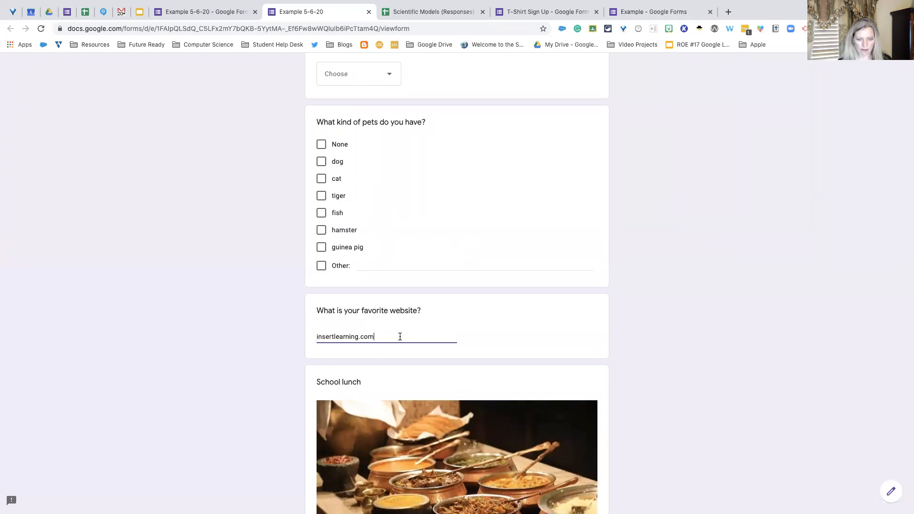
- Answer the favorite school lunch question with "I love chicken strips", followed by two line breaks
scroll(400, 336, "up", 10)
scroll(400, 337, "down", 12)
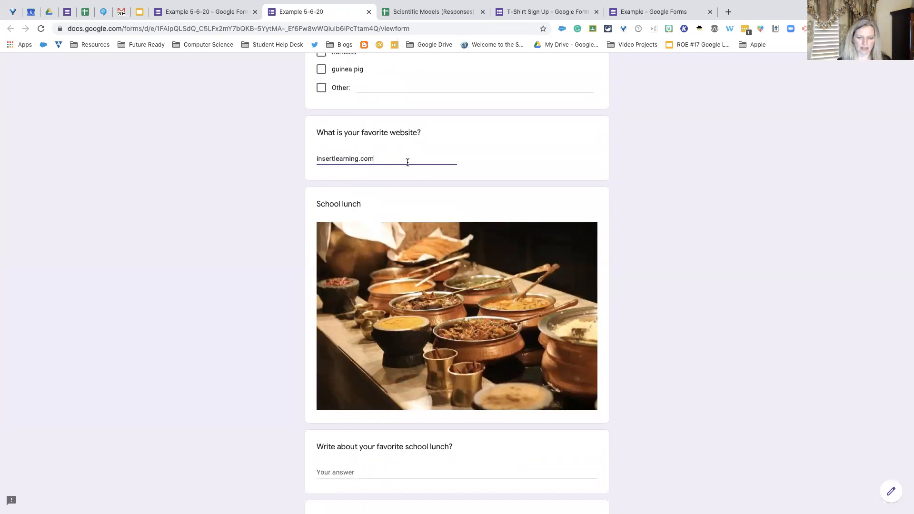
scroll(412, 174, "down", 3)
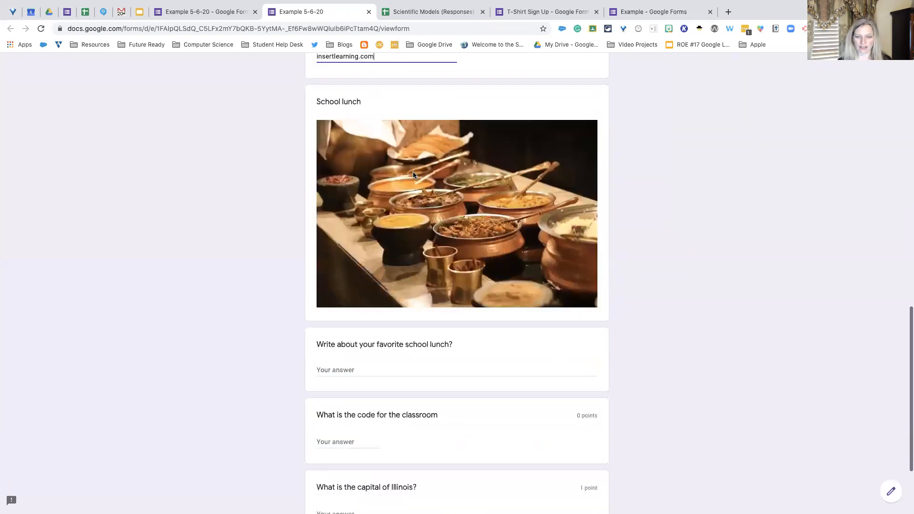
scroll(413, 175, "down", 2)
scroll(413, 175, "up", 2)
scroll(413, 175, "down", 1)
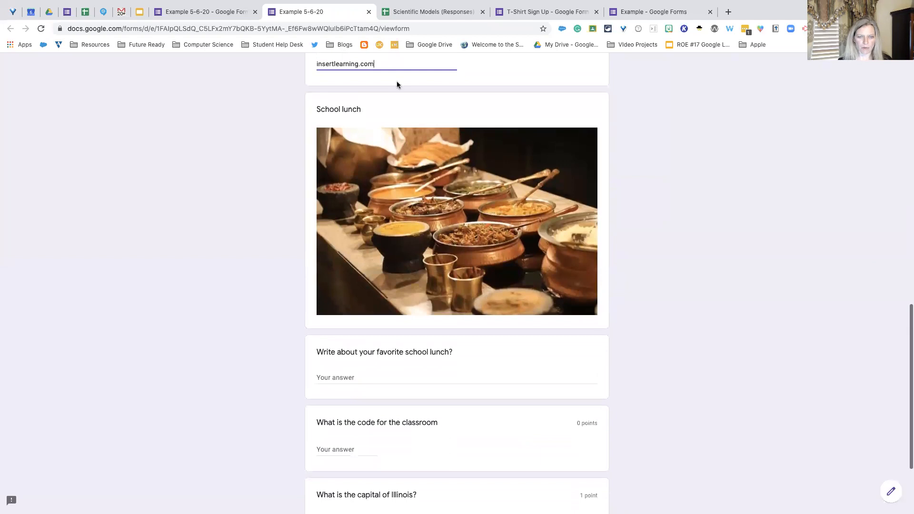
scroll(410, 243, "down", 2)
left_click(425, 306)
type("I lo")
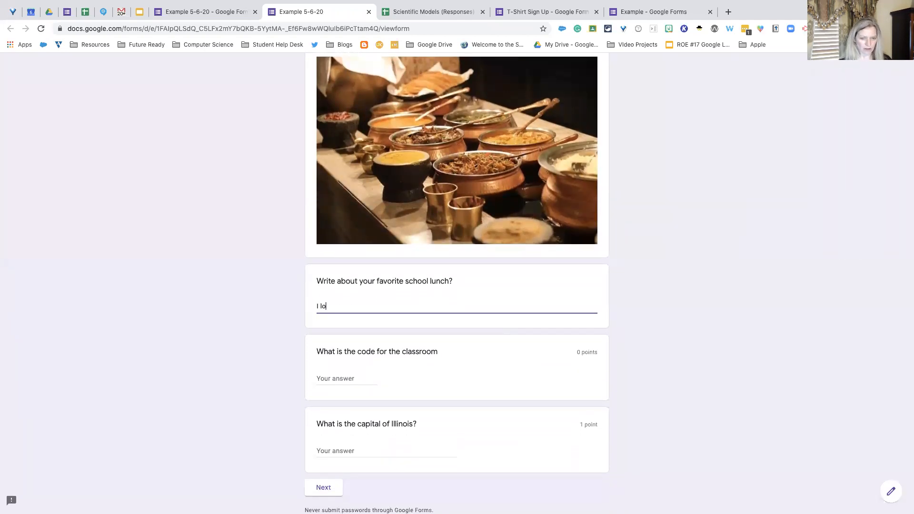
type("ve chicken strips")
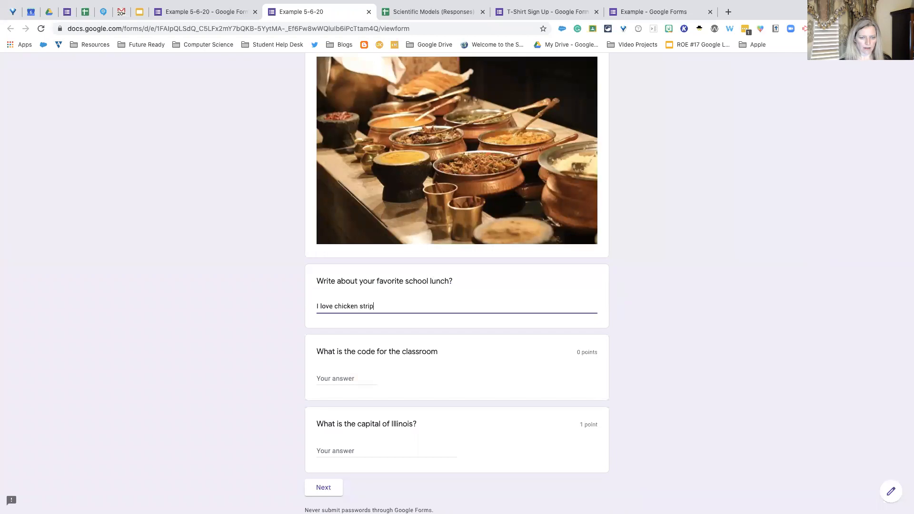
key("Return")
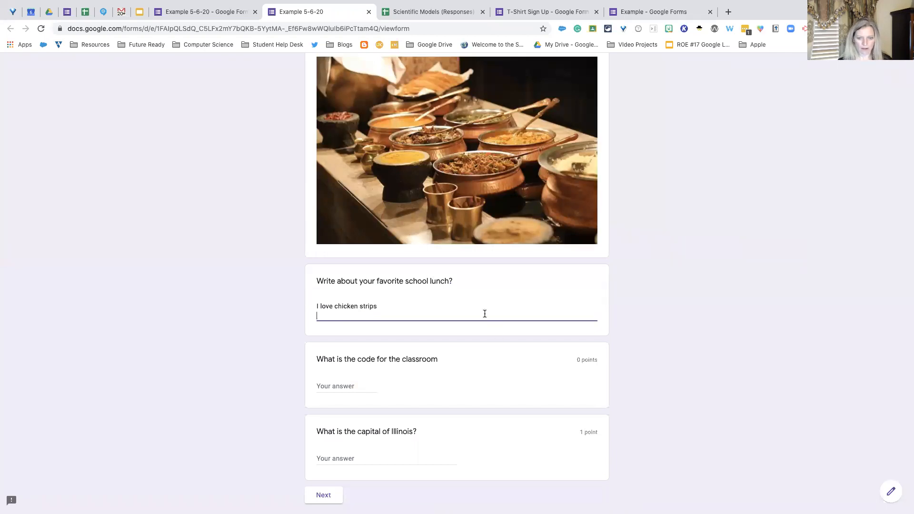
key("Return")
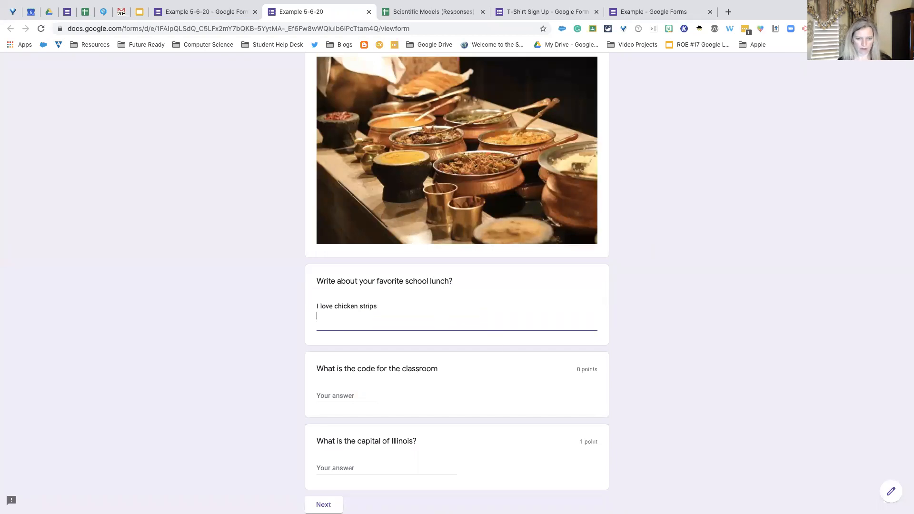
scroll(461, 300, "down", 3)
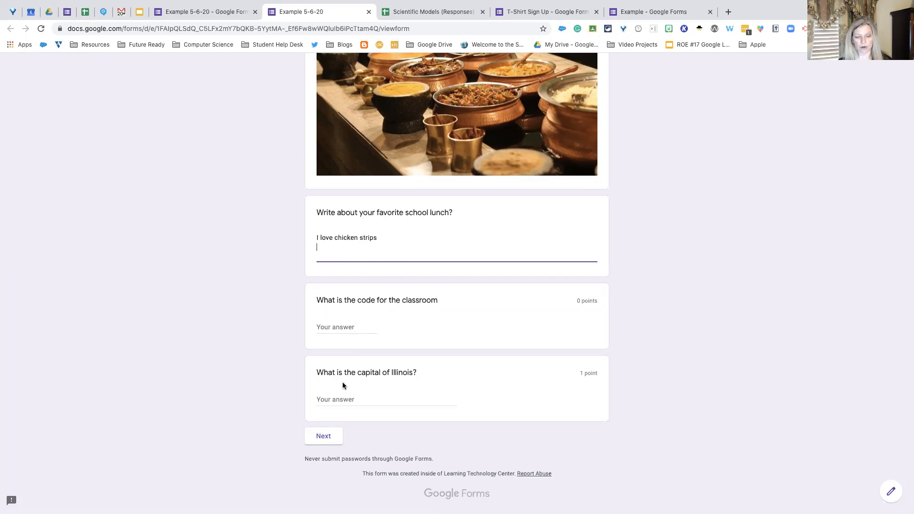
scroll(412, 362, "up", 12)
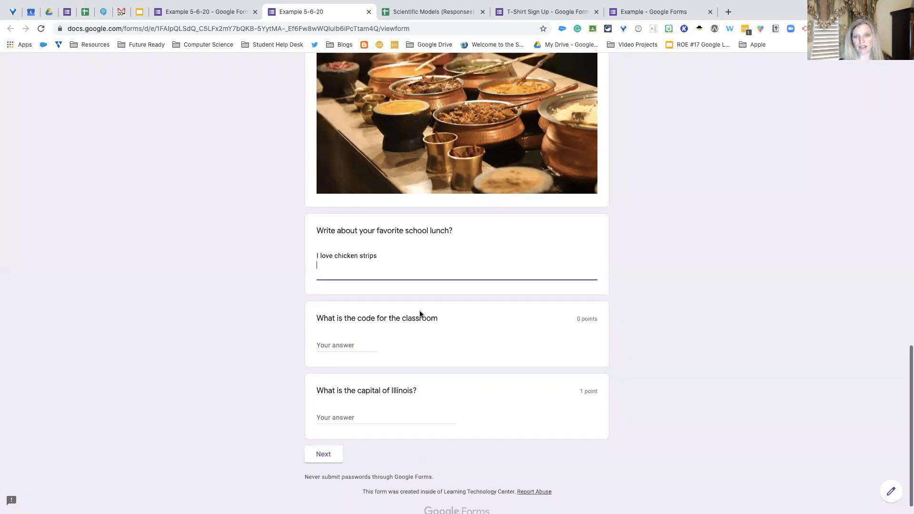
scroll(419, 314, "down", 3)
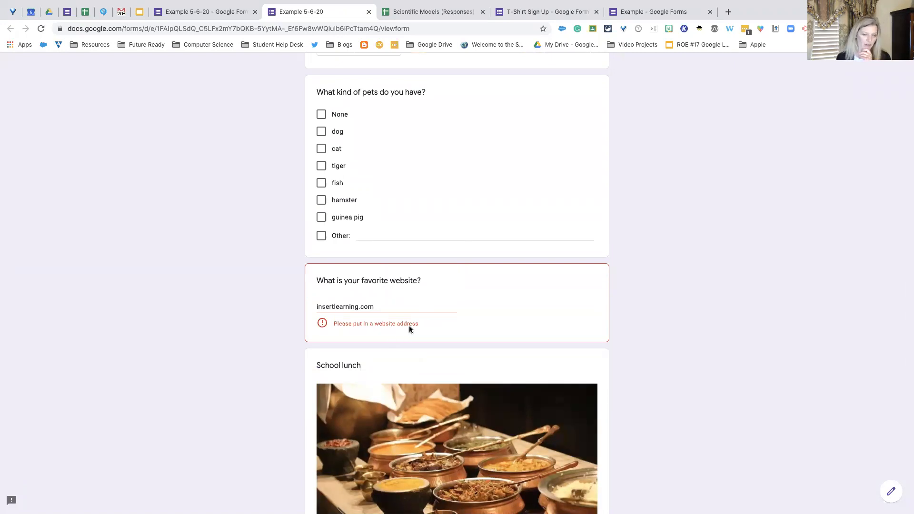
left_click(376, 307)
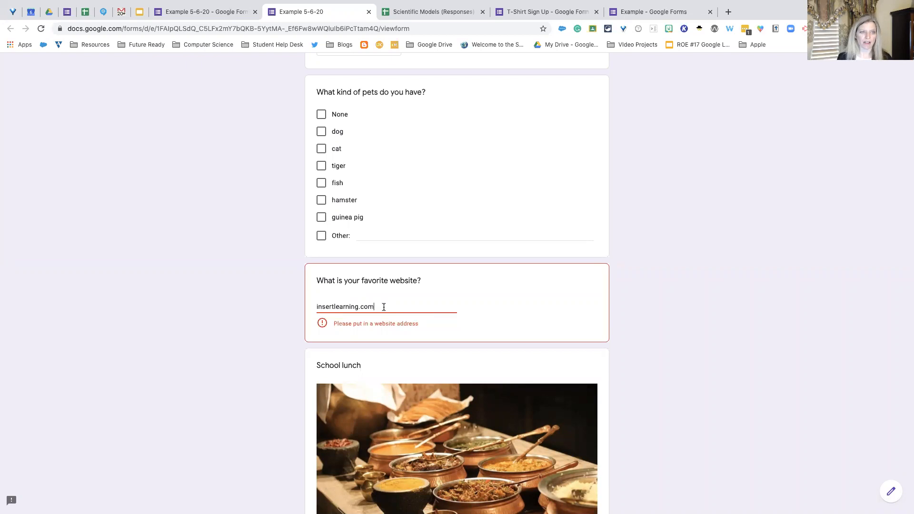
left_click(265, 30)
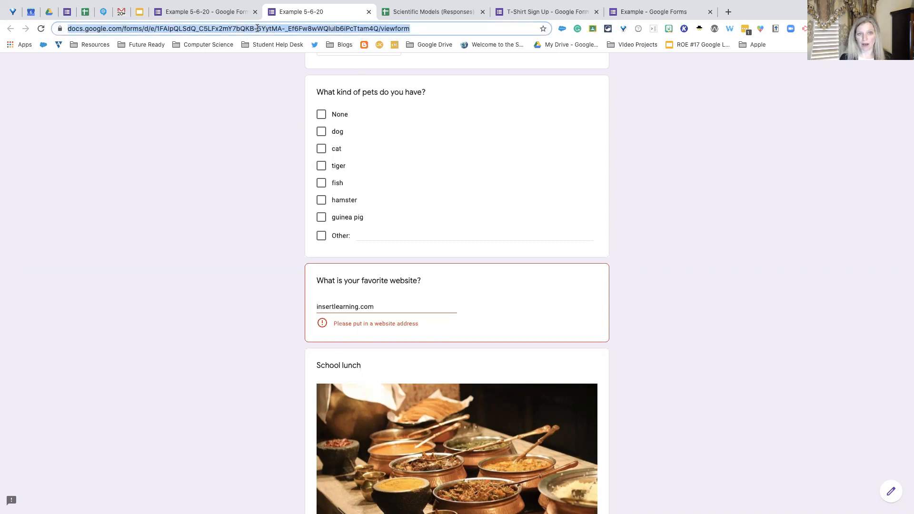
left_click(317, 308)
type("https:")
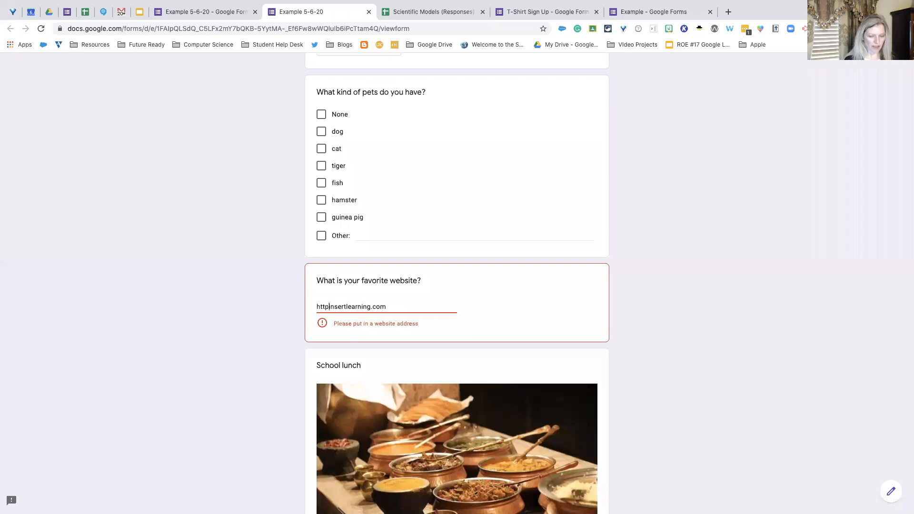
type("//www")
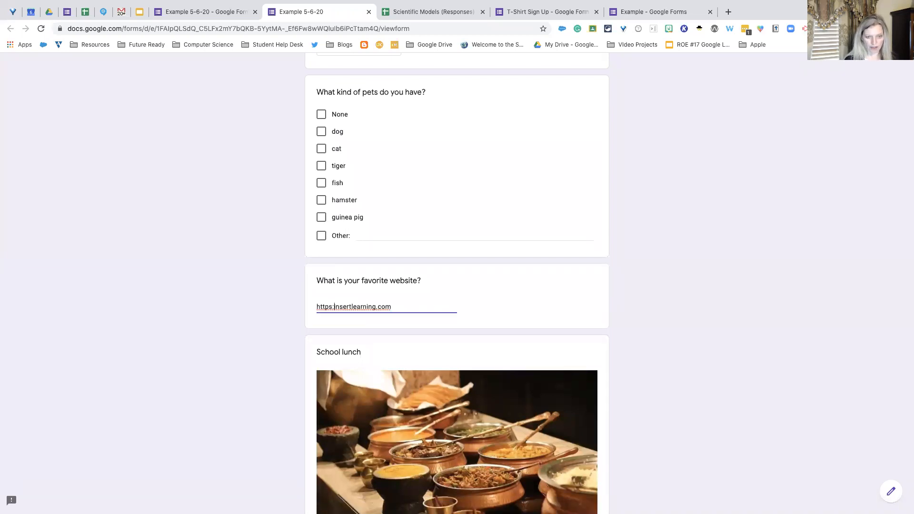
type(".")
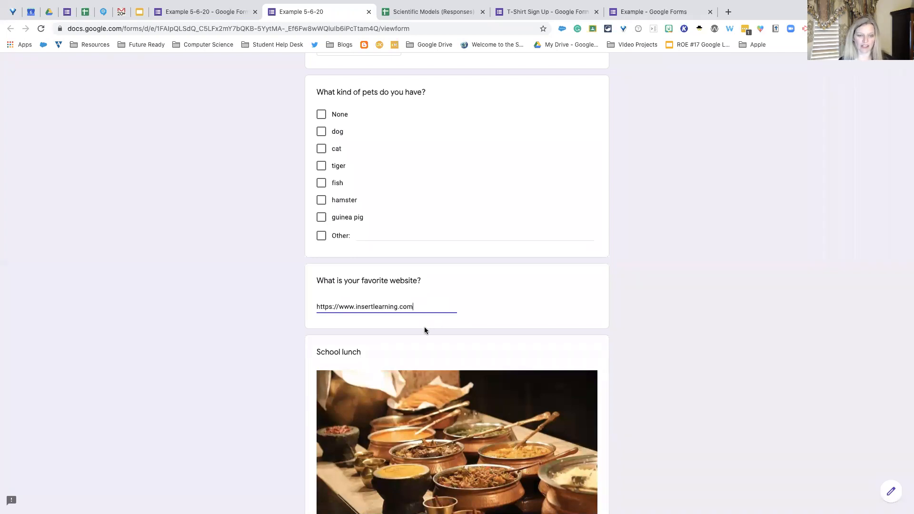
- Test the length validation of the school lunch answer by trying to continue to the next section
scroll(425, 326, "down", 10)
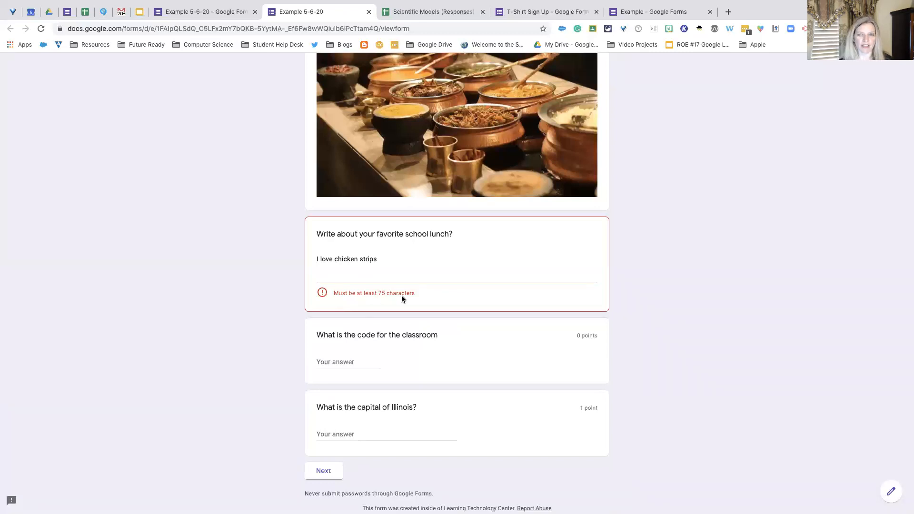
left_click(386, 266)
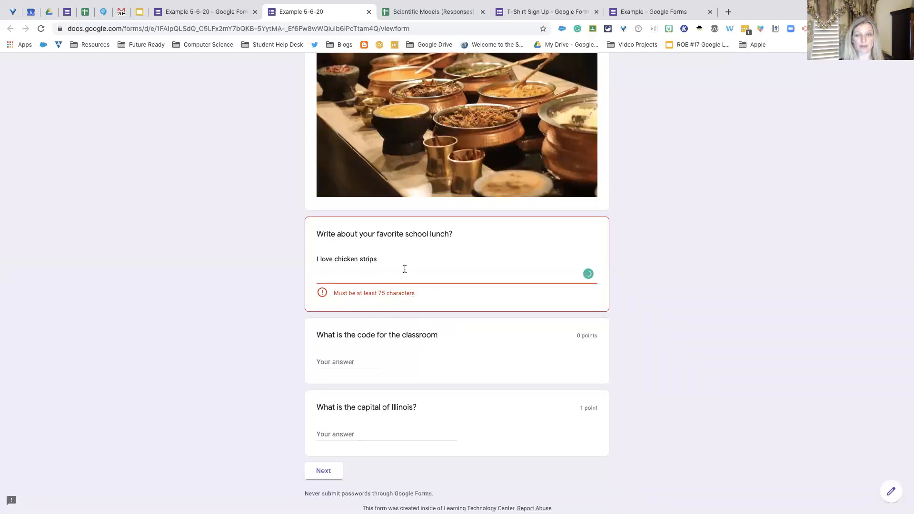
scroll(404, 270, "down", 1)
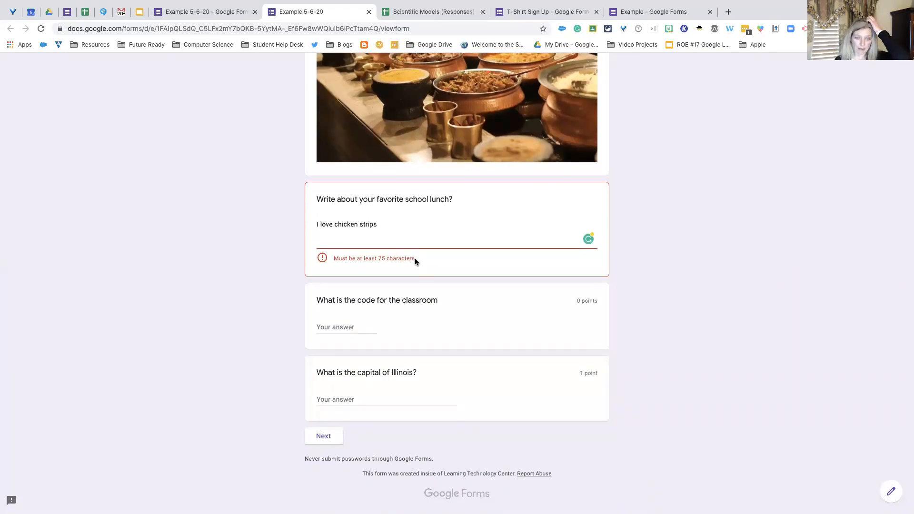
left_click(328, 437)
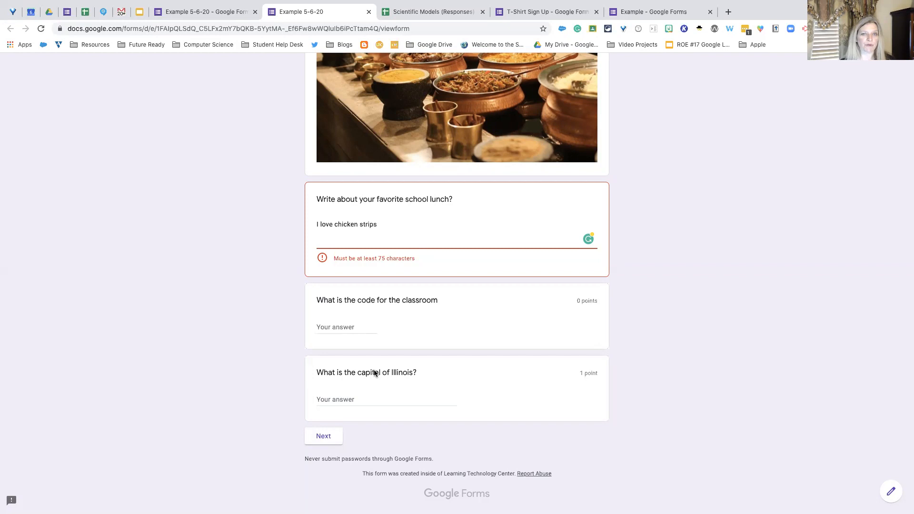
left_click(324, 442)
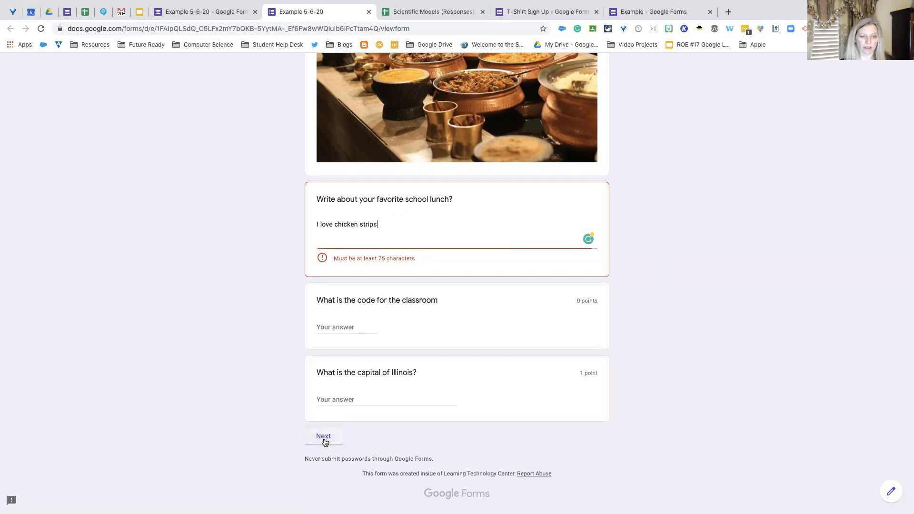
- Review the questions in both sections of the Example 5-6-20 form editor, down to the capital of Germany question
scroll(401, 385, "up", 15)
scroll(401, 389, "up", 5)
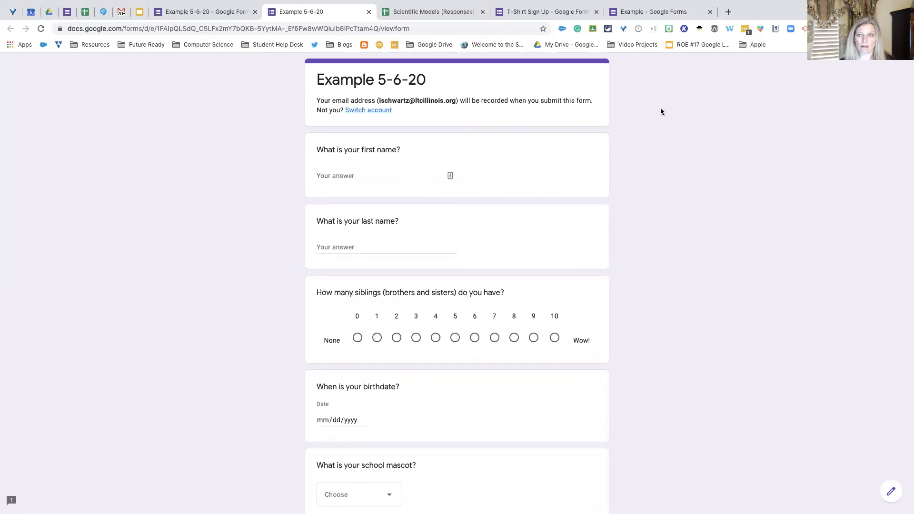
left_click(206, 13)
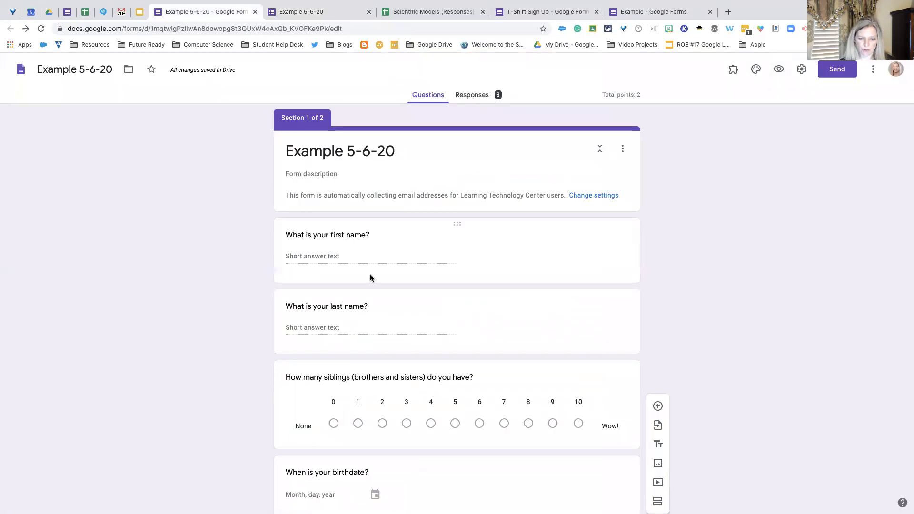
scroll(370, 274, "down", 10)
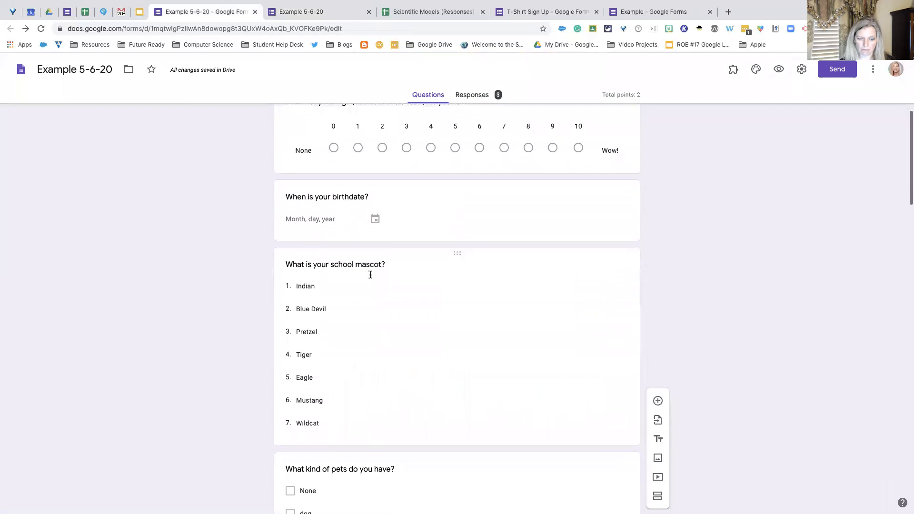
scroll(370, 274, "down", 8)
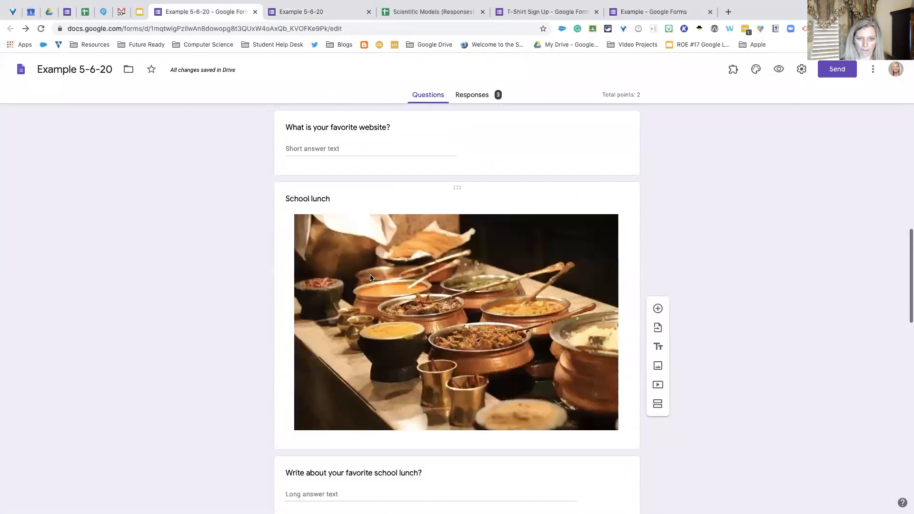
scroll(369, 278, "down", 3)
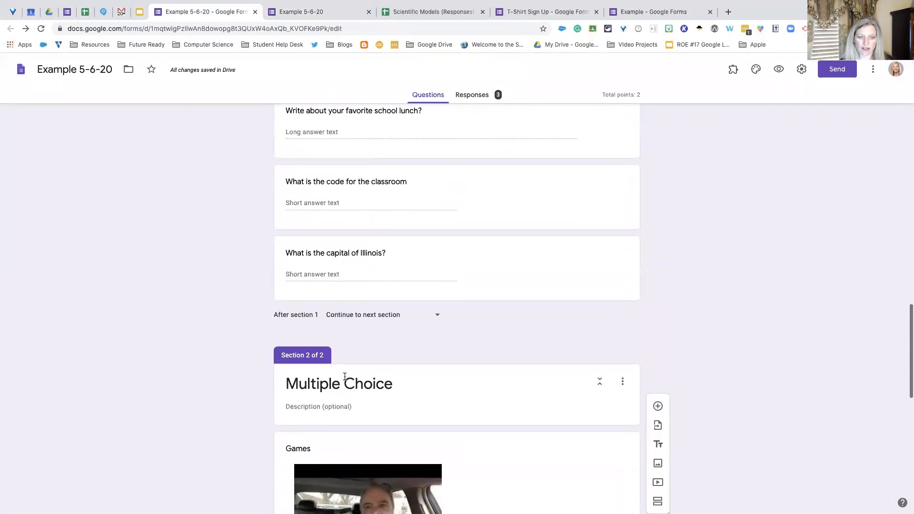
scroll(352, 374, "down", 5)
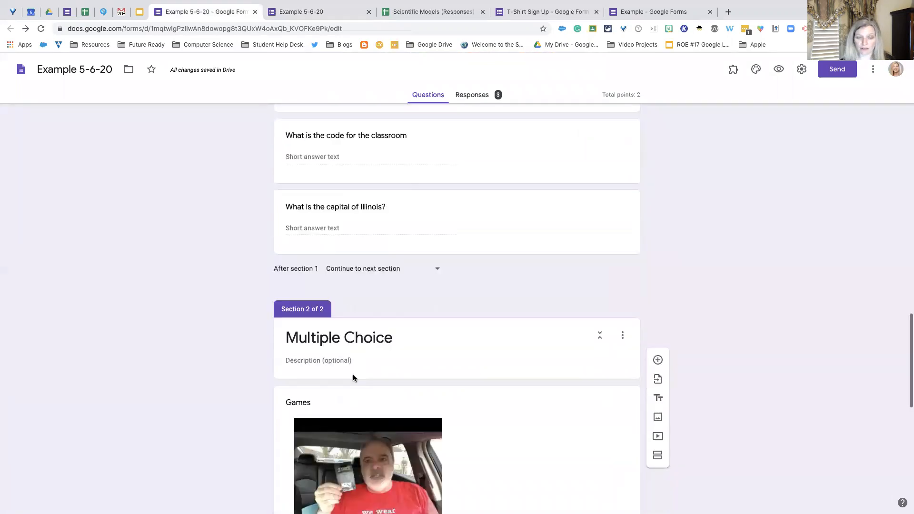
scroll(352, 374, "down", 4)
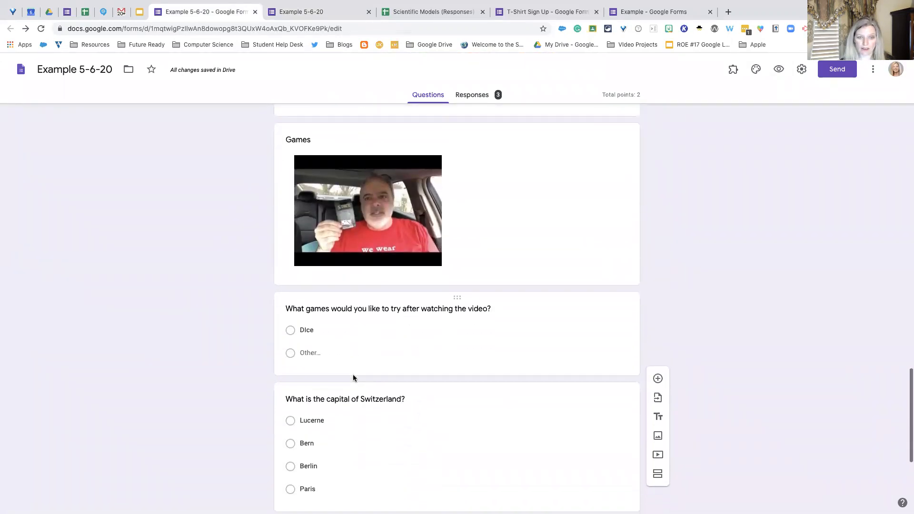
left_click(352, 376)
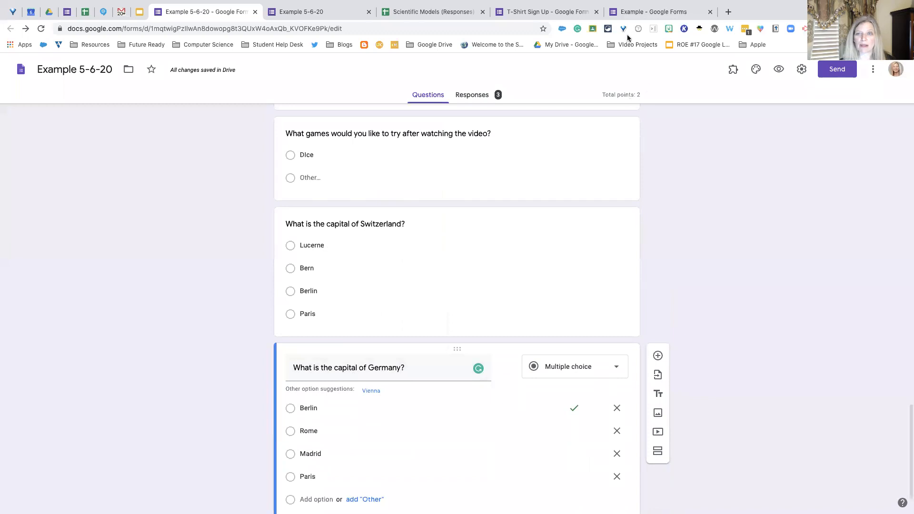
- Clear the answer to the favorite school lunch question in the Example 5-6-20 preview
left_click(640, 11)
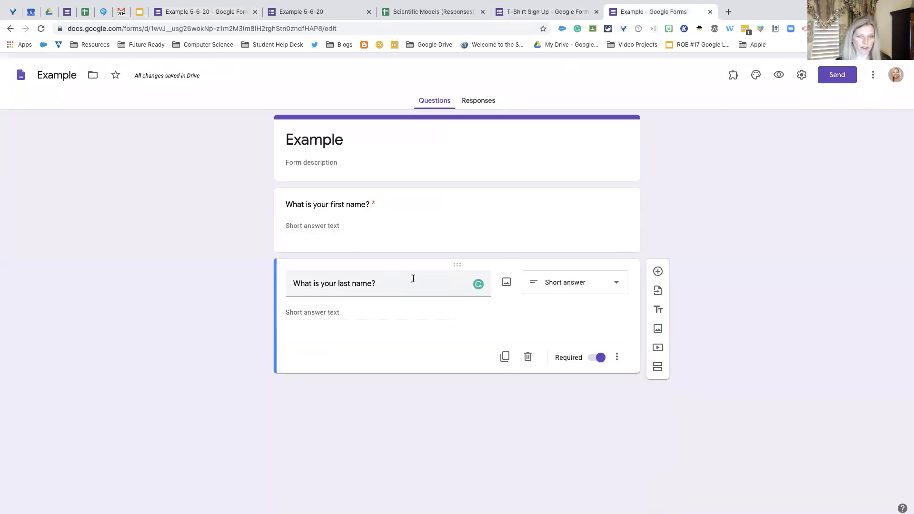
left_click(332, 9)
scroll(347, 312, "down", 8)
scroll(347, 315, "down", 6)
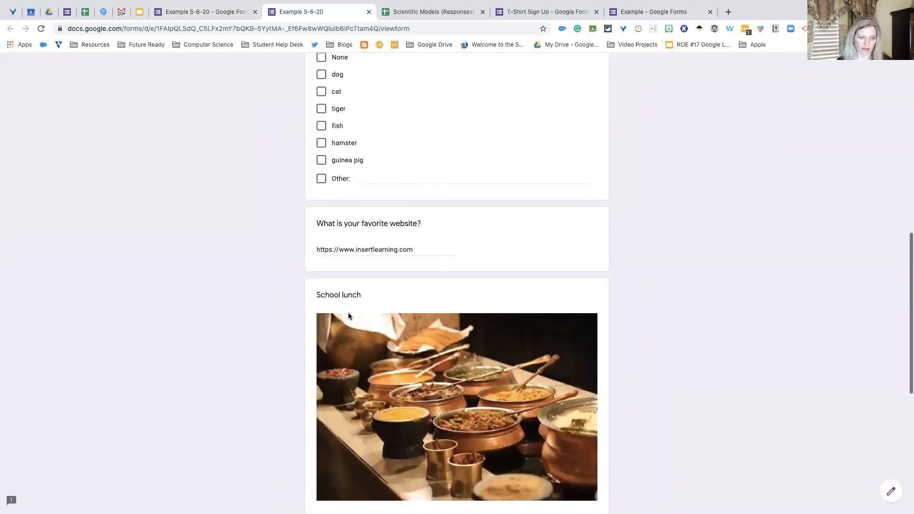
left_click_drag(378, 347, 307, 341)
key("BackSpace")
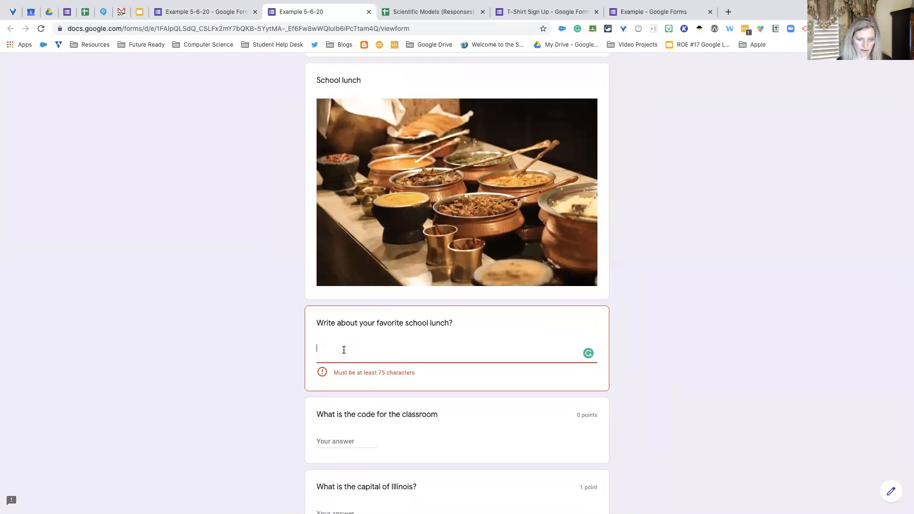
- Open a fresh preview of the Example 5-6-20 form and continue to the Multiple Choice section with the questions left blank
left_click(221, 12)
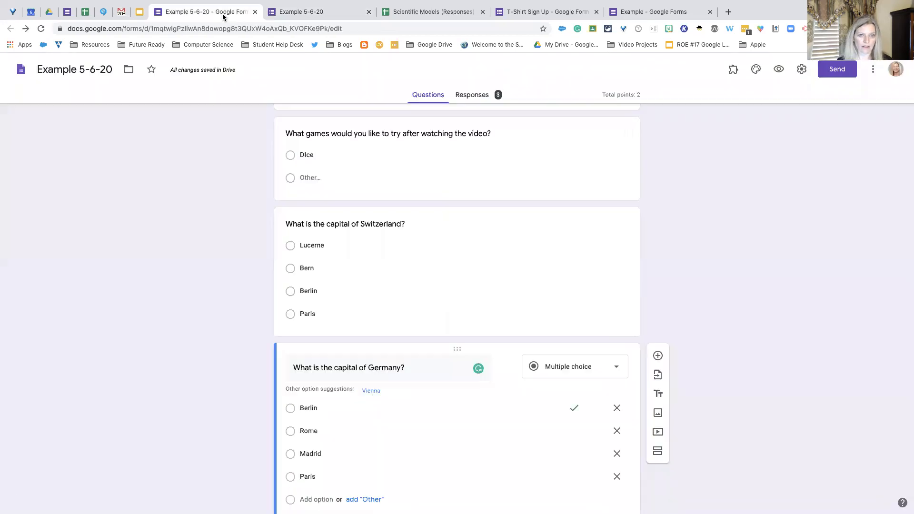
left_click(779, 69)
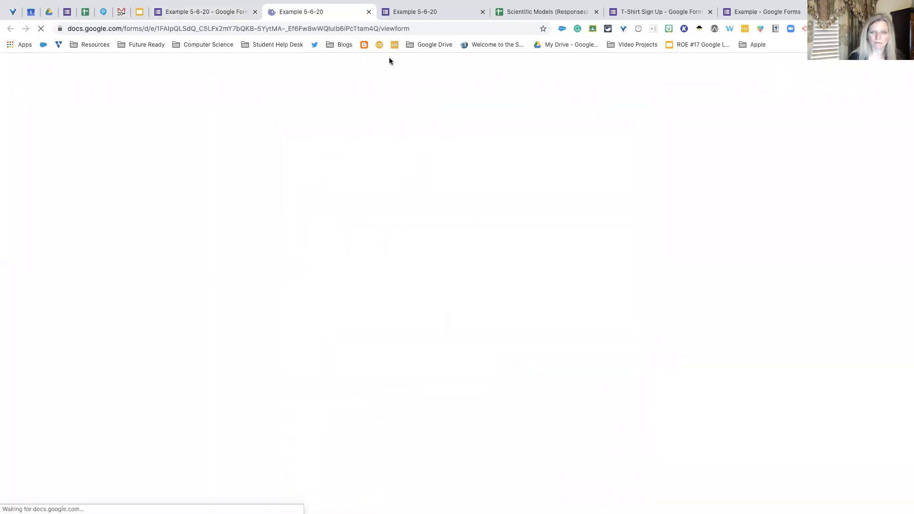
scroll(381, 192, "down", 2)
scroll(381, 193, "down", 15)
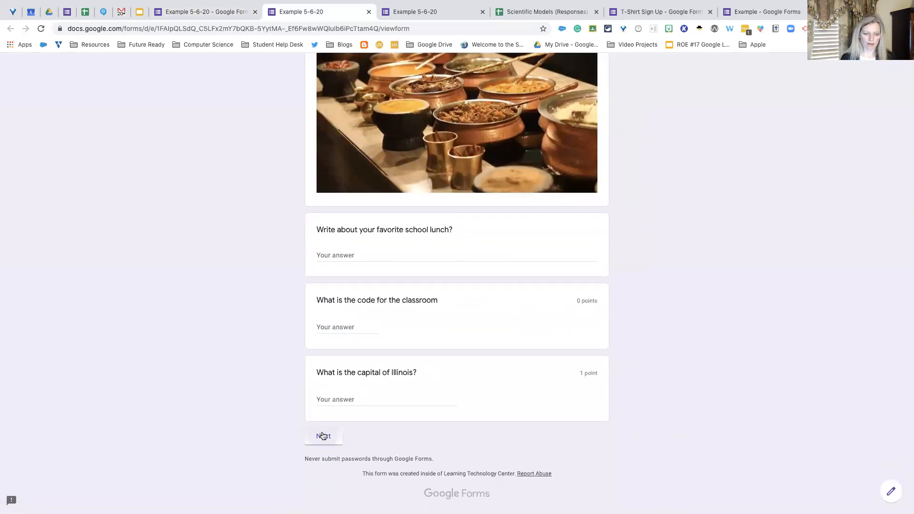
left_click(322, 435)
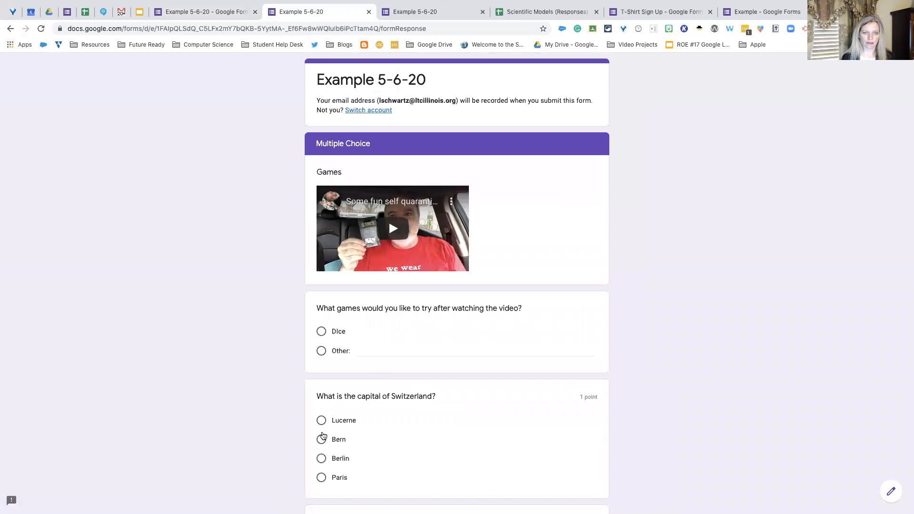
scroll(279, 386, "down", 3)
scroll(280, 387, "up", 3)
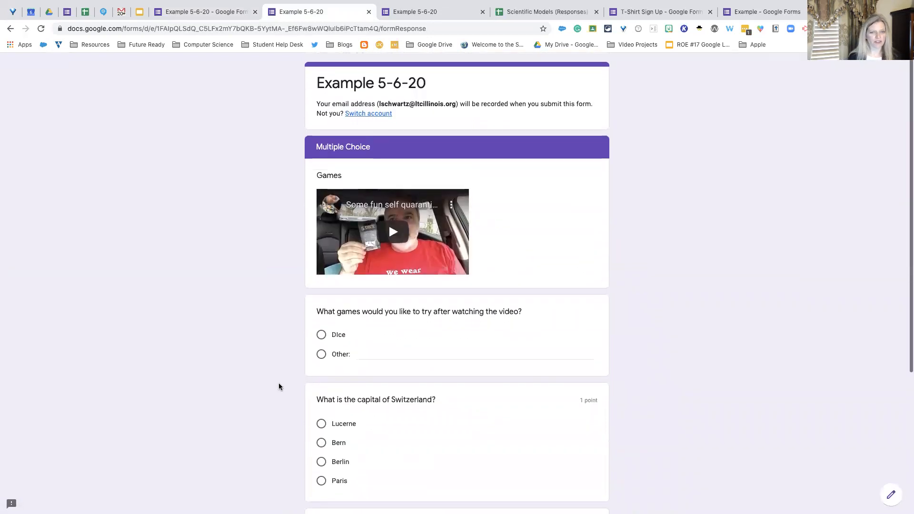
- Check the length requirement on the favorite school lunch question in the earlier preview
left_click(435, 12)
scroll(367, 169, "down", 3)
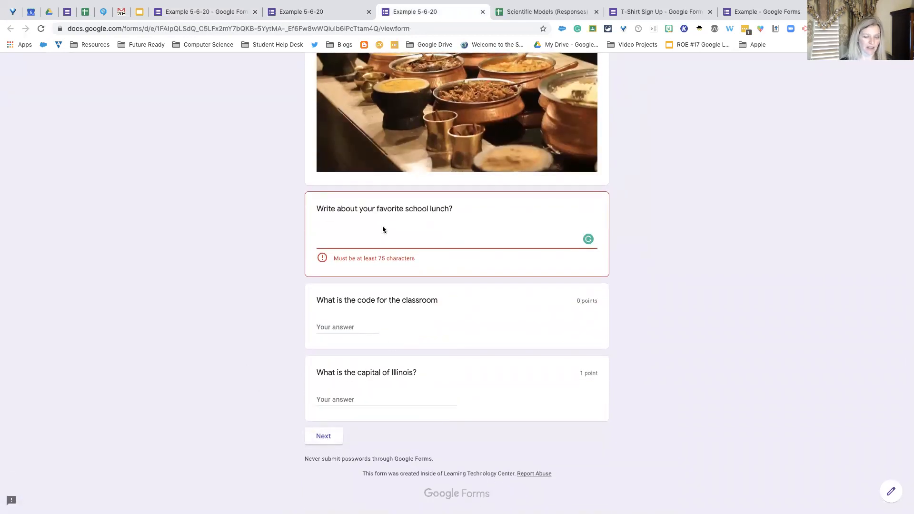
scroll(381, 237, "up", 5)
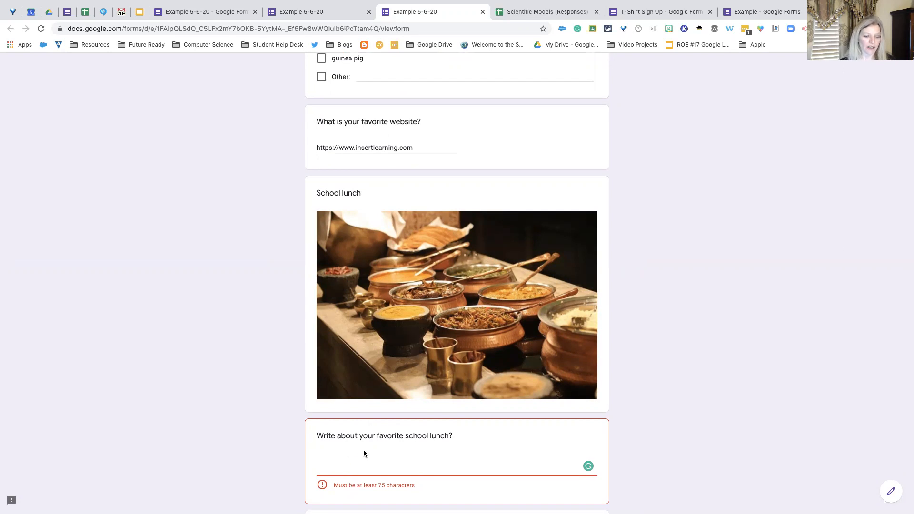
scroll(411, 469, "down", 3)
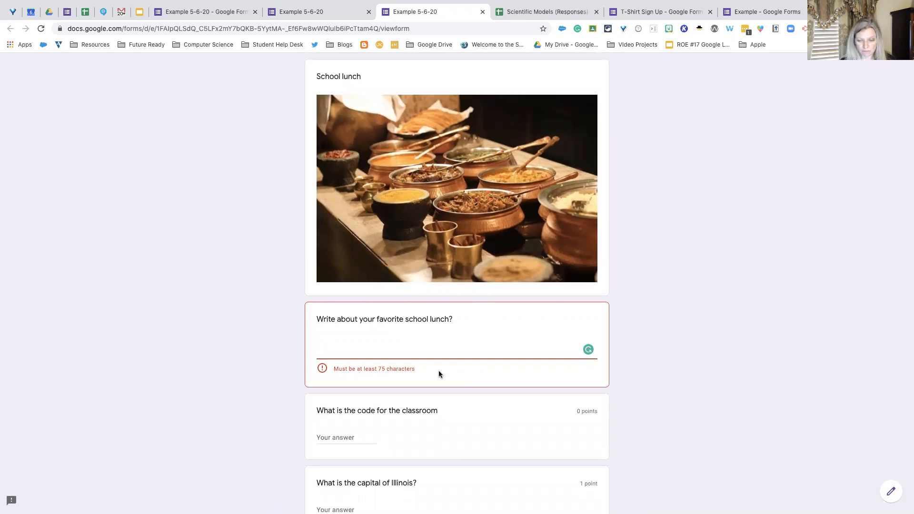
scroll(432, 375, "down", 2)
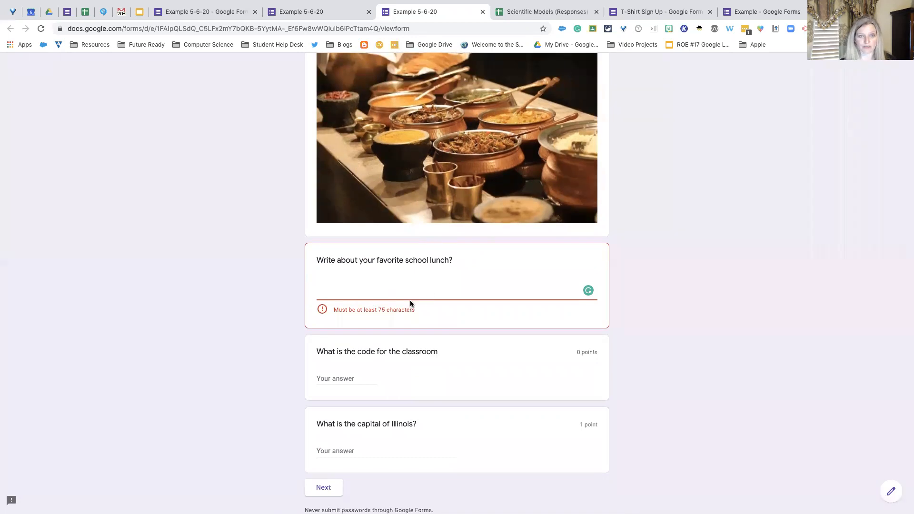
- Review the Multiple Choice section in the fresh preview, including the questions' point values, and go back to the first section
left_click(320, 12)
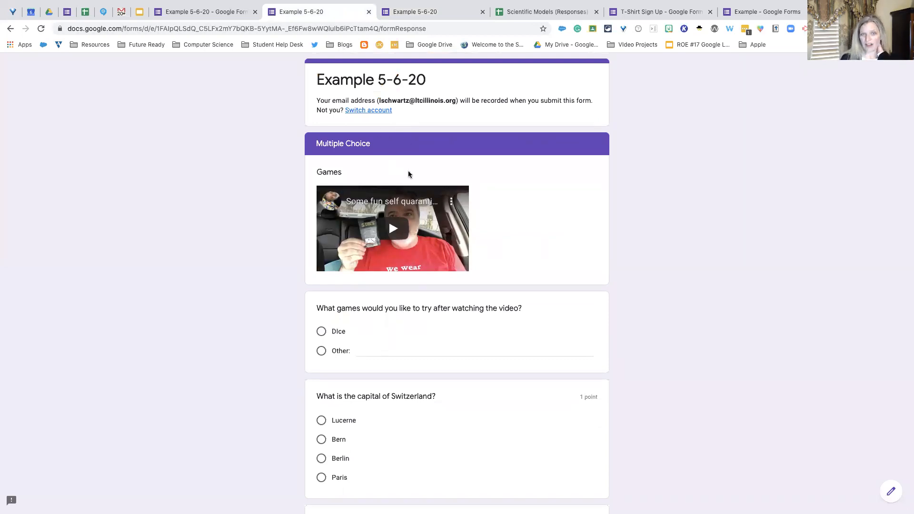
scroll(419, 159, "up", 1)
scroll(418, 159, "down", 1)
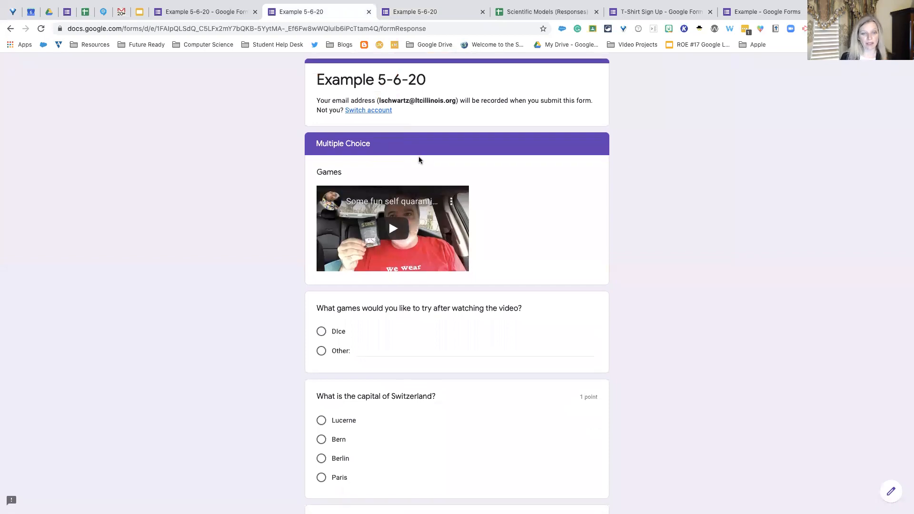
scroll(419, 160, "down", 5)
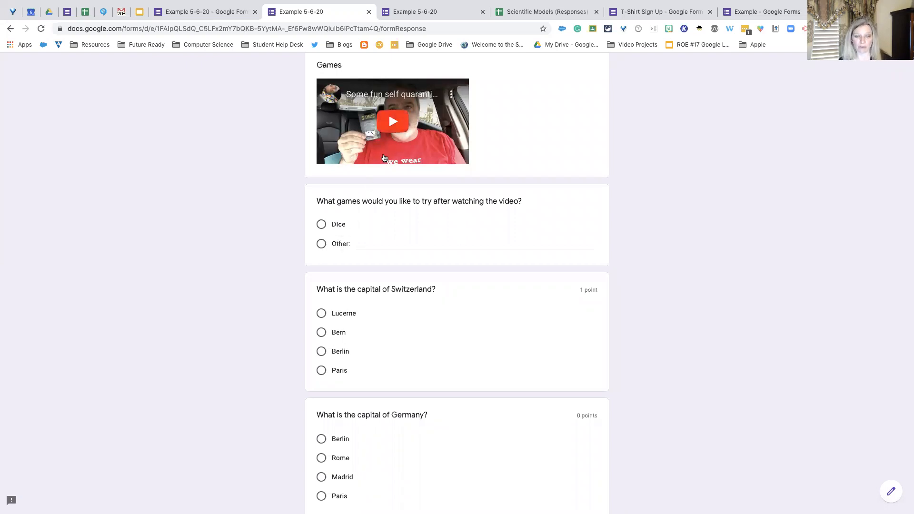
scroll(393, 375, "down", 3)
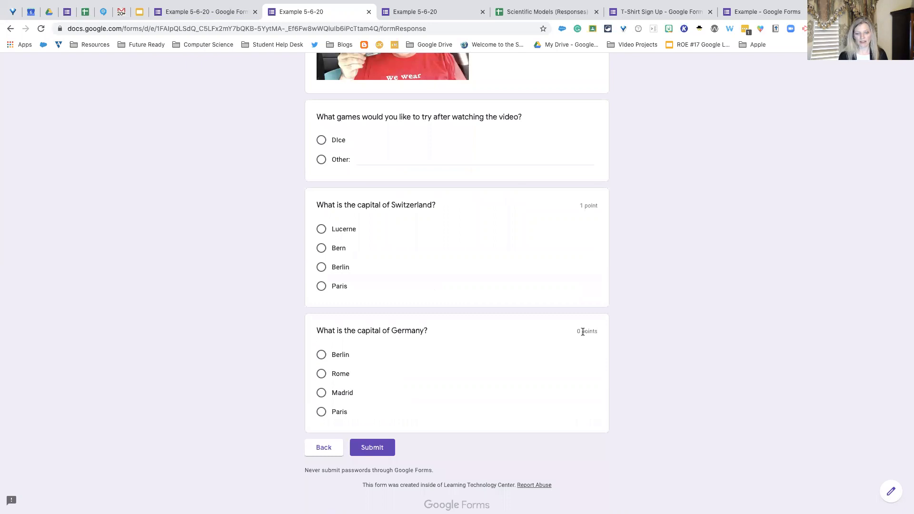
scroll(527, 311, "down", 1)
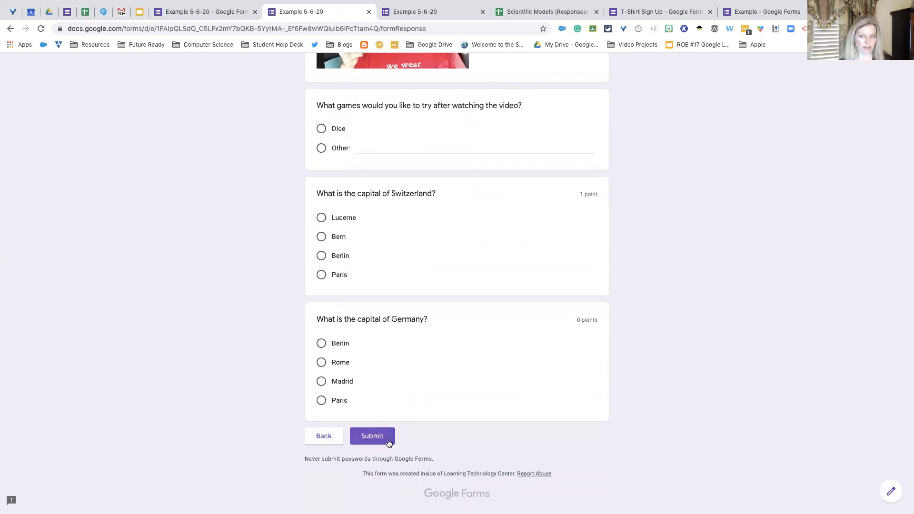
left_click(332, 440)
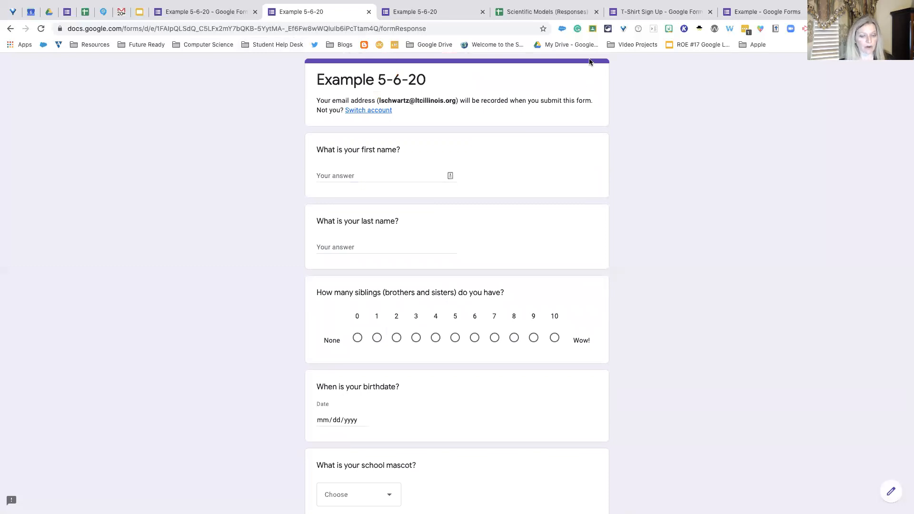
- Set the capital of Germany question to 1 point in its answer key
left_click(195, 15)
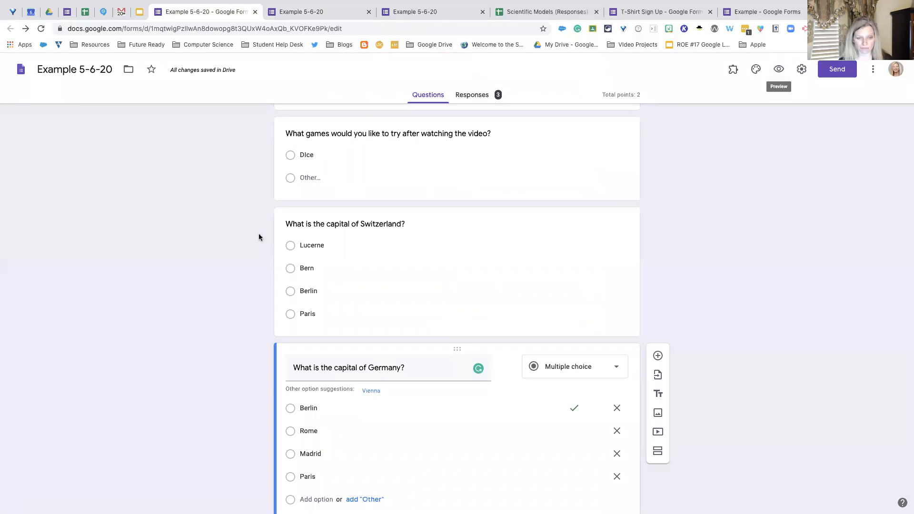
scroll(258, 237, "down", 2)
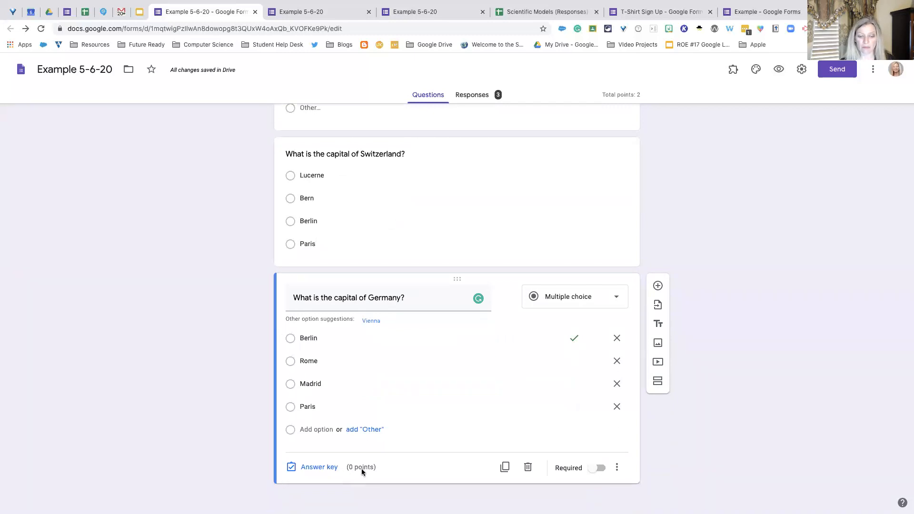
left_click(328, 469)
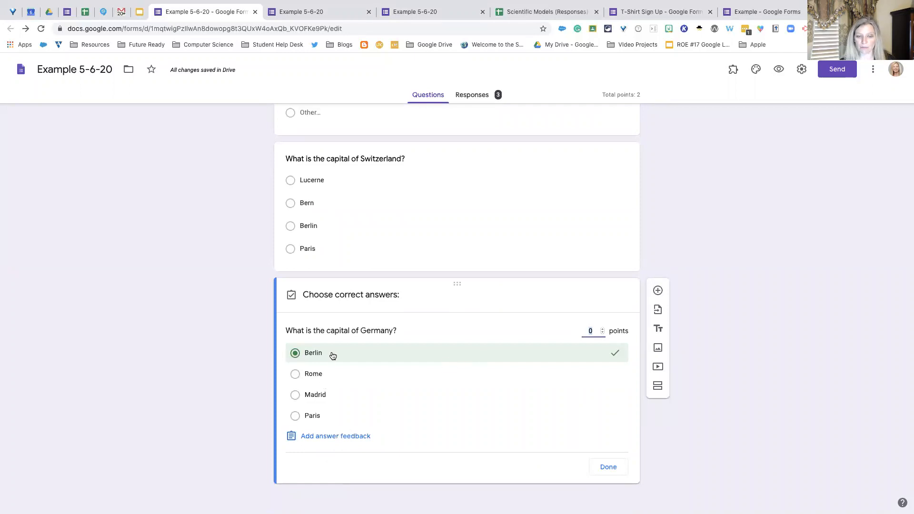
left_click(603, 329)
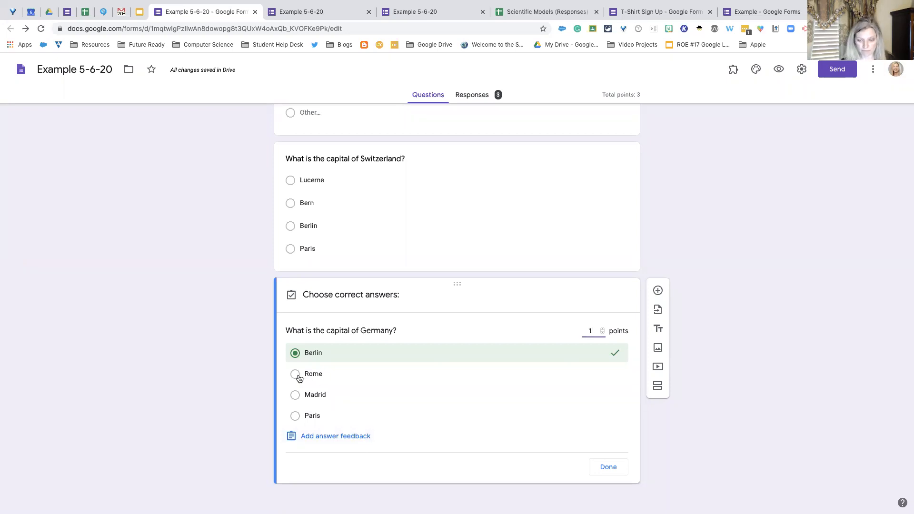
- Look at the answer feedback options for the capital of Germany question and close them without adding feedback
left_click(335, 438)
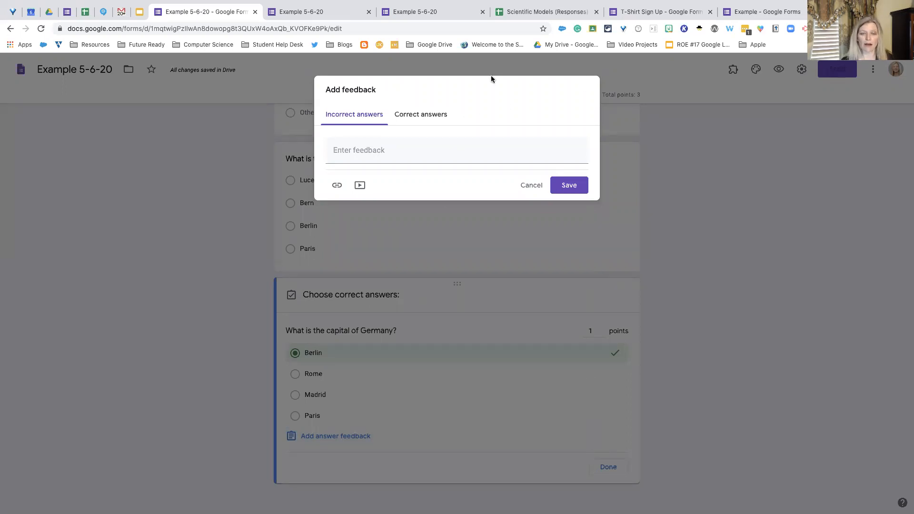
scroll(459, 131, "up", 1)
scroll(381, 169, "up", 1)
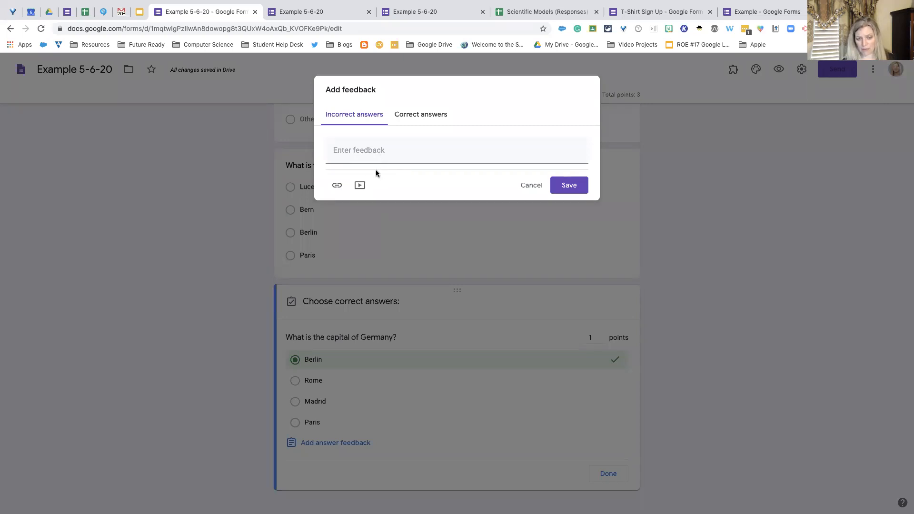
left_click(528, 186)
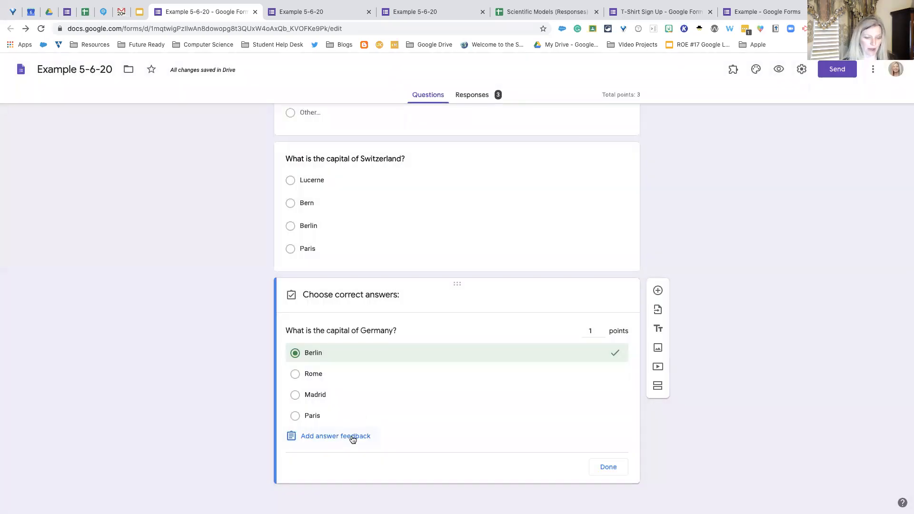
- Turn off the form setting that restricts responses to users in Learning Technology Center and its trusted organizations
scroll(504, 321, "up", 15)
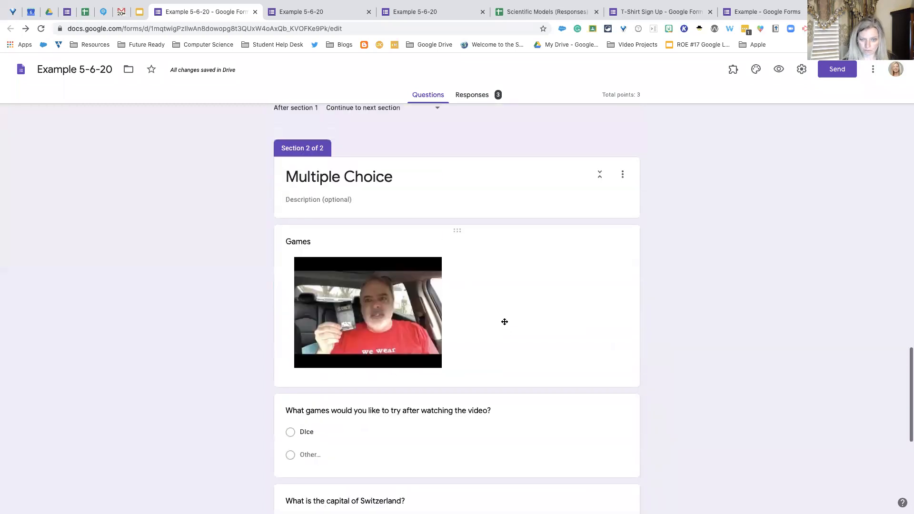
scroll(504, 324, "up", 10)
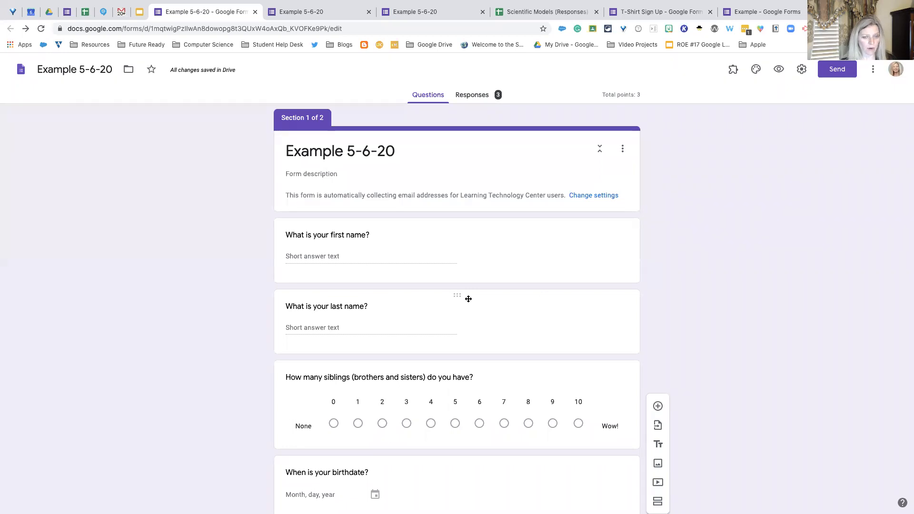
scroll(466, 298, "down", 6)
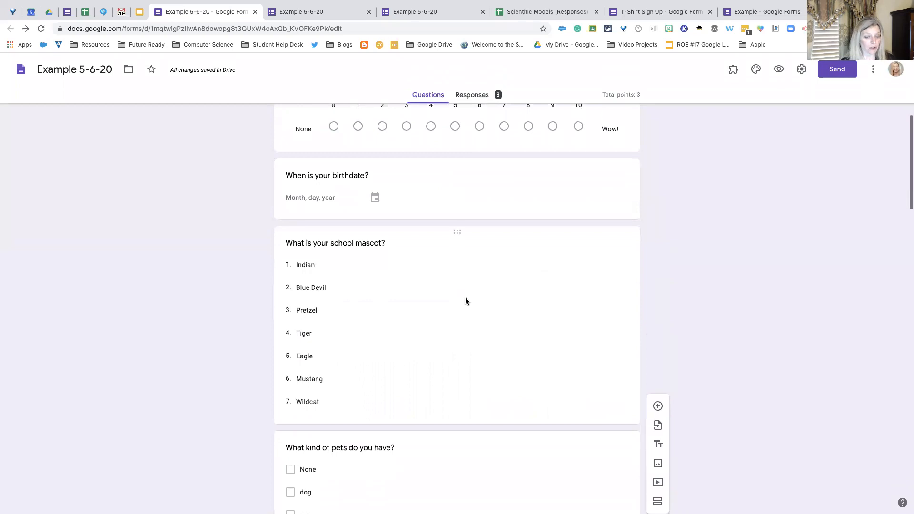
scroll(466, 300, "up", 6)
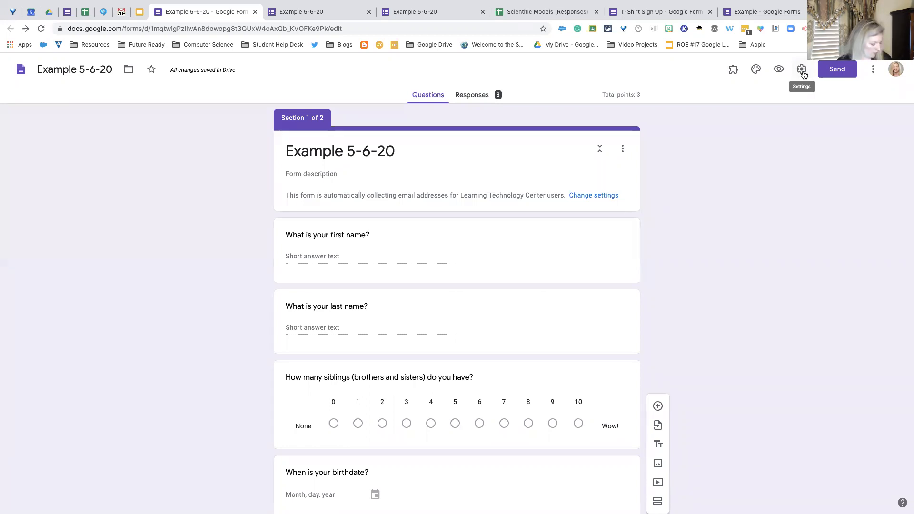
left_click(802, 72)
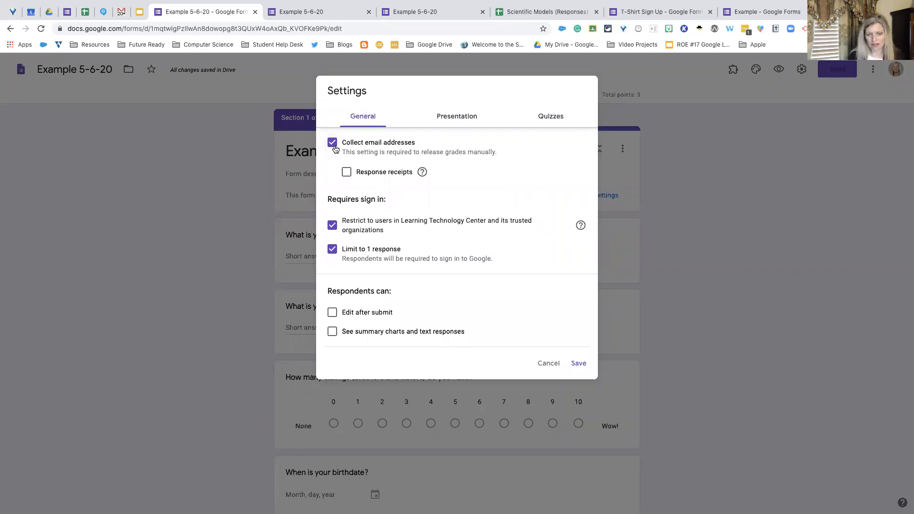
left_click(332, 227)
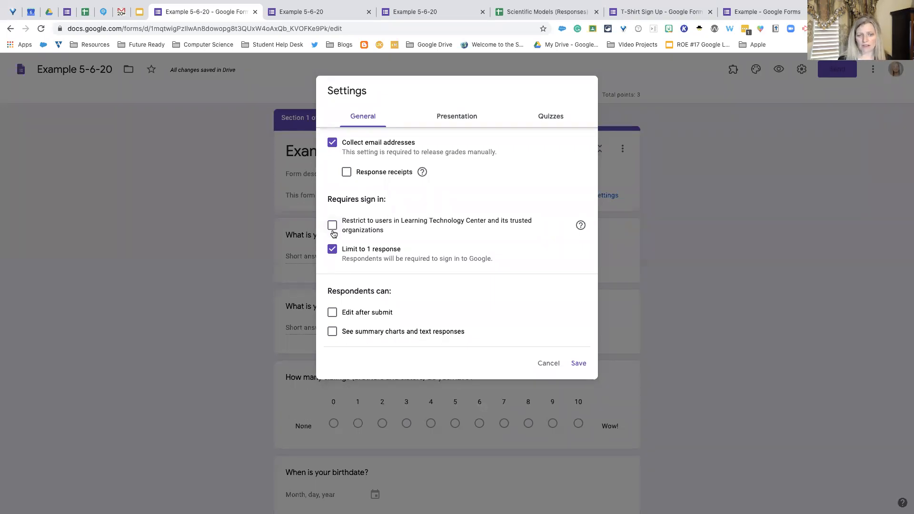
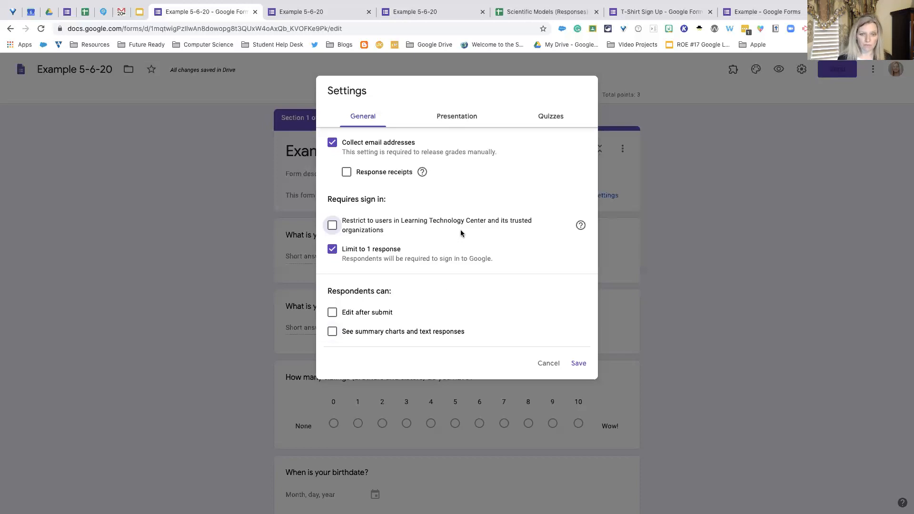
- Examine the form's presentation settings for the progress bar, question order, link to submit another response and confirmation message
left_click(462, 121)
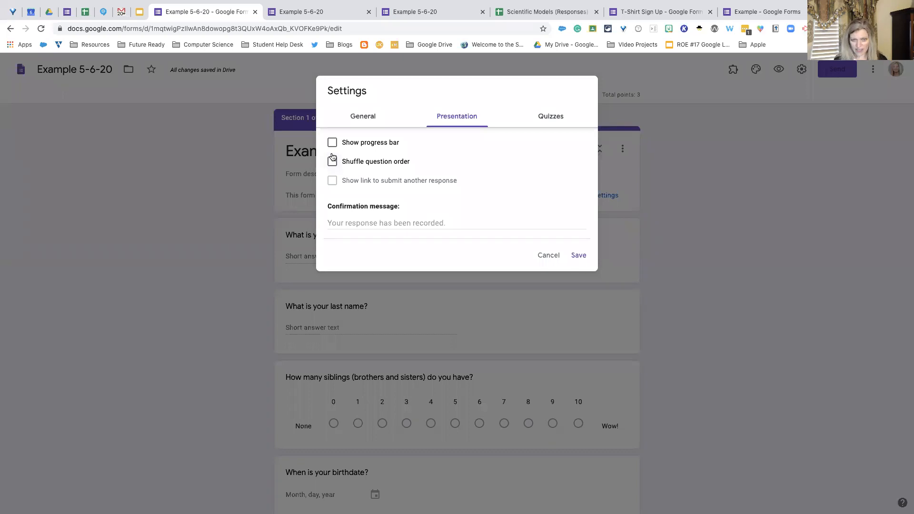
scroll(334, 158, "down", 3)
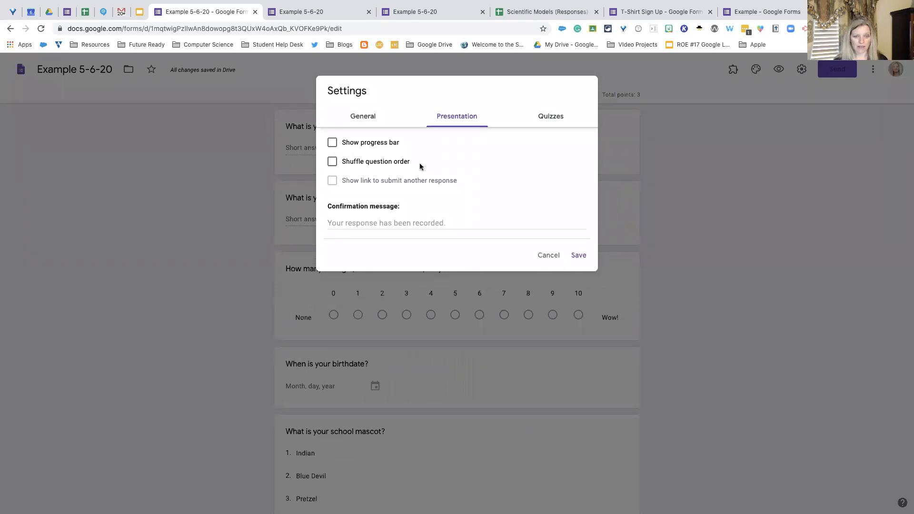
scroll(419, 166, "up", 1)
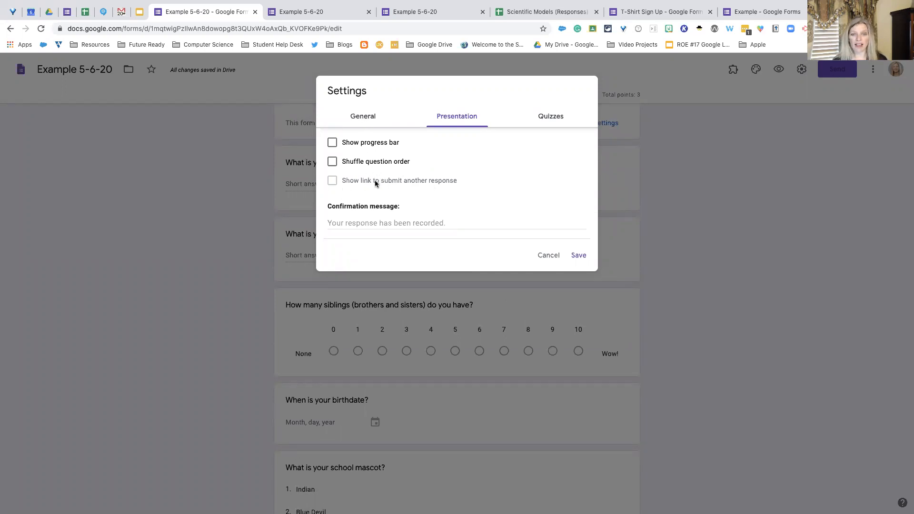
- Turn off the limit to 1 response, and switch the link to submit another response on and back off
left_click(367, 120)
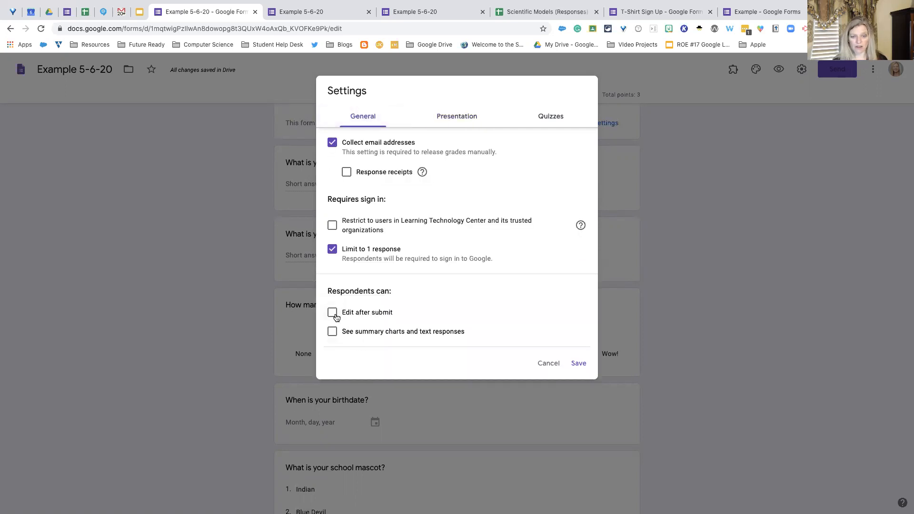
left_click(333, 253)
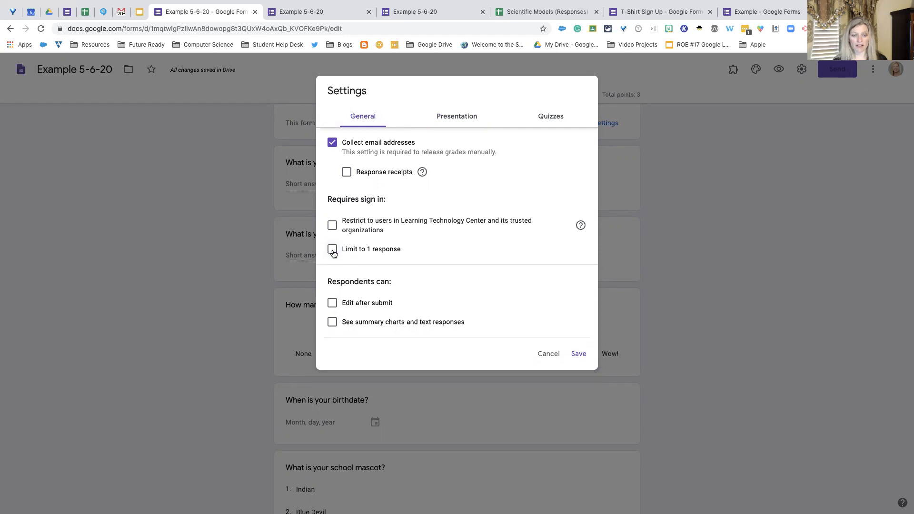
left_click(456, 117)
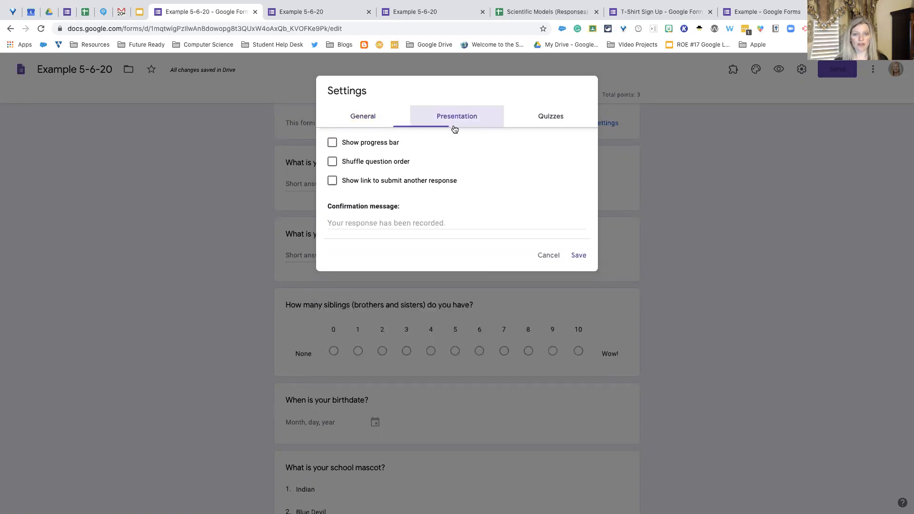
left_click(332, 182)
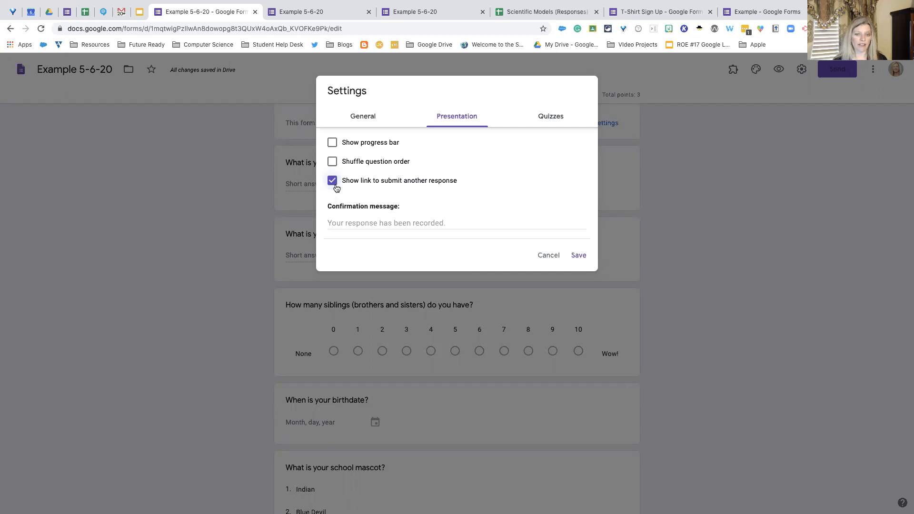
left_click(333, 181)
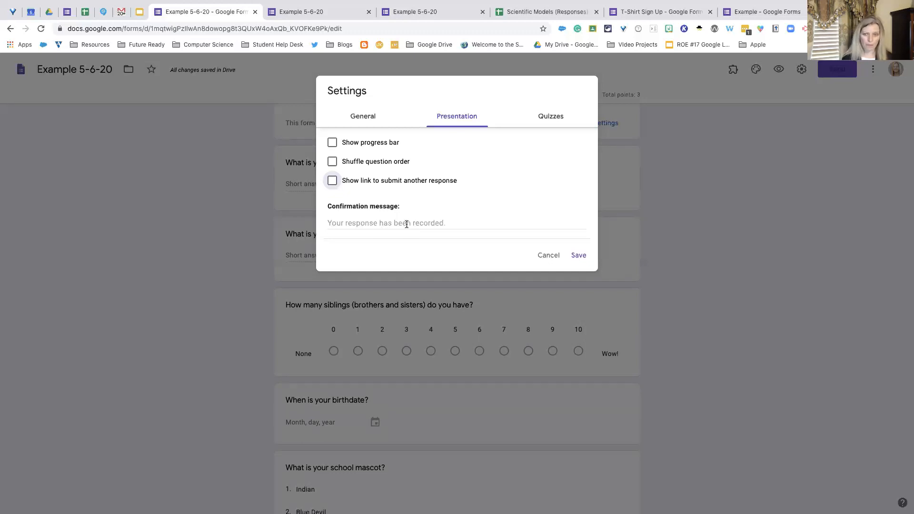
- Review the form's quiz options, switching quiz mode off and back on, and close the settings without saving
left_click(549, 122)
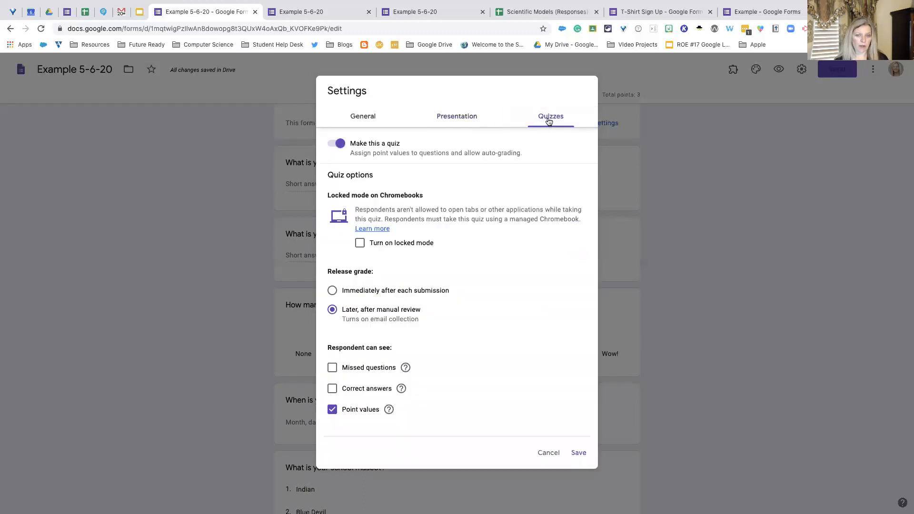
left_click(340, 146)
left_click(339, 146)
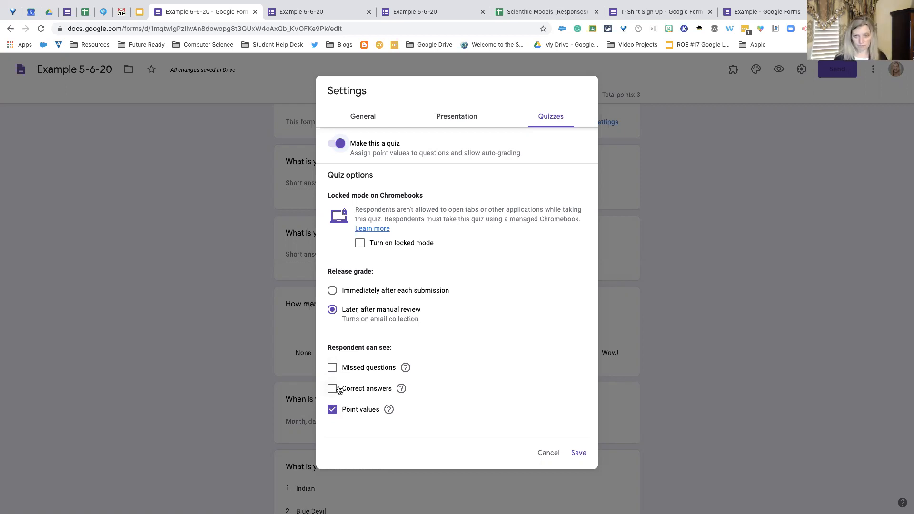
left_click(673, 128)
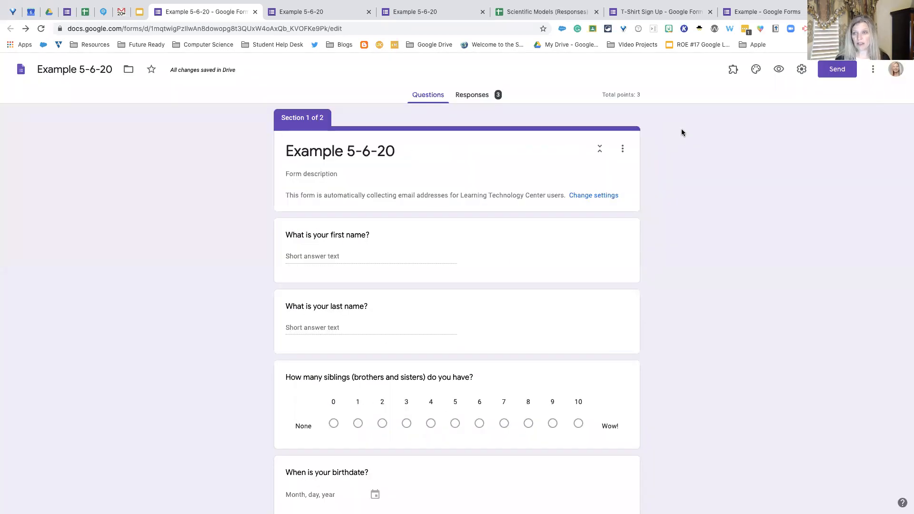
left_click(802, 70)
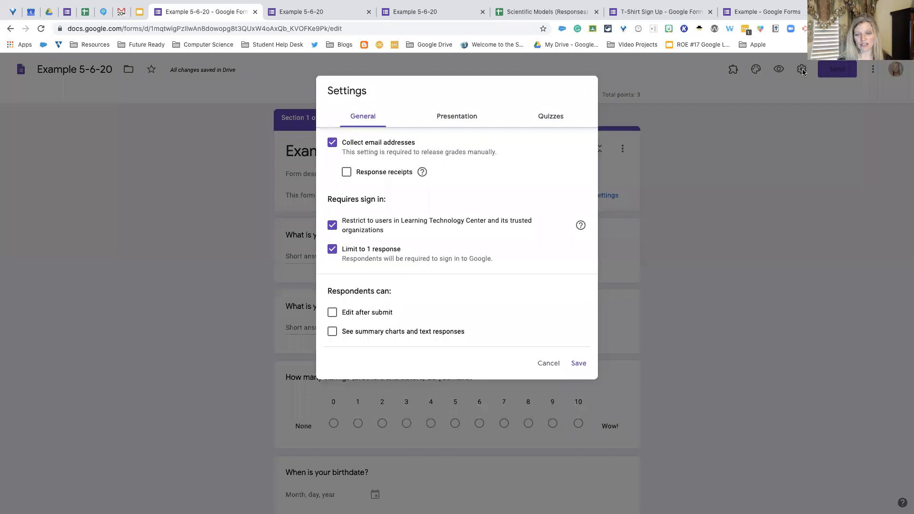
left_click(550, 363)
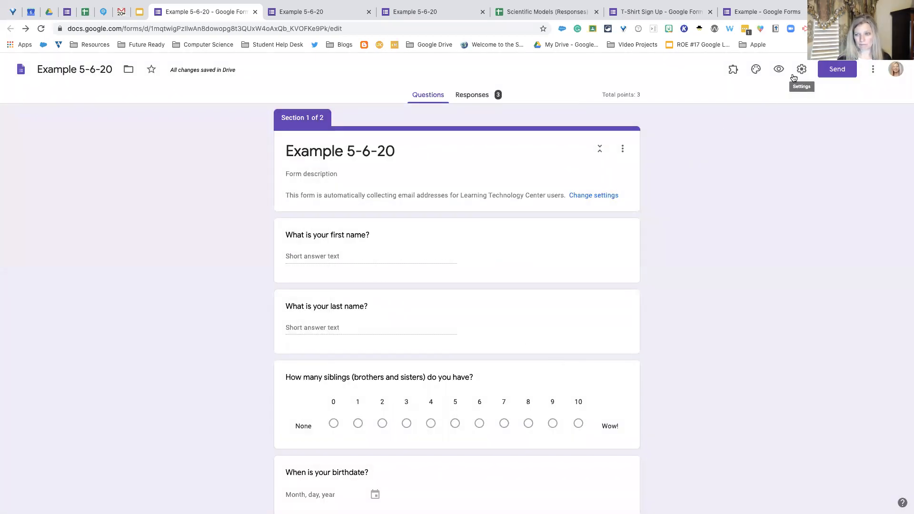
- Look at the form's theme options and the available font styles without changing the Basic font
left_click(758, 74)
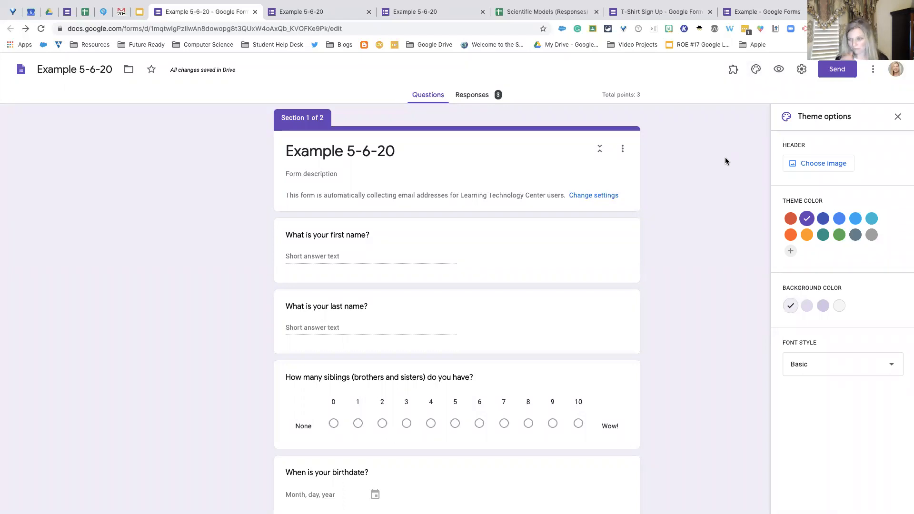
left_click(836, 365)
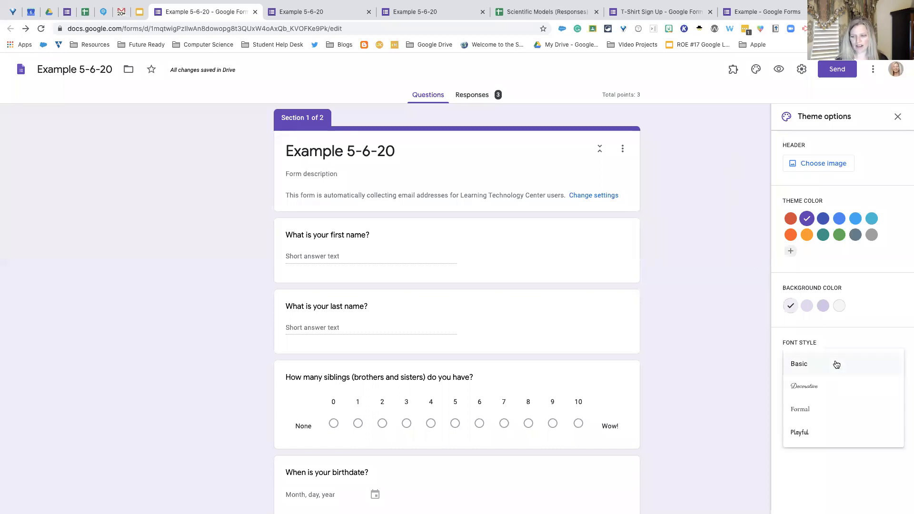
left_click(752, 297)
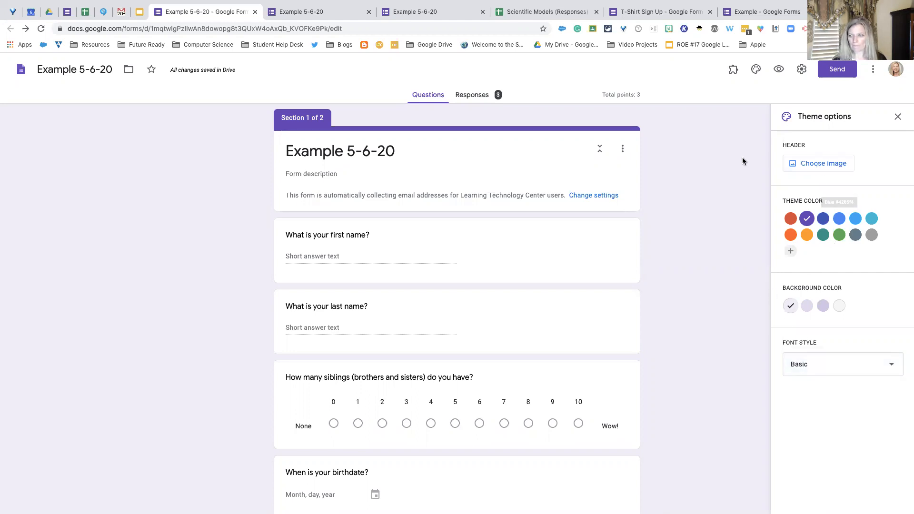
- Look at the add-ons available for the form and close their list without choosing one
left_click(734, 73)
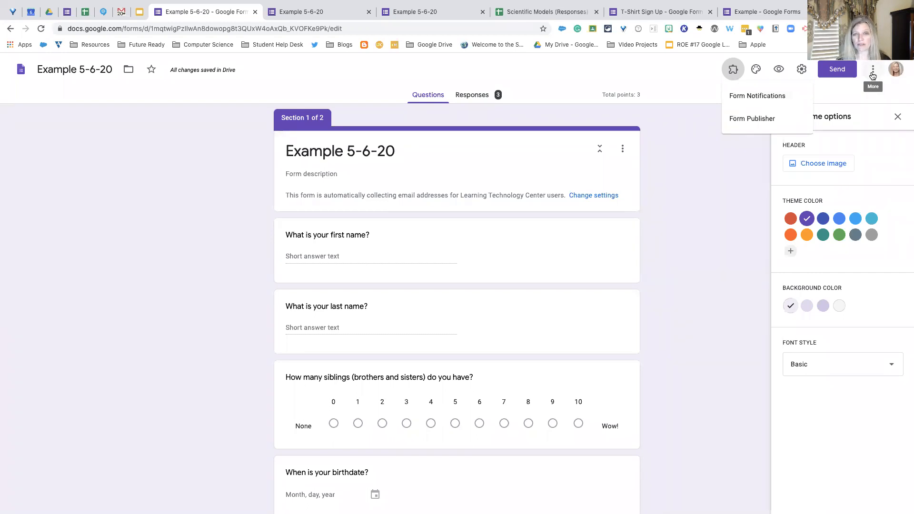
scroll(873, 77, "down", 1)
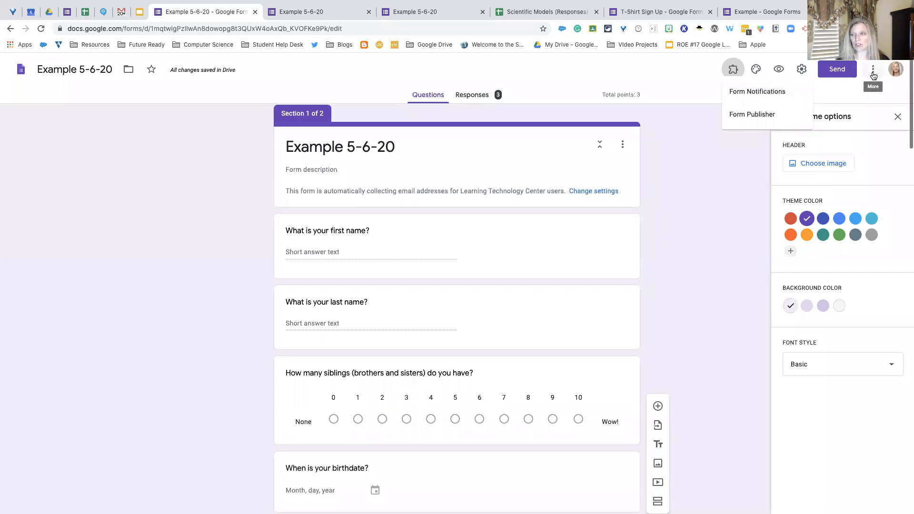
scroll(873, 77, "up", 1)
scroll(874, 77, "left", 3)
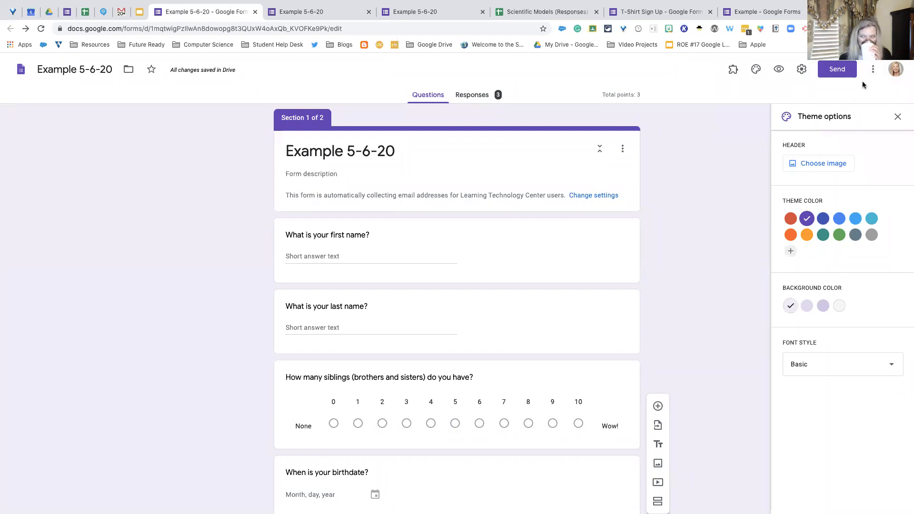
scroll(863, 85, "down", 1)
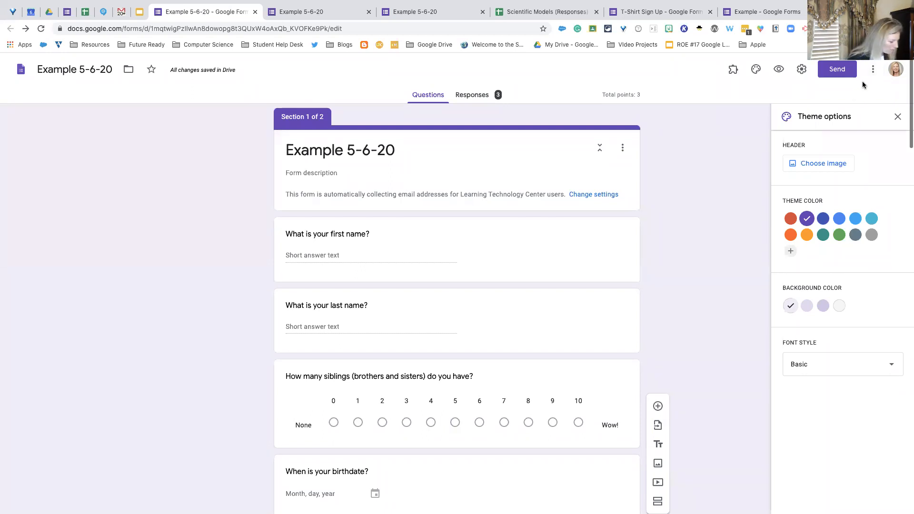
scroll(862, 85, "down", 1)
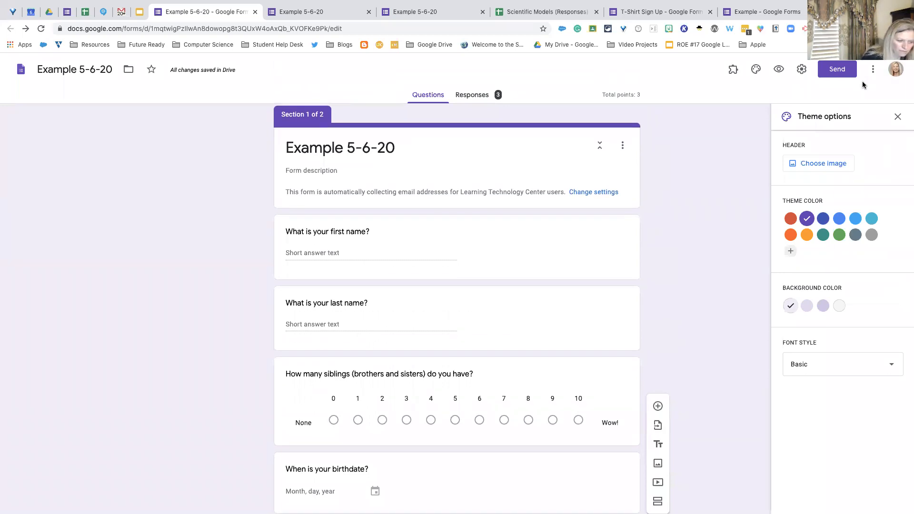
scroll(863, 85, "down", 1)
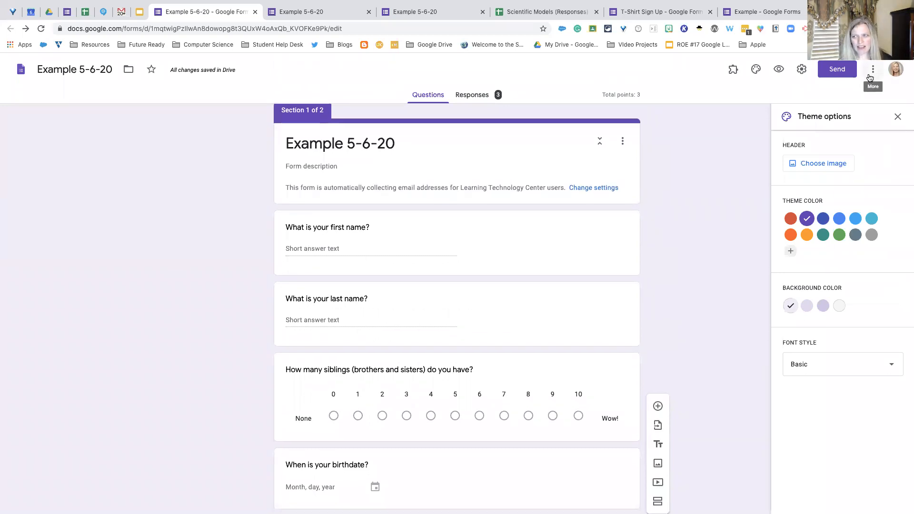
- Open the form's collaborator sharing and set its link access to anyone with the link
left_click(874, 72)
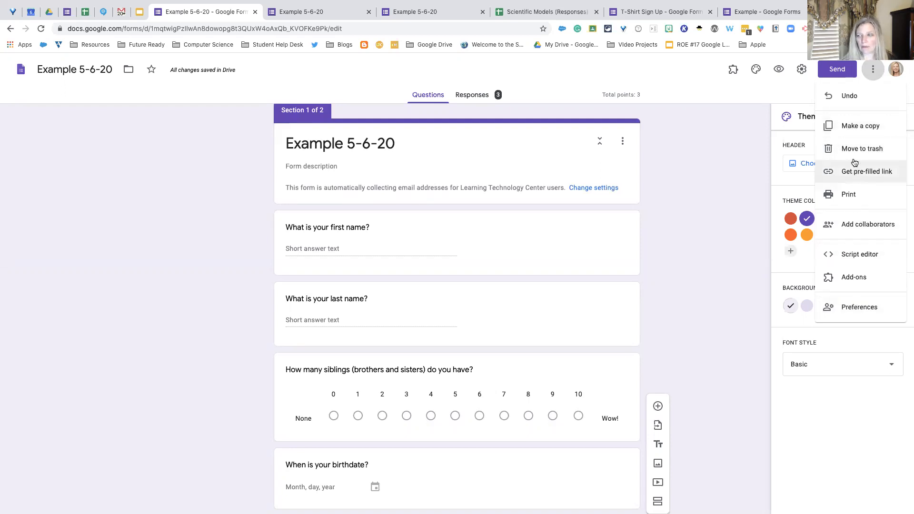
left_click(863, 225)
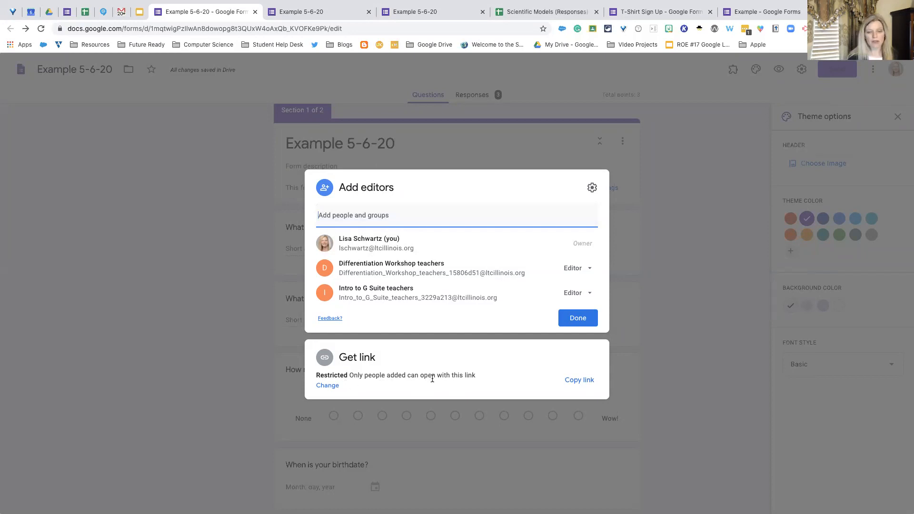
left_click(332, 389)
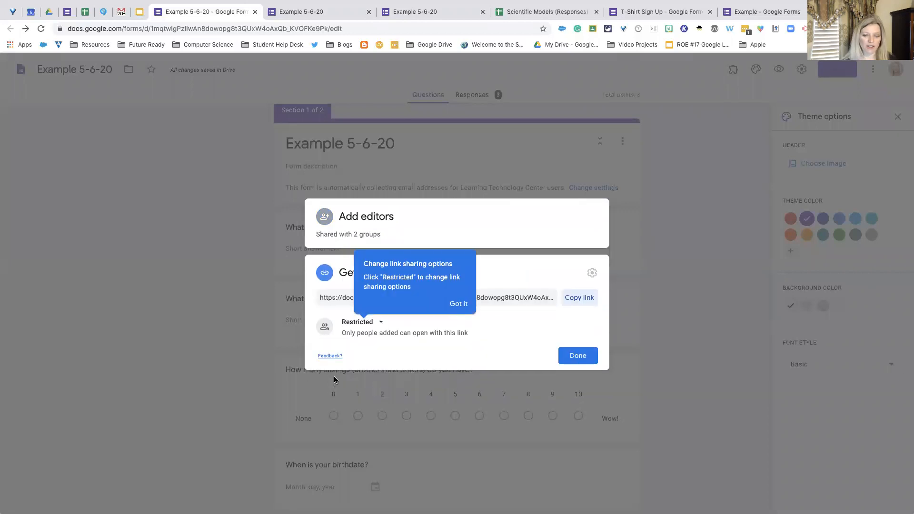
left_click(381, 325)
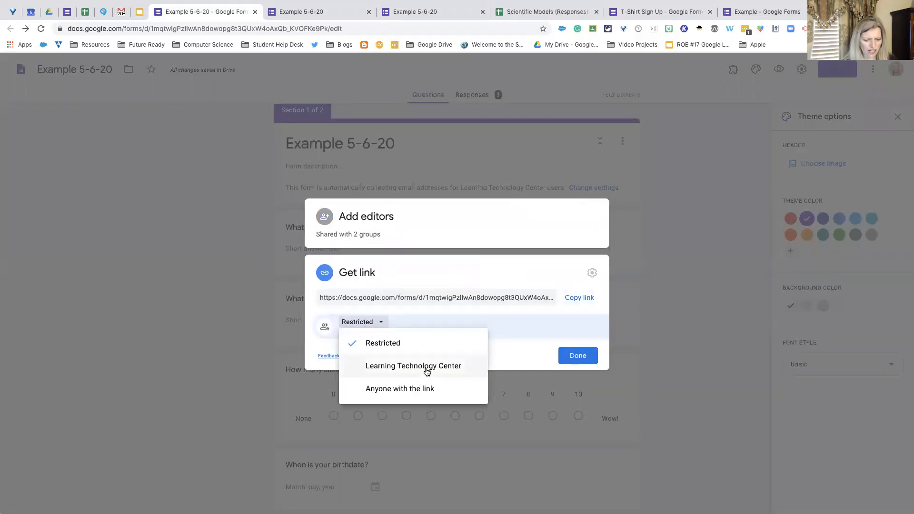
left_click(436, 392)
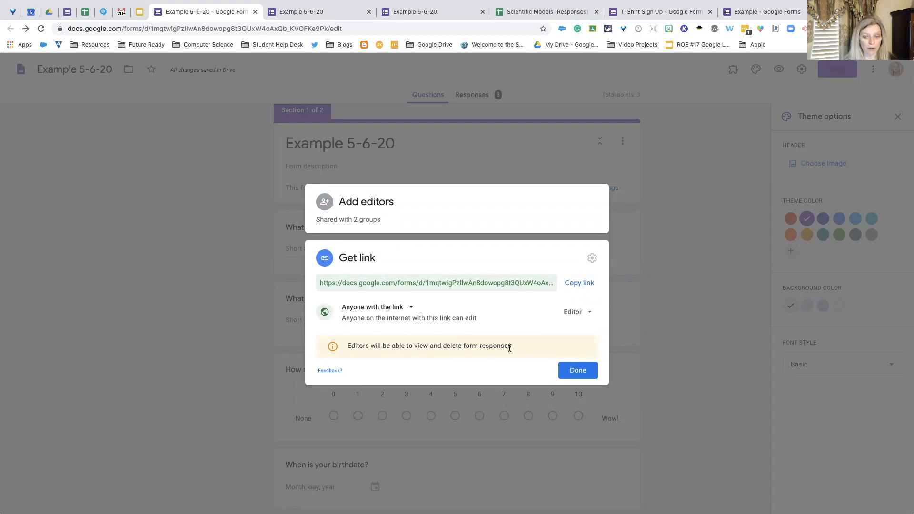
- Check the role options for the Differentiation Workshop teachers group without changing its role, and copy the form's editing link
left_click(383, 205)
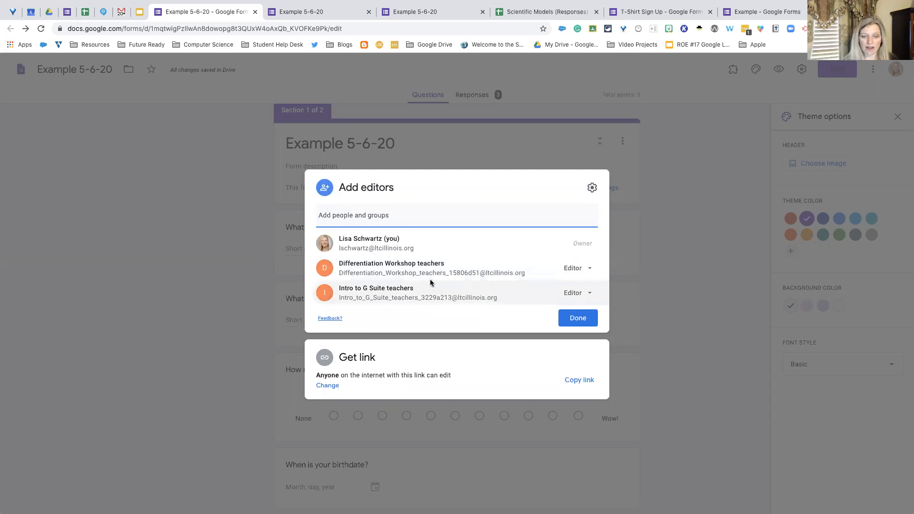
mouse_move(429, 281)
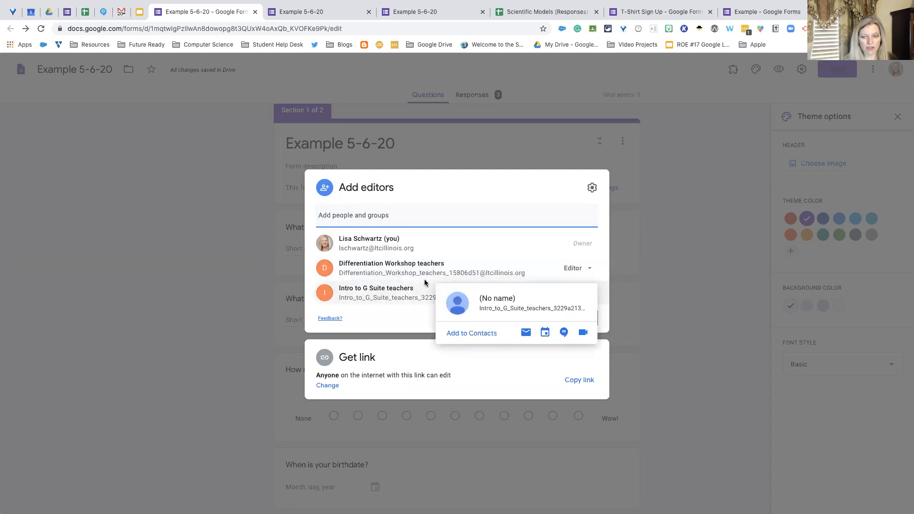
left_click(588, 270)
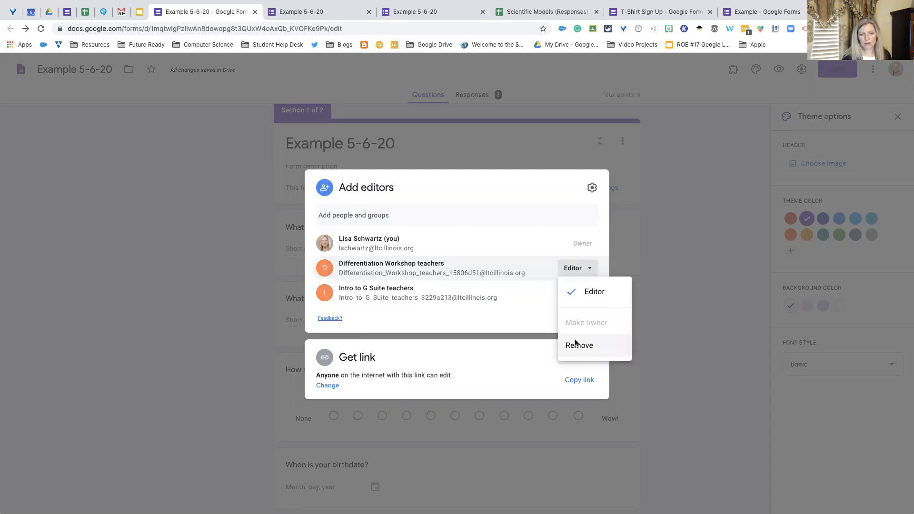
left_click(558, 198)
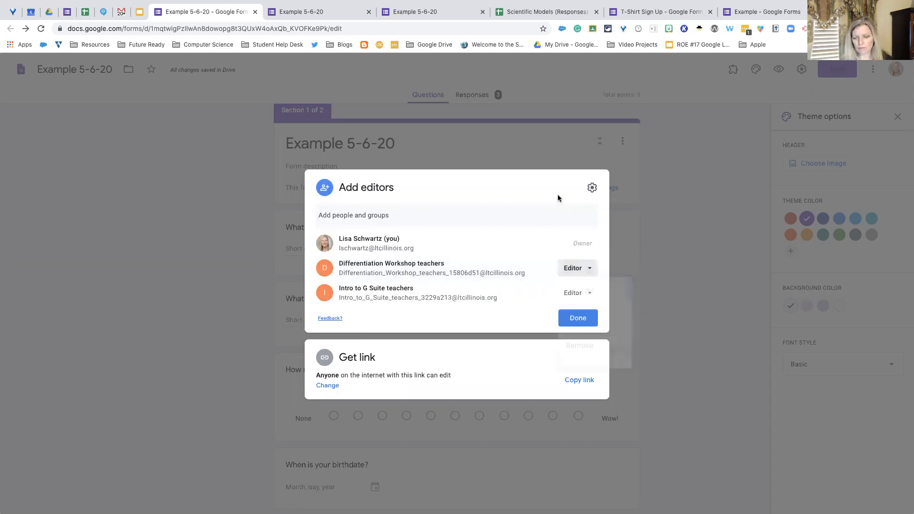
left_click(575, 380)
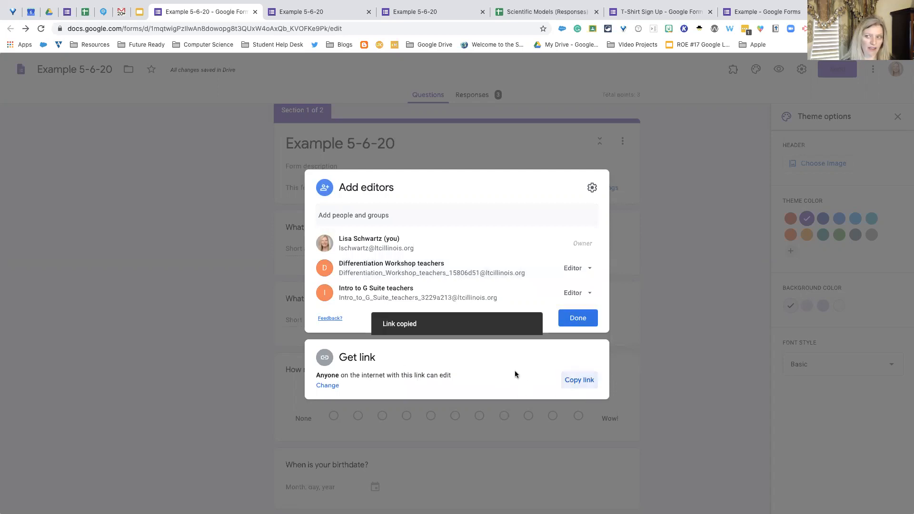
- Review the people-sharing settings, turn editors' permission to change access and share off and back on, and close the sharing dialog
left_click(592, 190)
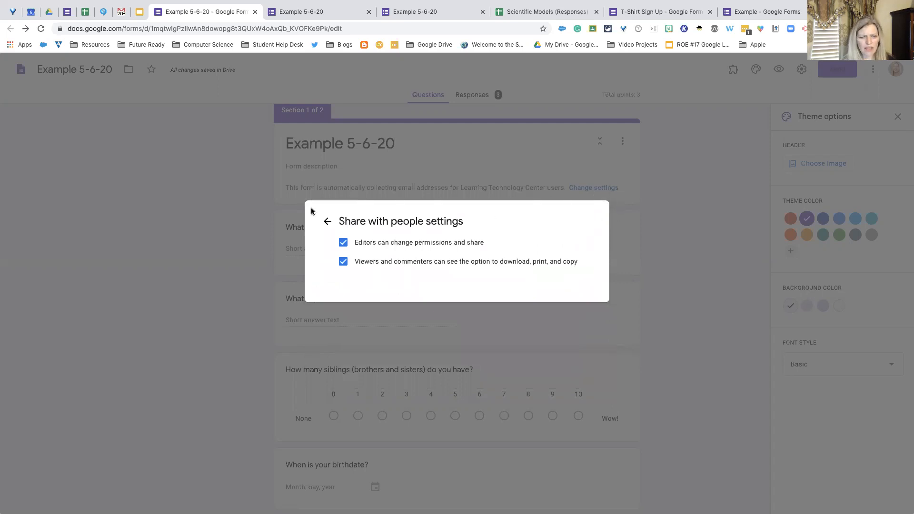
left_click(328, 223)
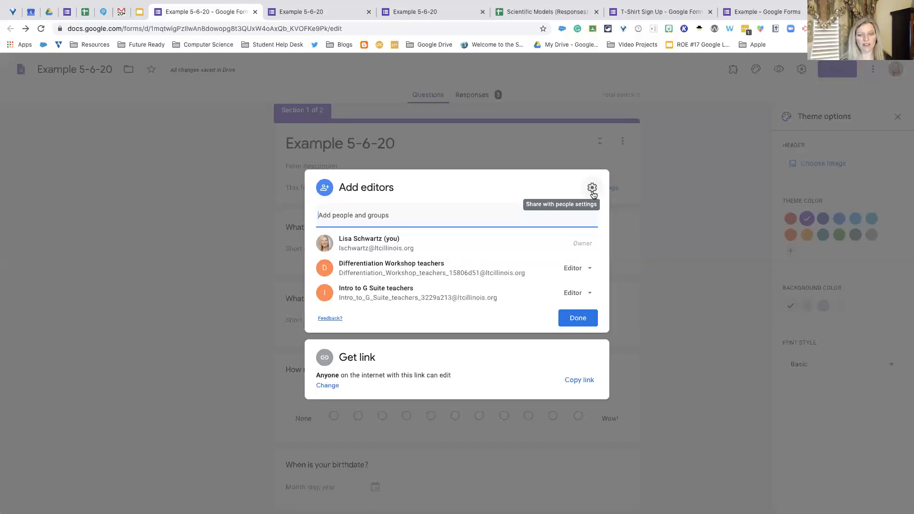
left_click(592, 190)
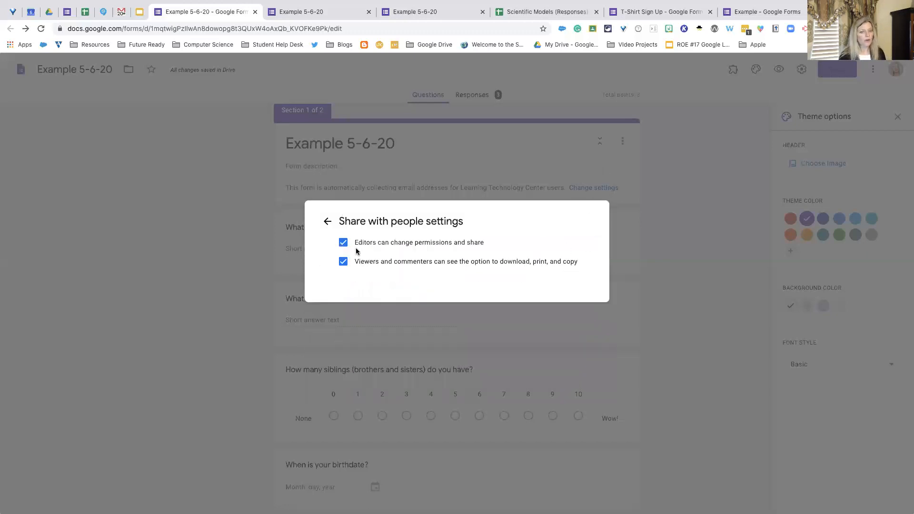
left_click(345, 245)
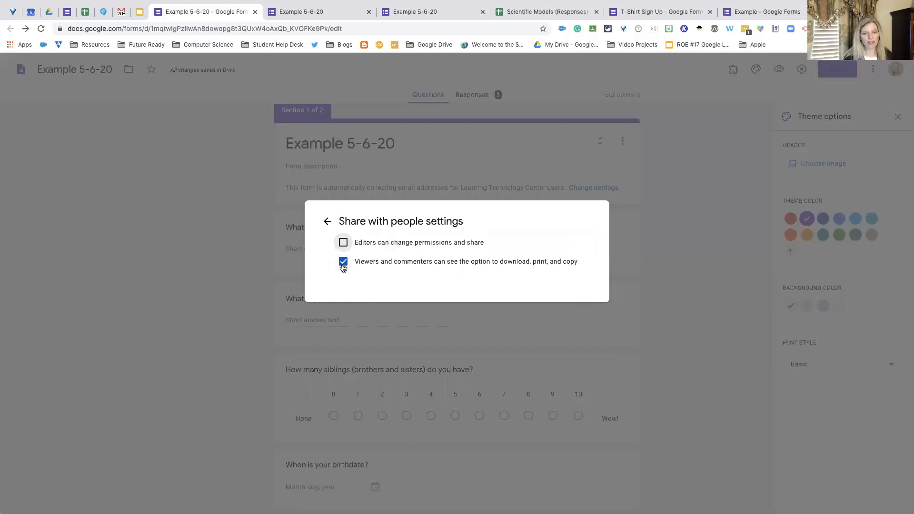
left_click(343, 242)
left_click(327, 221)
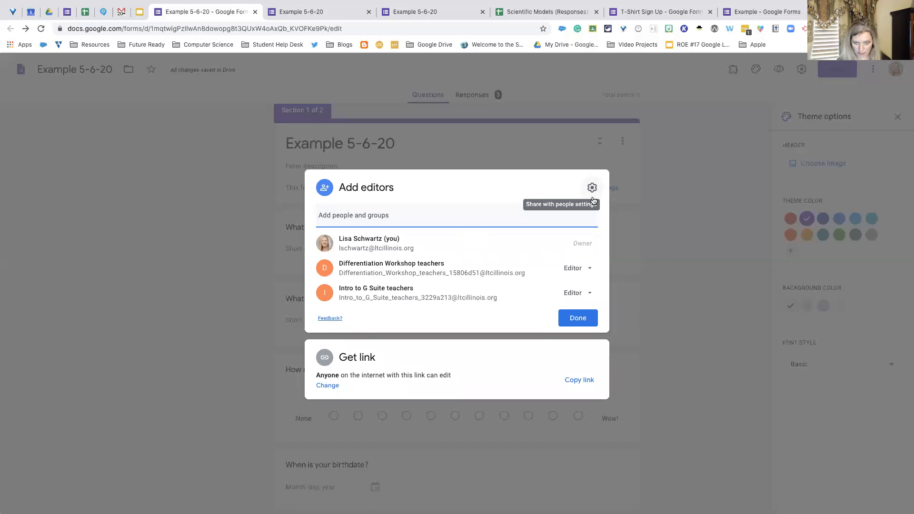
left_click(661, 242)
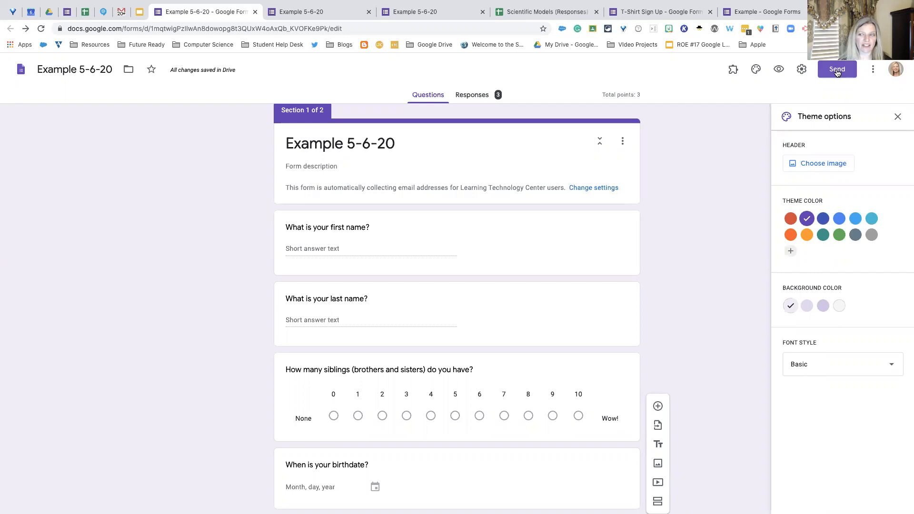
- Look through the form's email, link and embed sending options and its collaborator shortcut without sending anything
left_click(836, 69)
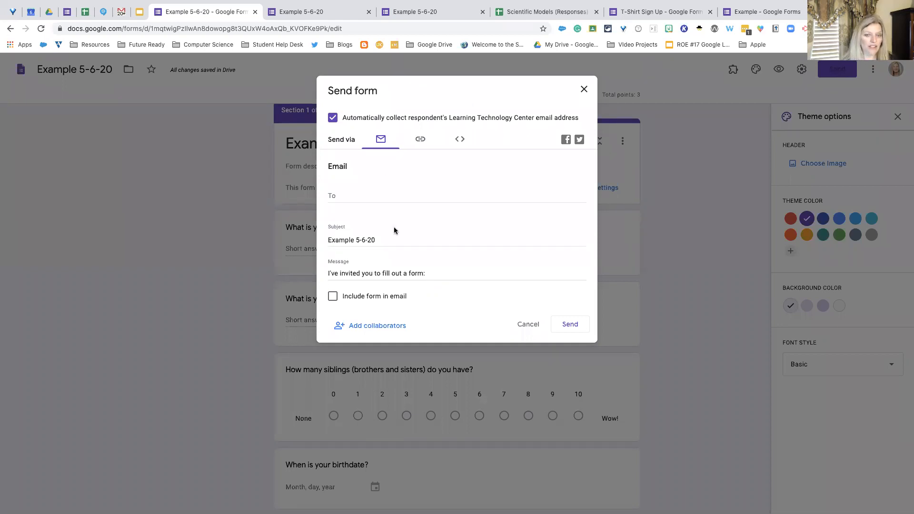
left_click(419, 142)
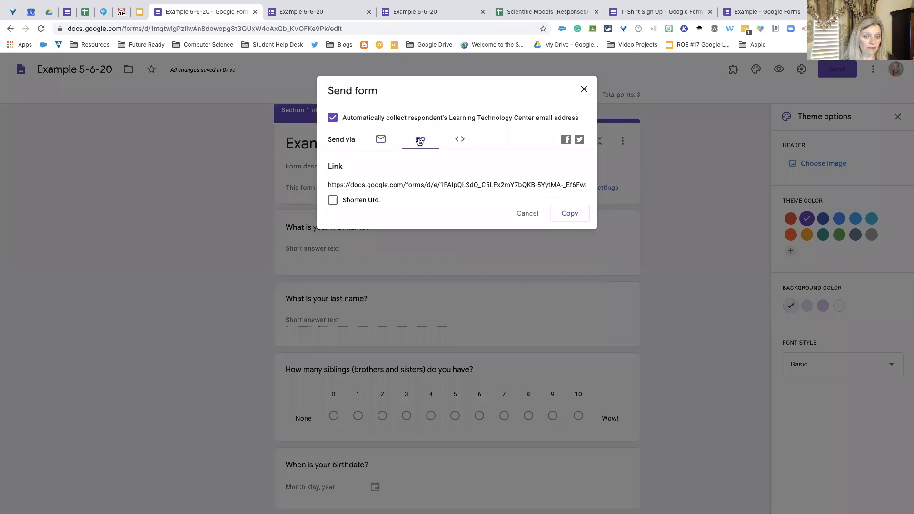
left_click(460, 140)
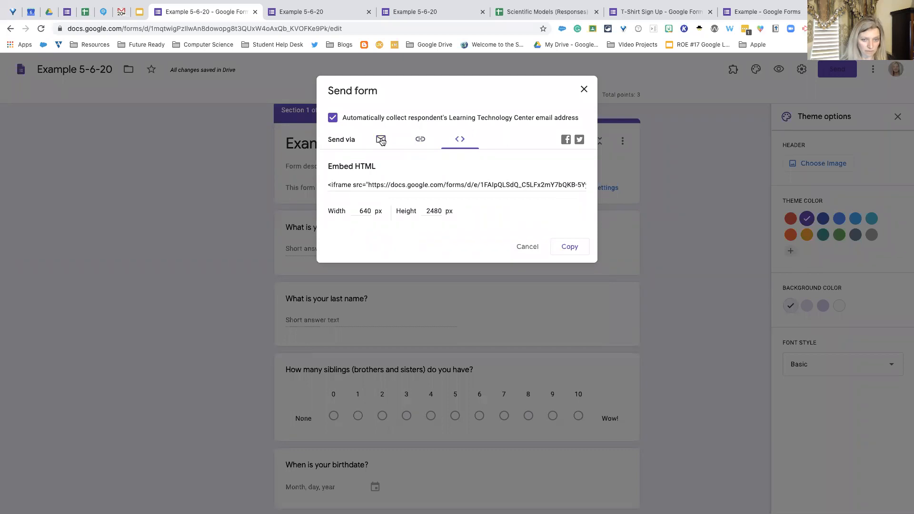
left_click(382, 140)
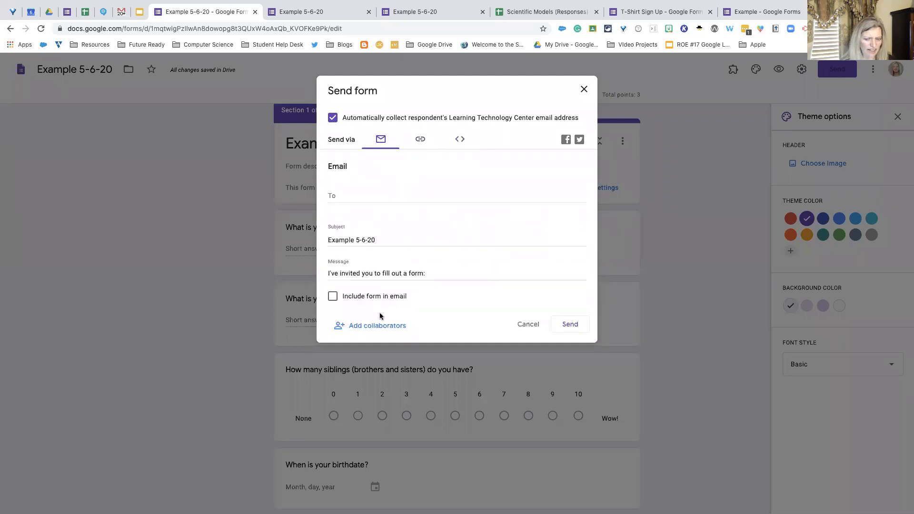
left_click(376, 326)
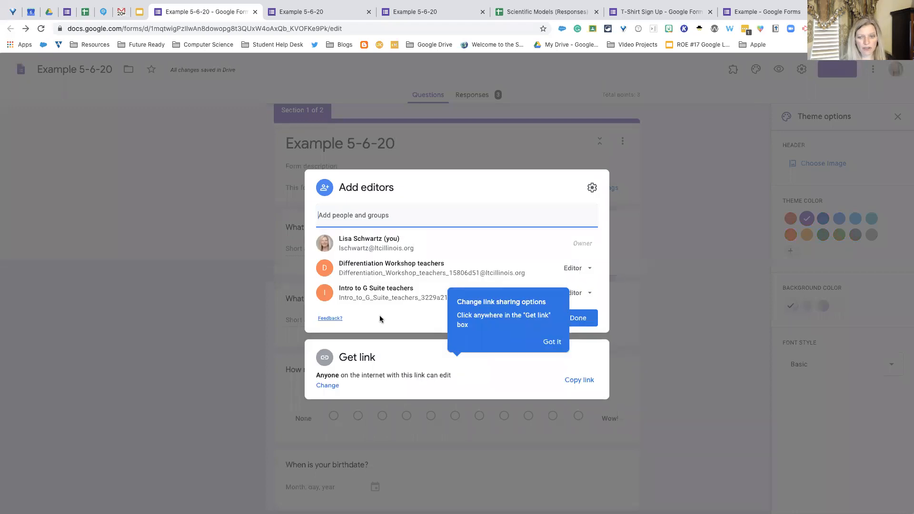
left_click(675, 190)
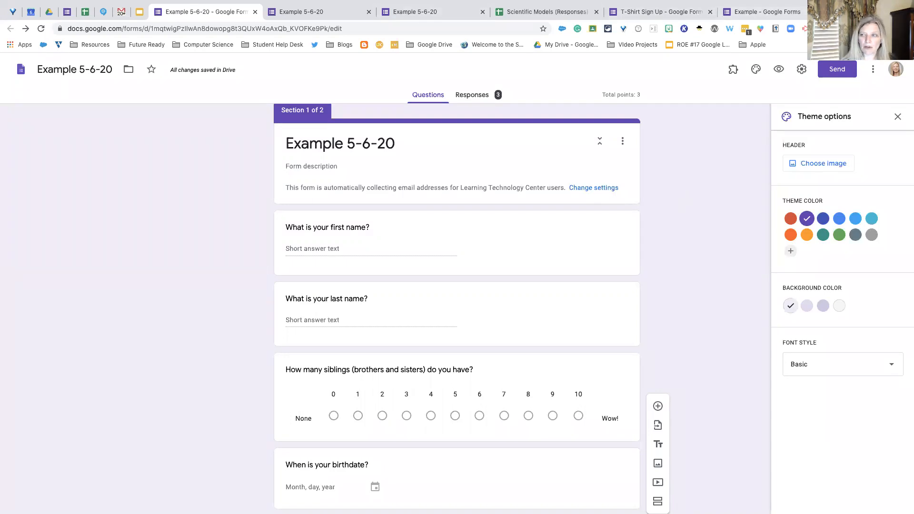
- Open Google Classroom in a new browser tab and go to the Differentiation Workshop class's classwork
key("super+t")
type("cla")
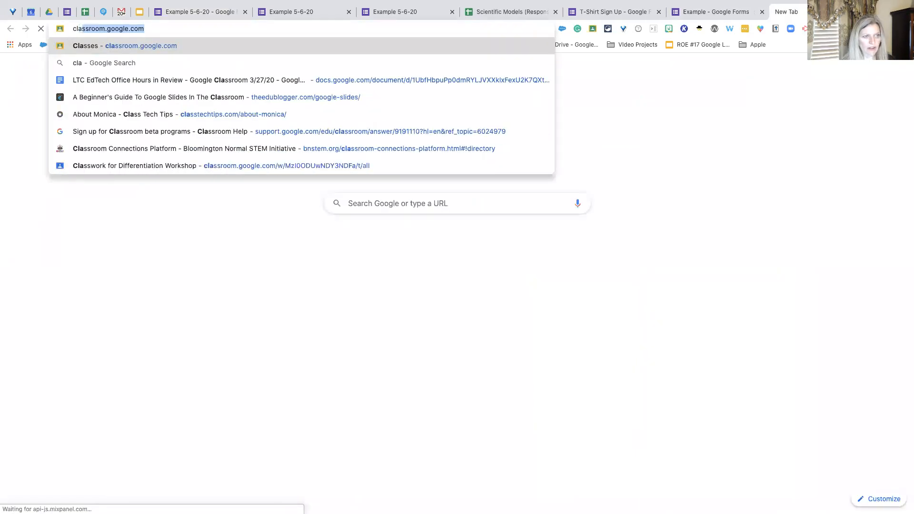
key("Return")
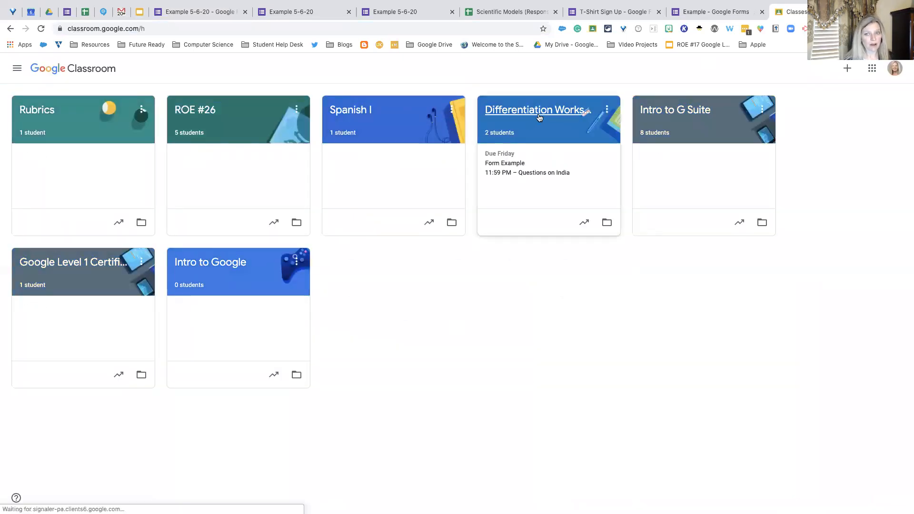
left_click(541, 116)
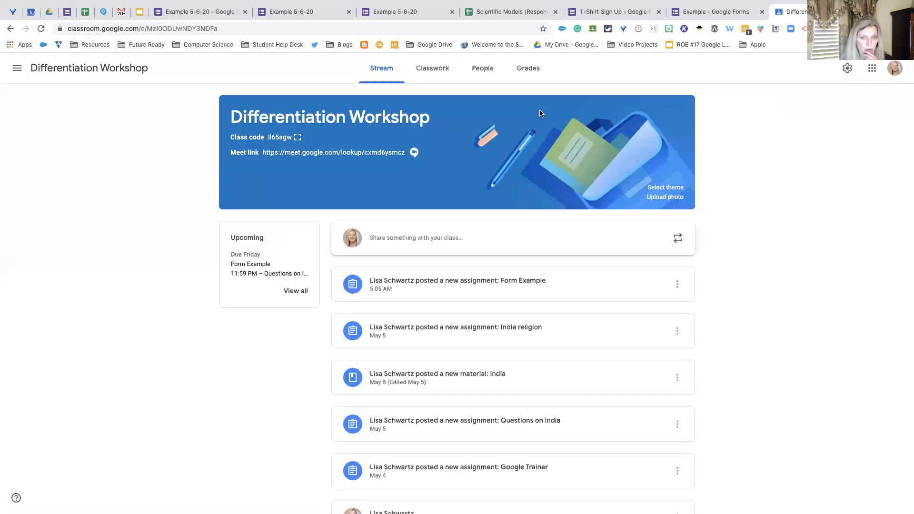
left_click(442, 74)
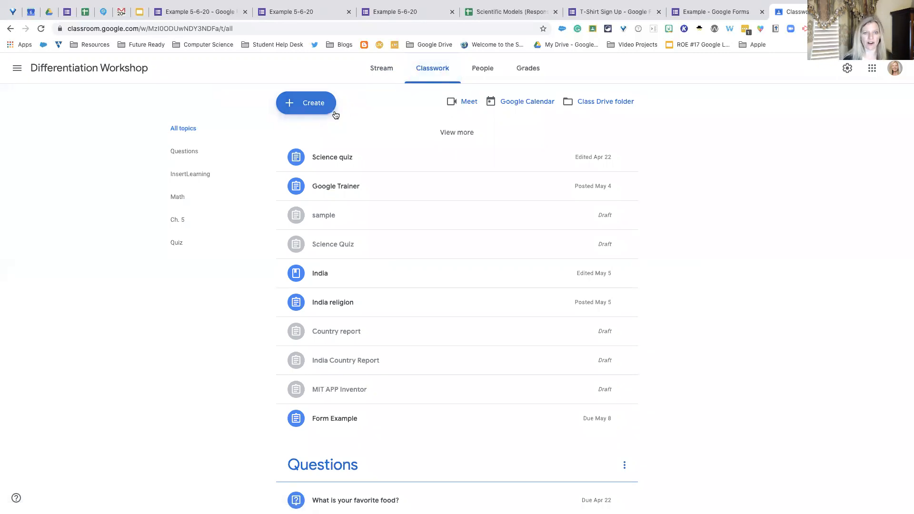
- Create a new assignment in the Differentiation Workshop class with the title Quiz
left_click(320, 107)
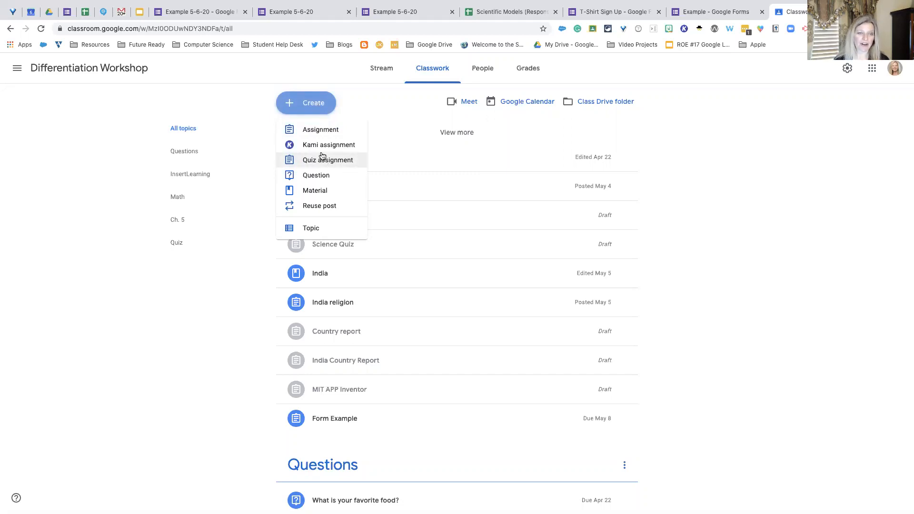
left_click(317, 135)
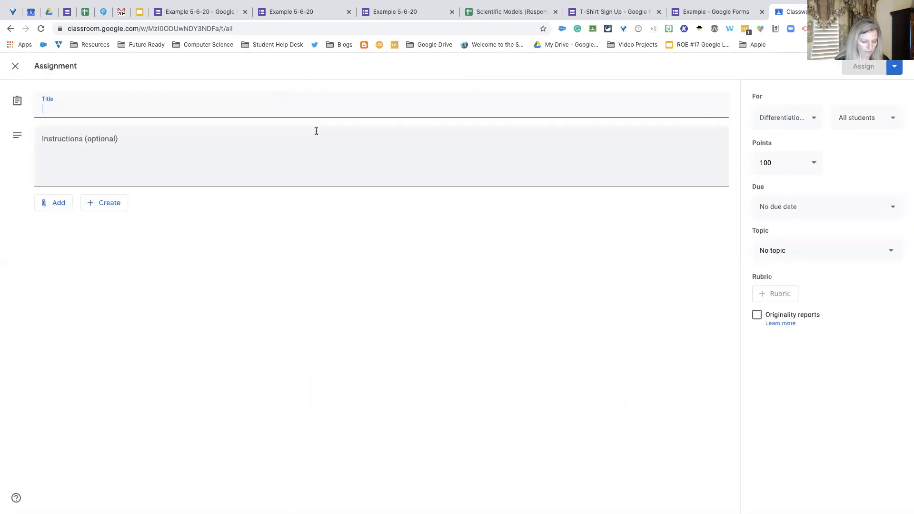
type("Quiz")
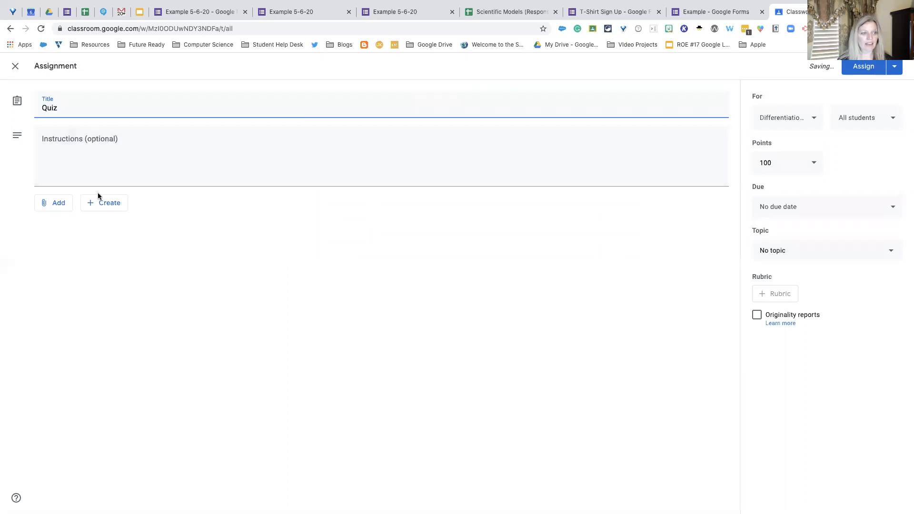
- Return to the Example 5-6-20 form in Google Forms and copy its full-length response link
left_click(63, 204)
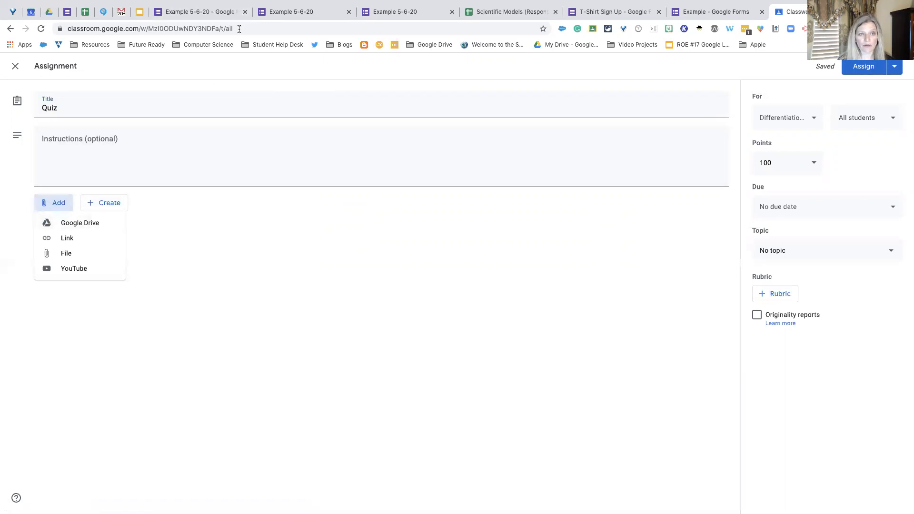
left_click(290, 14)
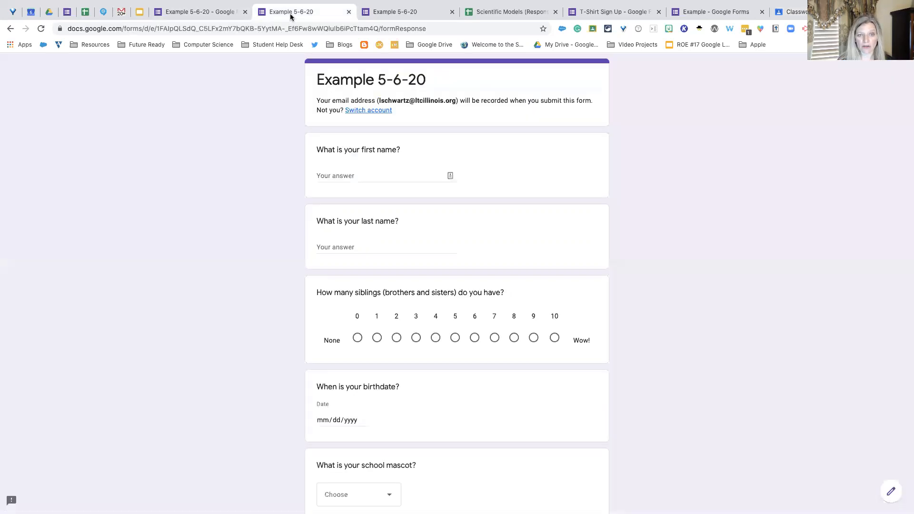
left_click(221, 12)
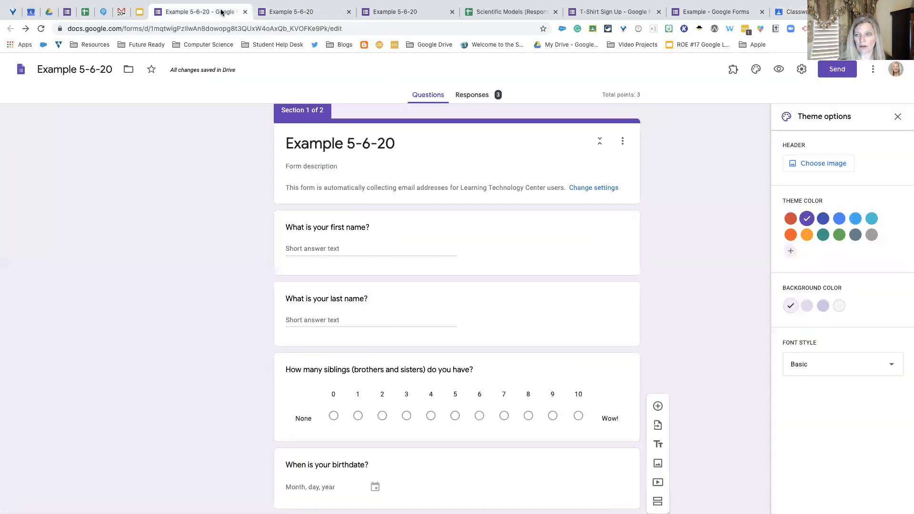
left_click(837, 70)
left_click(420, 139)
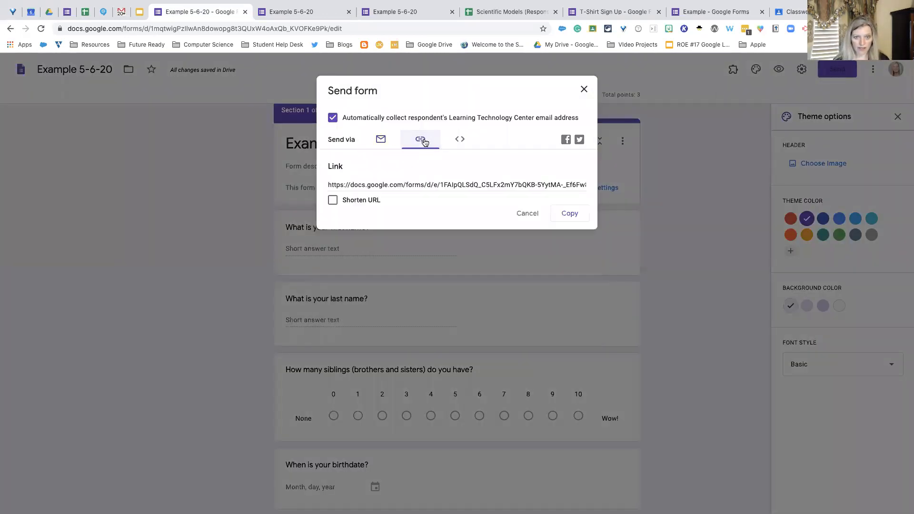
left_click(573, 215)
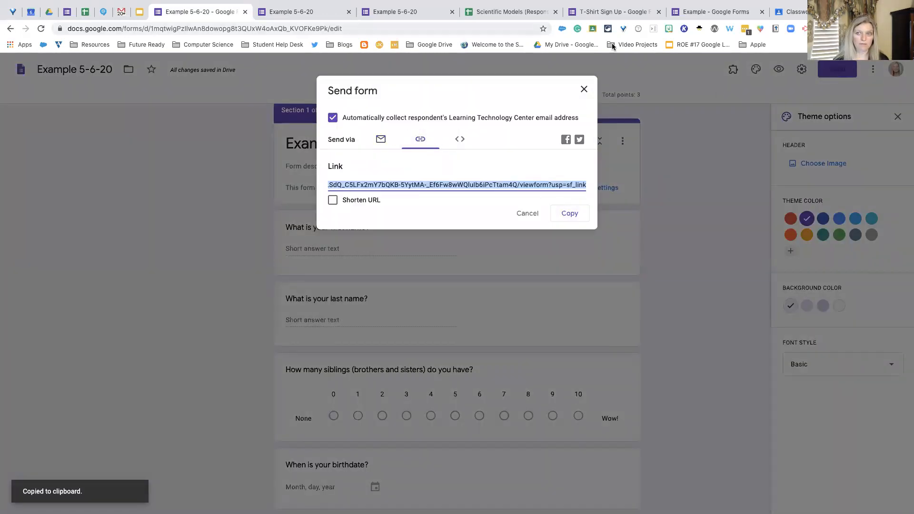
- Switch back to Google Classroom and attach the copied form link to the Quiz assignment
left_click(790, 16)
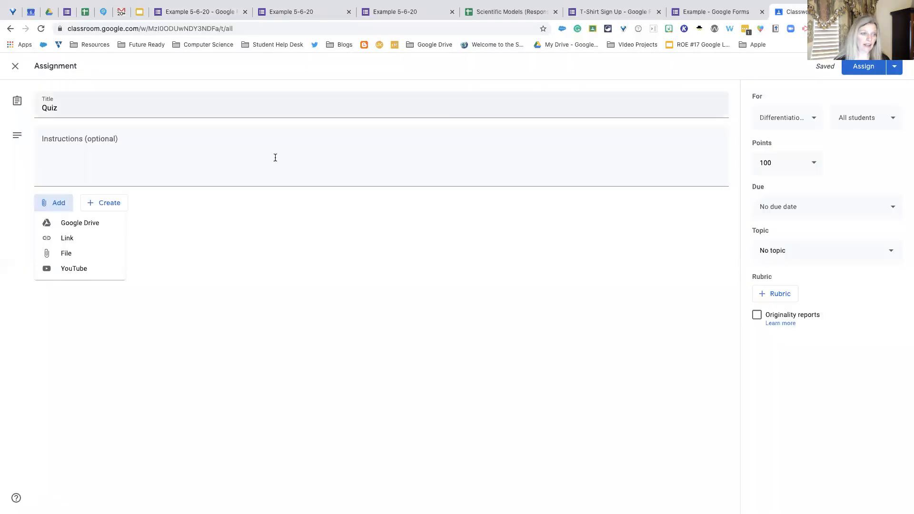
left_click(72, 239)
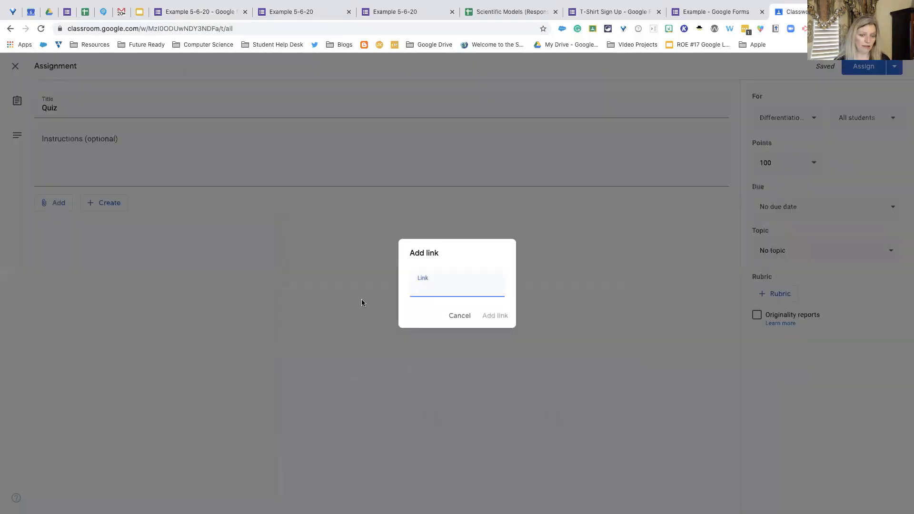
key("ctrl+v")
left_click(486, 317)
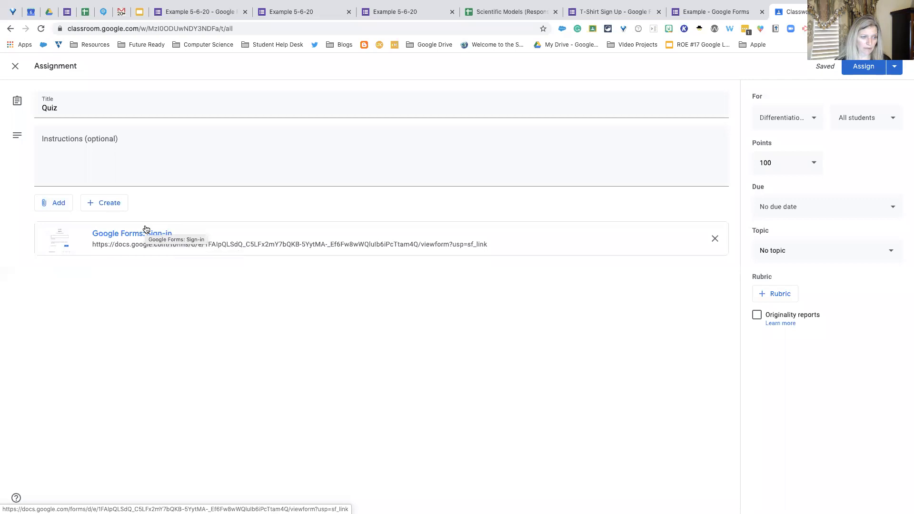
- Attach the Example 5-6-20 form from Google Drive to the Quiz assignment, and test the attached form link in its own tab
left_click(57, 204)
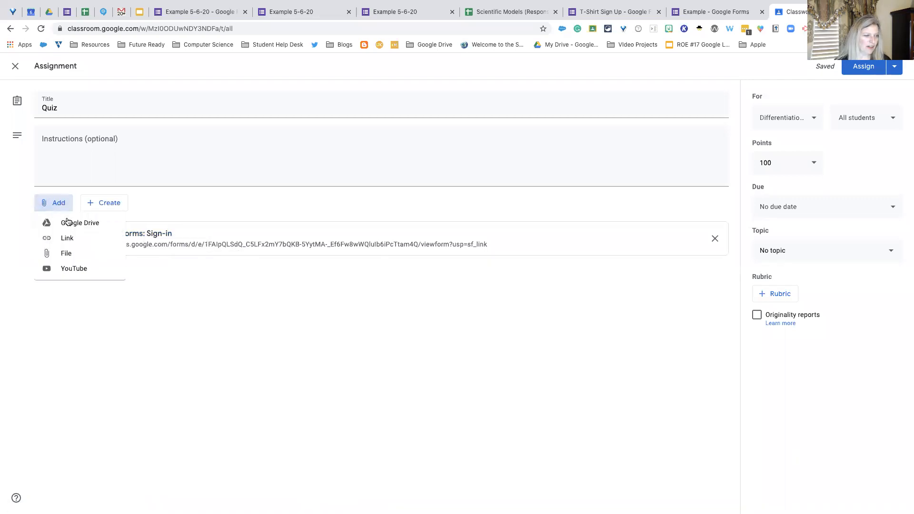
left_click(67, 222)
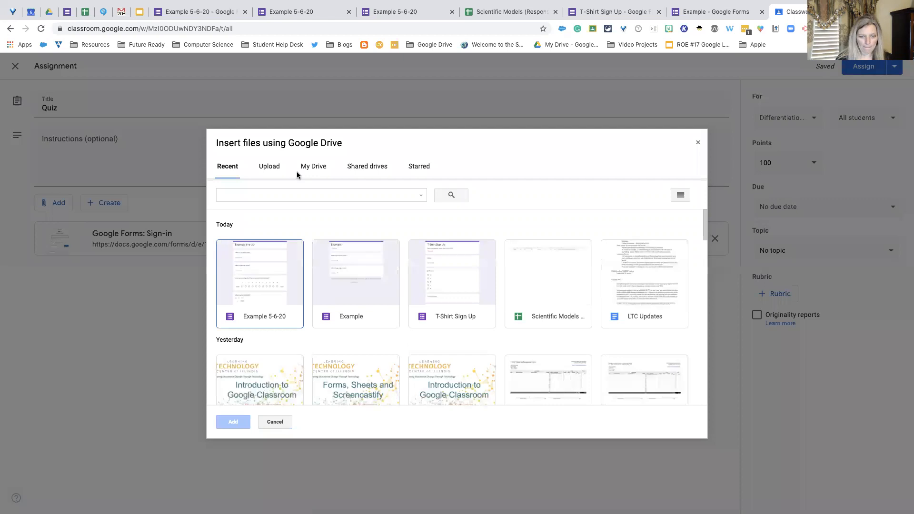
left_click(281, 260)
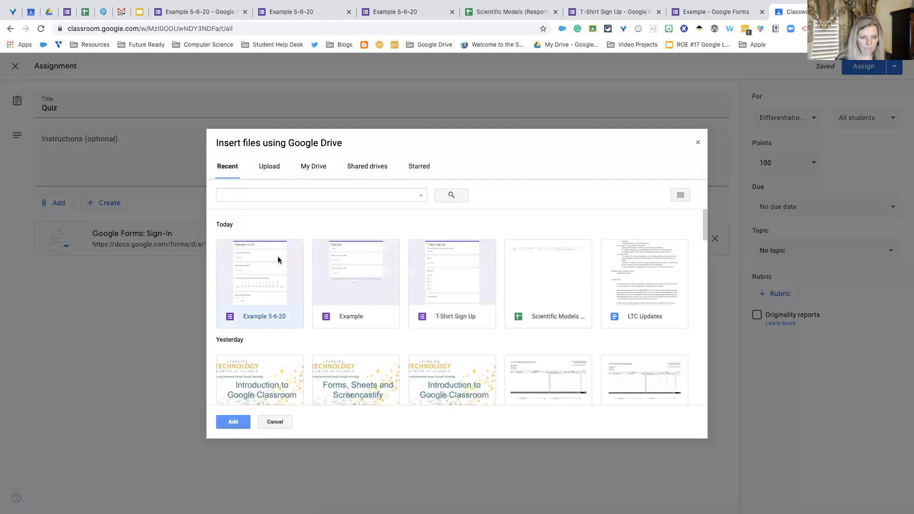
left_click(238, 423)
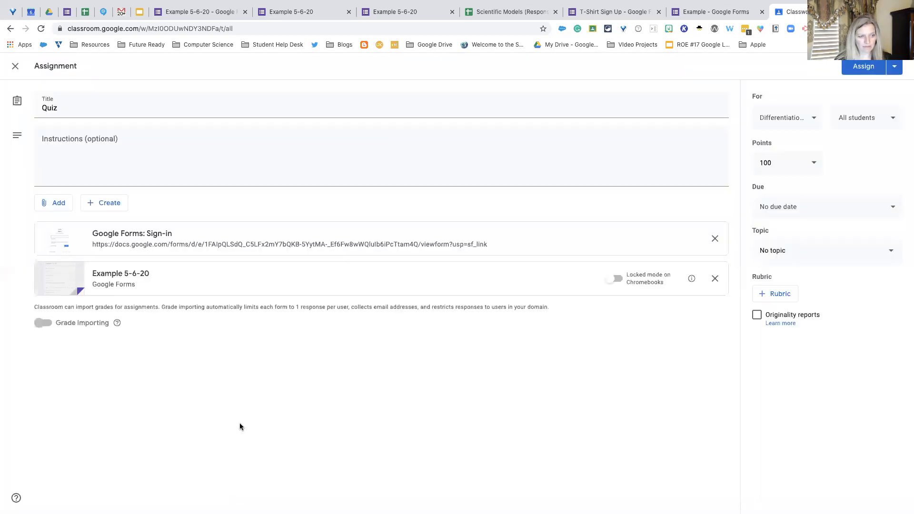
left_click(156, 237)
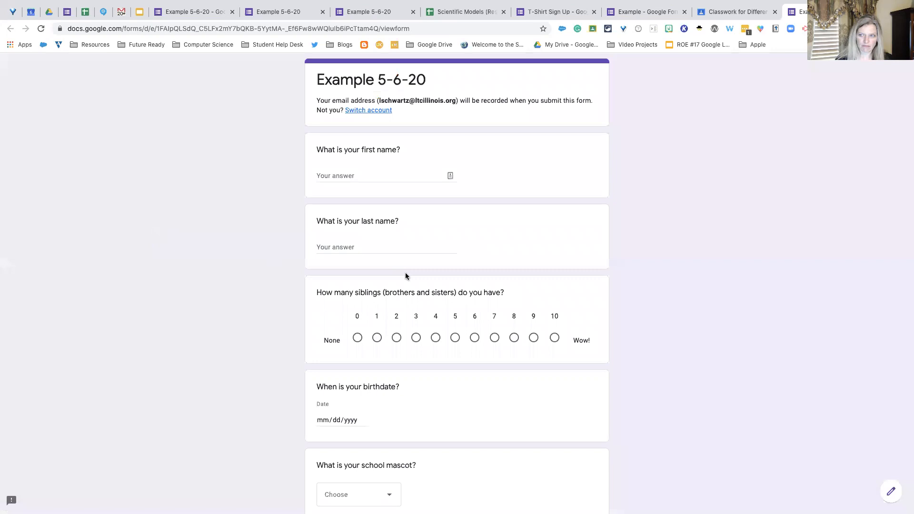
key("super+w")
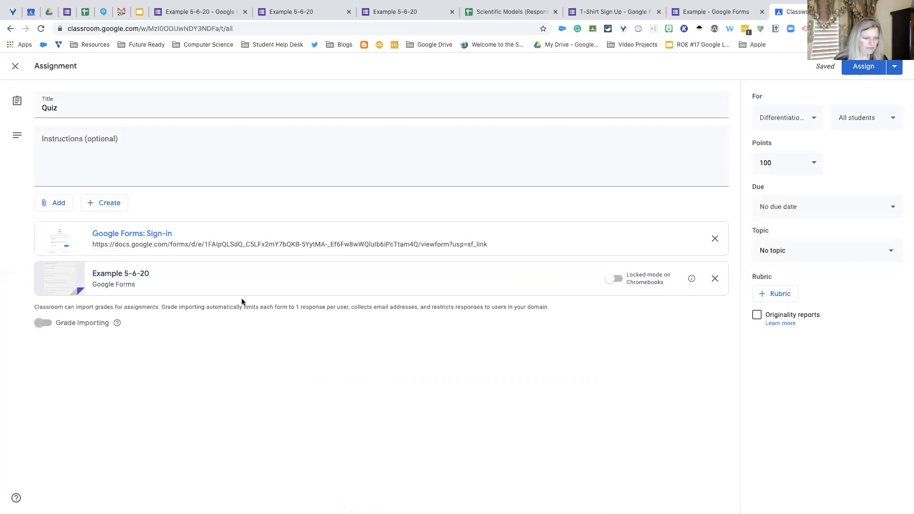
- Turn on locked mode on Chromebooks for the attached Example 5-6-20 form and set the assignment's points to 10
left_click(614, 281)
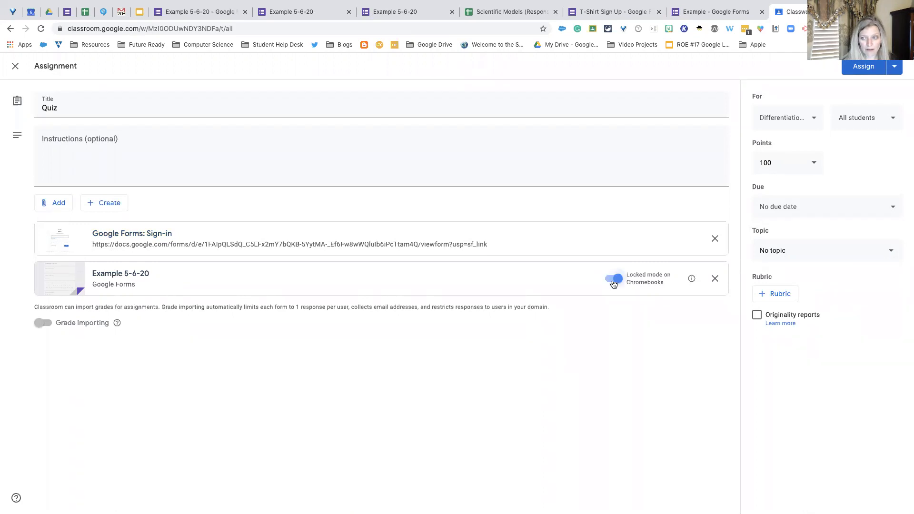
left_click(813, 165)
key("BackSpace")
left_click(823, 207)
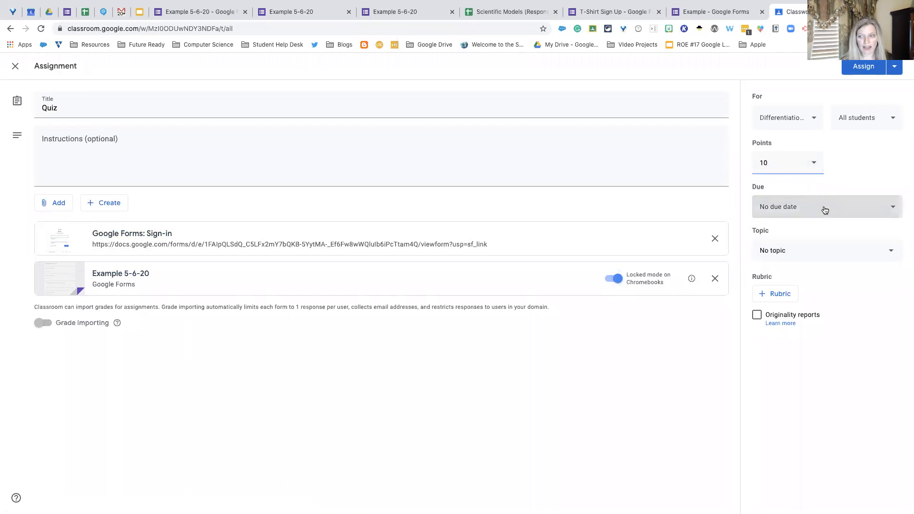
- Set the Quiz assignment's due date to May 12, 2020, and assign it to the class
left_click(890, 207)
left_click(891, 208)
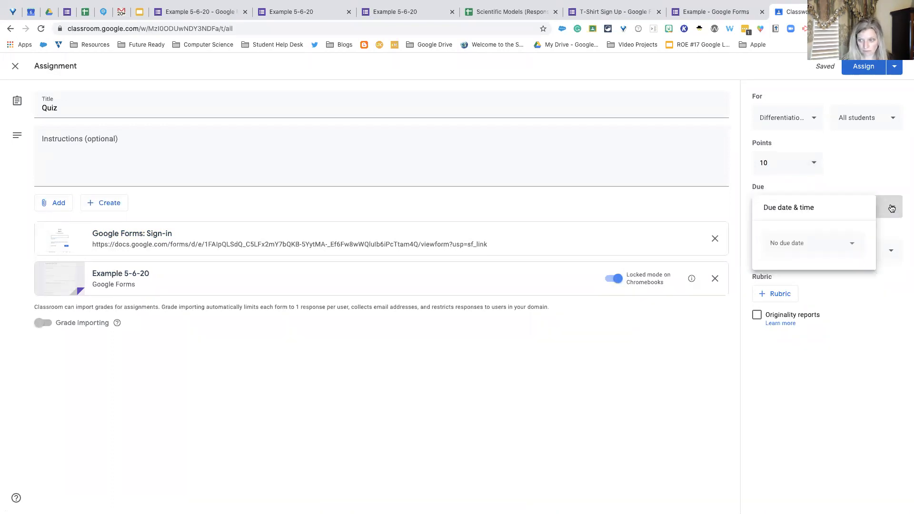
left_click(851, 243)
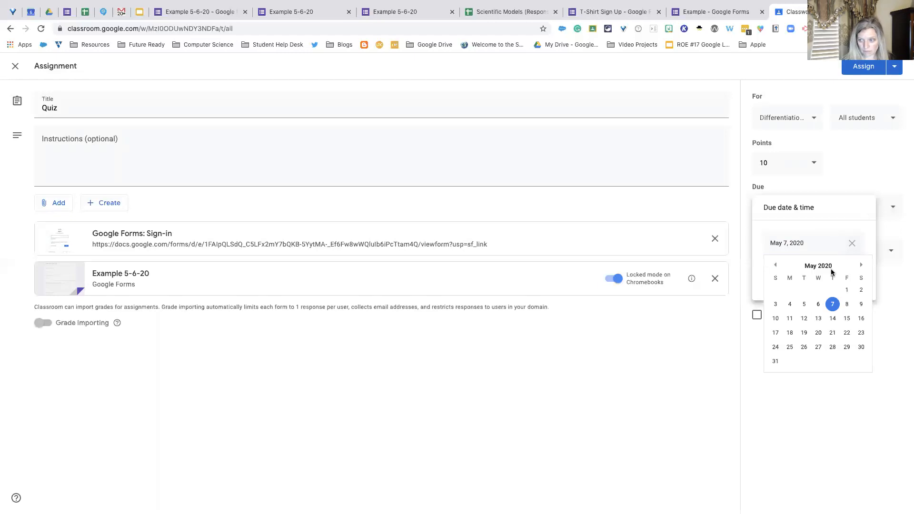
left_click(803, 320)
left_click(839, 158)
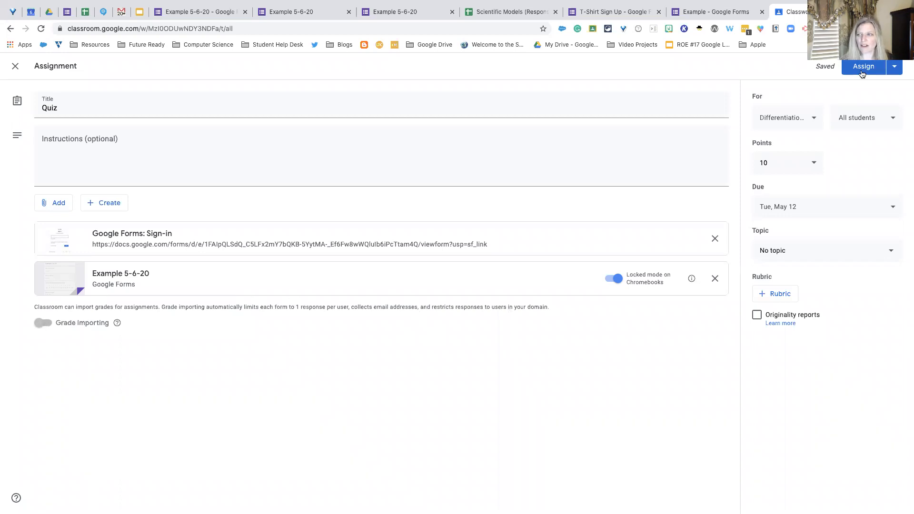
left_click(863, 68)
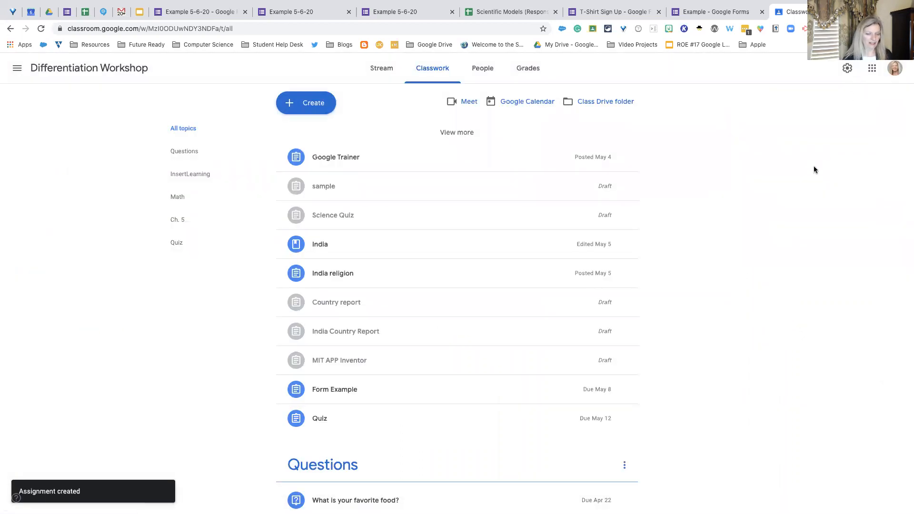
scroll(814, 170, "down", 3)
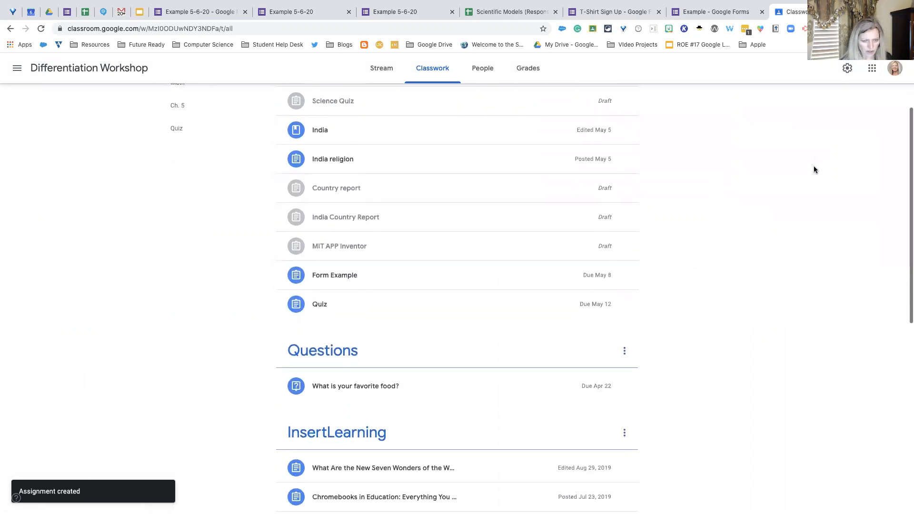
scroll(814, 169, "up", 3)
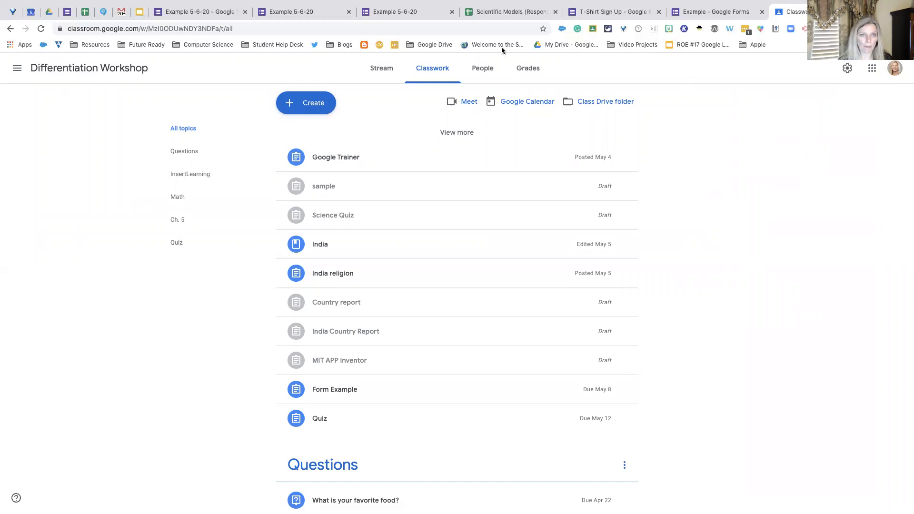
- Switch to the Example 5-6-20 form in Google Forms, dismiss the send dialog, and review the form's quiz settings without changing them
left_click(203, 12)
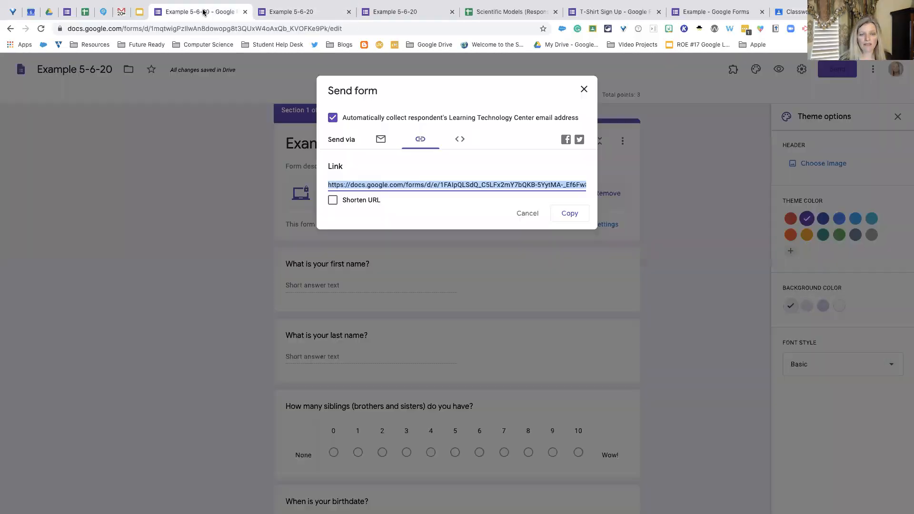
left_click(529, 213)
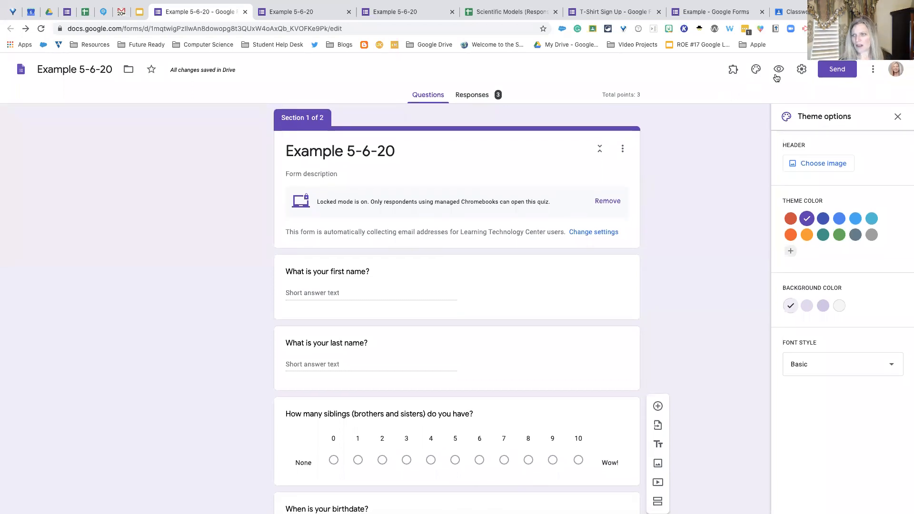
left_click(801, 69)
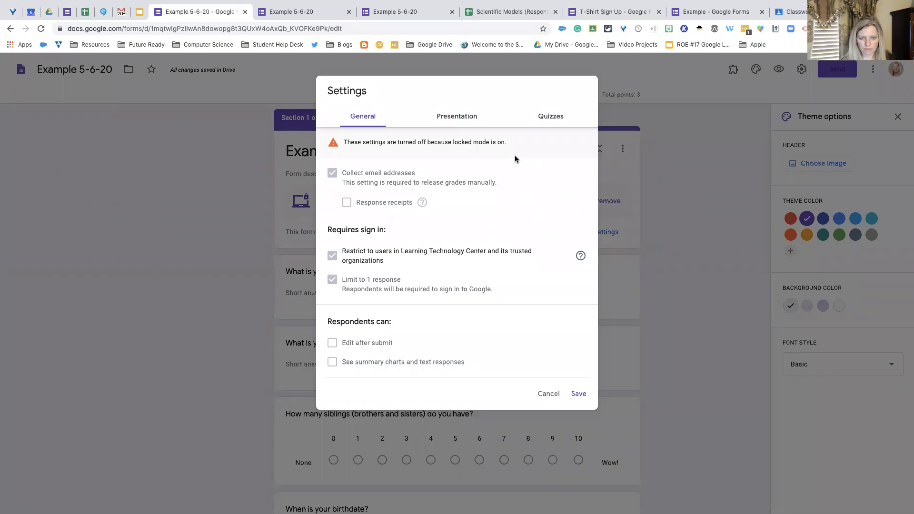
left_click(542, 118)
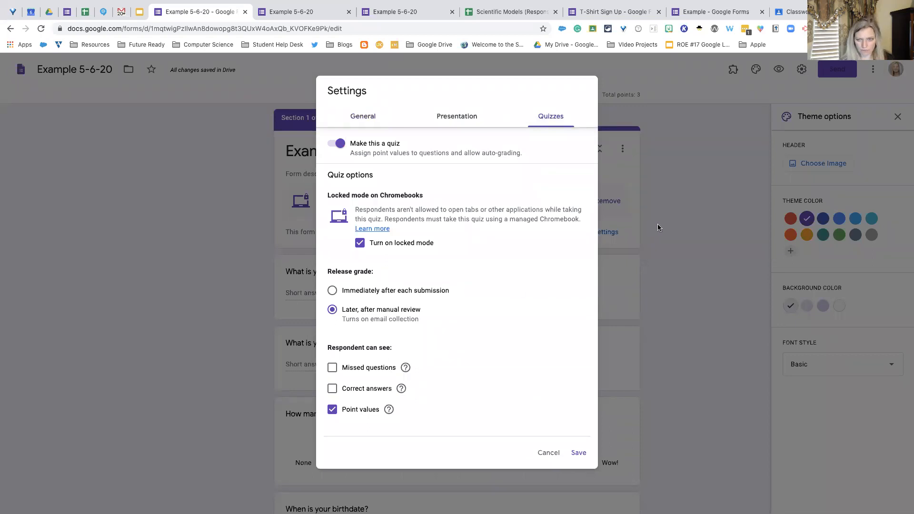
left_click(685, 196)
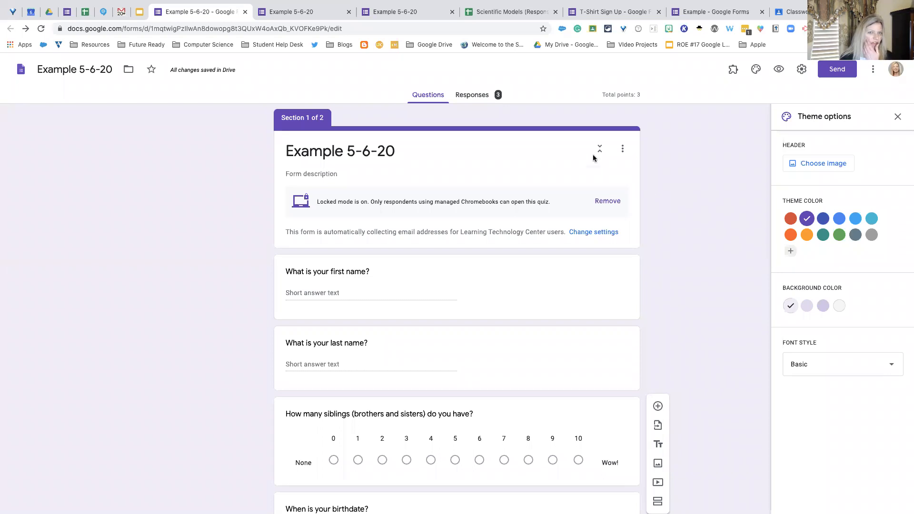
- Review the summary of the form's responses, including the insights, frequently missed questions, scores and answer charts
left_click(479, 100)
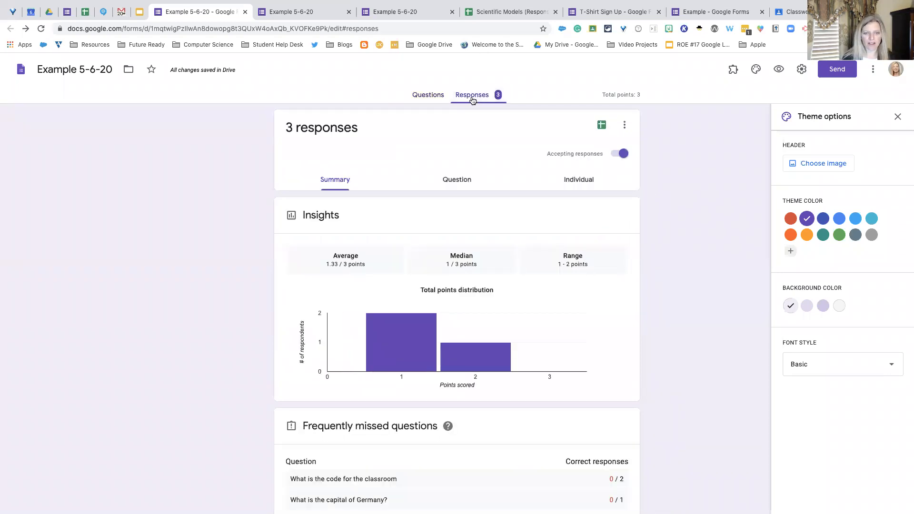
scroll(430, 134, "down", 2)
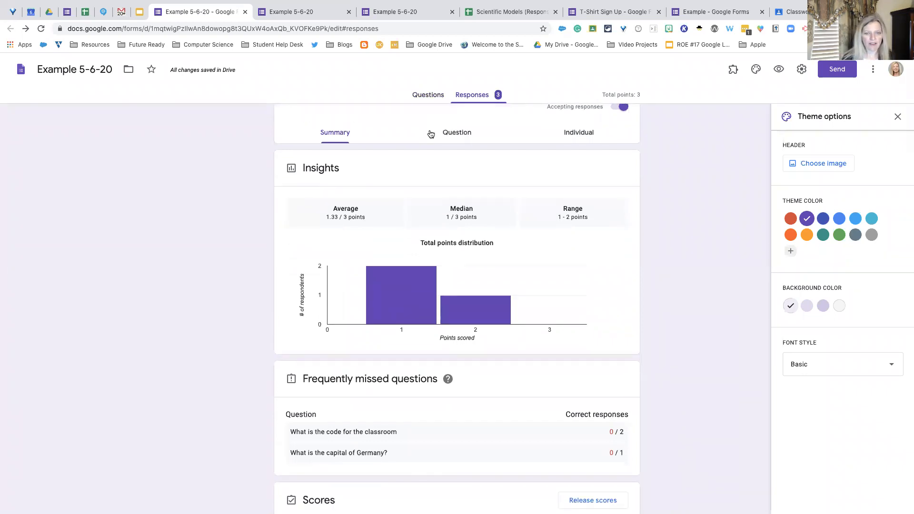
scroll(431, 134, "up", 2)
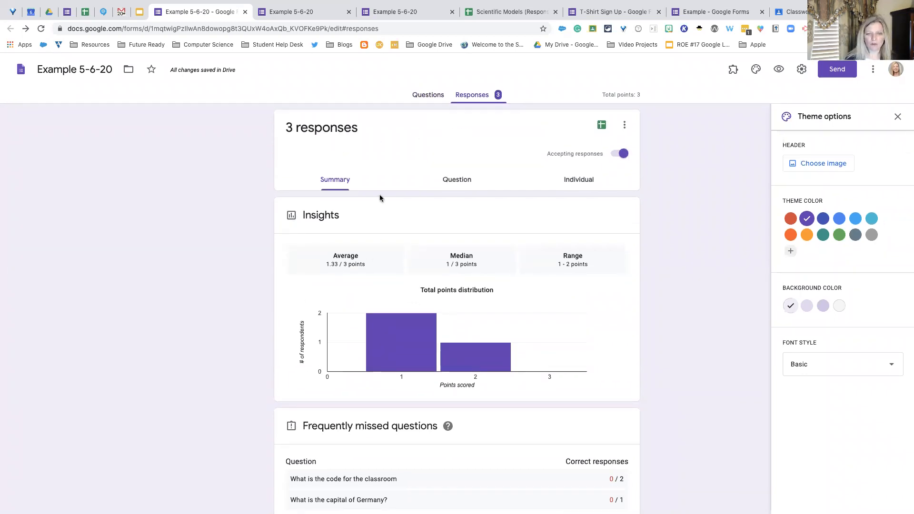
scroll(379, 197, "down", 3)
scroll(379, 198, "up", 3)
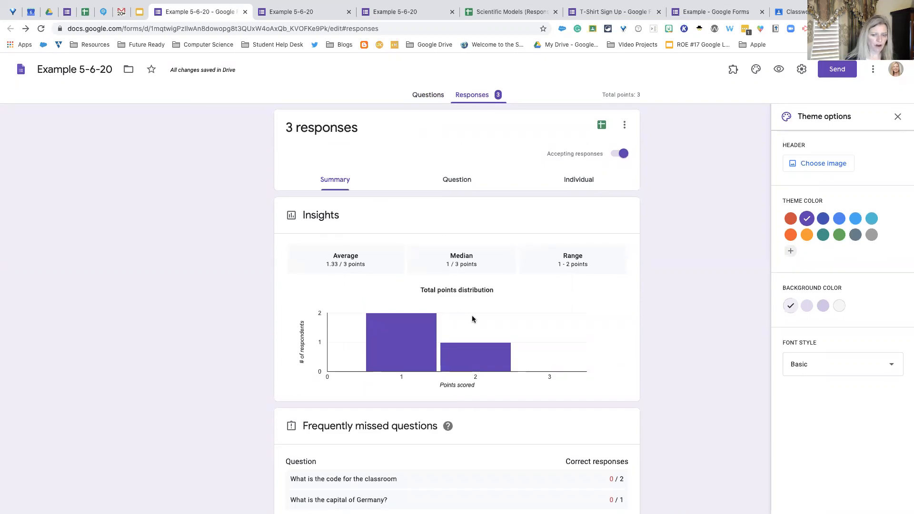
scroll(567, 313, "down", 5)
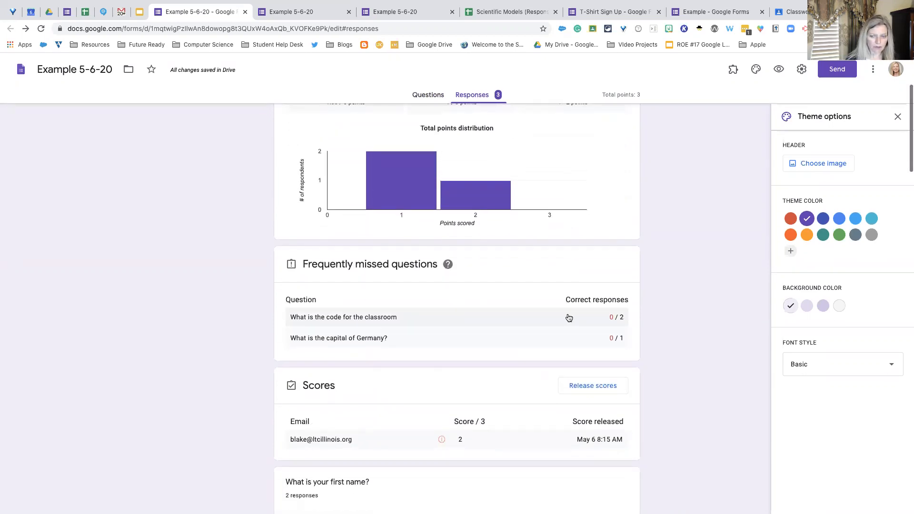
scroll(569, 317, "down", 1)
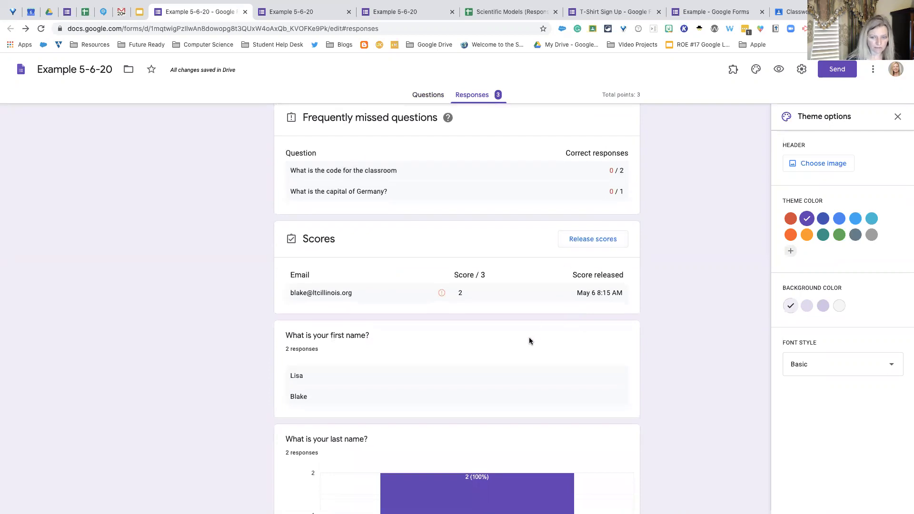
scroll(527, 341, "down", 4)
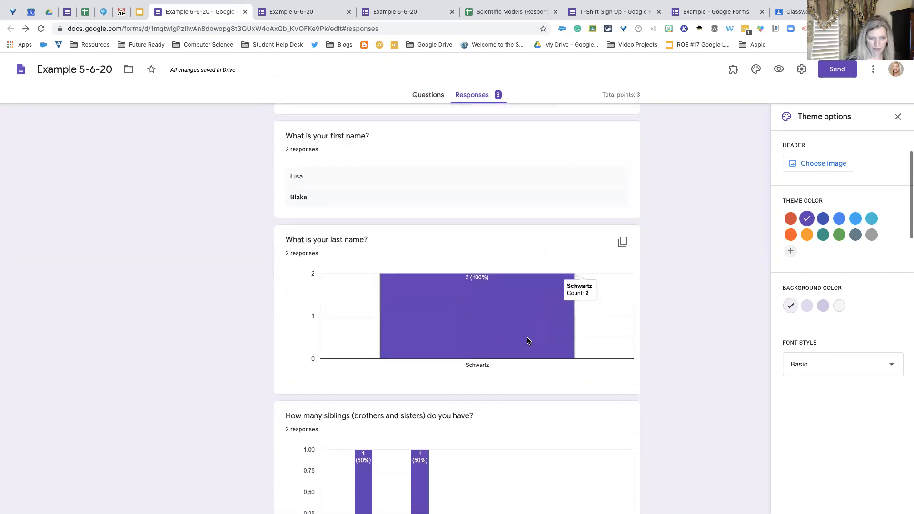
scroll(527, 341, "up", 10)
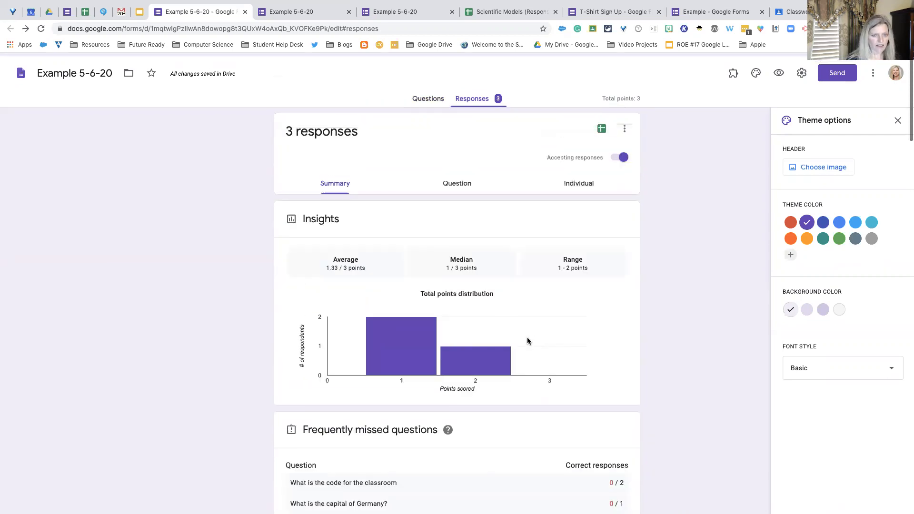
- View the responses question by question and read the answers to "Write about your favorite school lunch?"
left_click(465, 182)
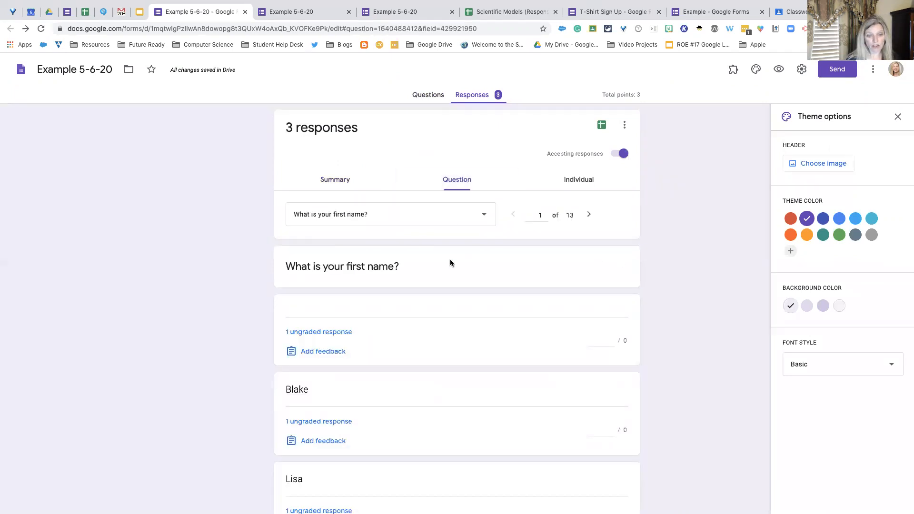
scroll(408, 342, "down", 3)
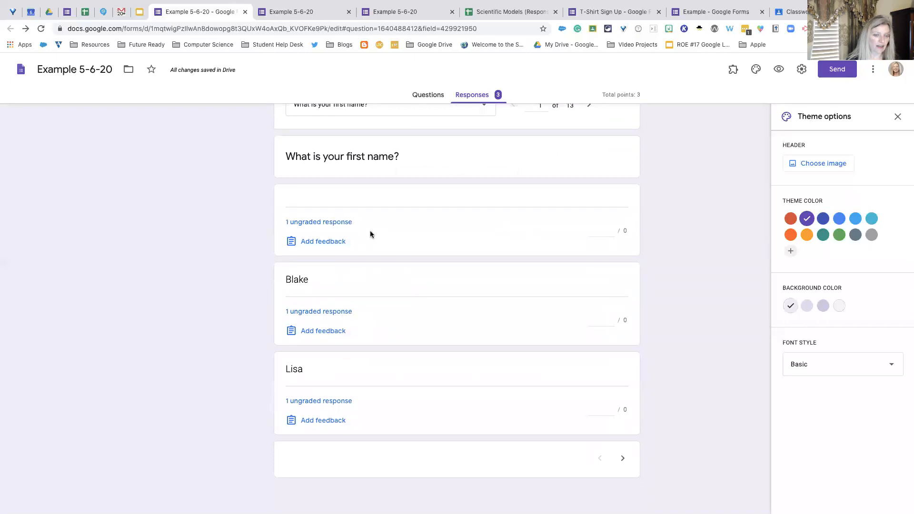
scroll(377, 240, "up", 3)
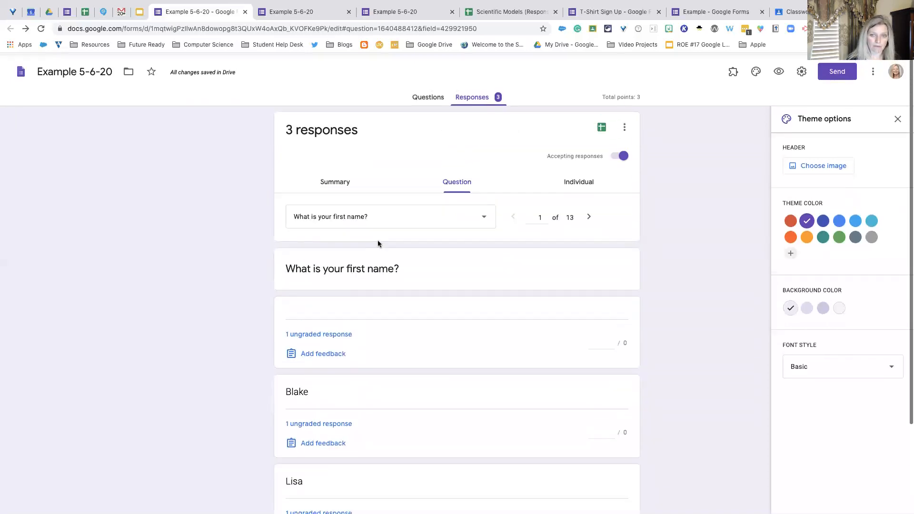
left_click(484, 215)
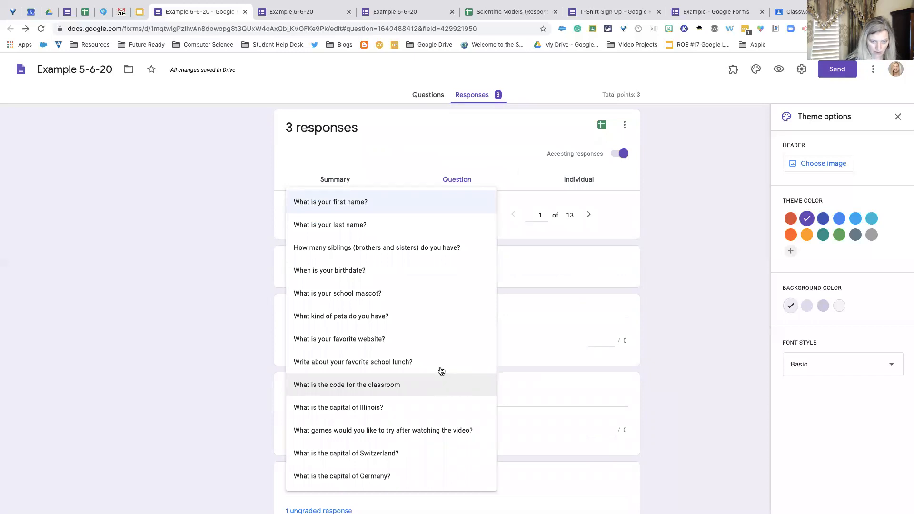
left_click(409, 362)
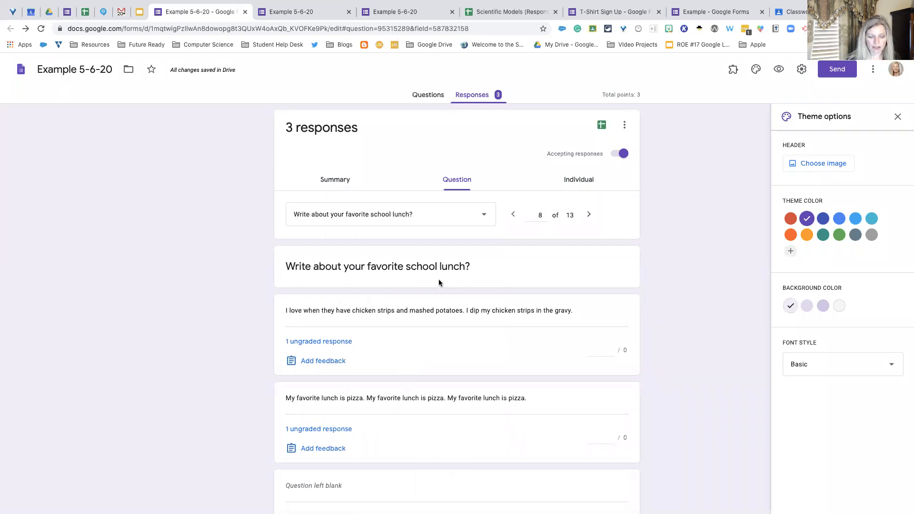
scroll(438, 285, "down", 4)
scroll(439, 300, "up", 4)
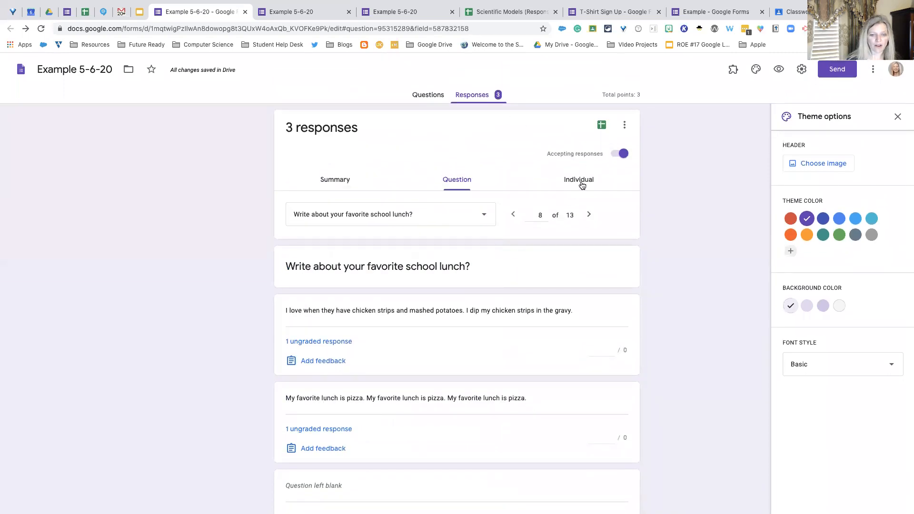
scroll(394, 301, "down", 3)
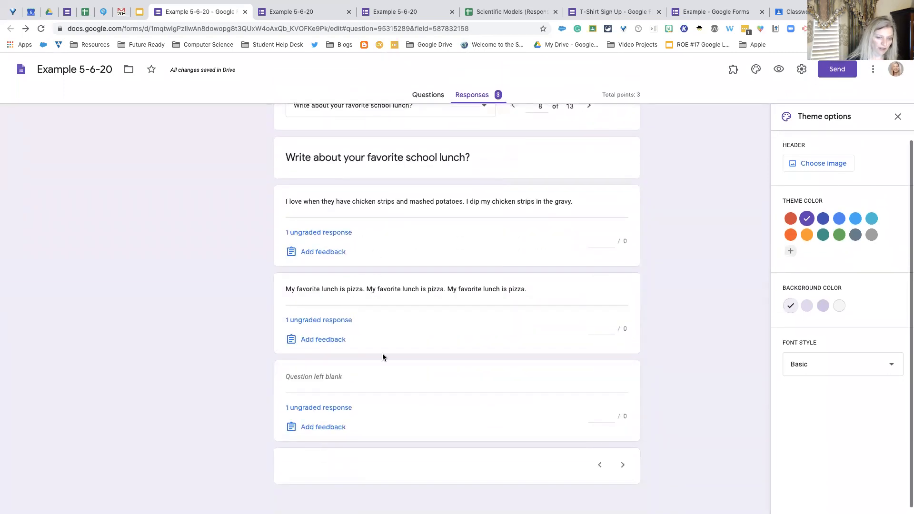
scroll(476, 219, "up", 3)
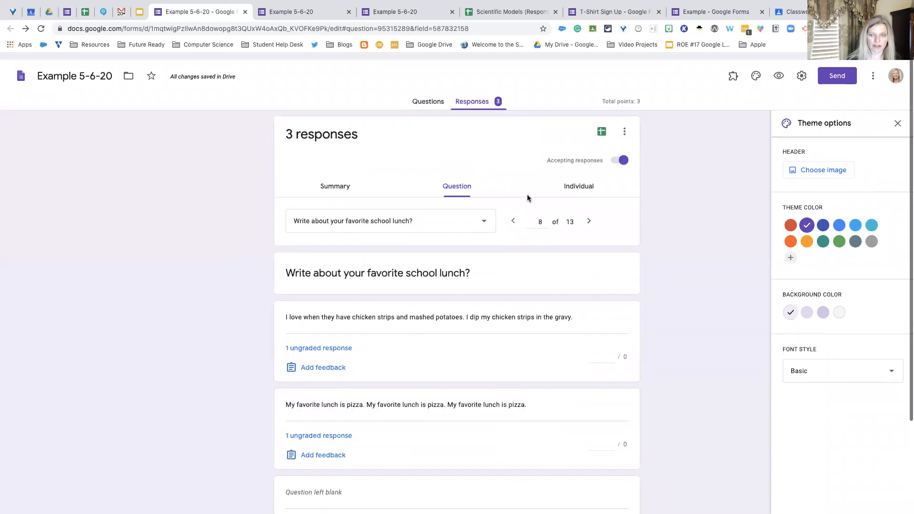
- View the individual responses and look through the answers and feedback fields of the first response
left_click(592, 179)
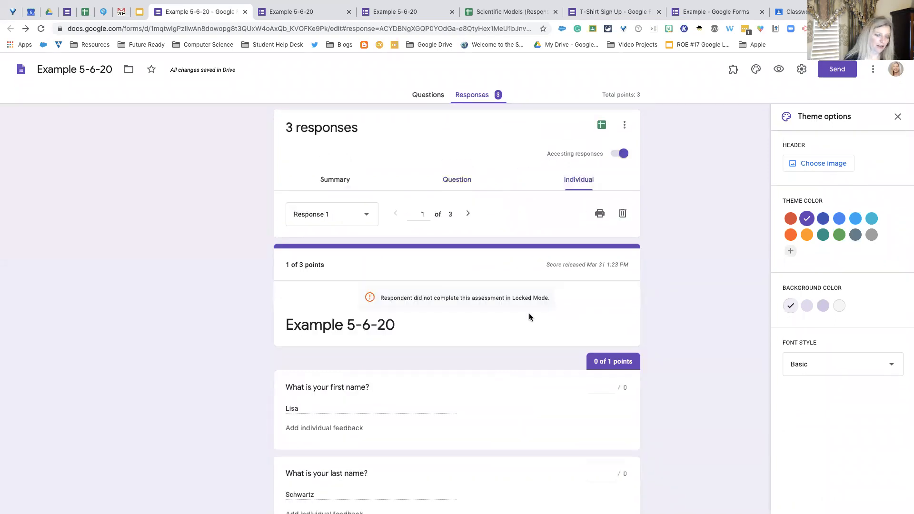
scroll(532, 328, "down", 2)
scroll(533, 331, "down", 8)
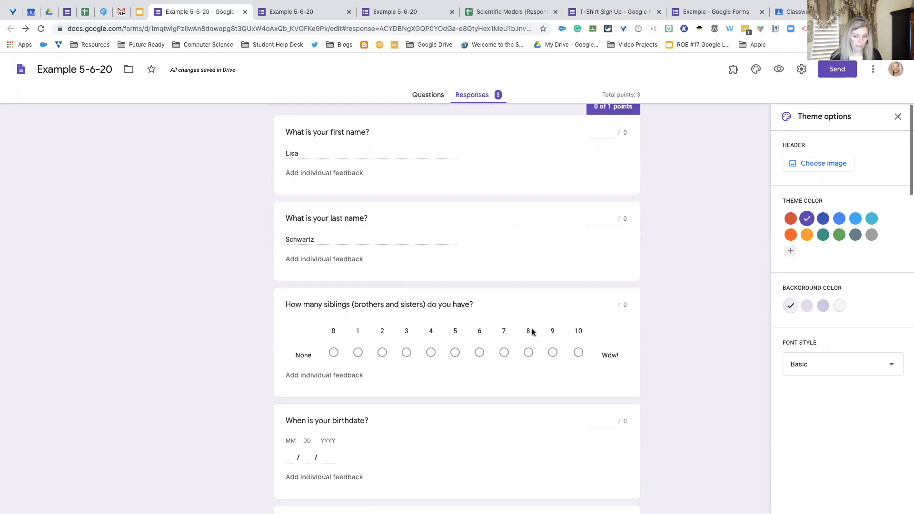
scroll(532, 332, "down", 3)
scroll(532, 330, "up", 15)
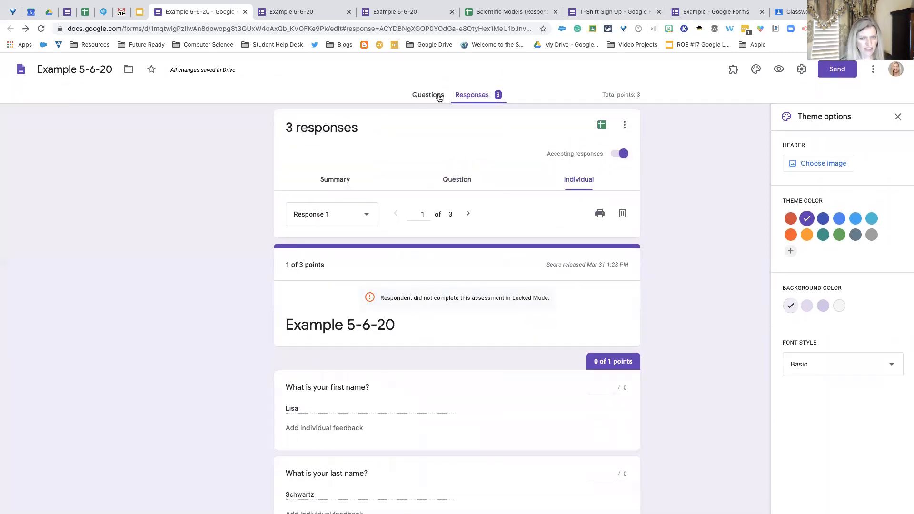
- Go back to the response summary and check the frequently missed questions and the scores section with its score release option
left_click(342, 182)
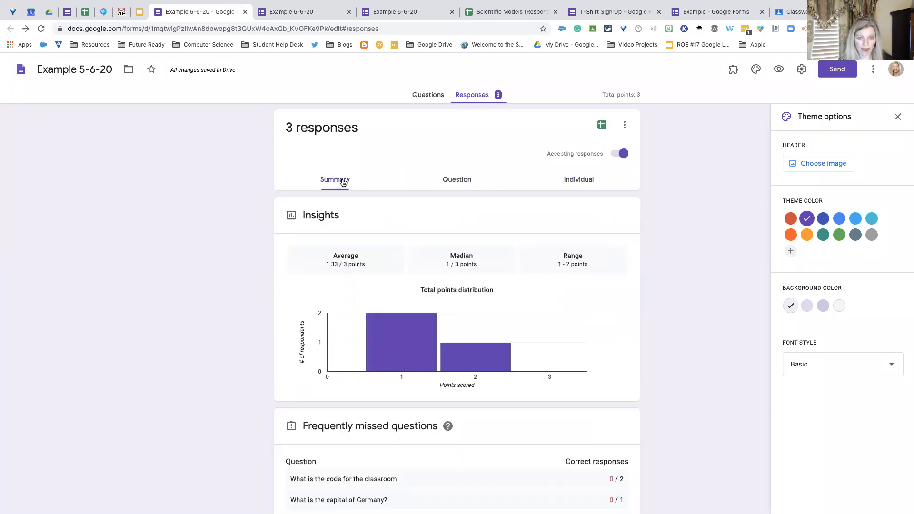
scroll(415, 285, "down", 5)
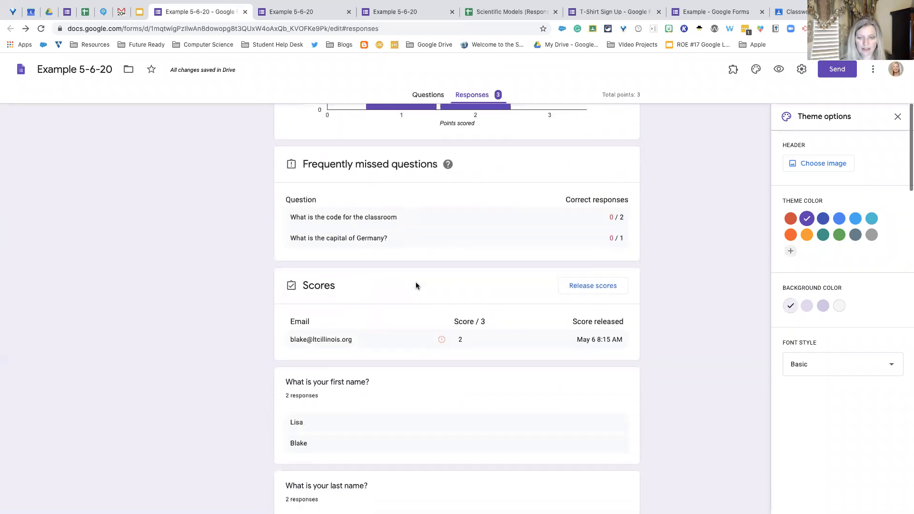
scroll(425, 280, "up", 5)
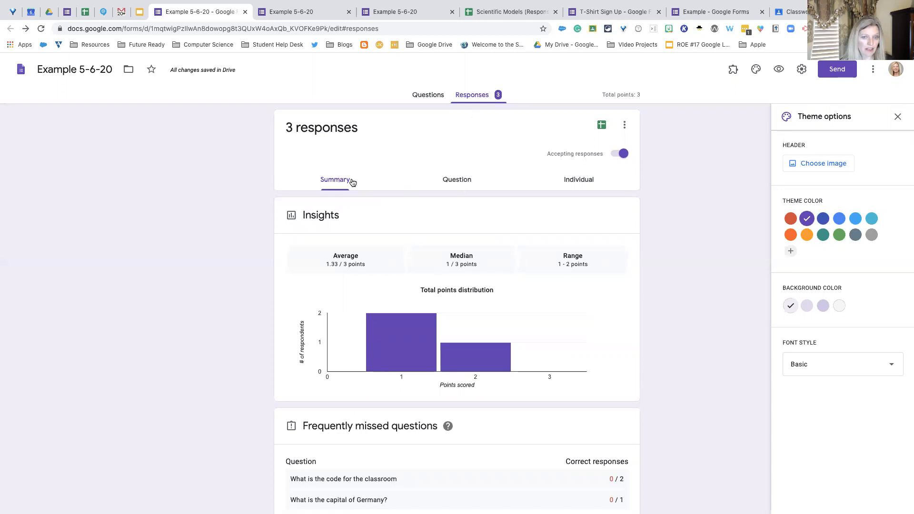
scroll(504, 259, "down", 7)
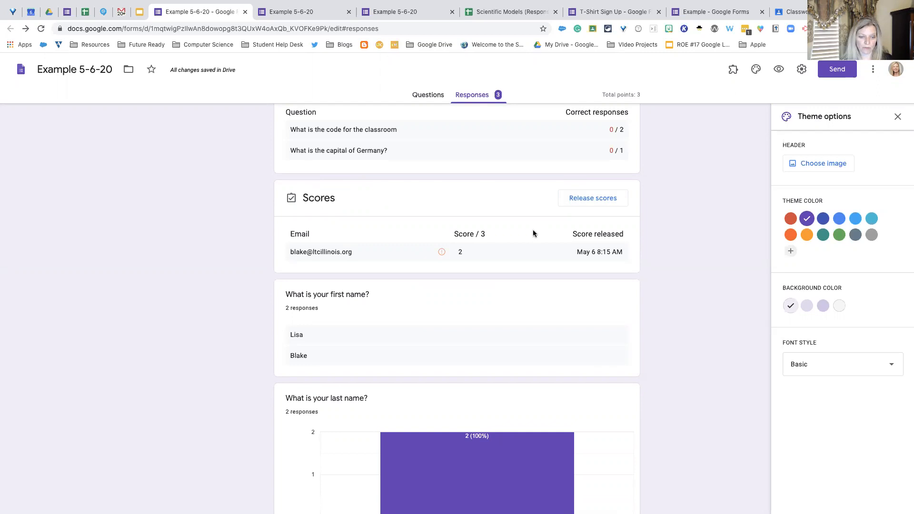
scroll(532, 229, "up", 7)
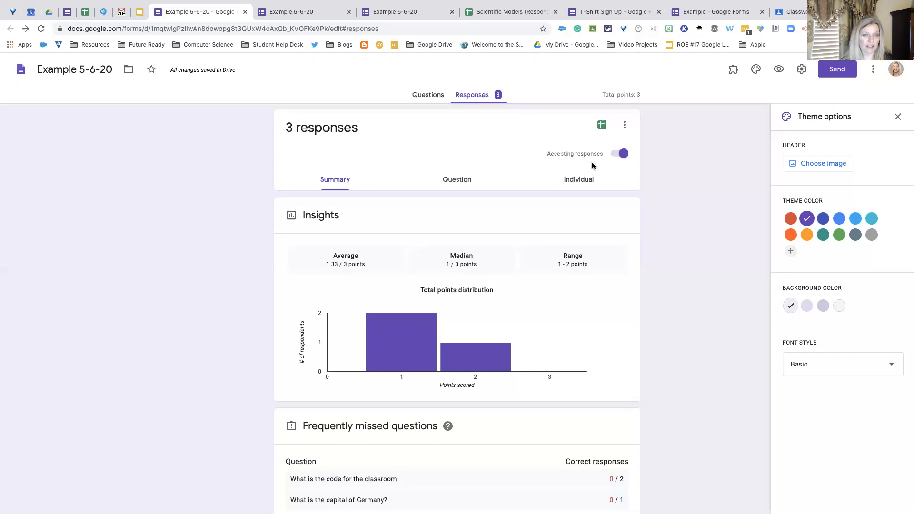
- Stop accepting responses, open the message for respondents for editing, and turn accepting responses back on
left_click(624, 154)
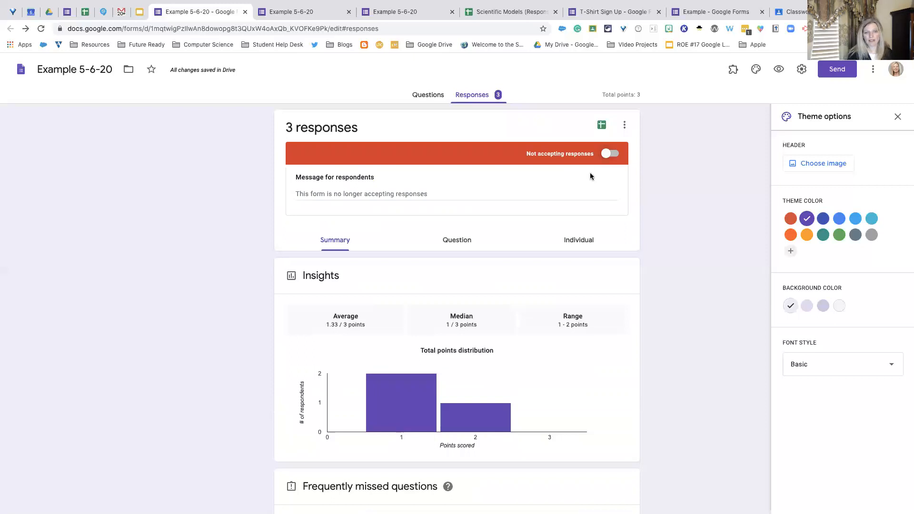
left_click(432, 197)
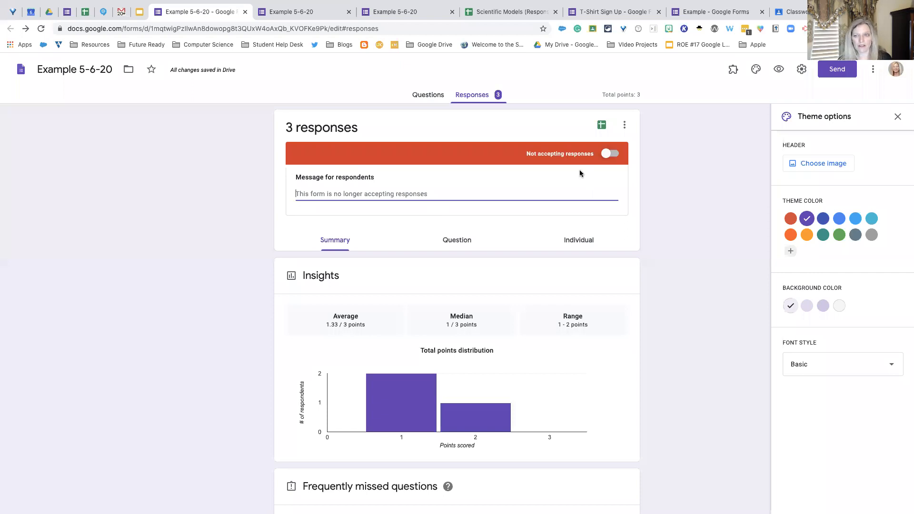
left_click(603, 155)
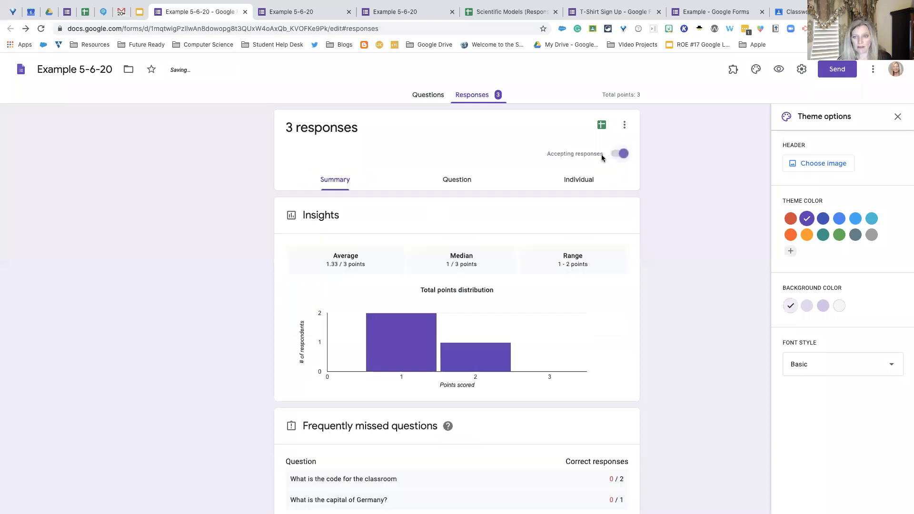
- Look through the additional response options, including email notifications, response destination, unlinking, CSV download, printing and deletion
left_click(626, 127)
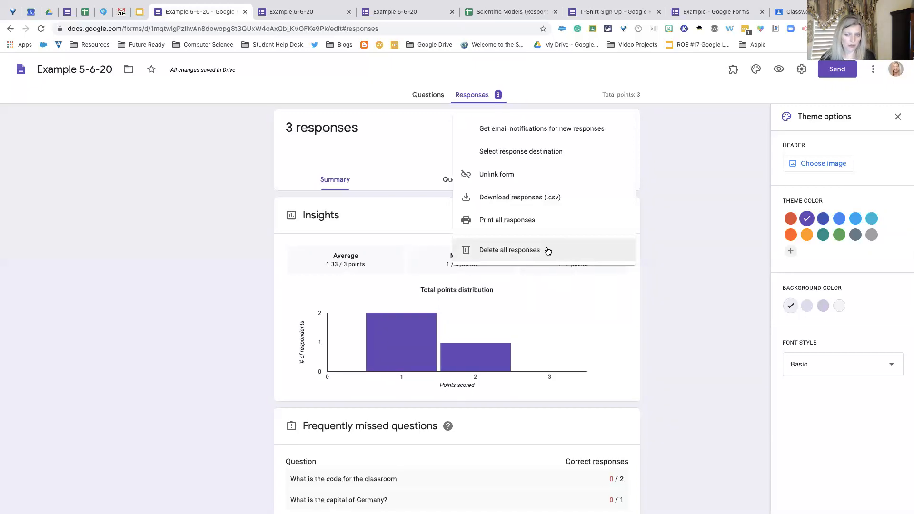
left_click(682, 162)
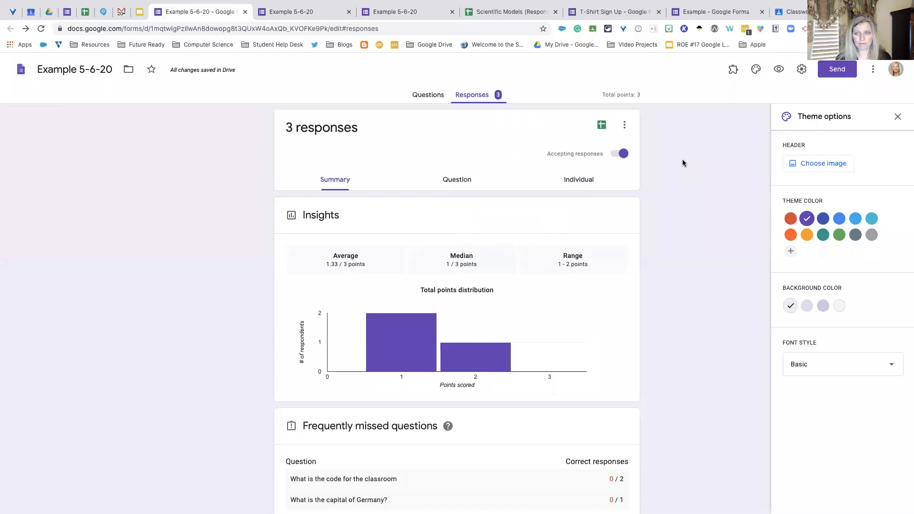
- View the collected responses in the linked Google Sheets spreadsheet and return to the form's response summary
left_click(602, 129)
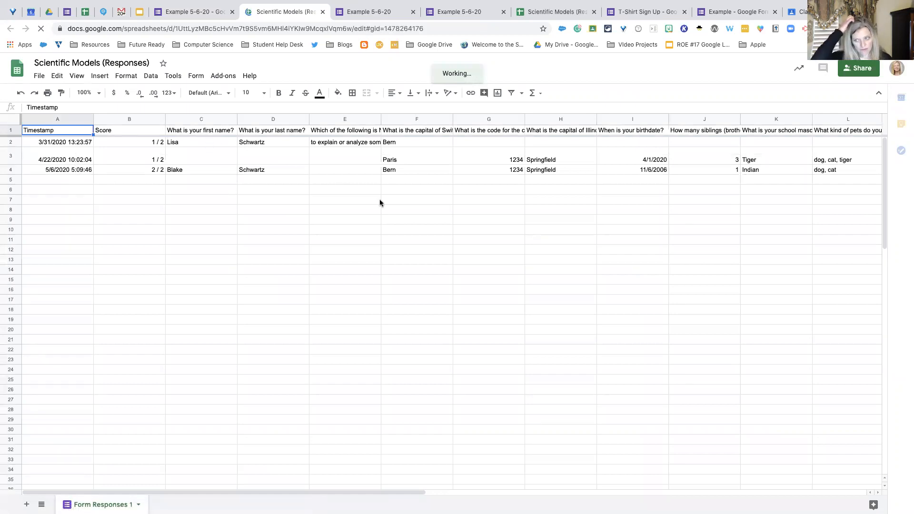
left_click(303, 120)
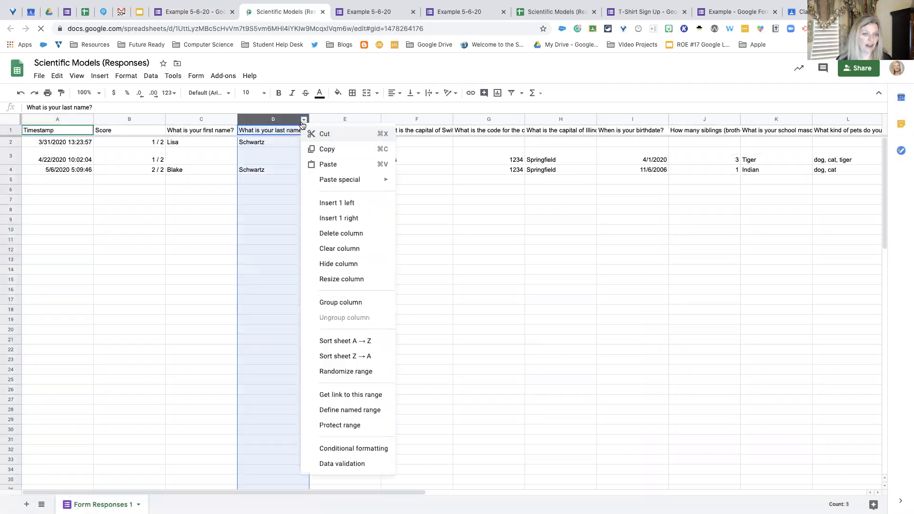
left_click(210, 180)
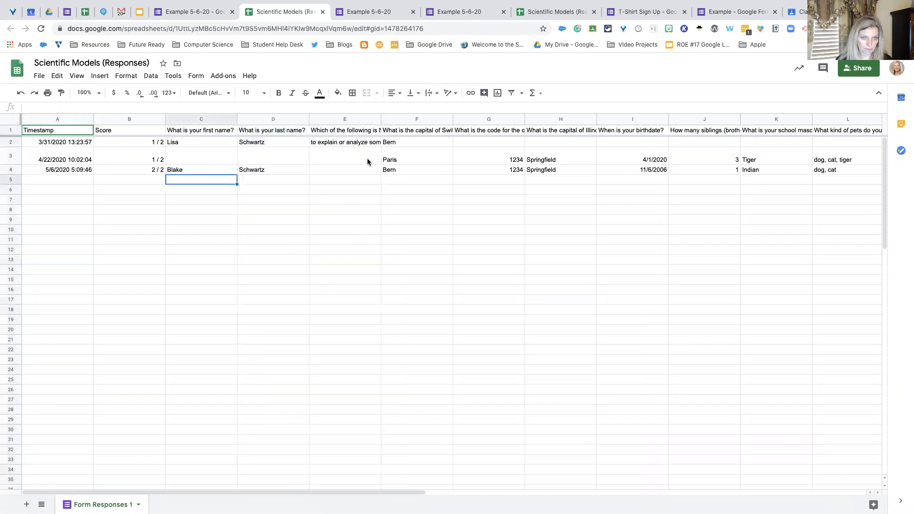
left_click(209, 15)
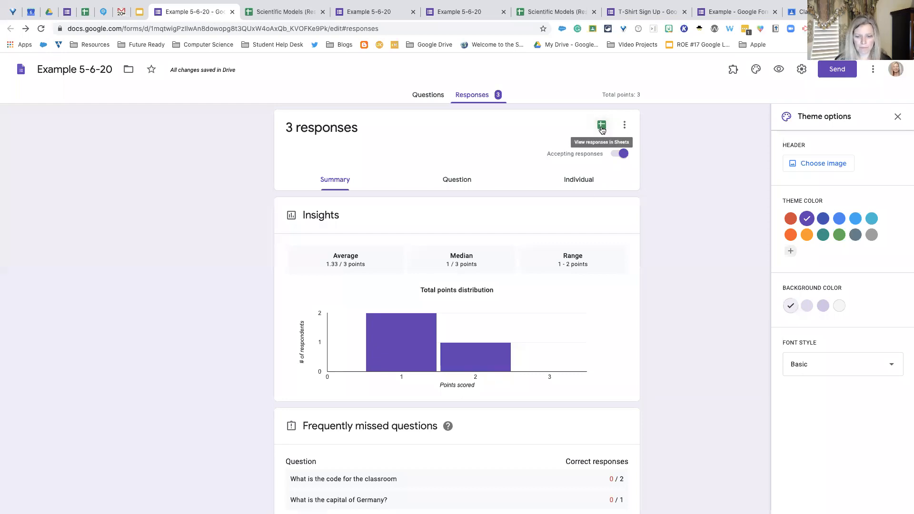
scroll(601, 127, "down", 1)
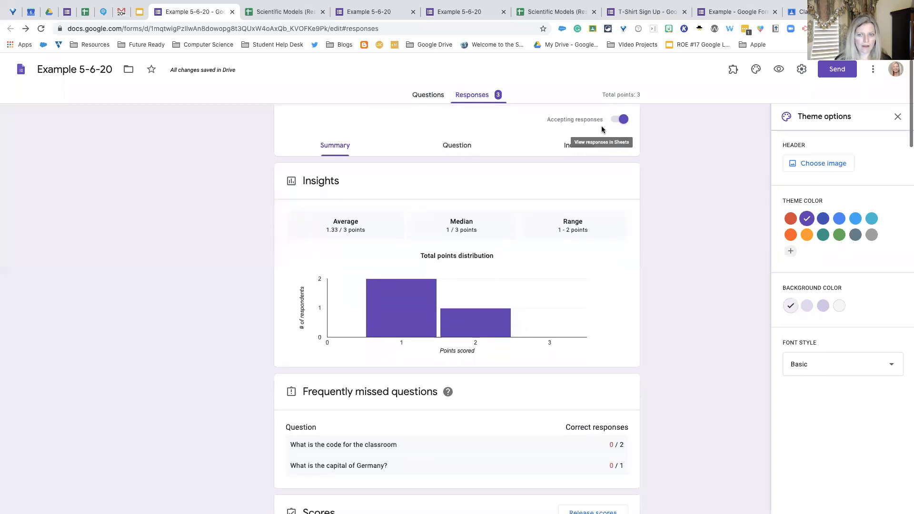
scroll(601, 127, "up", 1)
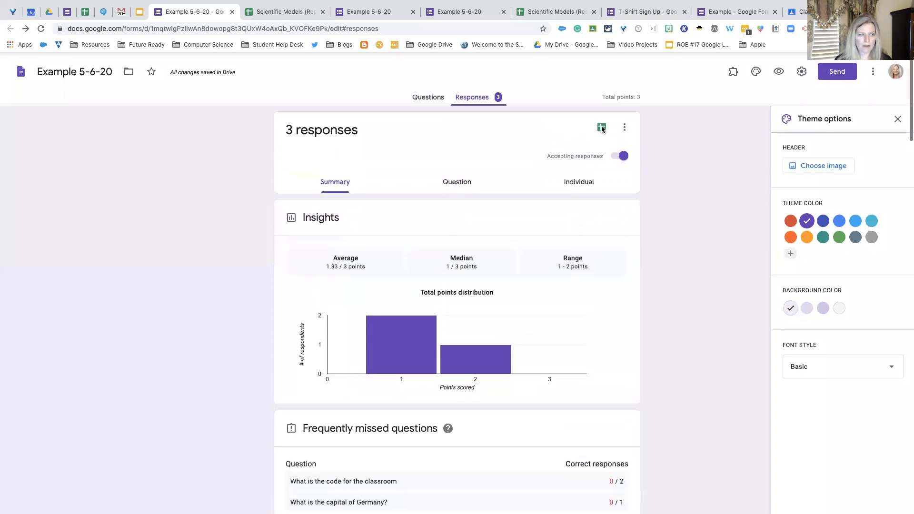
- Browse the My Drive folders available as a destination for the form, and close the folder list without moving it
left_click(129, 70)
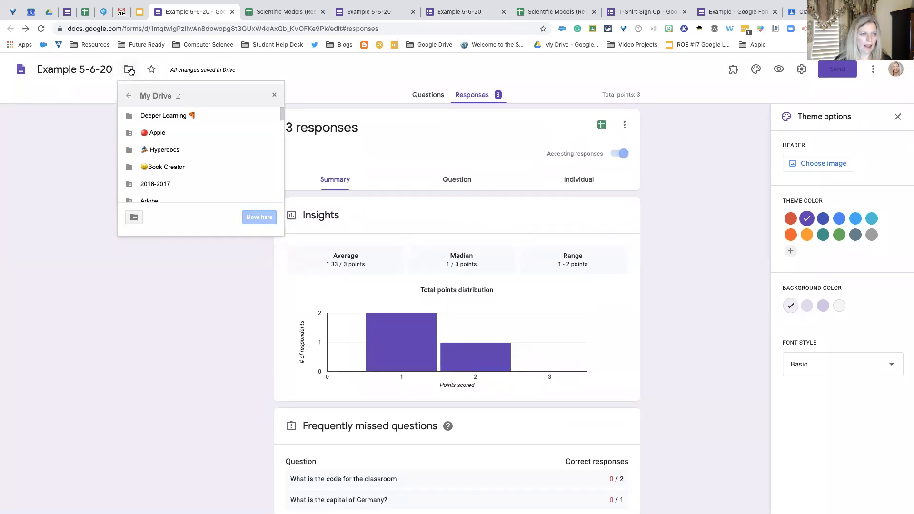
left_click(114, 69)
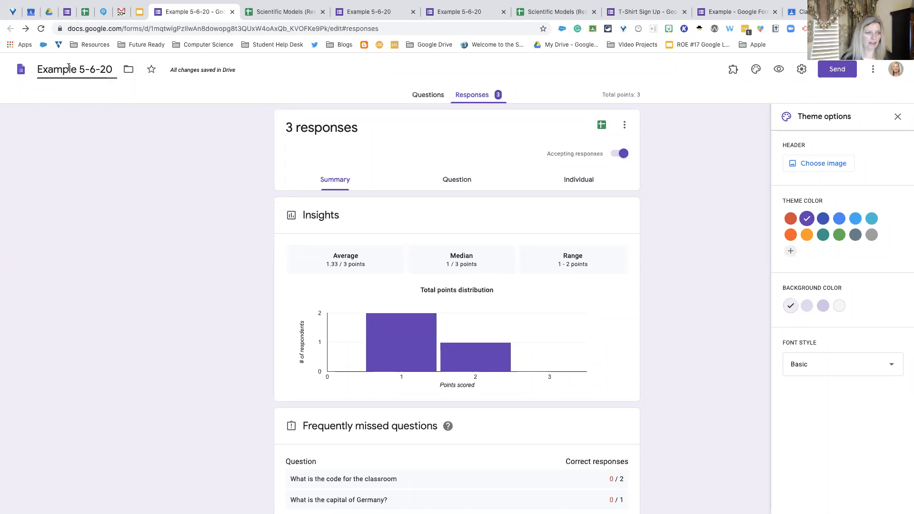
left_click(126, 70)
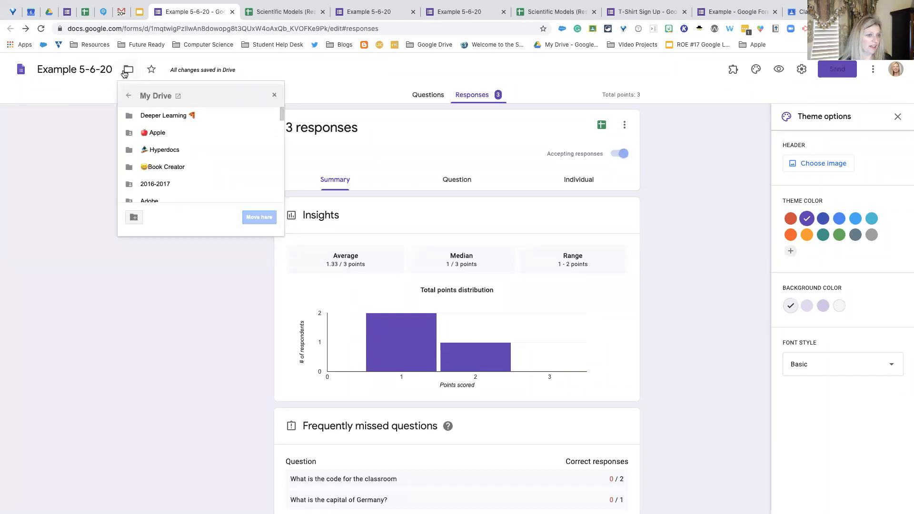
scroll(172, 173, "down", 5)
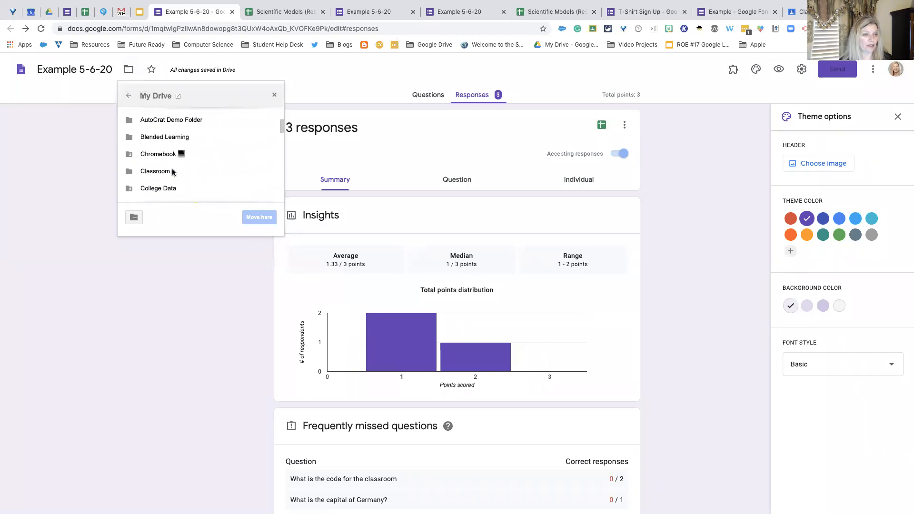
scroll(173, 172, "down", 5)
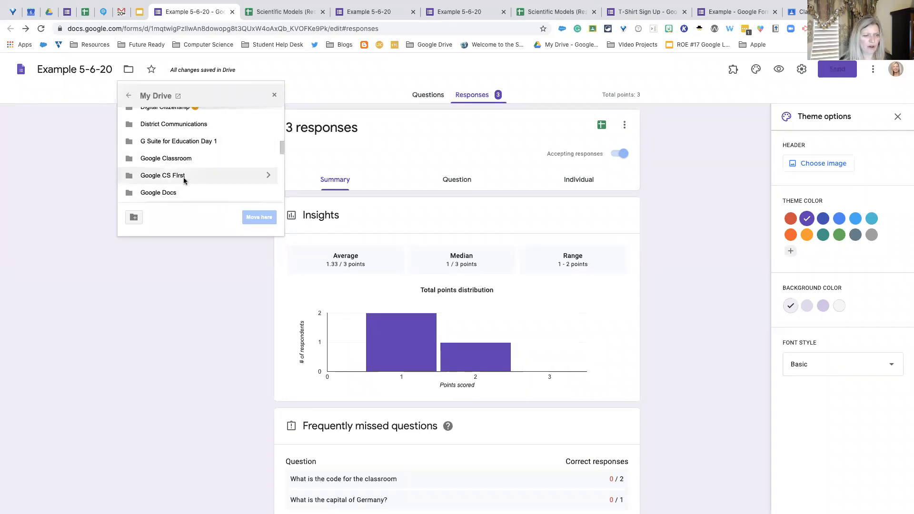
scroll(184, 177, "down", 1)
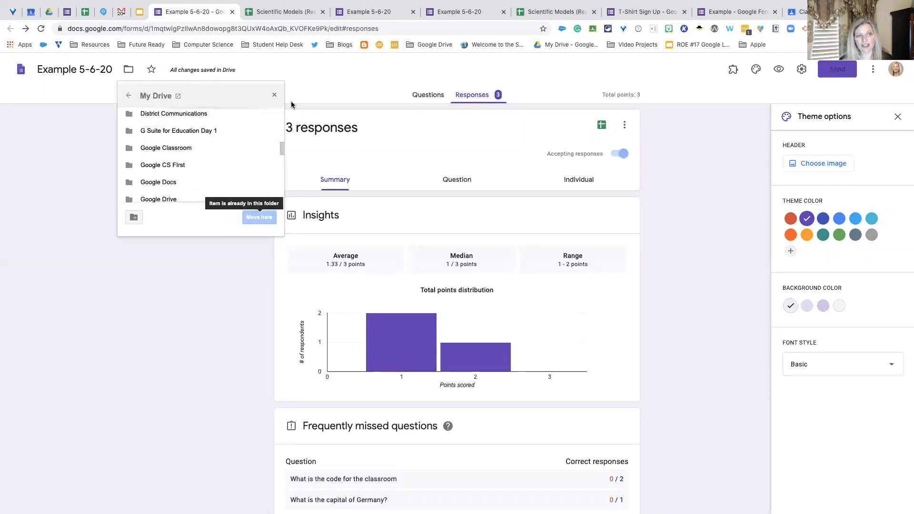
left_click(310, 87)
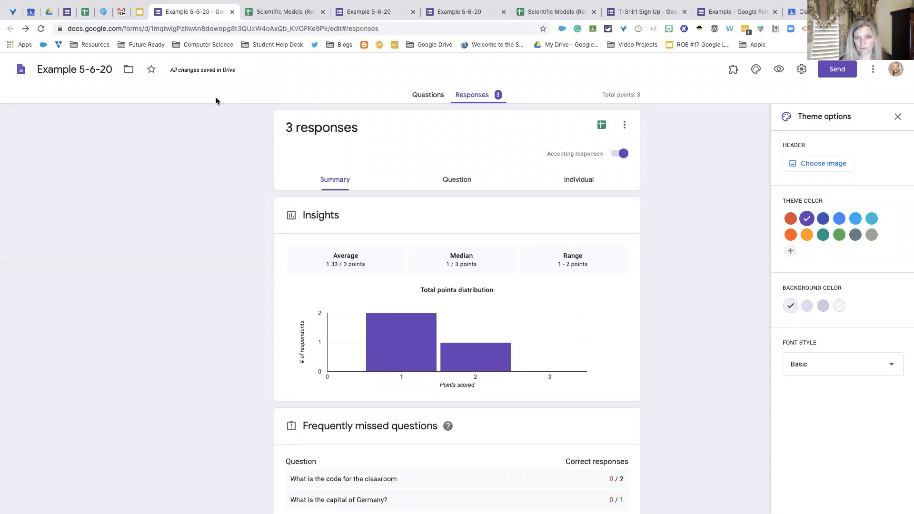
- Make the questions "What is your first name?" and "What is your last name?" required
left_click(428, 95)
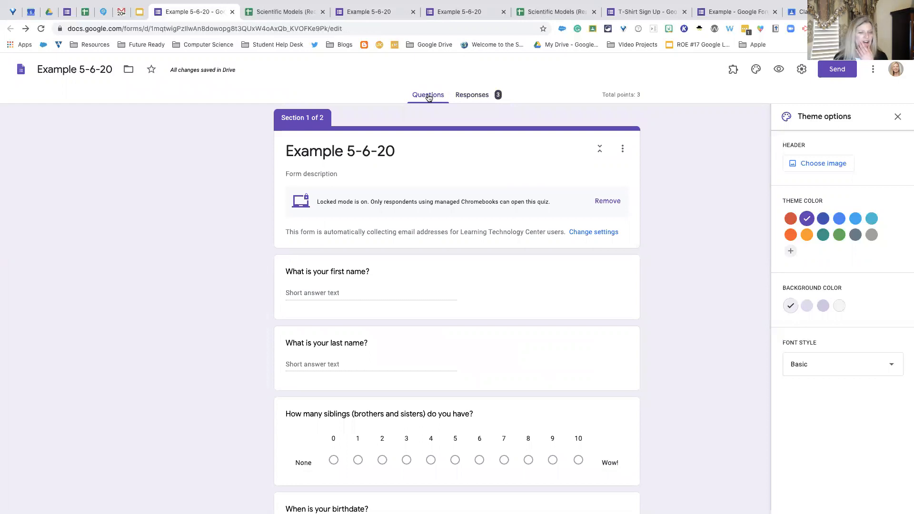
scroll(429, 97, "down", 3)
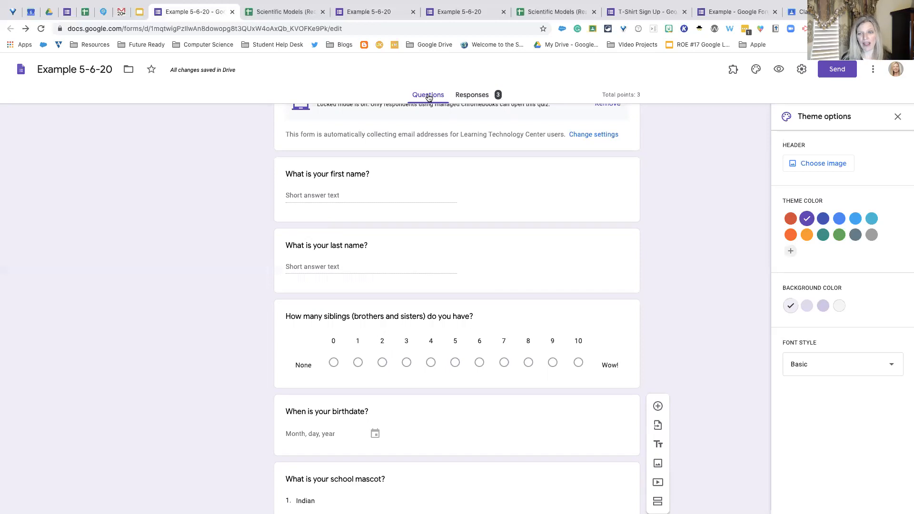
left_click(501, 196)
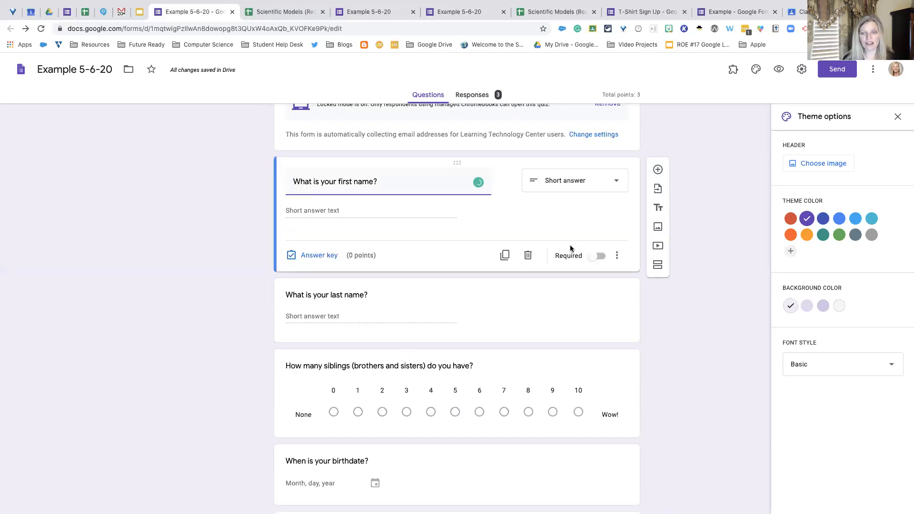
left_click(592, 258)
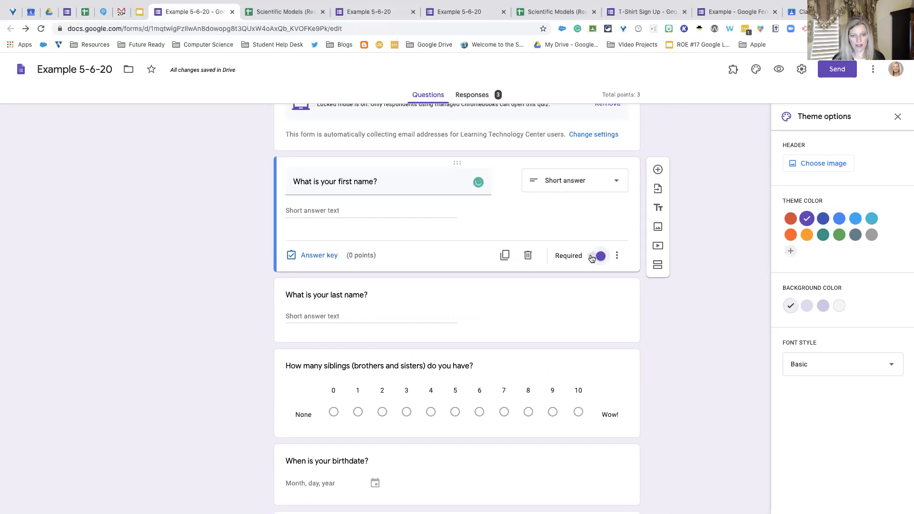
left_click(558, 308)
left_click(592, 327)
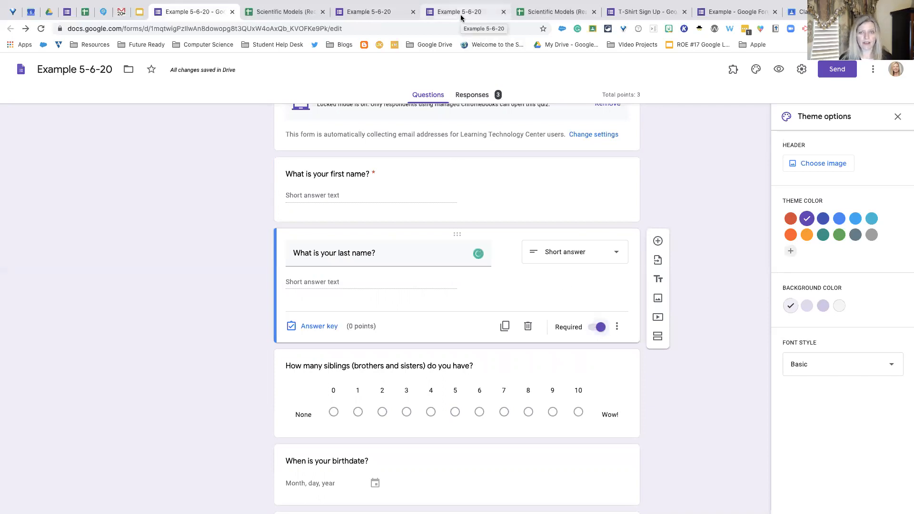
- Make the number-of-siblings question and the "When is your birthdate?" question required
scroll(478, 245, "down", 3)
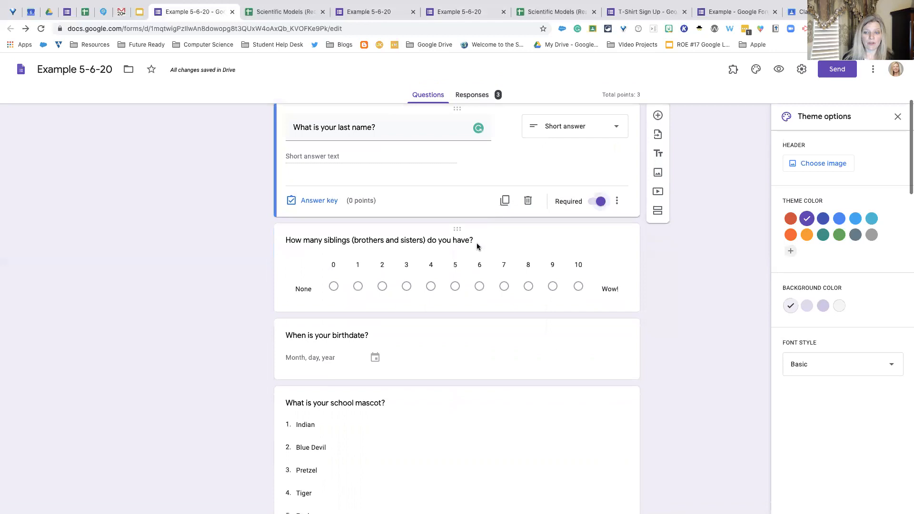
left_click(569, 282)
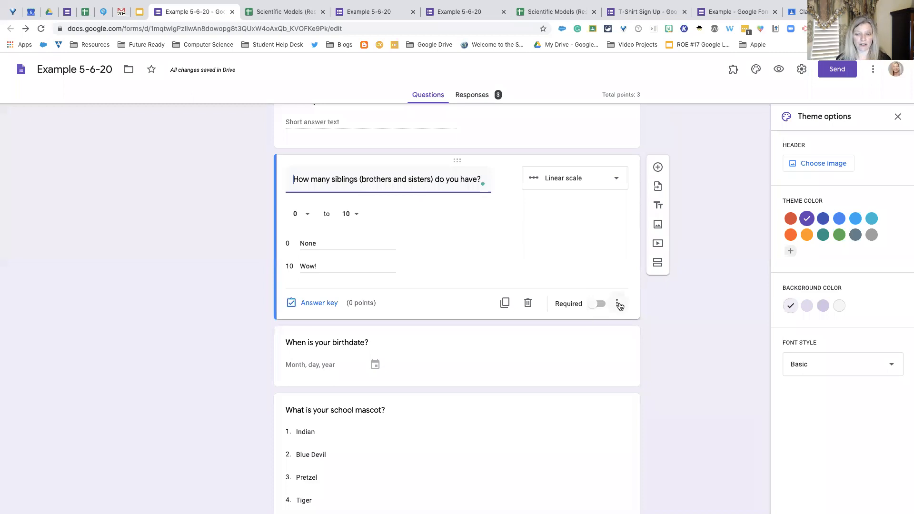
left_click(598, 305)
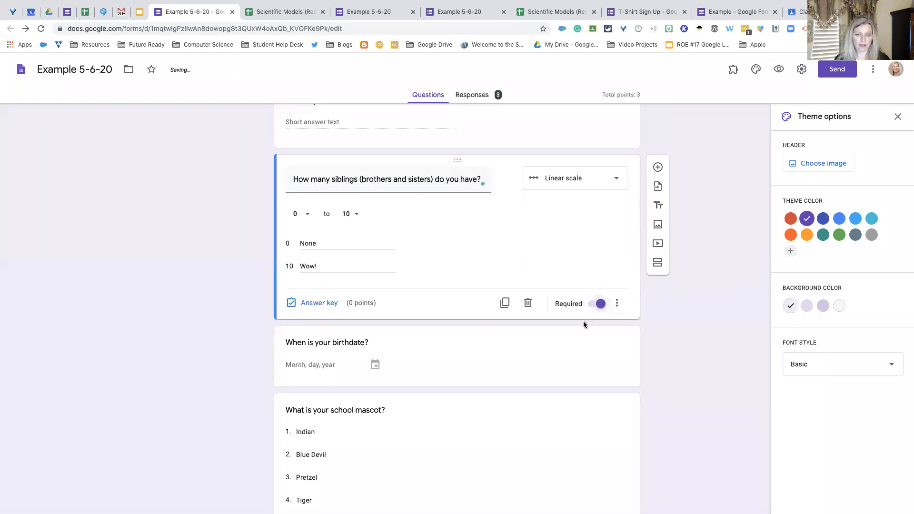
left_click(584, 322)
left_click(590, 270)
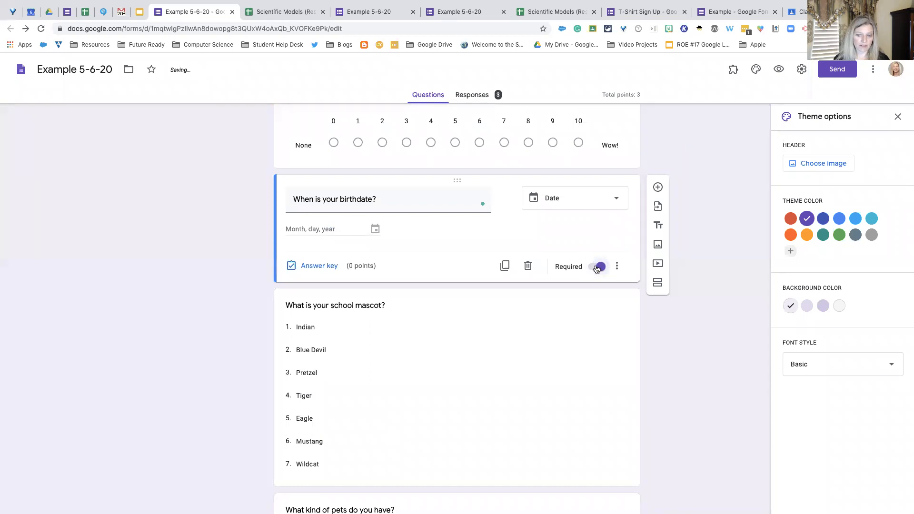
- Mark Indian as the correct answer in the answer key of "What is your school mascot?" and leave that question
scroll(540, 344, "down", 2)
scroll(541, 343, "up", 5)
scroll(540, 347, "down", 2)
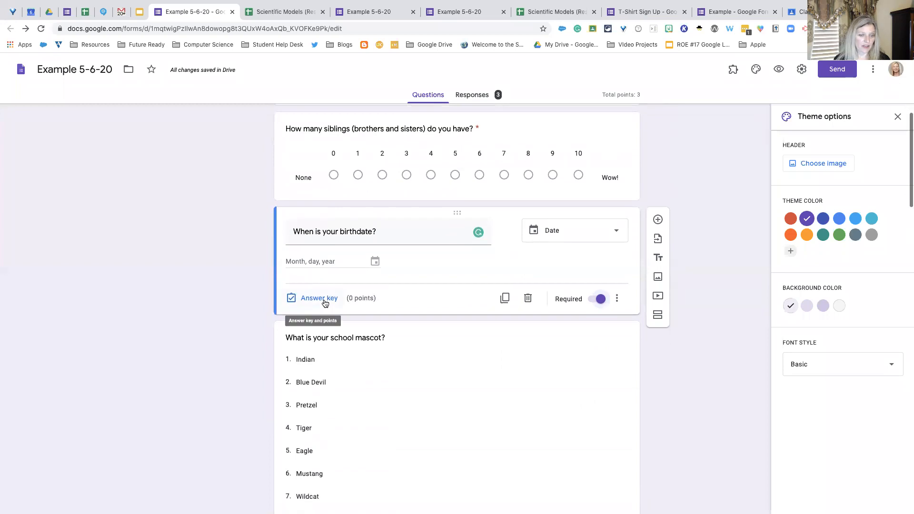
scroll(324, 303, "down", 2)
scroll(325, 303, "down", 3)
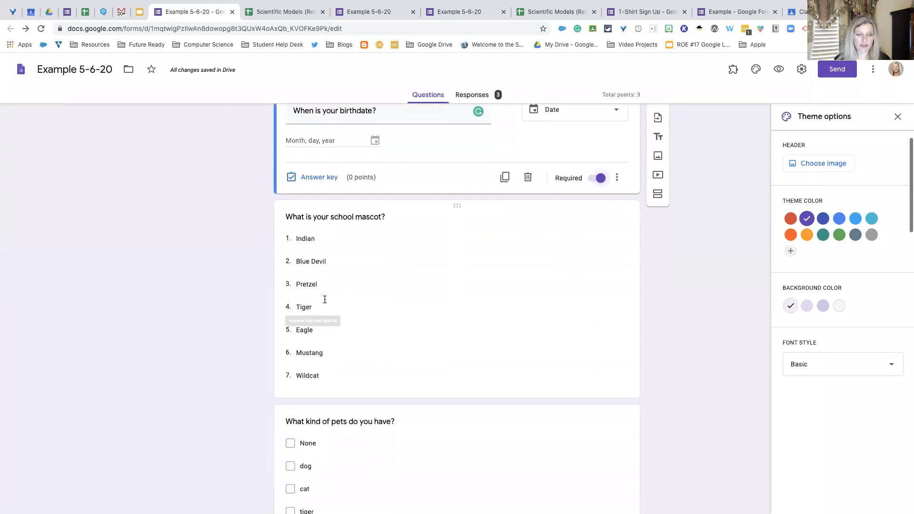
left_click(388, 311)
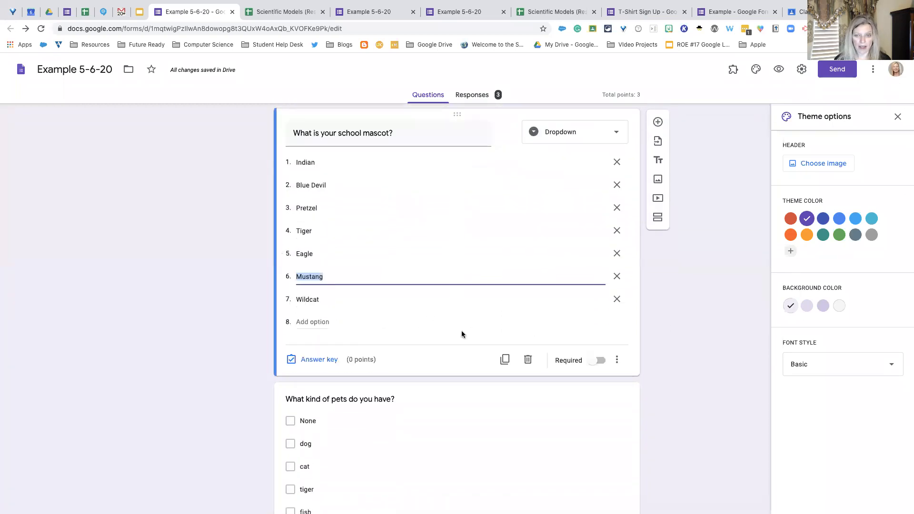
left_click(318, 360)
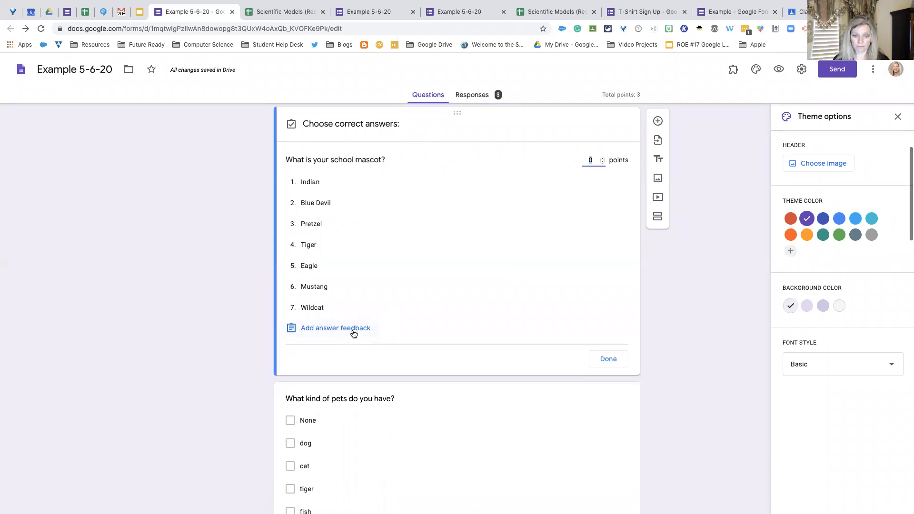
scroll(435, 345, "down", 2)
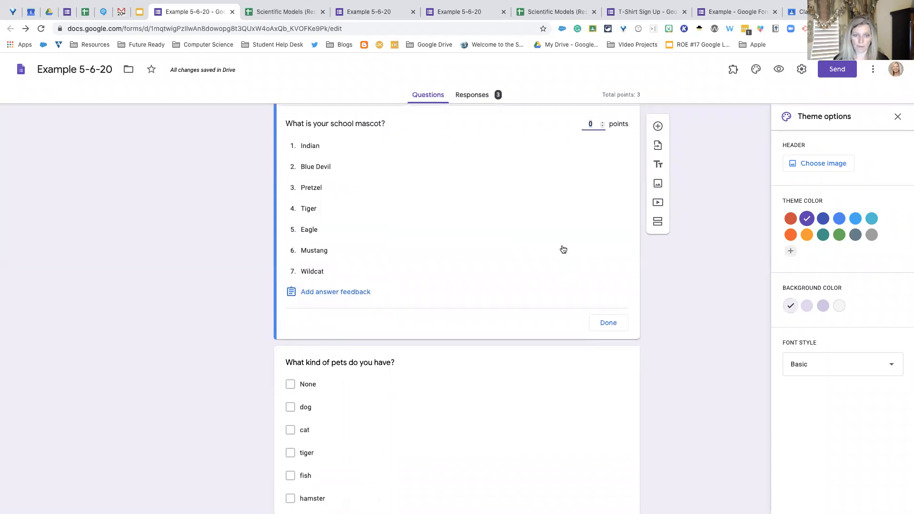
scroll(560, 249, "up", 3)
left_click(526, 266)
scroll(526, 266, "down", 6)
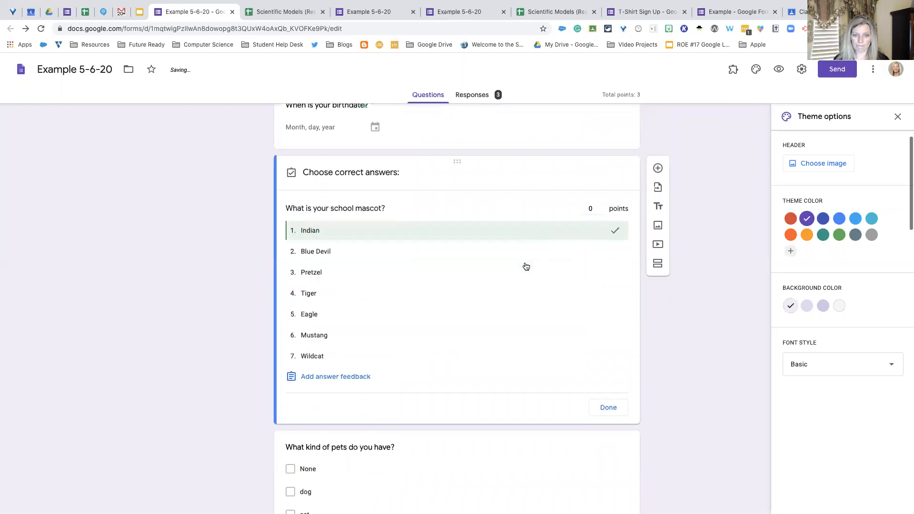
left_click(526, 266)
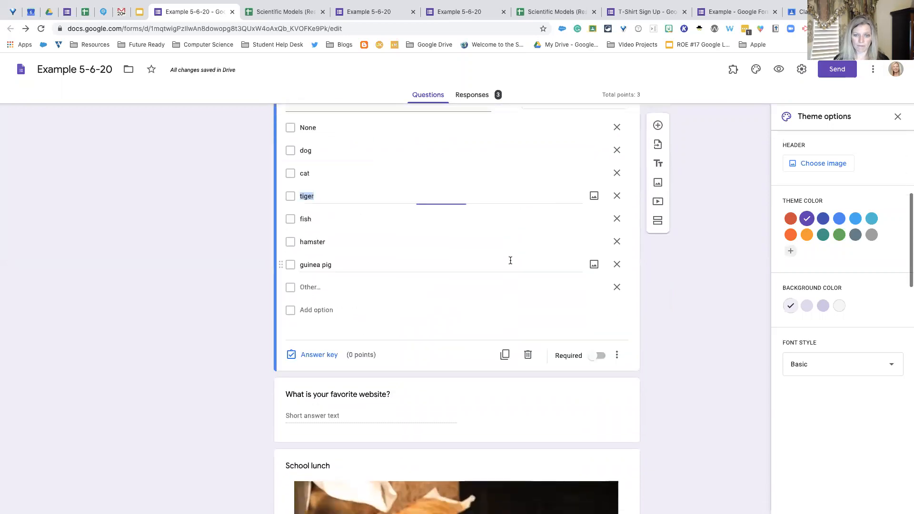
scroll(510, 270, "up", 6)
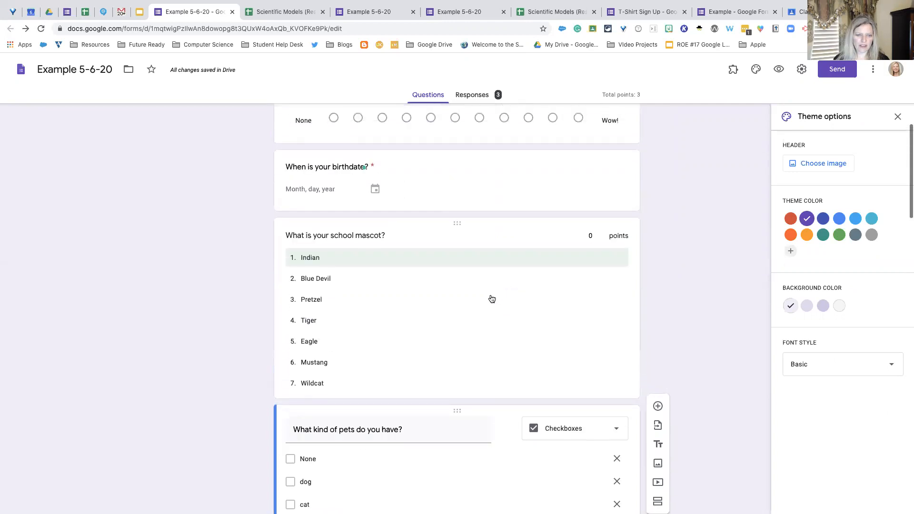
- Make the question "What kind of pets do you have?" required
left_click(495, 293)
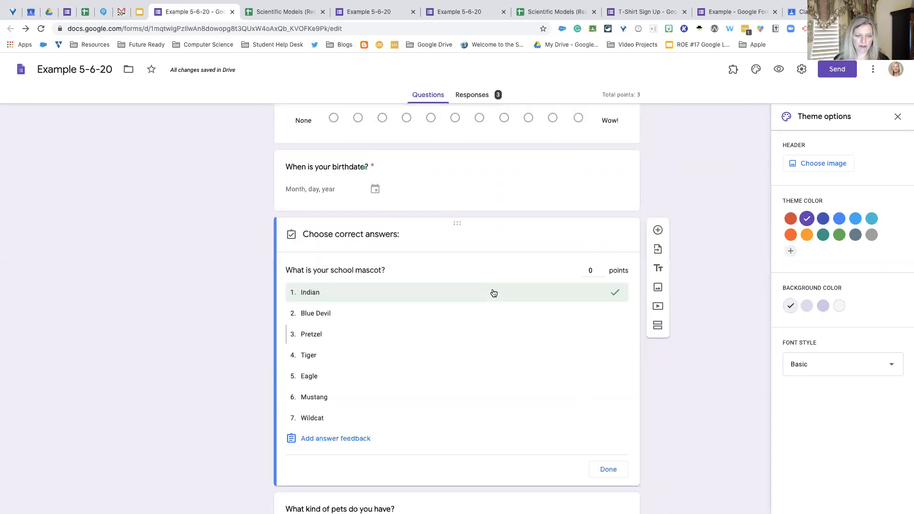
scroll(492, 293, "down", 3)
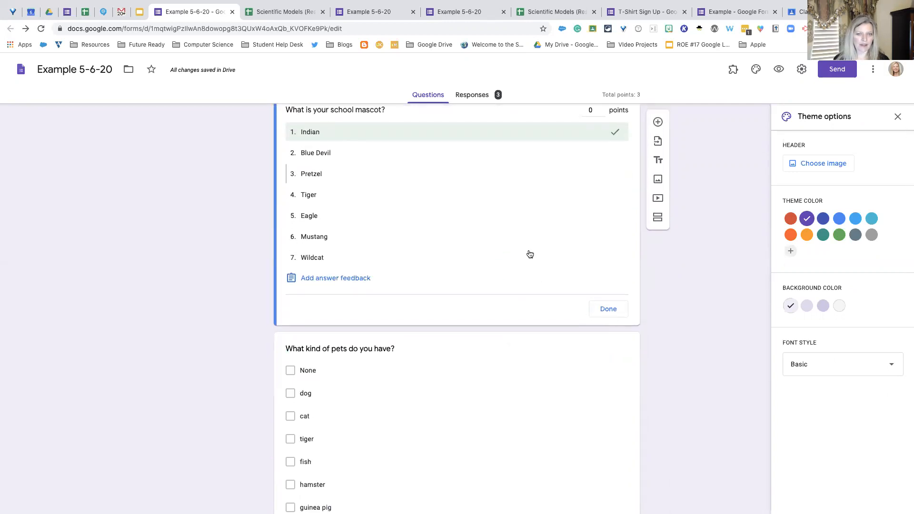
scroll(528, 256, "up", 2)
scroll(528, 255, "down", 4)
scroll(524, 253, "down", 1)
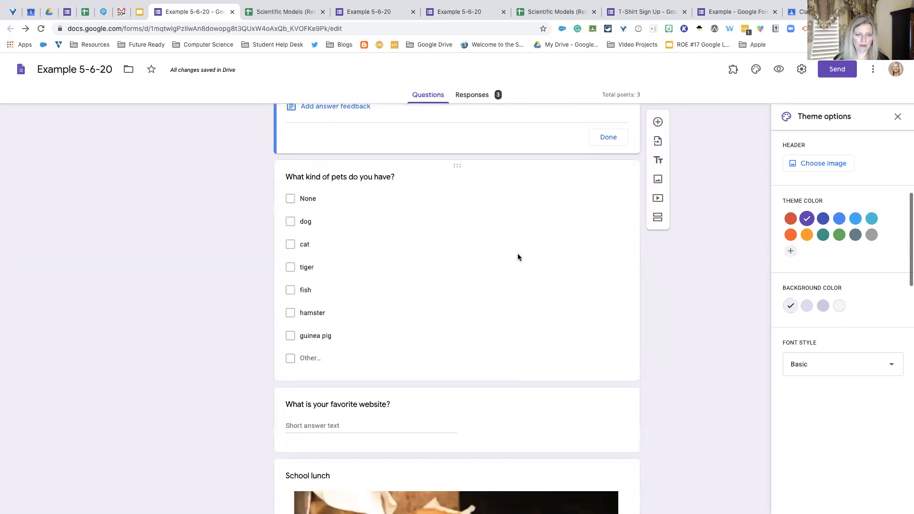
left_click(518, 253)
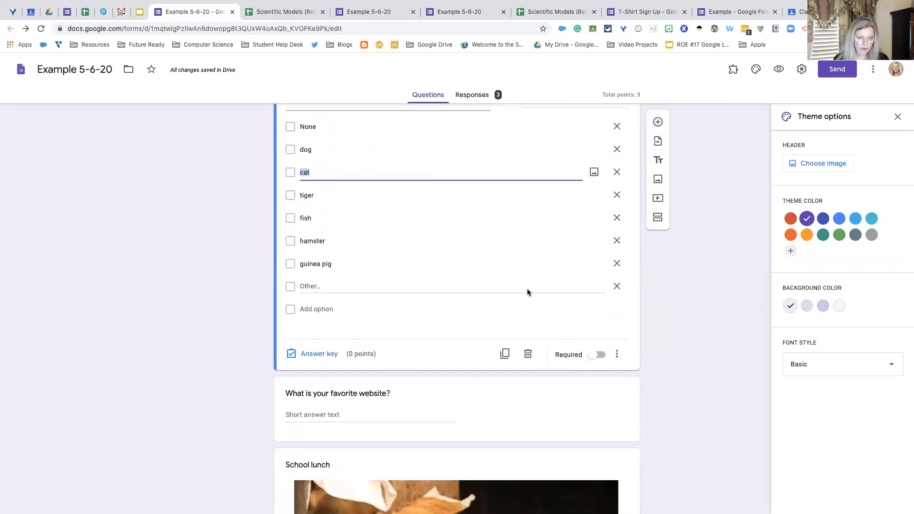
left_click(595, 377)
scroll(493, 329, "down", 4)
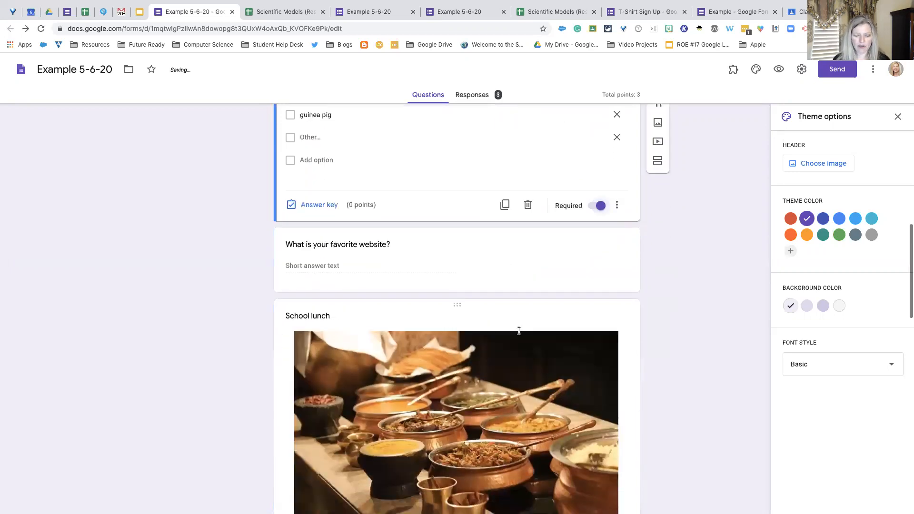
scroll(524, 333, "up", 1)
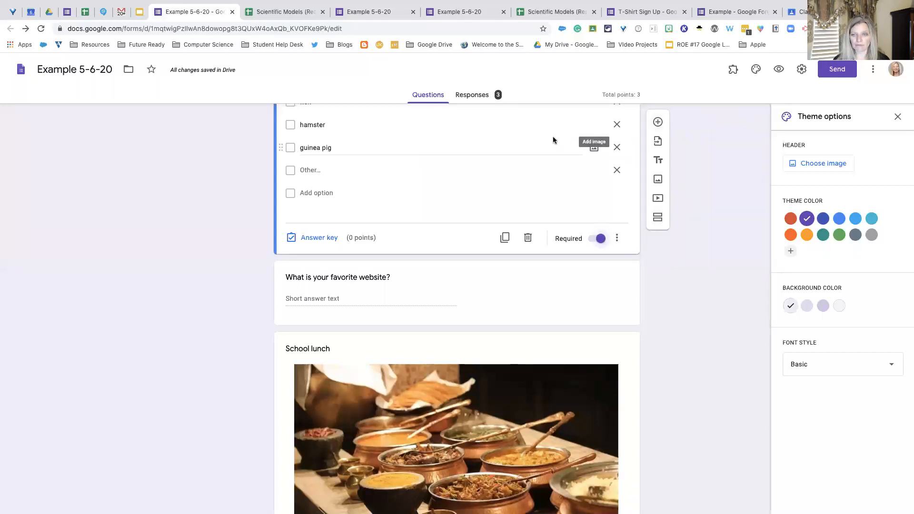
scroll(553, 197, "up", 1)
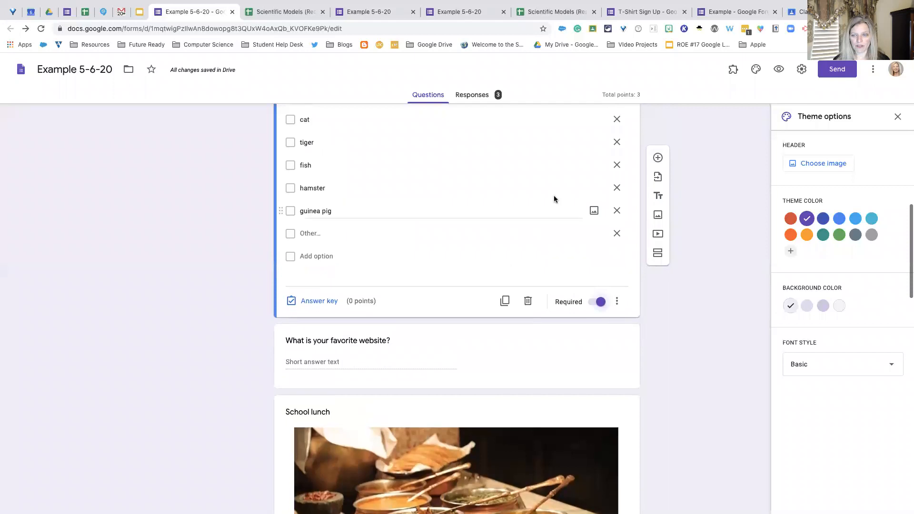
scroll(553, 195, "up", 1)
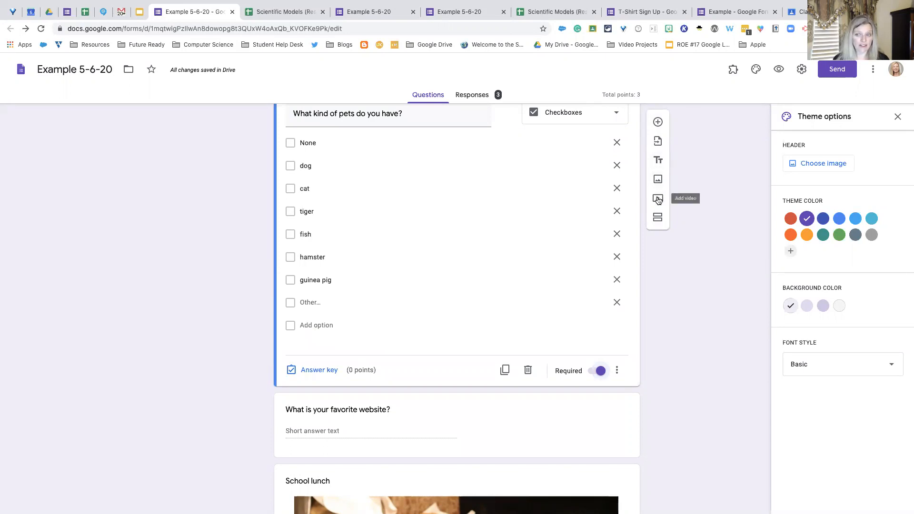
- Add a blank multiple-choice question after "What is the capital of Germany?" in the Multiple Choice section
scroll(658, 199, "down", 9)
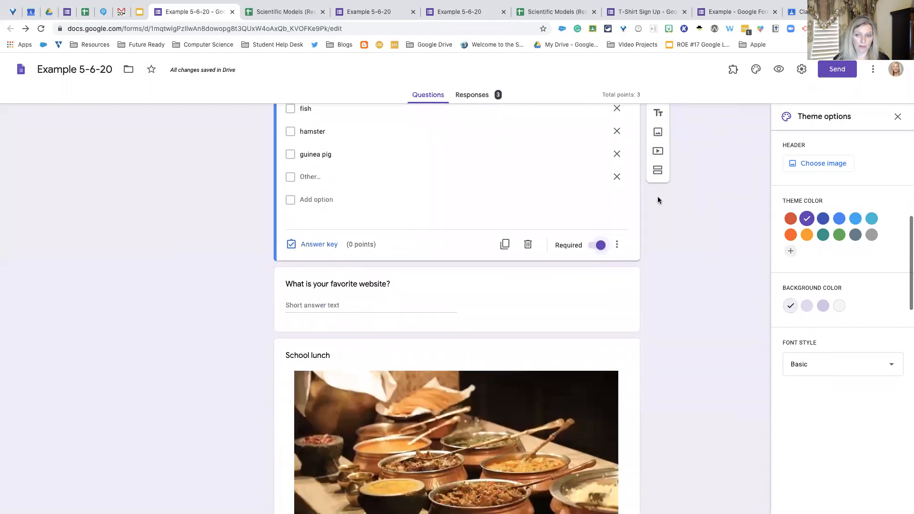
scroll(657, 197, "down", 10)
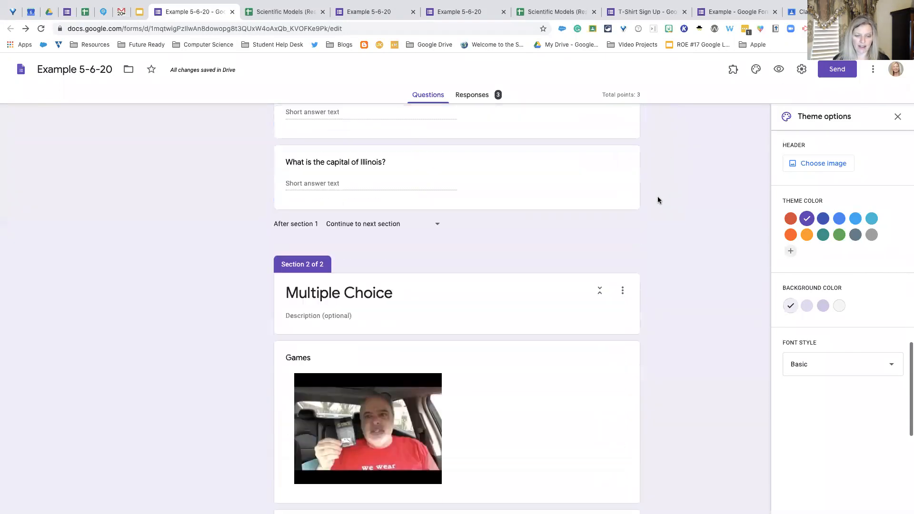
scroll(658, 196, "down", 4)
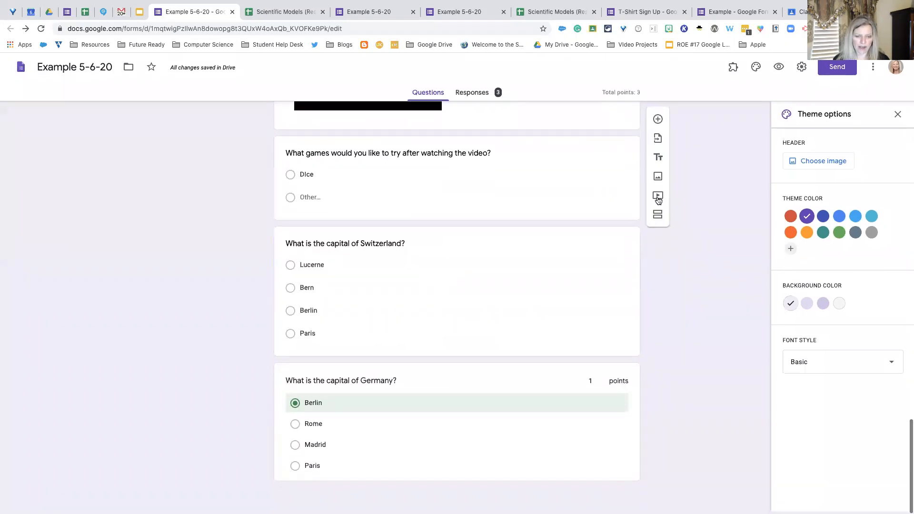
left_click(555, 378)
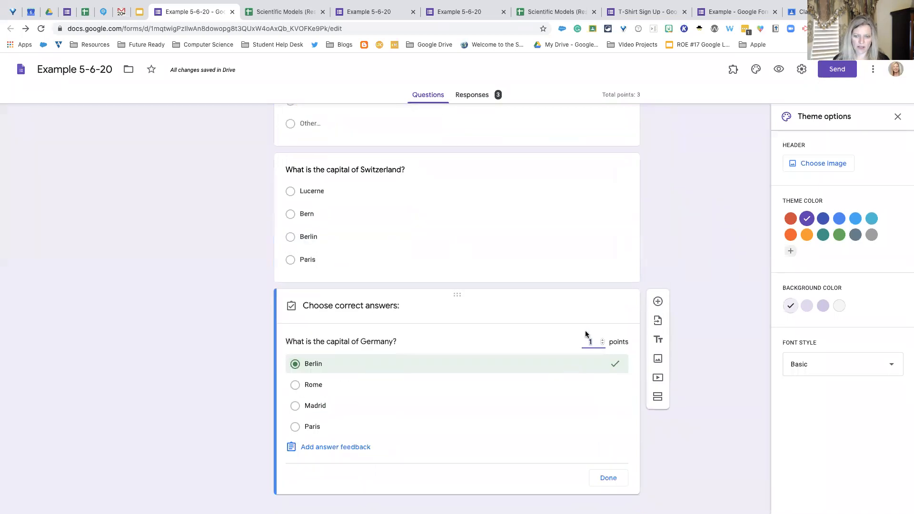
left_click(533, 233)
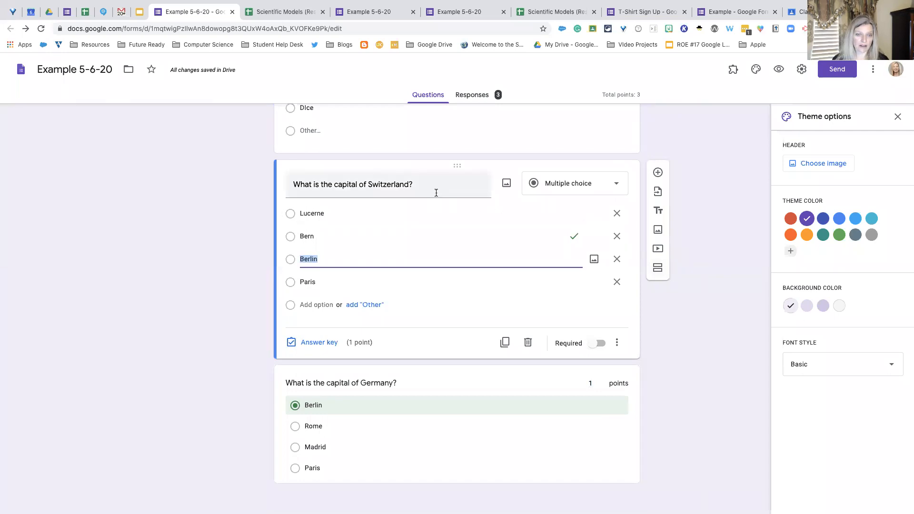
left_click(470, 385)
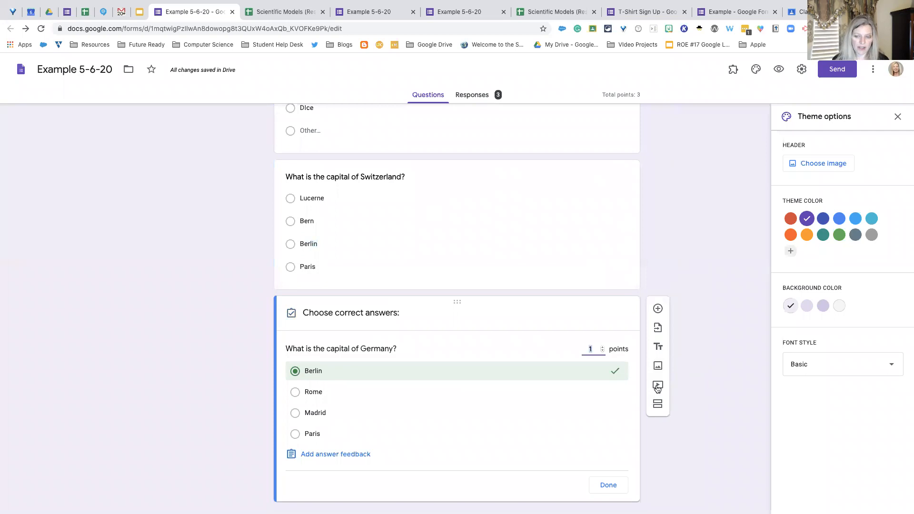
left_click(659, 309)
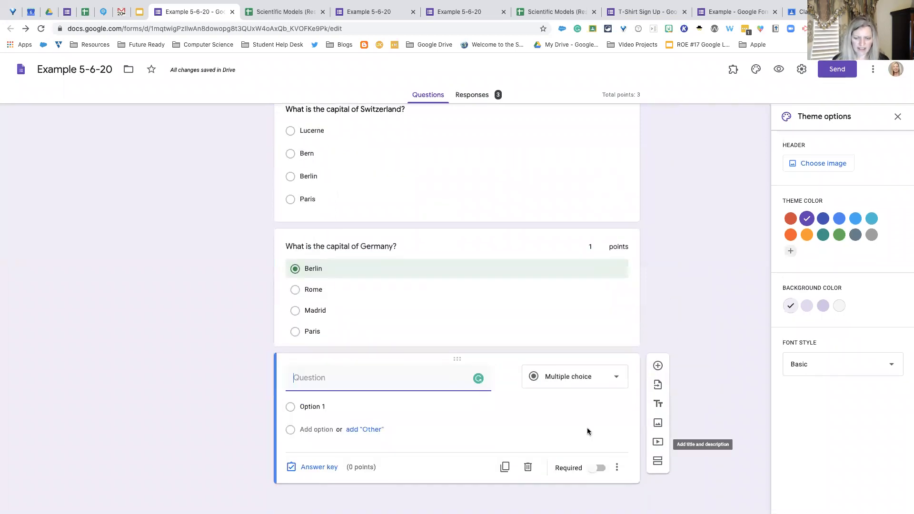
- Search YouTube for "gerry brooks" in the video picker, highlight "The all important Corono staff meeting....", and close the picker without inserting it
left_click(658, 443)
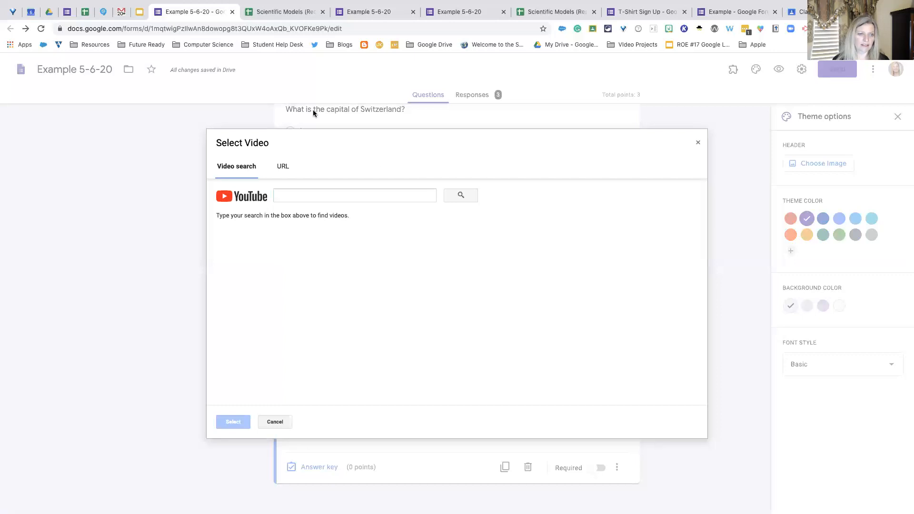
left_click(285, 194)
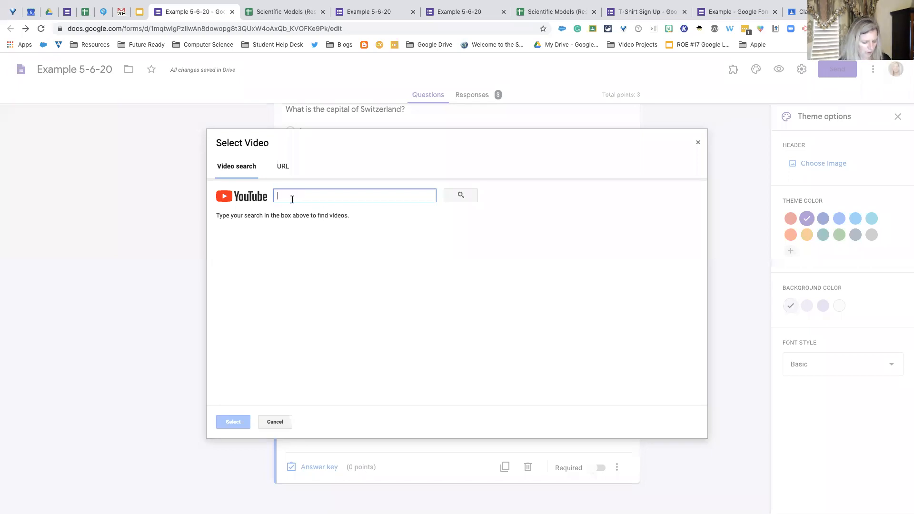
type("gerry brooks")
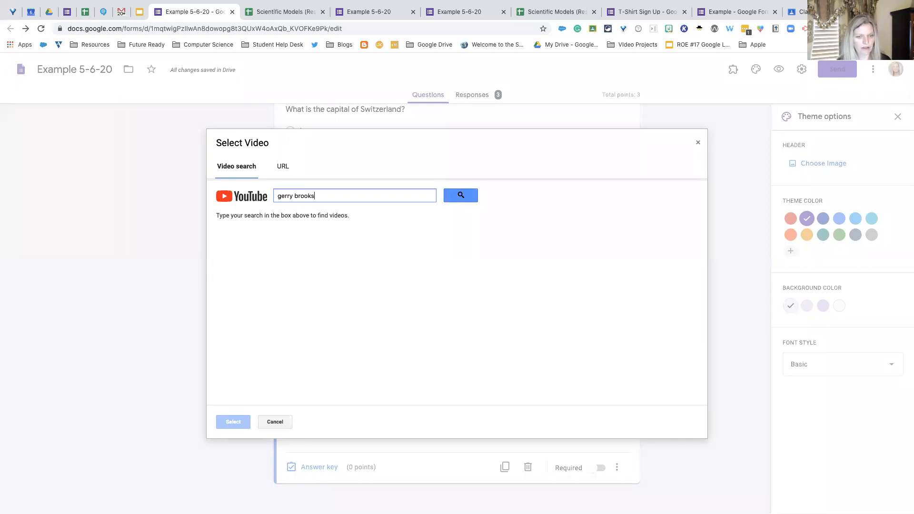
left_click(475, 197)
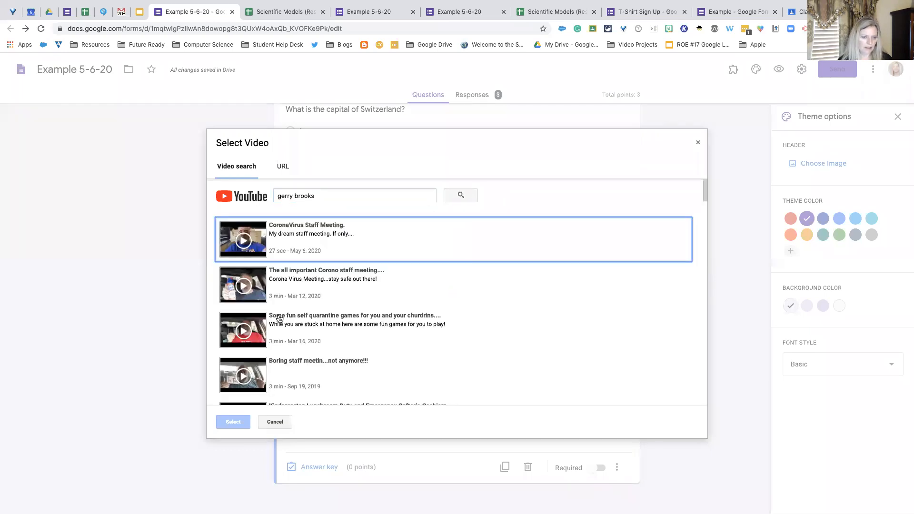
left_click(265, 288)
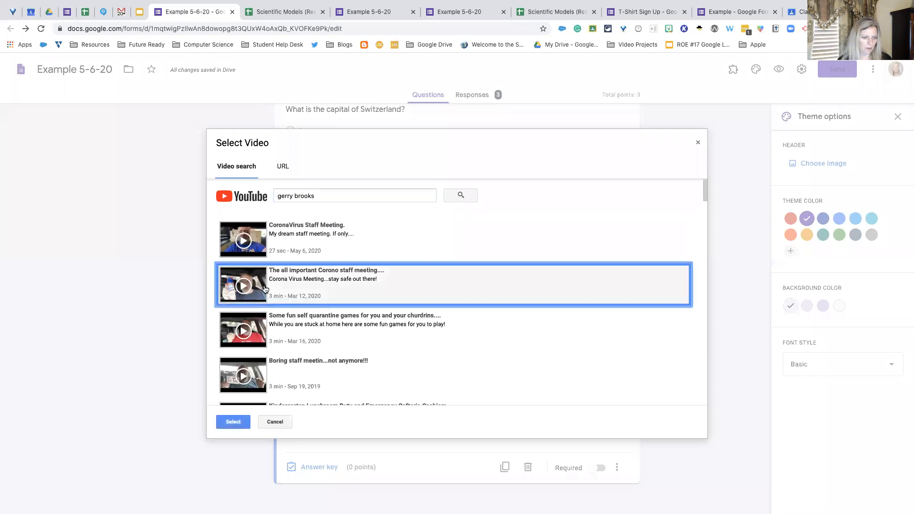
left_click(697, 143)
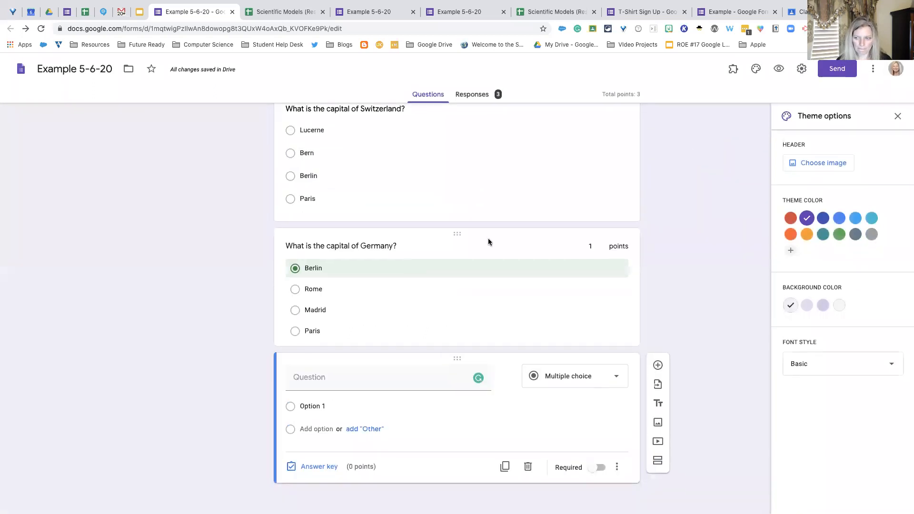
- Look at the Scientific Models (Responses) spreadsheet and return to the Example 5-6-20 form
scroll(489, 242, "up", 20)
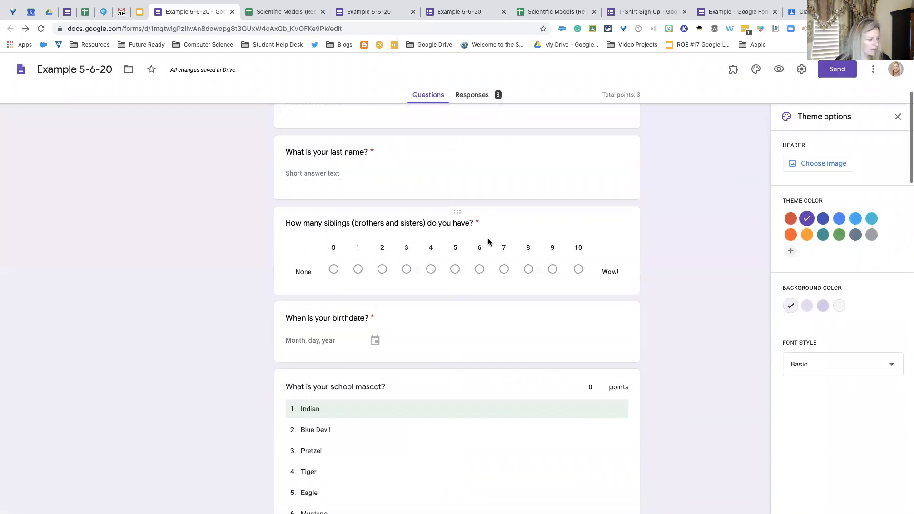
scroll(488, 242, "up", 3)
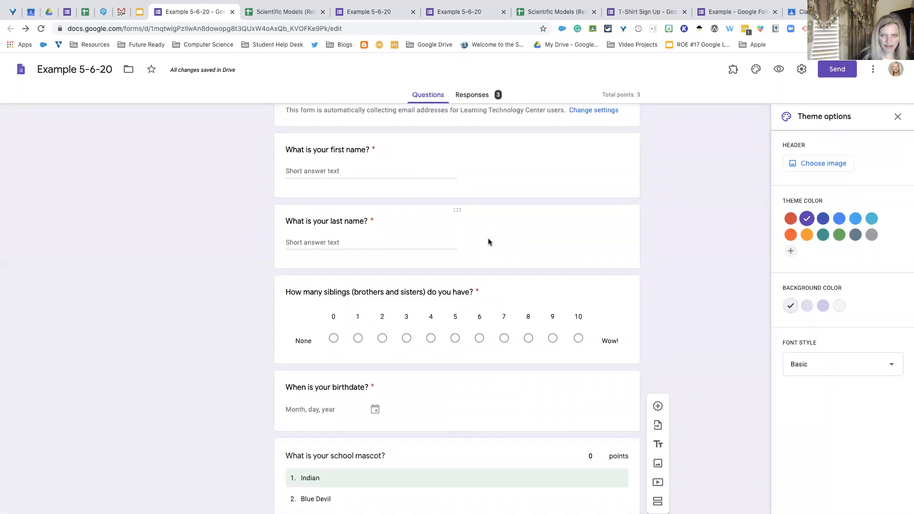
scroll(488, 241, "up", 3)
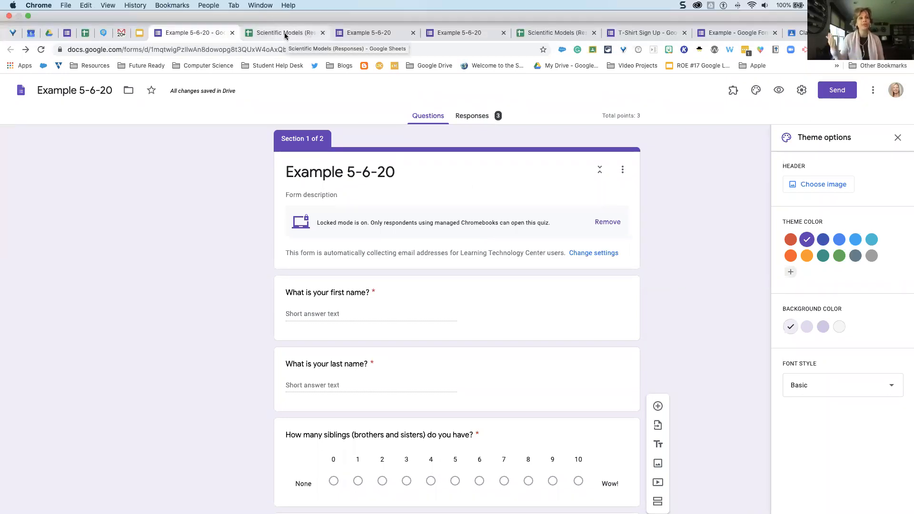
left_click(284, 33)
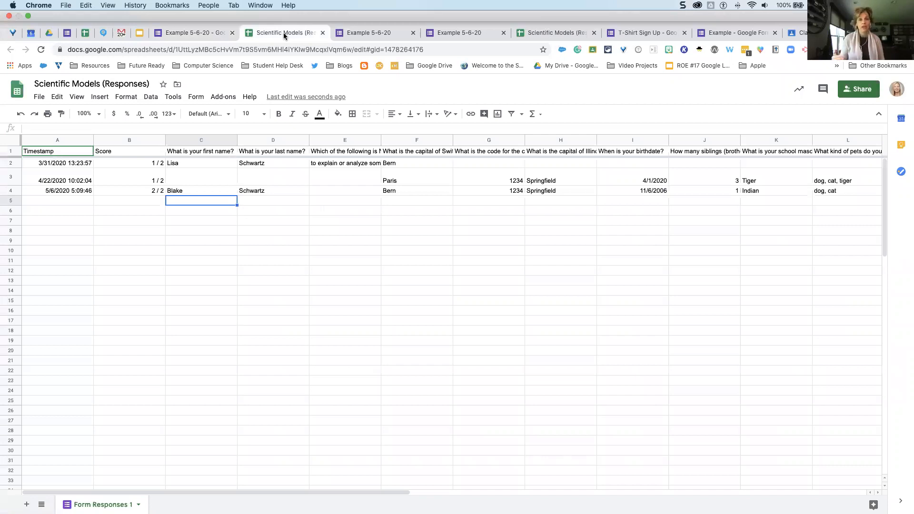
left_click(206, 32)
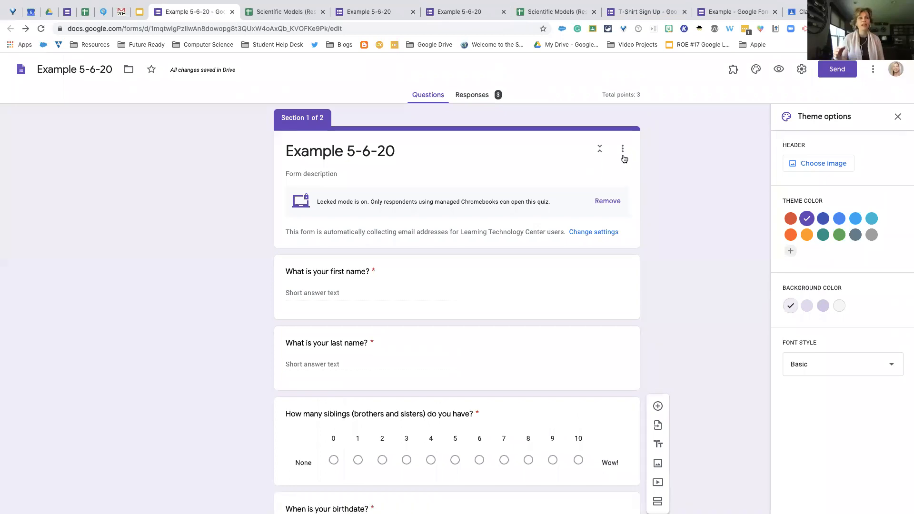
- View the form's response summary and its available response options, and close the options without choosing one
left_click(623, 147)
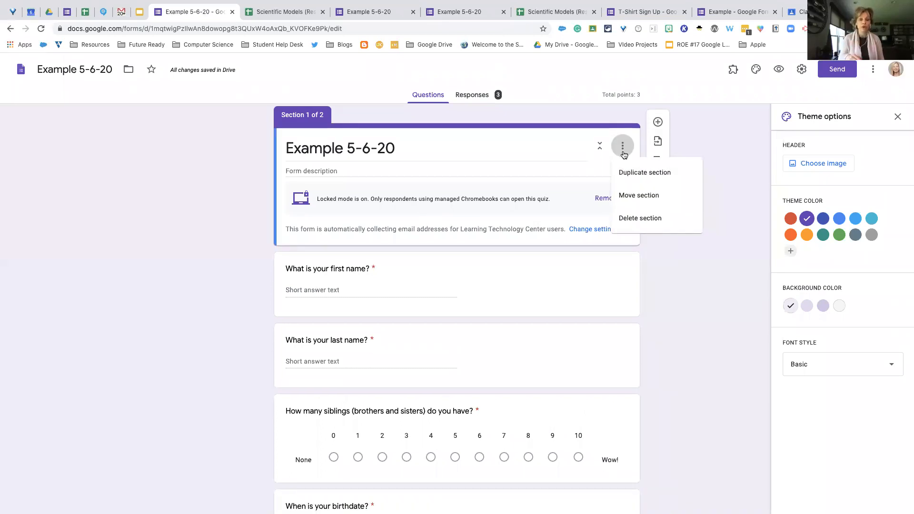
left_click(478, 97)
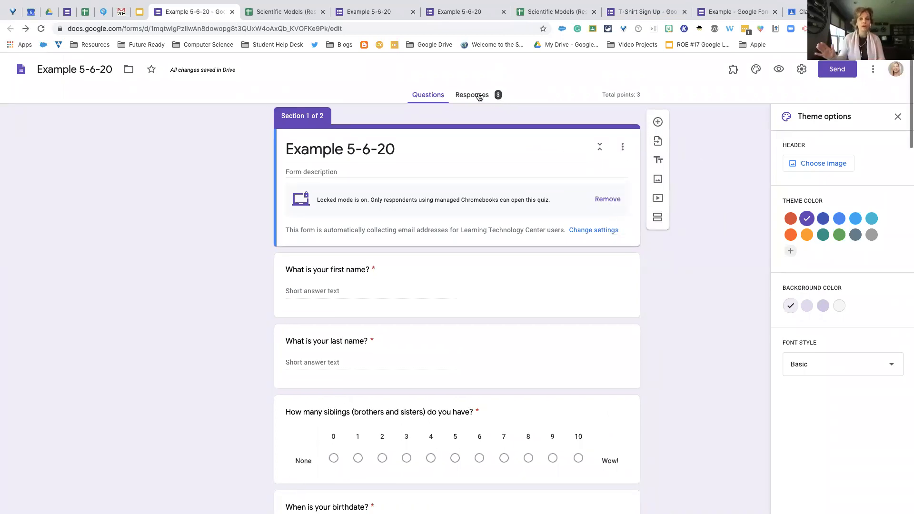
left_click(477, 98)
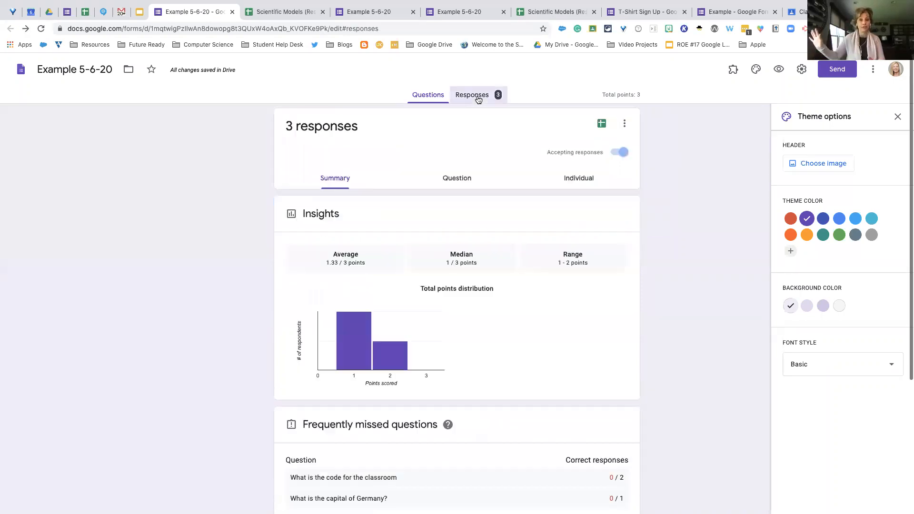
left_click(625, 125)
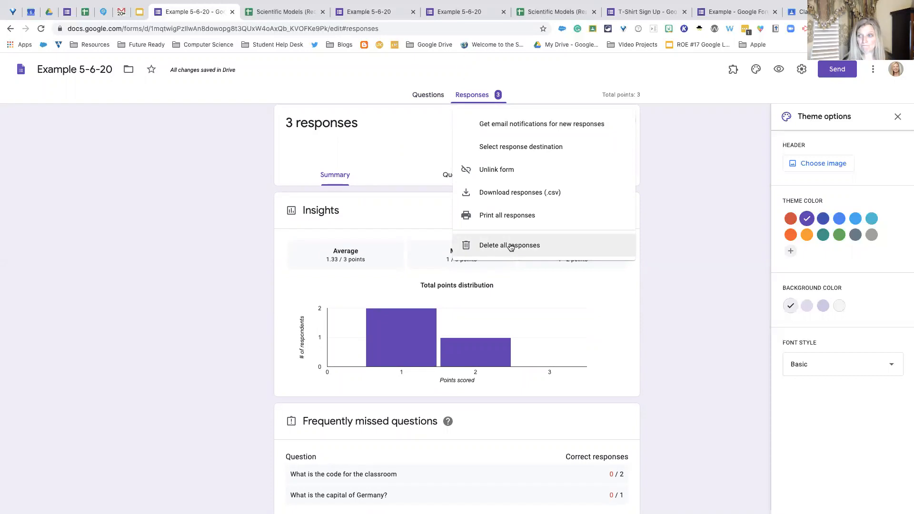
left_click(404, 112)
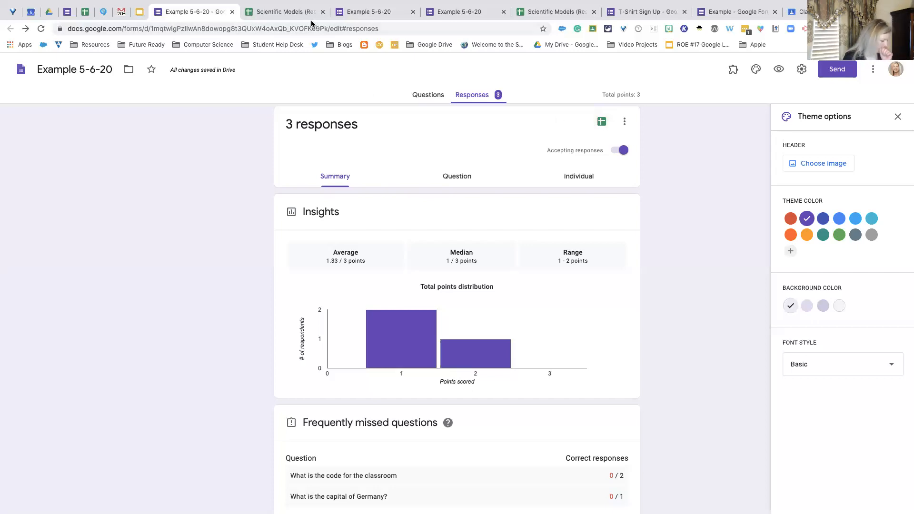
- Switch to the Google Slides presentation "5-6-20 Google Forms, Sheets and Screencastify" and view the slide "Accessibility features in locked mode"
left_click(293, 13)
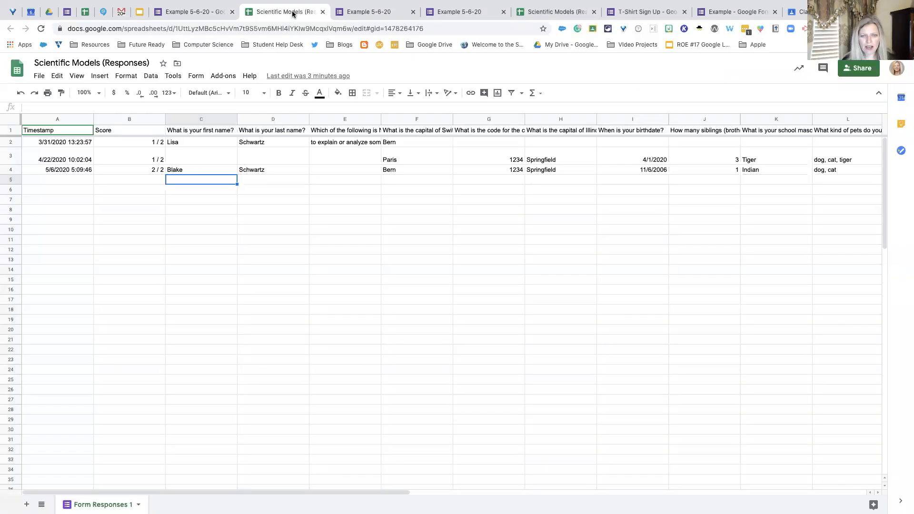
left_click(138, 13)
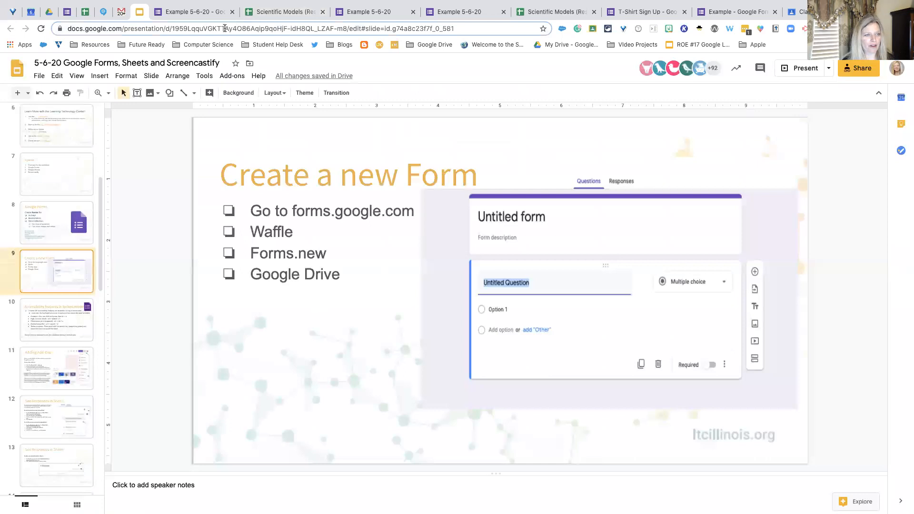
scroll(71, 224, "down", 5)
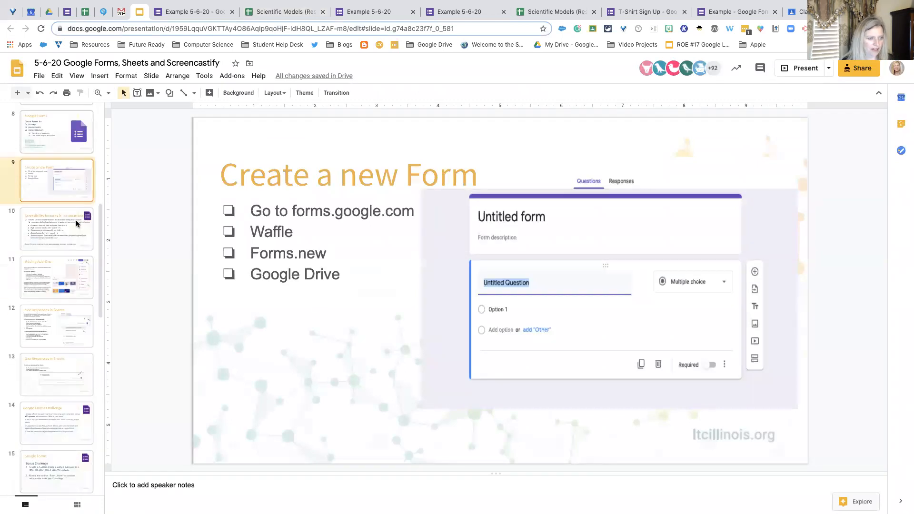
left_click(70, 224)
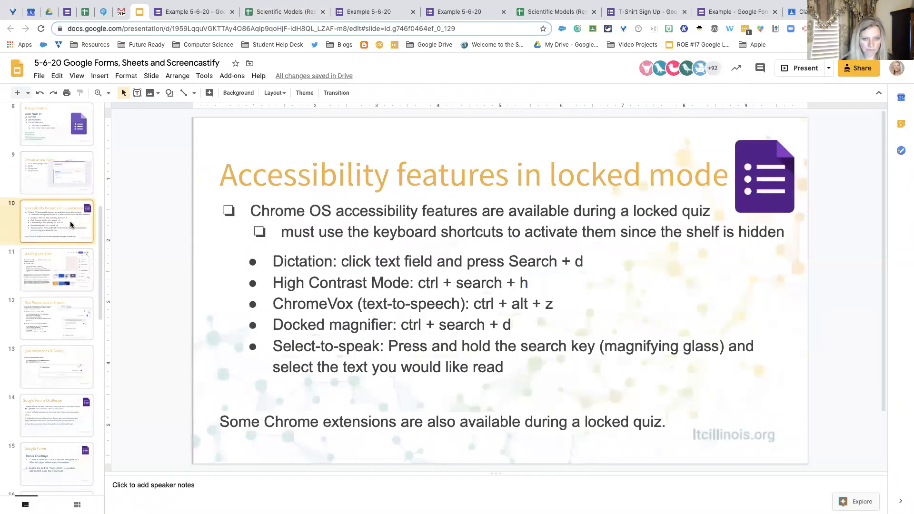
scroll(70, 225, "down", 3)
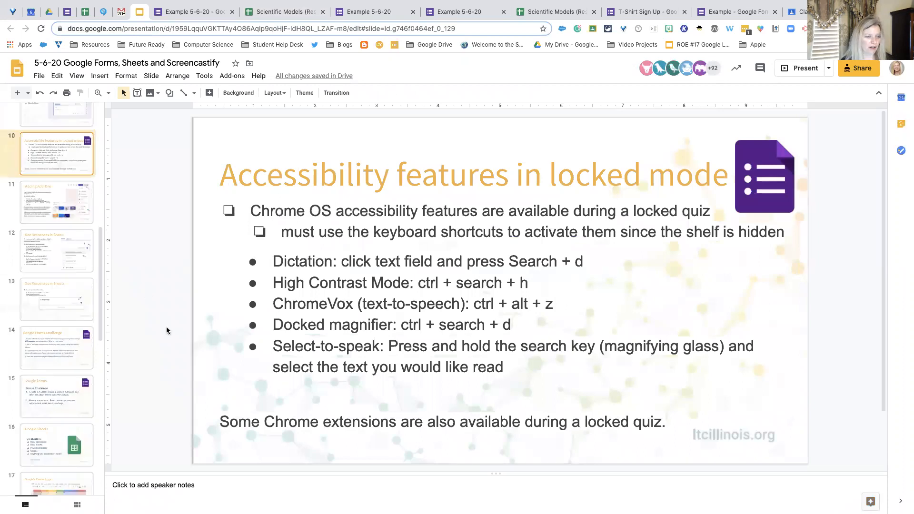
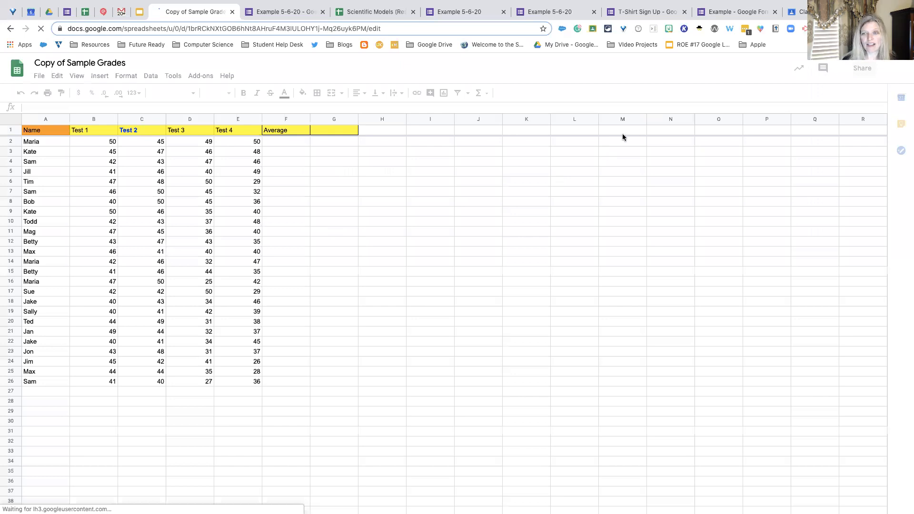
- View the Geeky Edtech extension's link options for the Copy of Sample Grades spreadsheet, and close them without choosing one
left_click(700, 30)
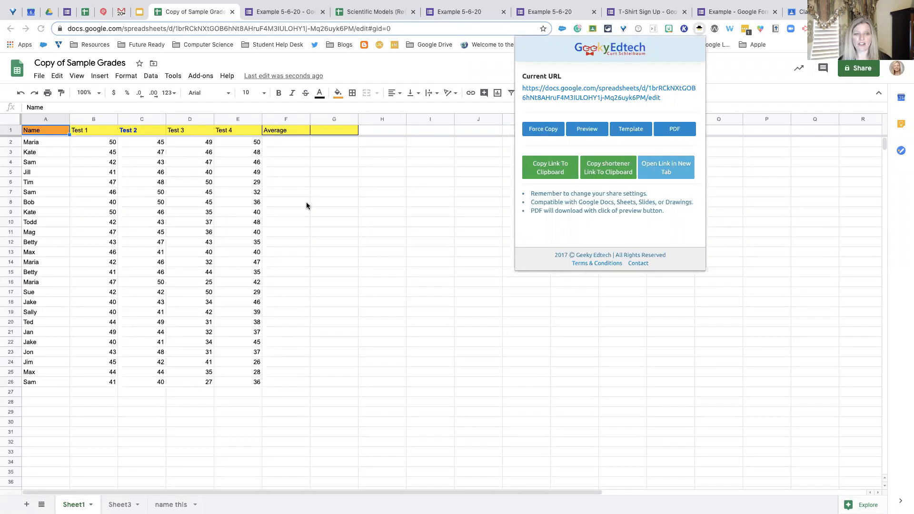
key("Escape")
left_click(326, 164)
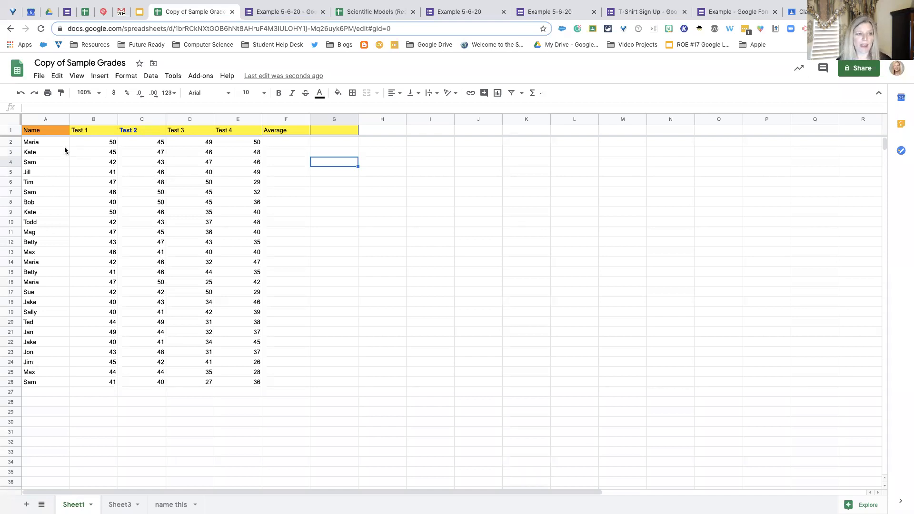
- Calculate the average of the four test scores B2:E2 in cell F2 with the AVERAGE function
left_click(299, 141)
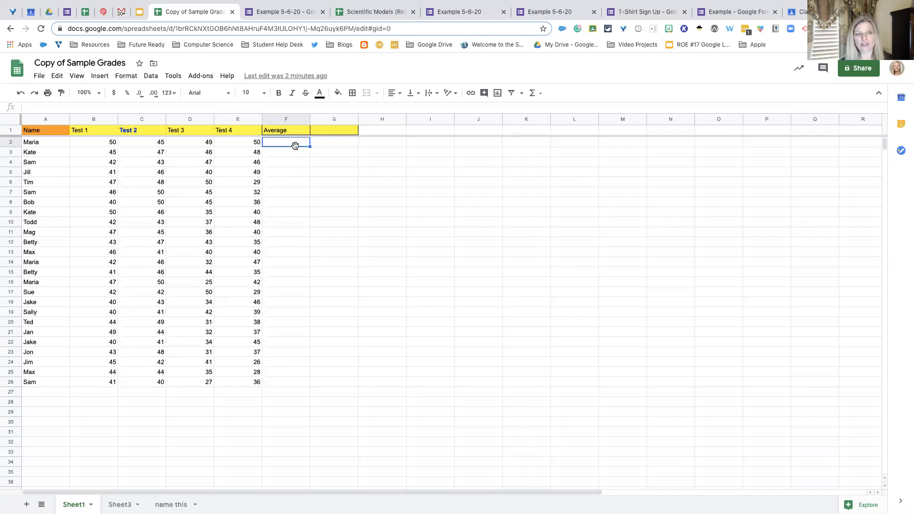
left_click(540, 97)
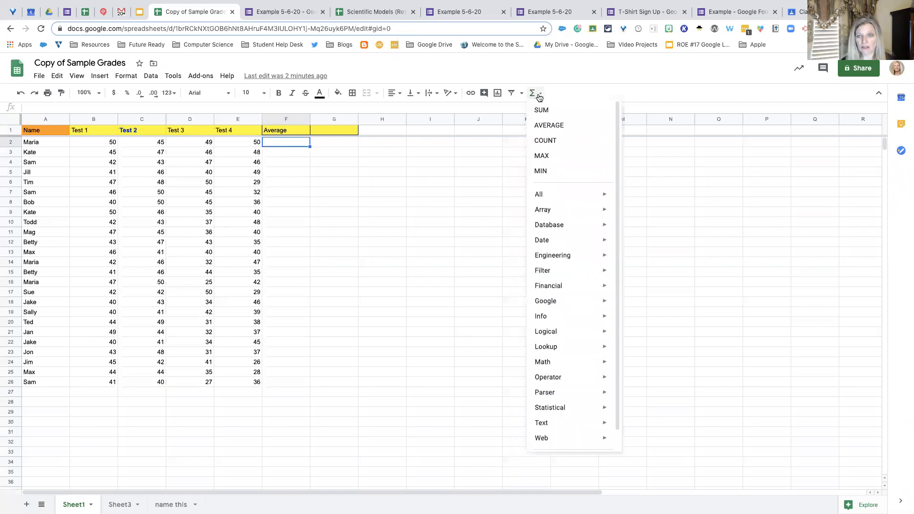
left_click(552, 126)
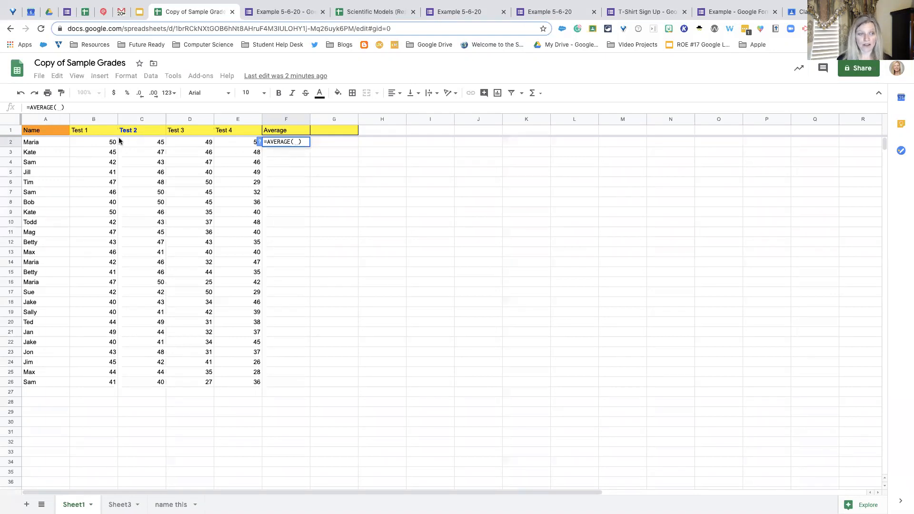
left_click_drag(234, 145, 250, 143)
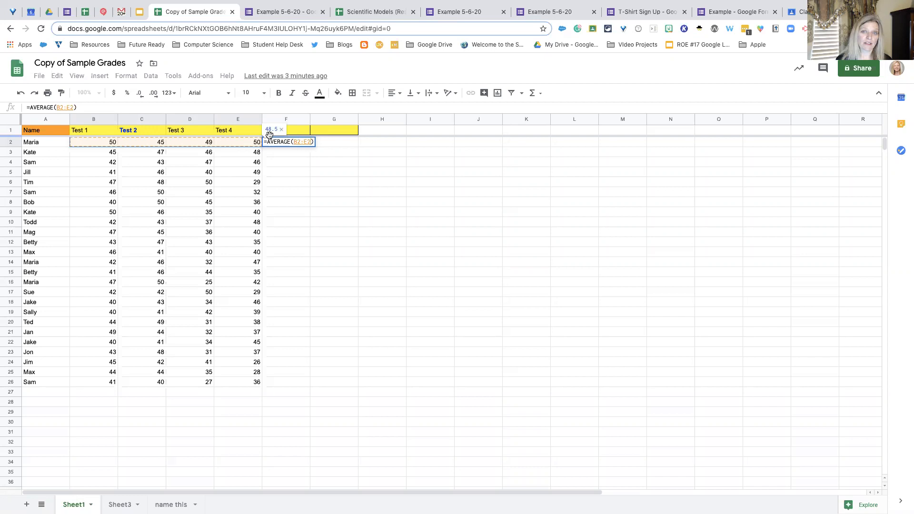
key("Return")
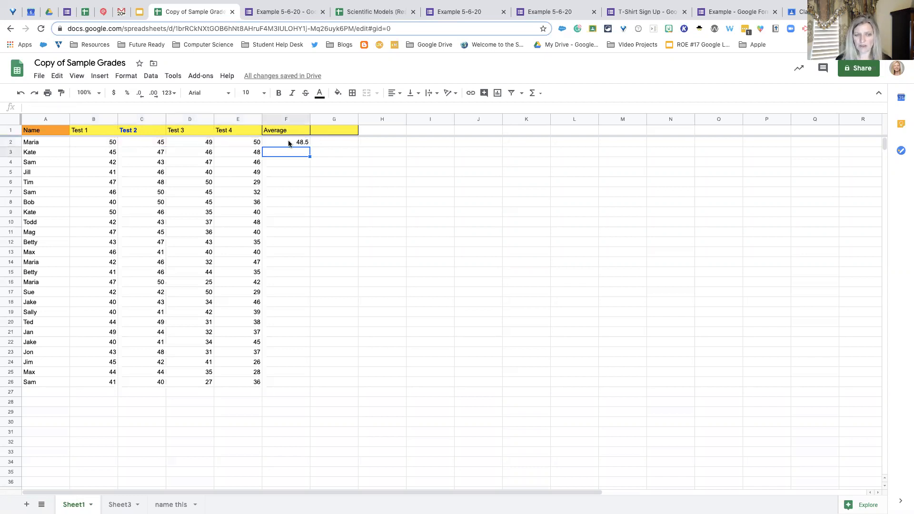
left_click(288, 143)
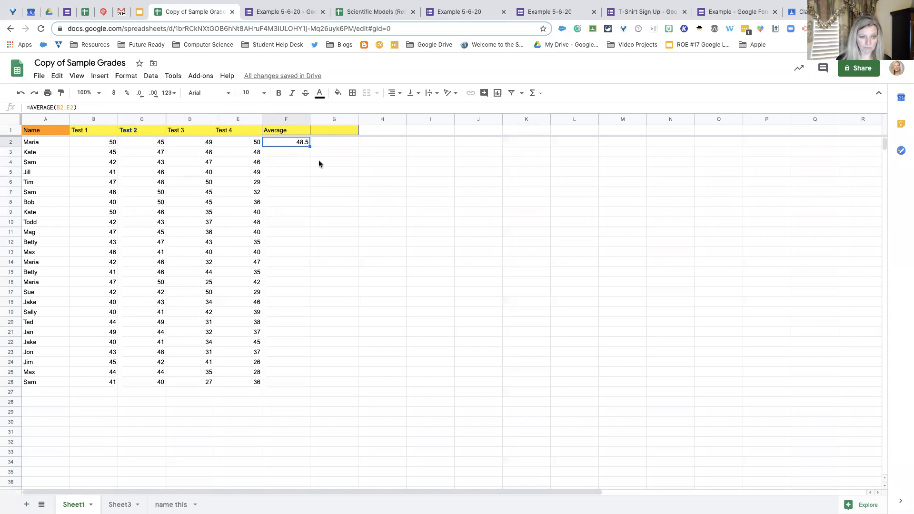
- Insert an AVERAGE function for row 3 over the selected range B3:F3
left_click(293, 151)
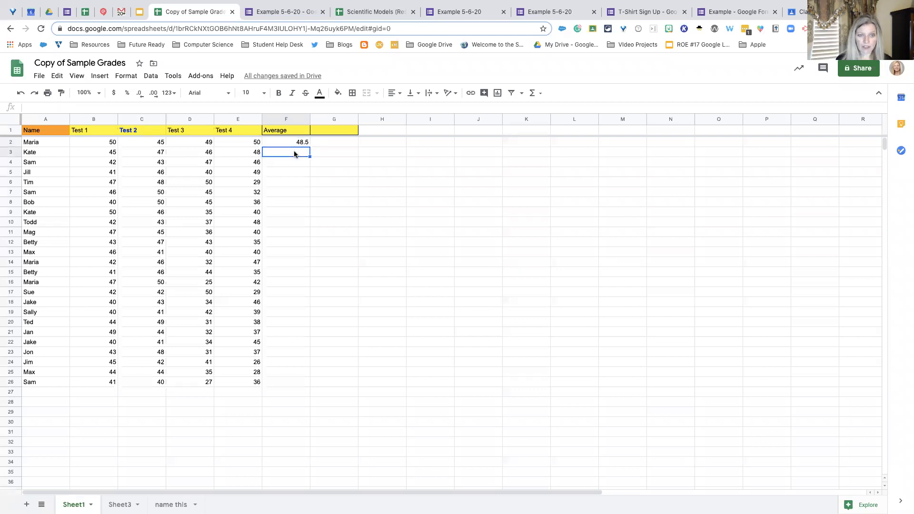
left_click(532, 95)
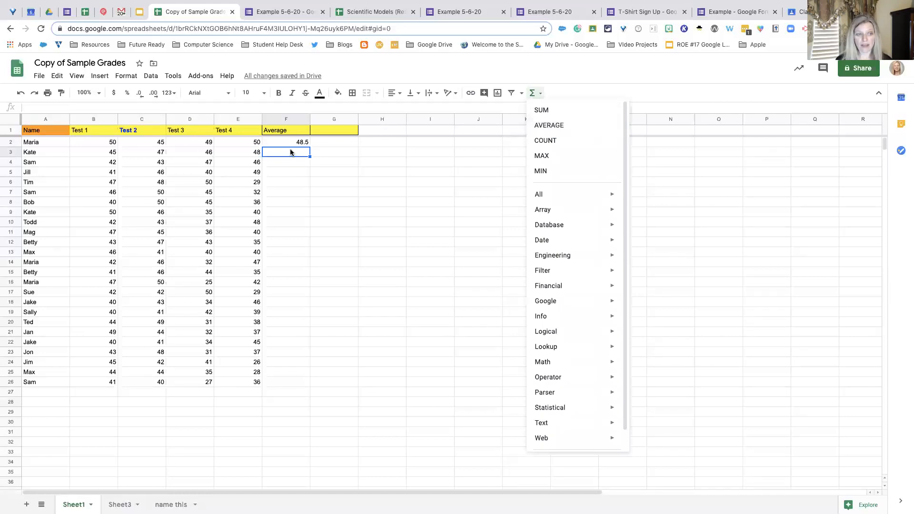
left_click(318, 157)
left_click_drag(107, 152, 298, 153)
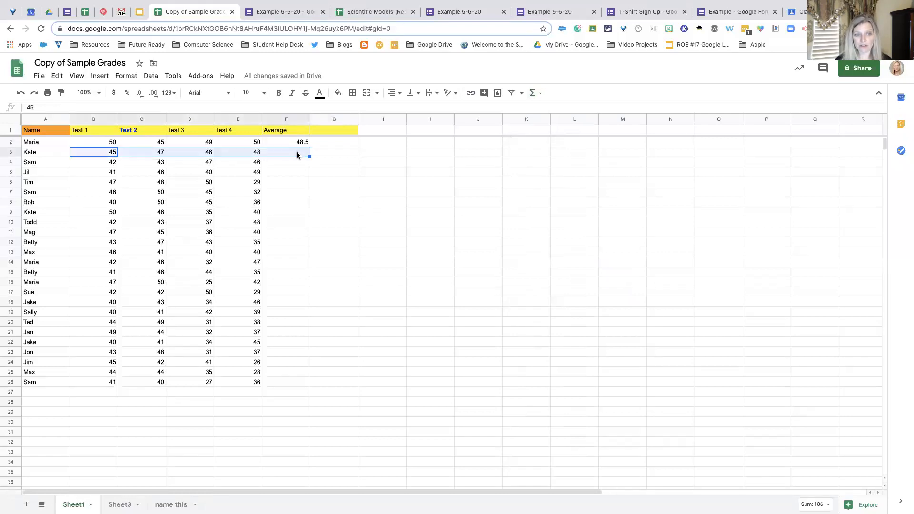
left_click(532, 93)
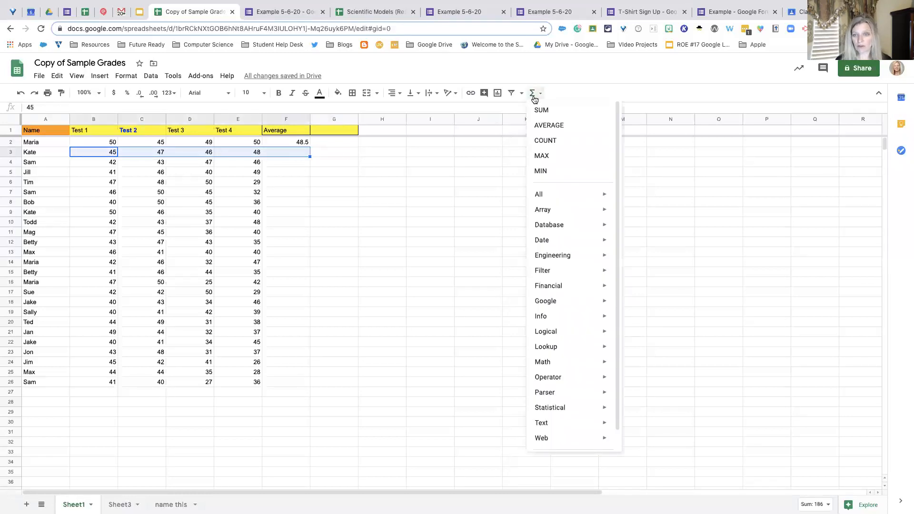
left_click(537, 125)
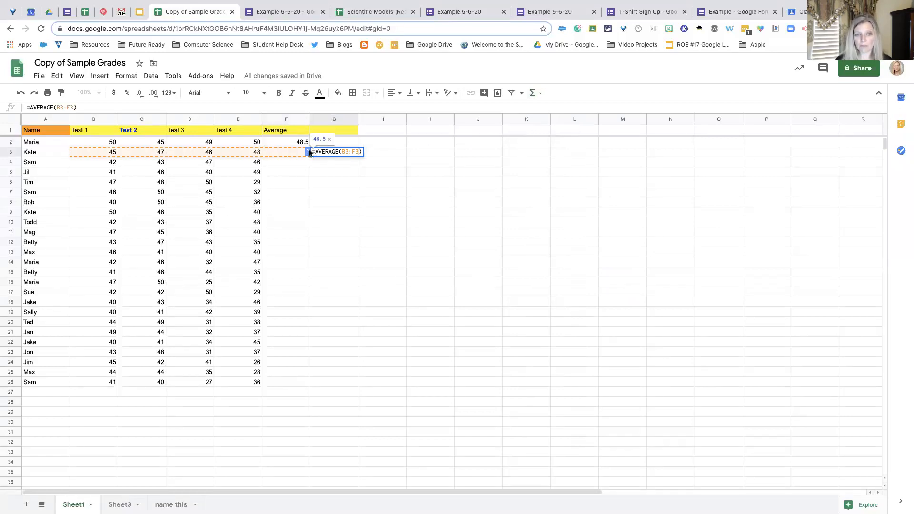
- Change the range of the row 3 average formula in G3 to B3:E3
left_click(355, 152)
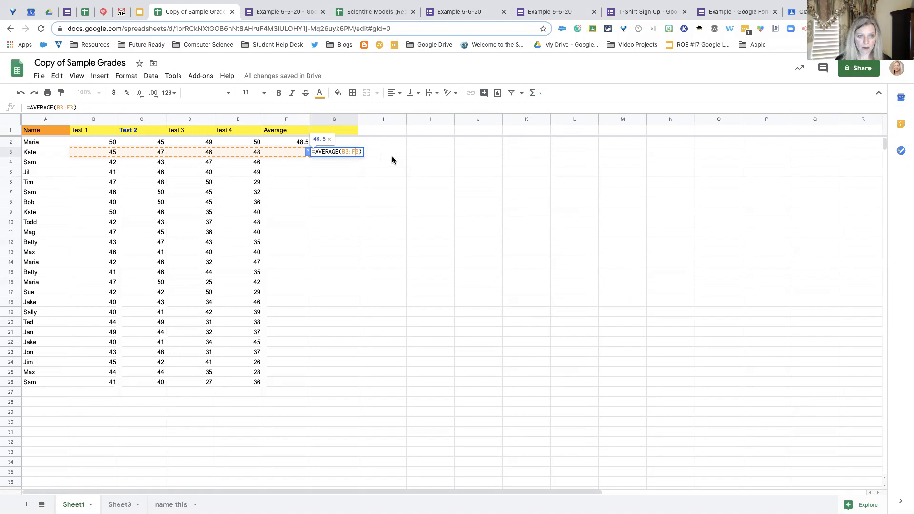
key("BackSpace")
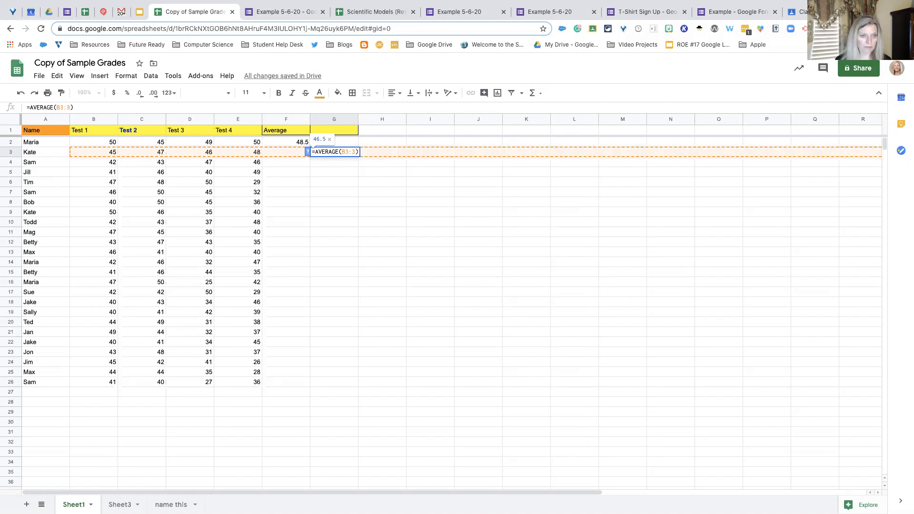
type("E")
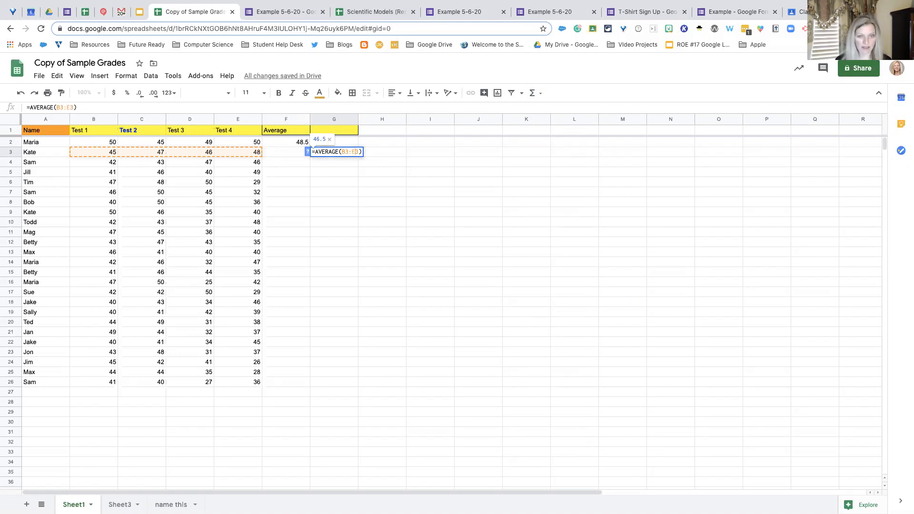
key("Return")
- Move the row 3 average formula from G3 into F3, undoing a misplaced move over the Test 4 score
left_click(337, 152)
left_click_drag(327, 152, 294, 152)
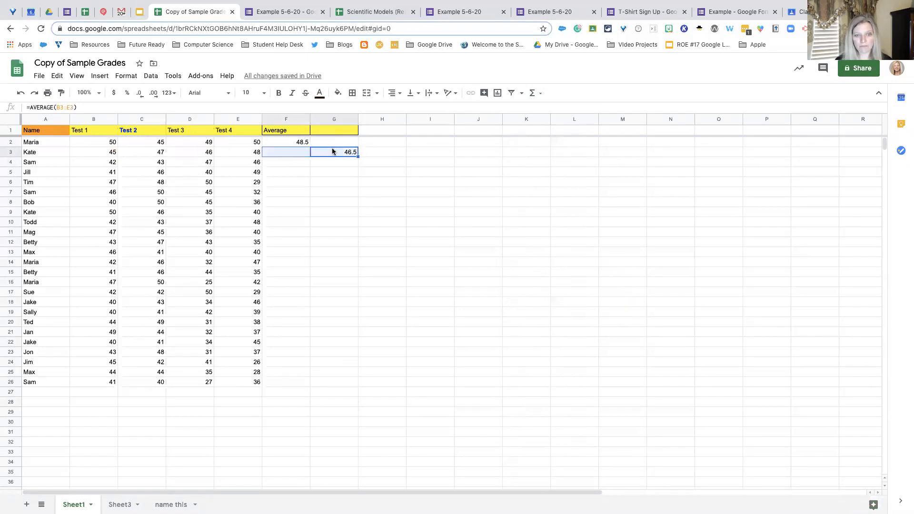
left_click_drag(334, 148, 311, 150)
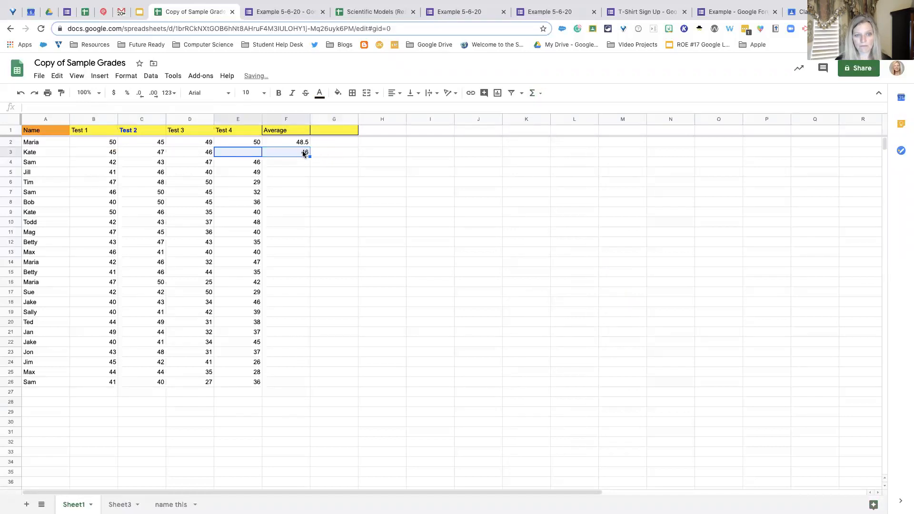
left_click(22, 93)
mouse_move(300, 156)
left_mouse_down()
mouse_move(325, 152)
mouse_move(298, 152)
left_mouse_up()
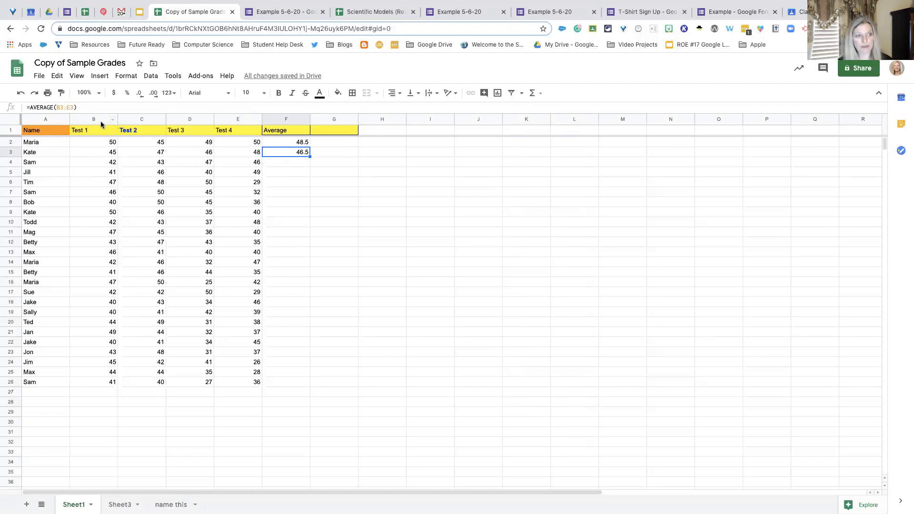
- Check the average formulas in F3 and F2 without changing them
double_click(279, 154)
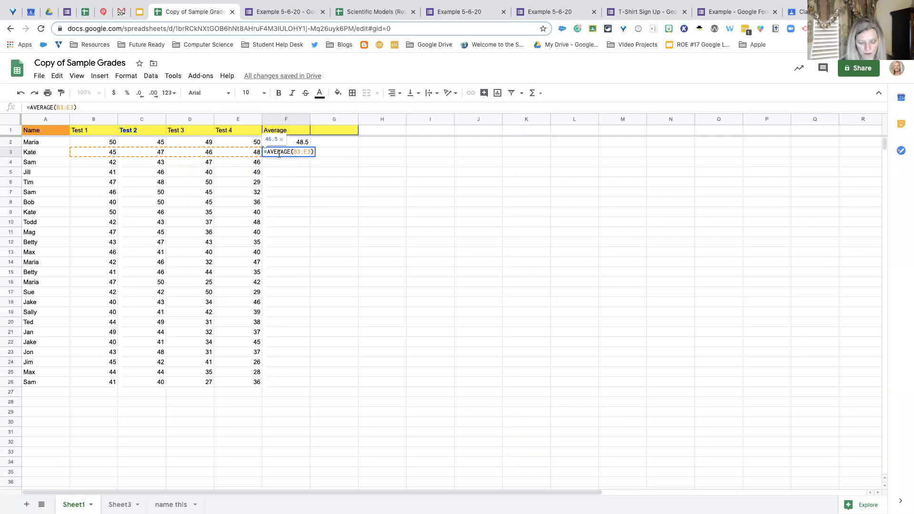
key("Return")
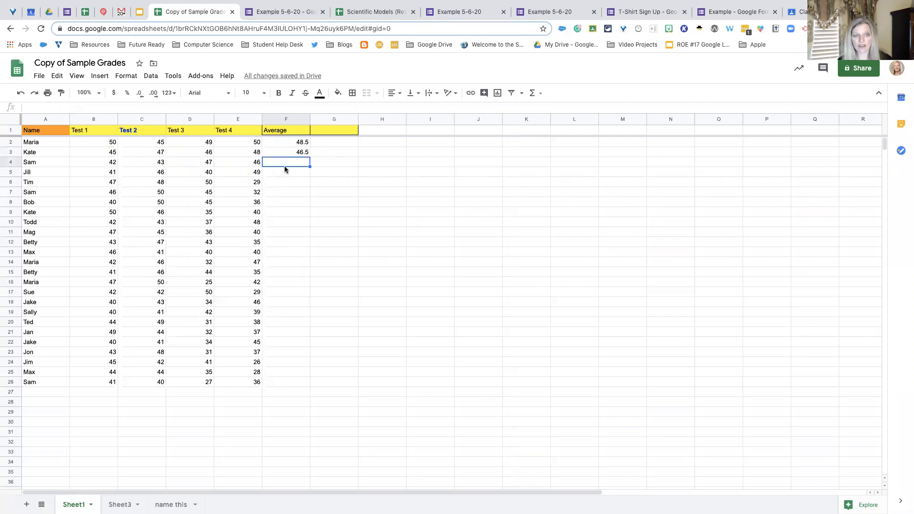
left_click(285, 141)
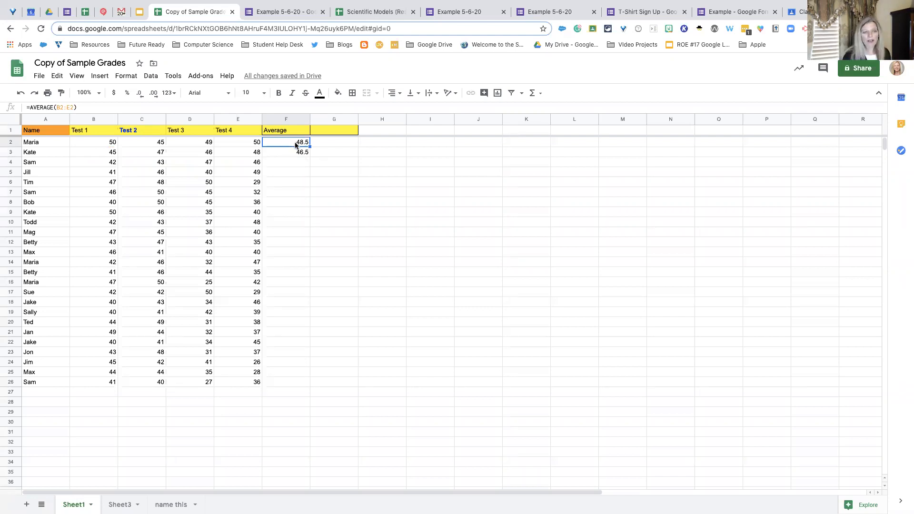
- Fill the average formula from F3 down through F24 and check the copied formula in F16
left_click(299, 151)
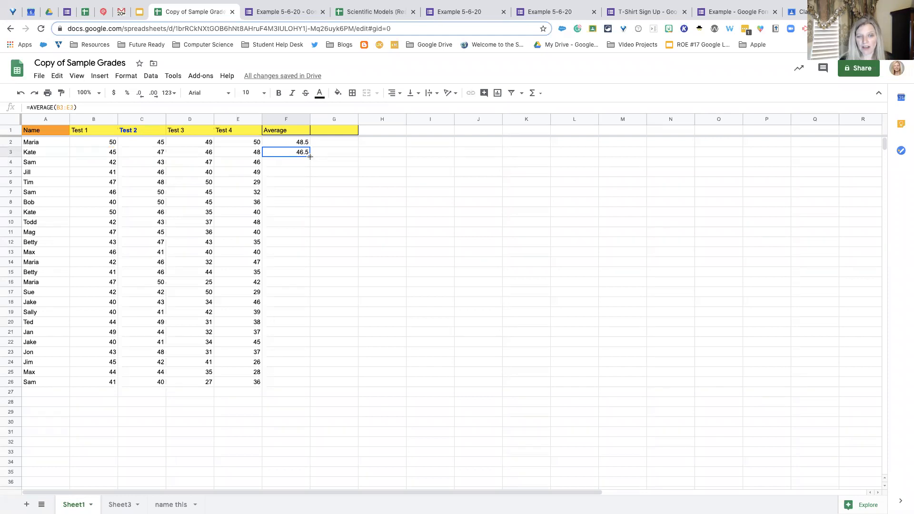
left_click_drag(310, 156, 303, 365)
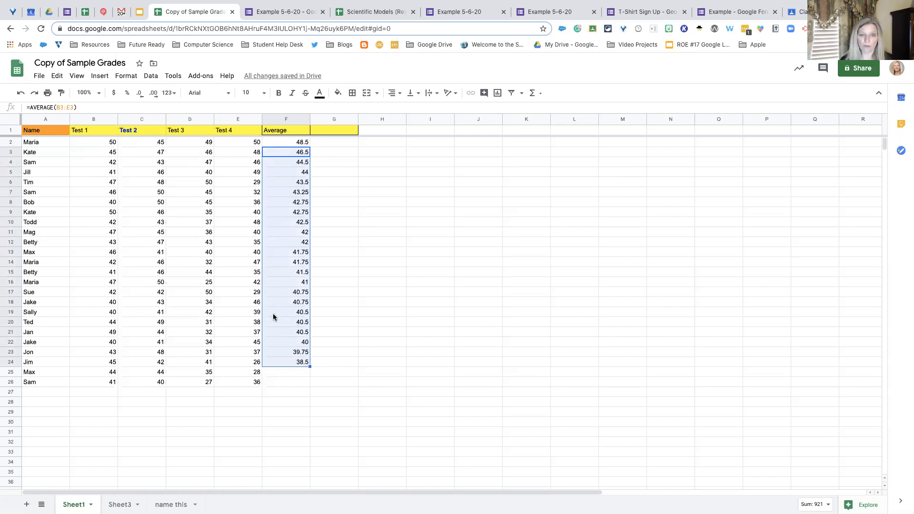
left_click(333, 303)
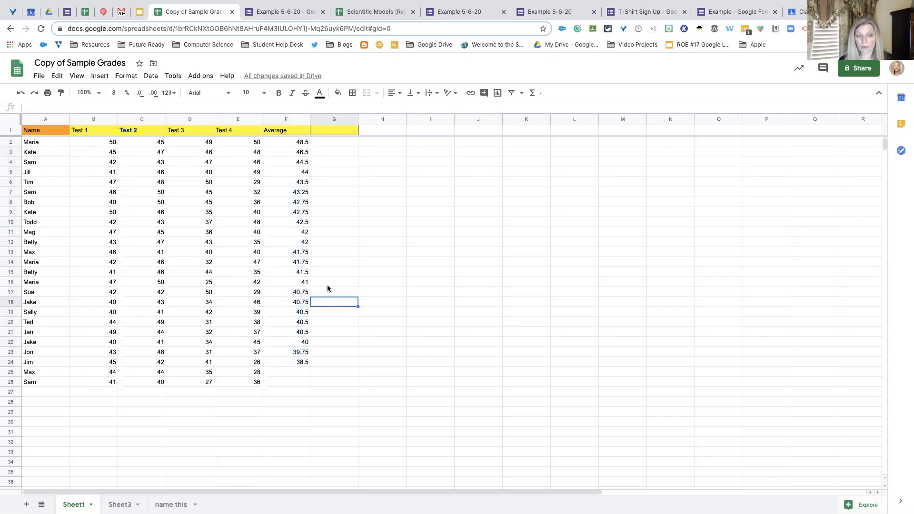
left_click(300, 281)
double_click(292, 281)
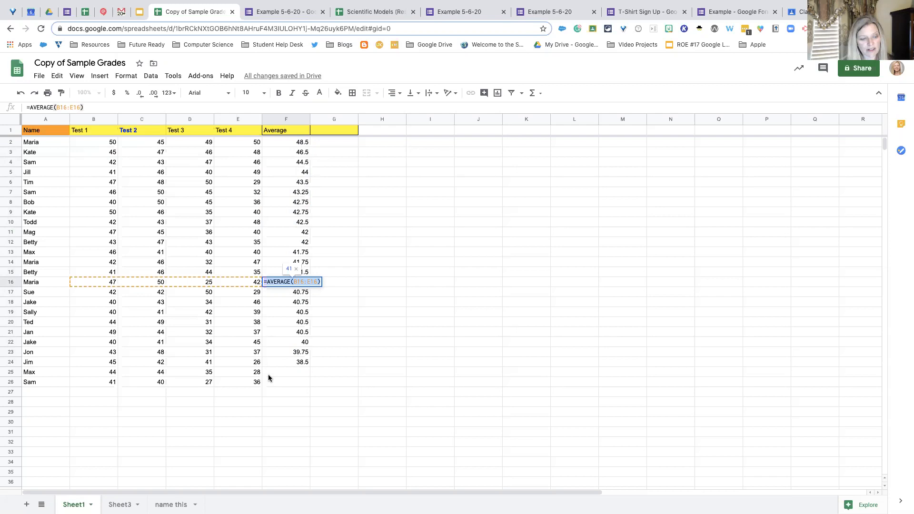
- Extend the average formula from F24 down through F29, past the last student row, and inspect cell F27
left_click(286, 363)
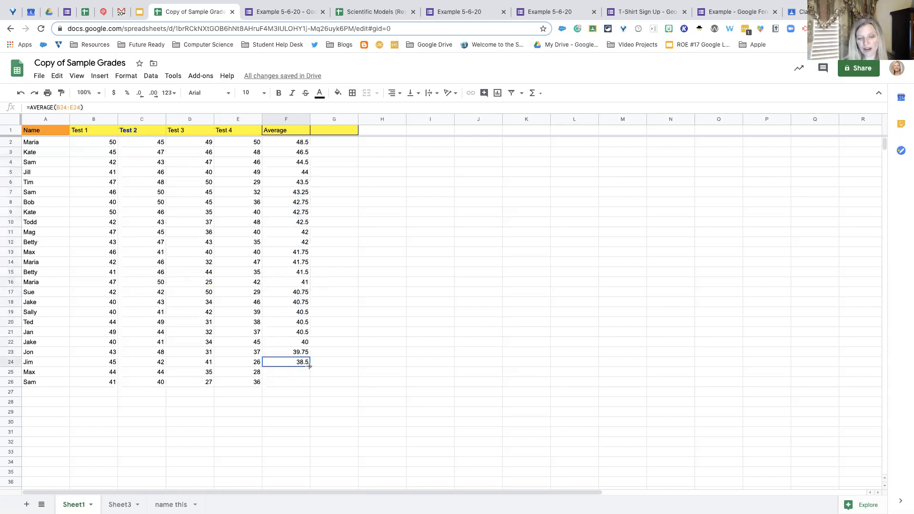
left_click_drag(310, 371, 308, 412)
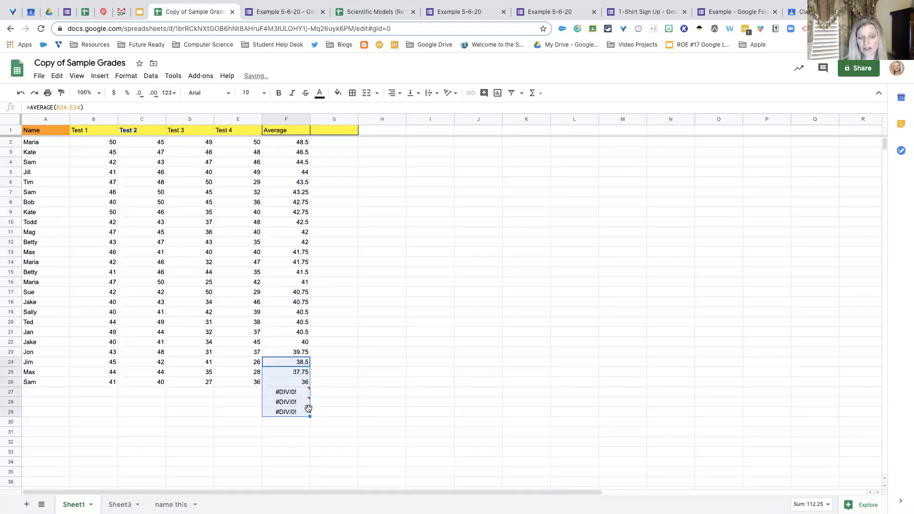
left_click(299, 391)
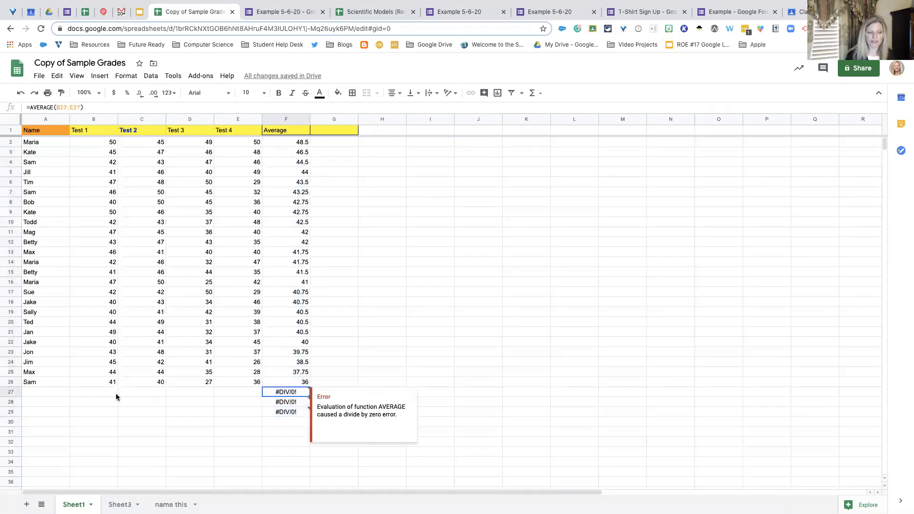
- Enter the scores 35, 62 and 40 for Test 1, Test 2 and Test 3 in row 27
left_click(96, 392)
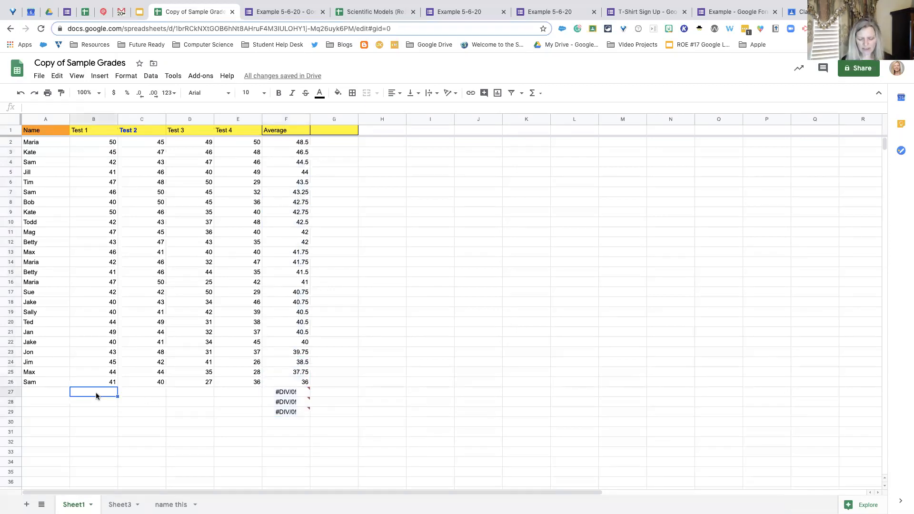
type("35")
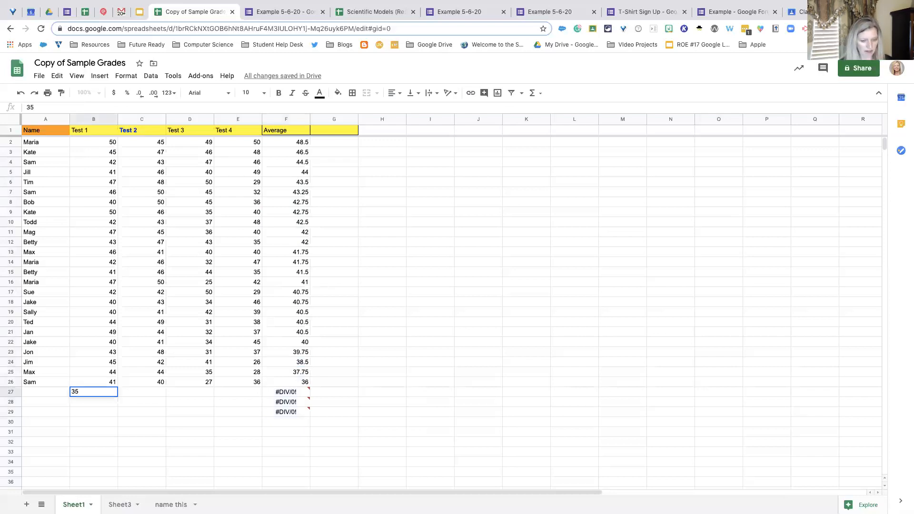
key("Tab")
type("62")
key("Tab")
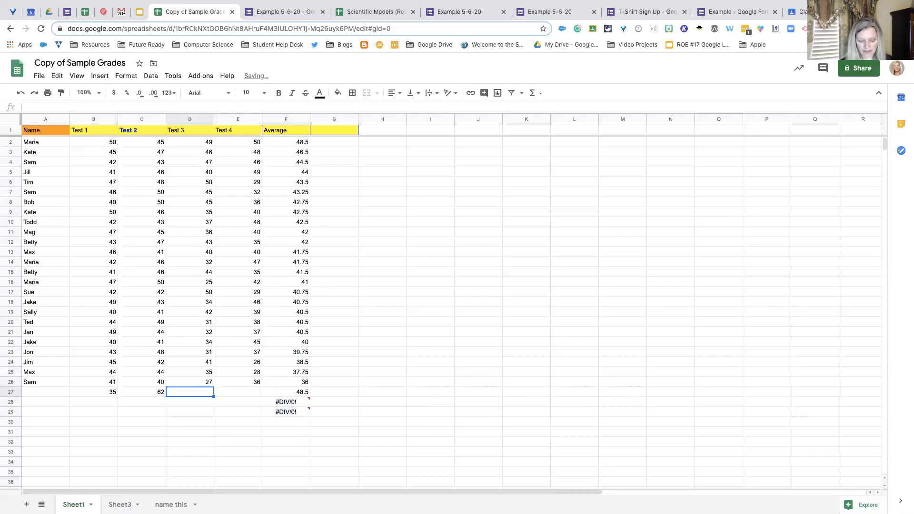
type("40")
key("Tab")
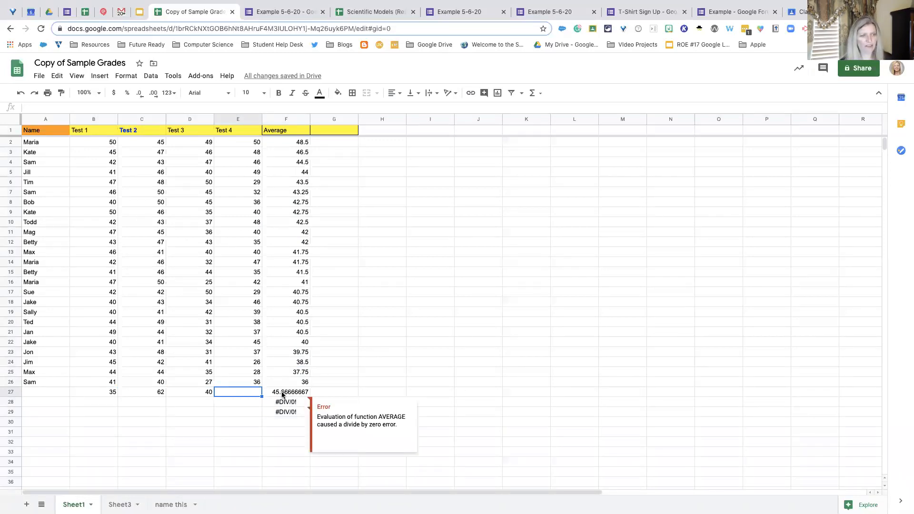
- Reduce the number of decimal places shown for the averages in F27:F29
left_click(284, 393)
mouse_move(309, 398)
left_click_drag(309, 397, 305, 412)
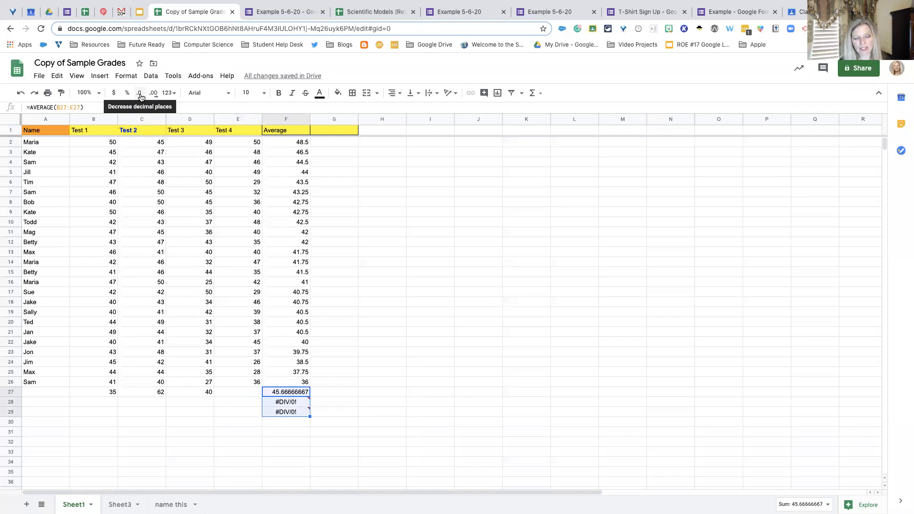
left_click(141, 97)
left_click(140, 98)
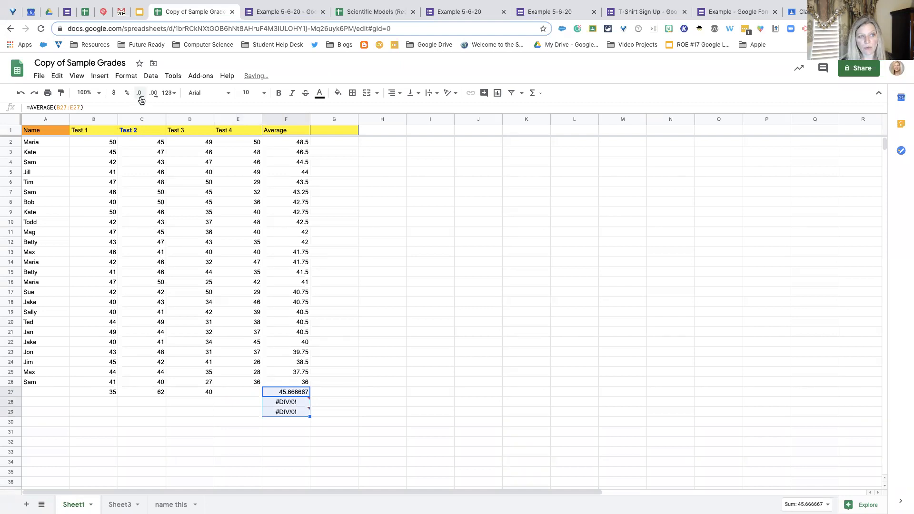
- Try the custom 88.07 number format with fewer decimal places on F27:F29, and undo both changes
left_click(173, 97)
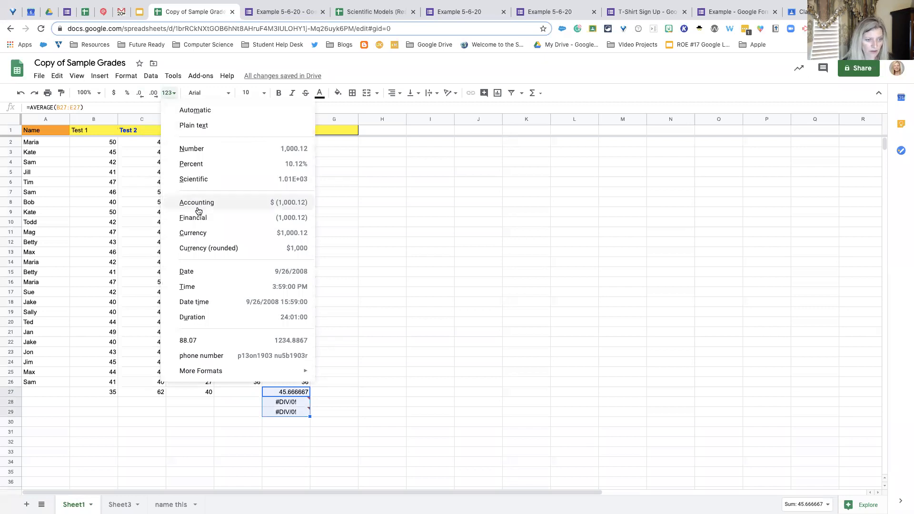
left_click(197, 341)
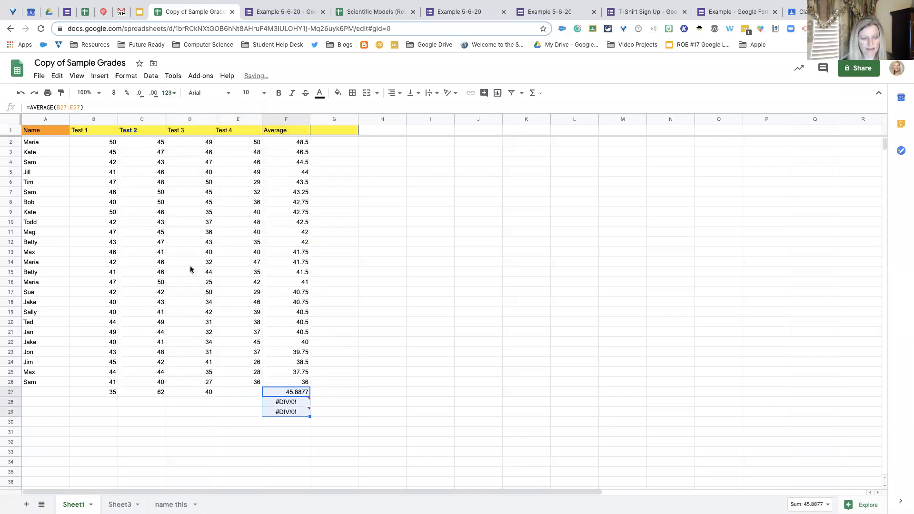
left_click(139, 97)
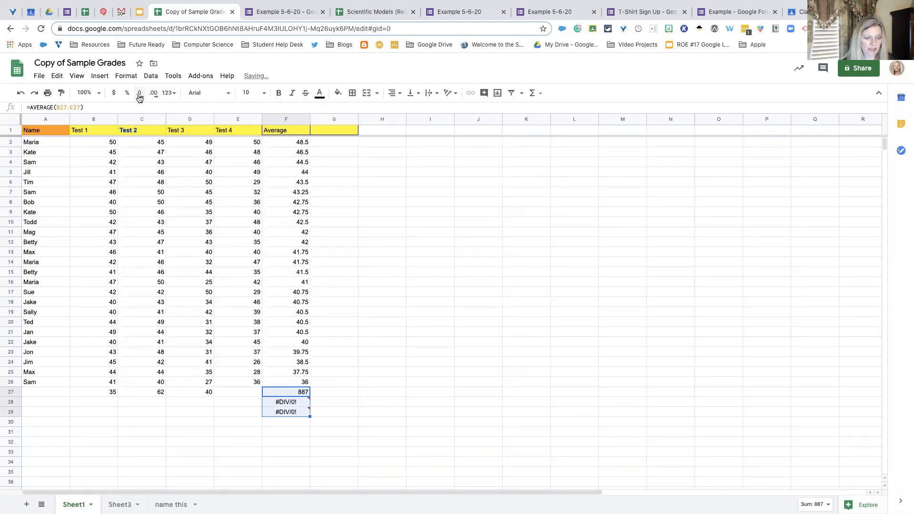
left_click(318, 388)
left_click(282, 393)
left_click(233, 391)
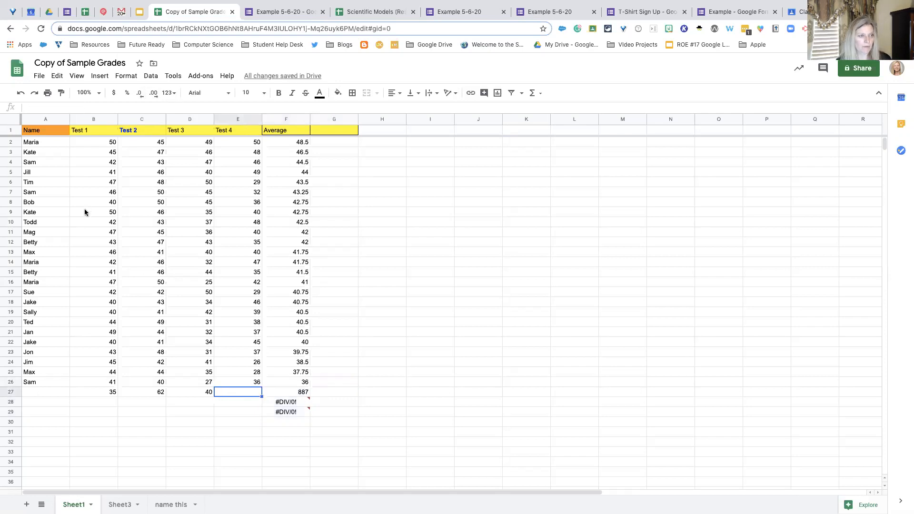
left_click(21, 94)
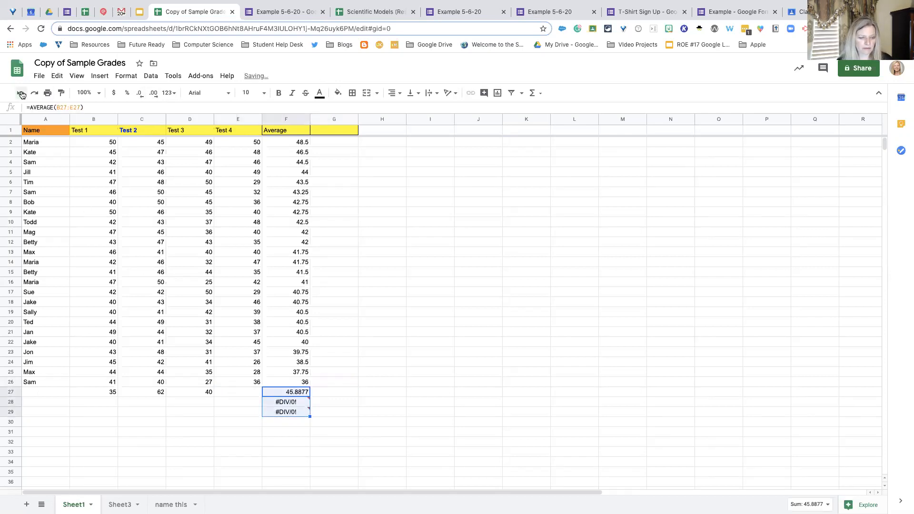
left_click(22, 94)
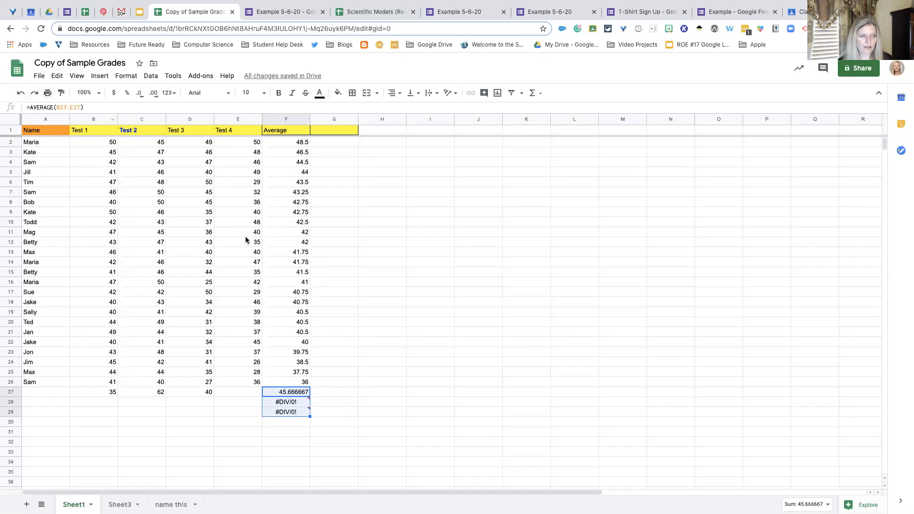
- Set the averages in F27:F29 to two decimal places and look over the available number formats
left_click(142, 98)
left_click(142, 98)
left_click(141, 98)
left_click(142, 98)
left_click(142, 97)
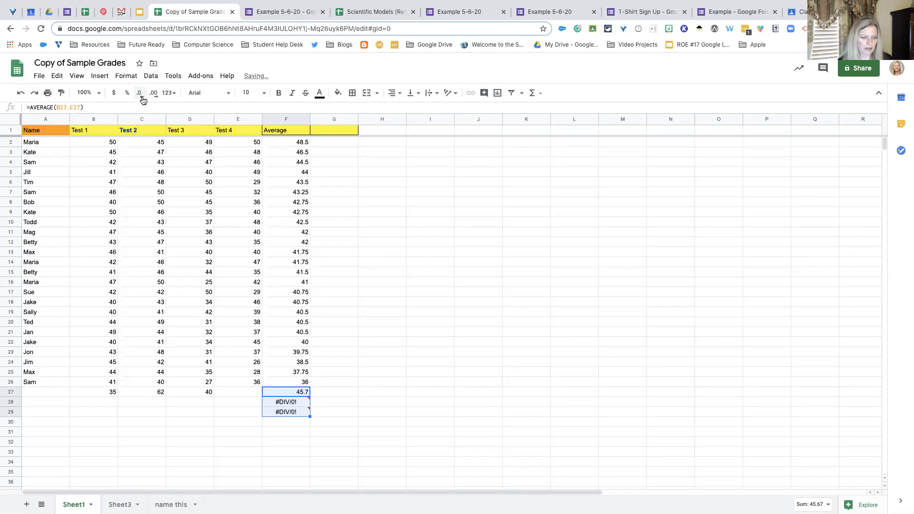
left_click(155, 99)
left_click(171, 98)
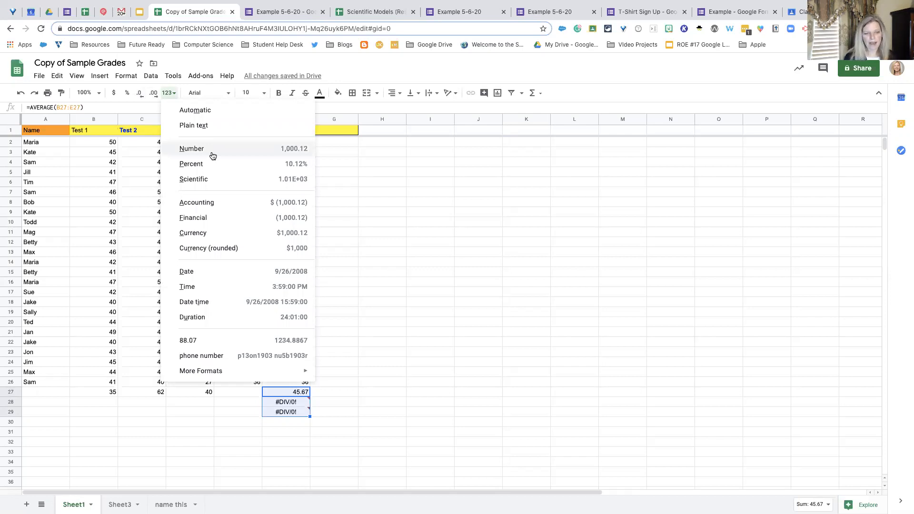
- Enter 61 in cell G5 and format it as a date
left_click(346, 176)
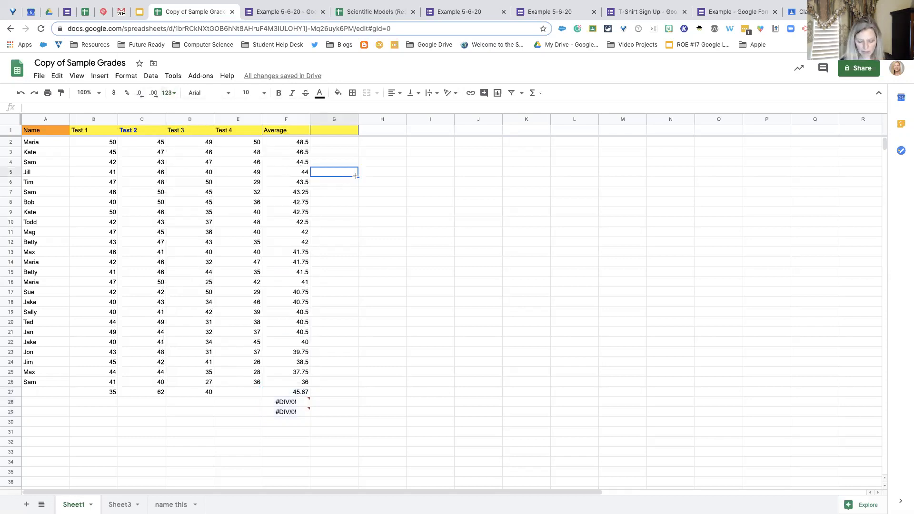
type("61")
key("Return")
left_click(341, 173)
left_click(176, 95)
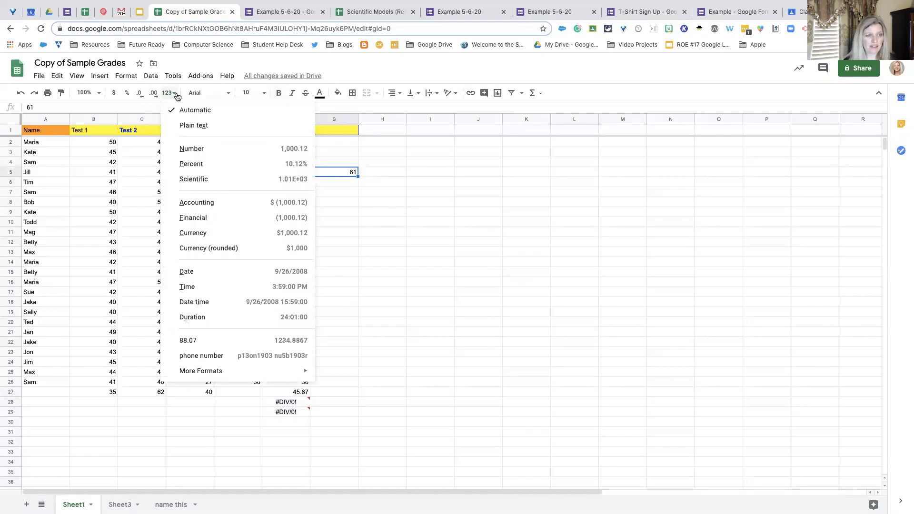
left_click(220, 273)
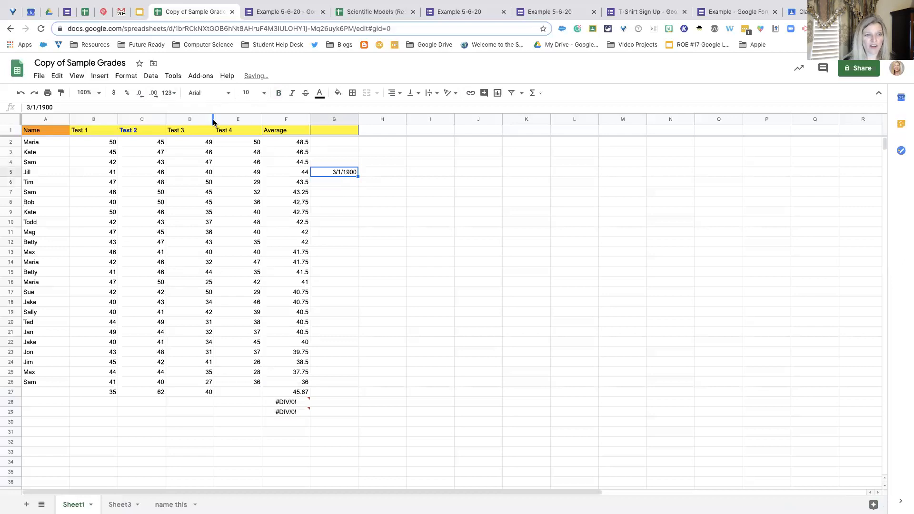
- Change cell G5 to the Number format and review the other number format options
left_click(173, 94)
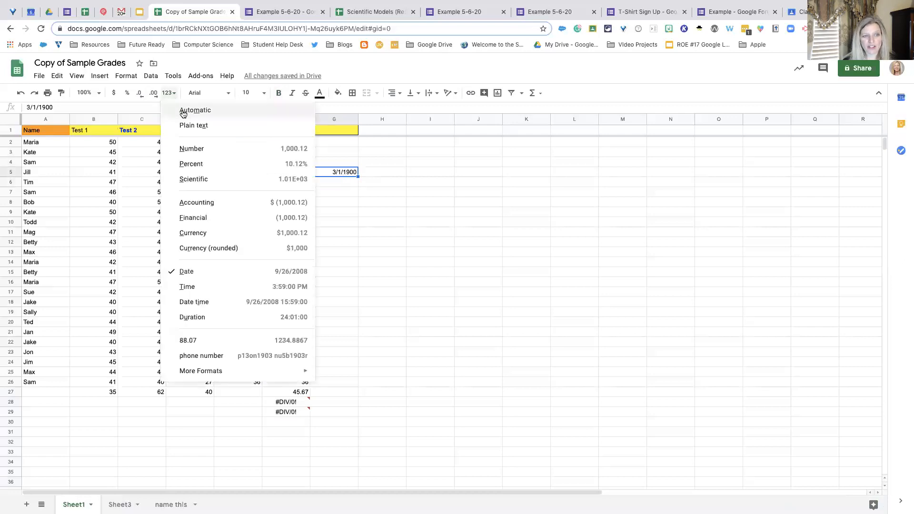
left_click(193, 148)
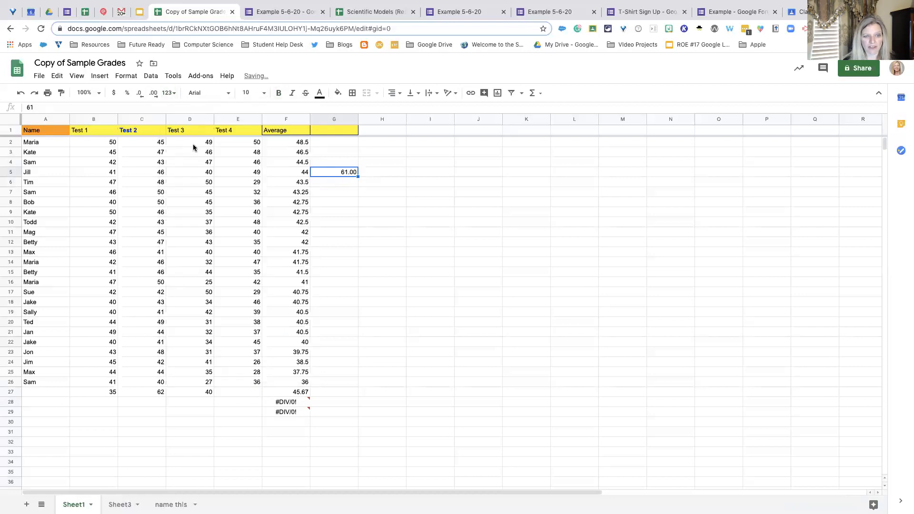
left_click(176, 94)
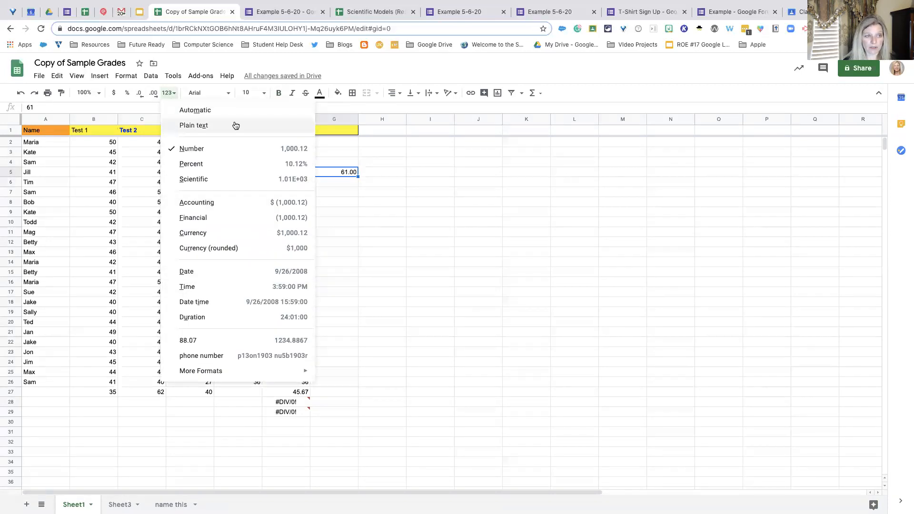
left_click(426, 153)
left_click(128, 77)
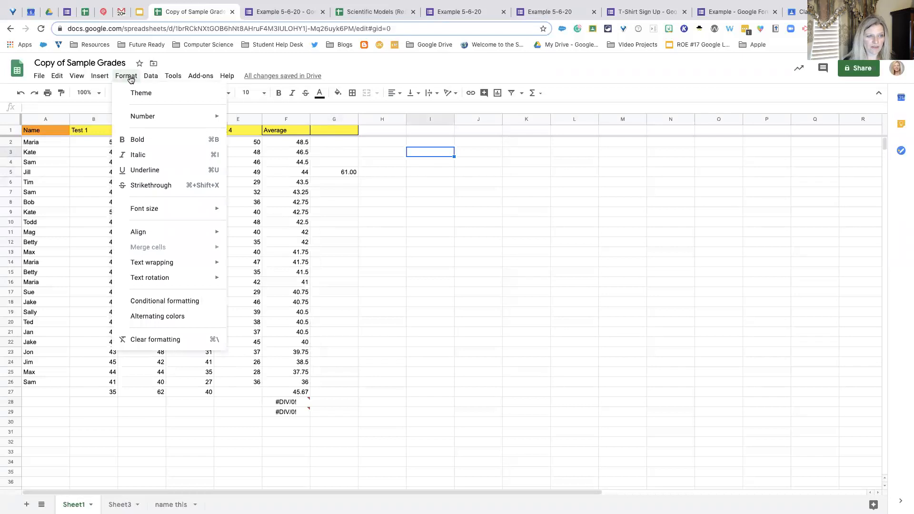
mouse_move(138, 116)
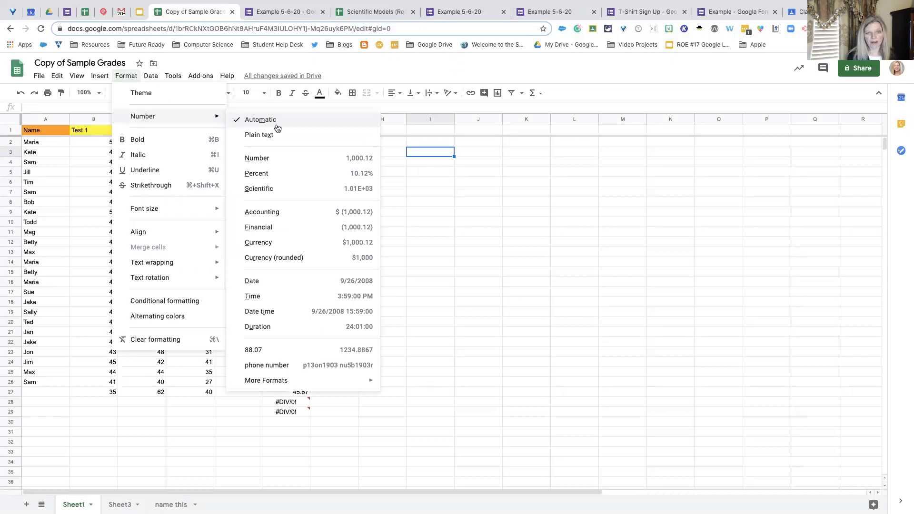
left_click(422, 174)
- Clear the extra average formulas in F28 and F29 and the sample number in G5
left_click(300, 403)
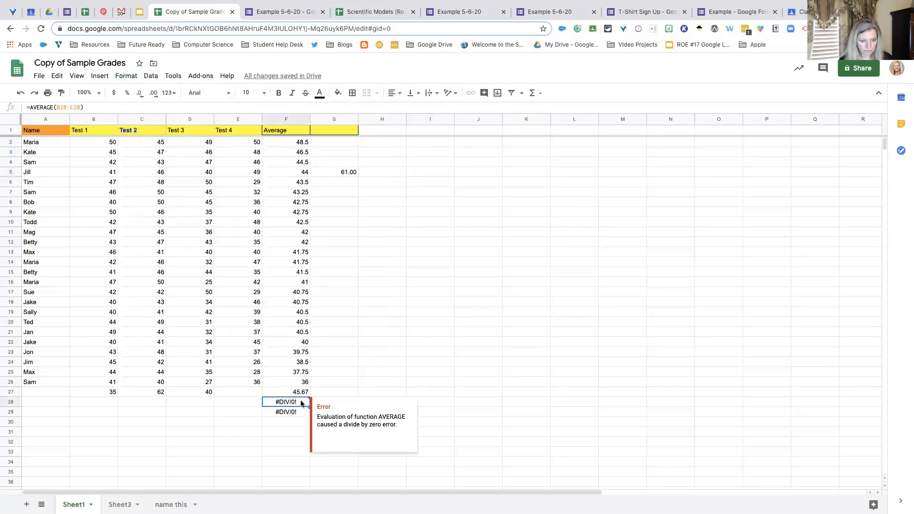
key("Delete")
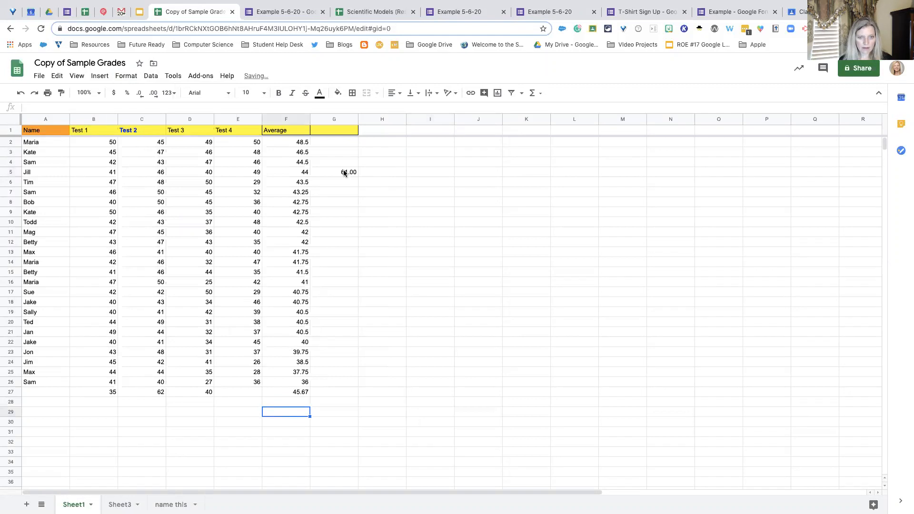
left_click(344, 172)
key("Delete")
- Check how the header row behaves while moving down and across the grades sheet
scroll(125, 171, "down", 2)
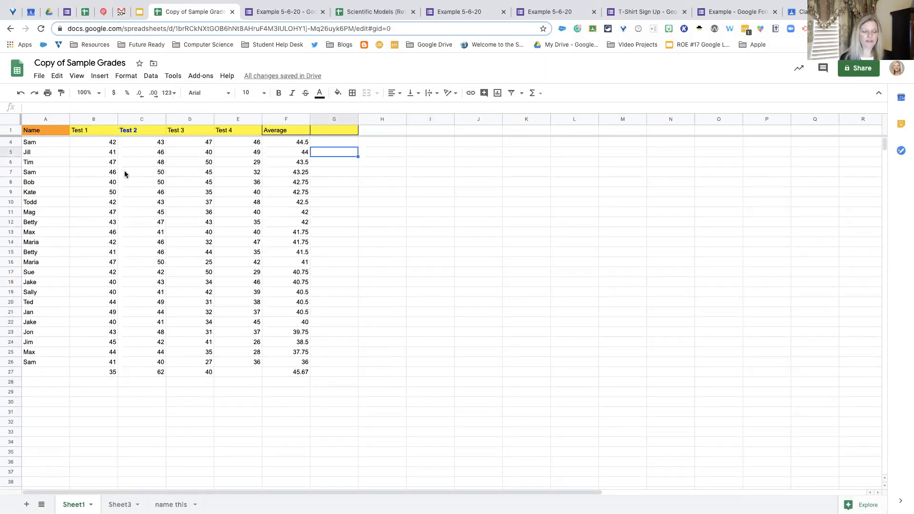
scroll(125, 175, "down", 2)
scroll(124, 174, "up", 2)
scroll(125, 173, "right", 4)
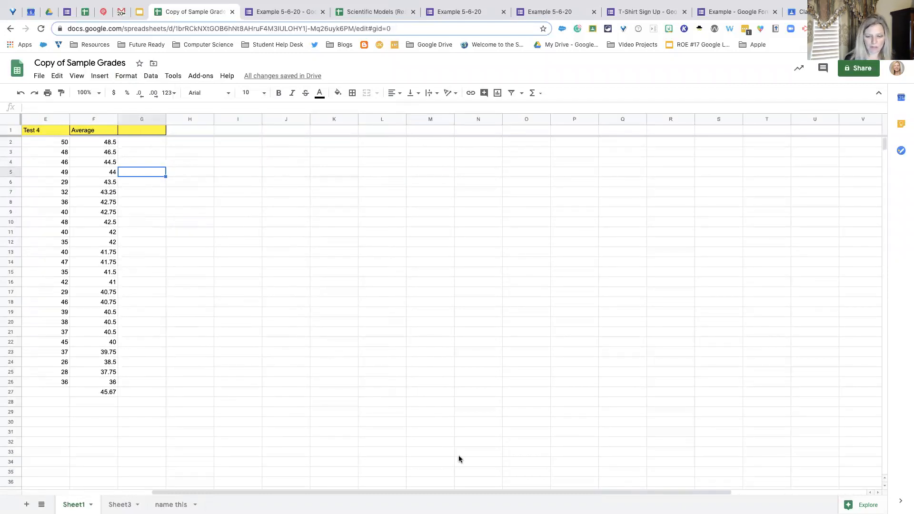
left_click_drag(478, 490, 335, 490)
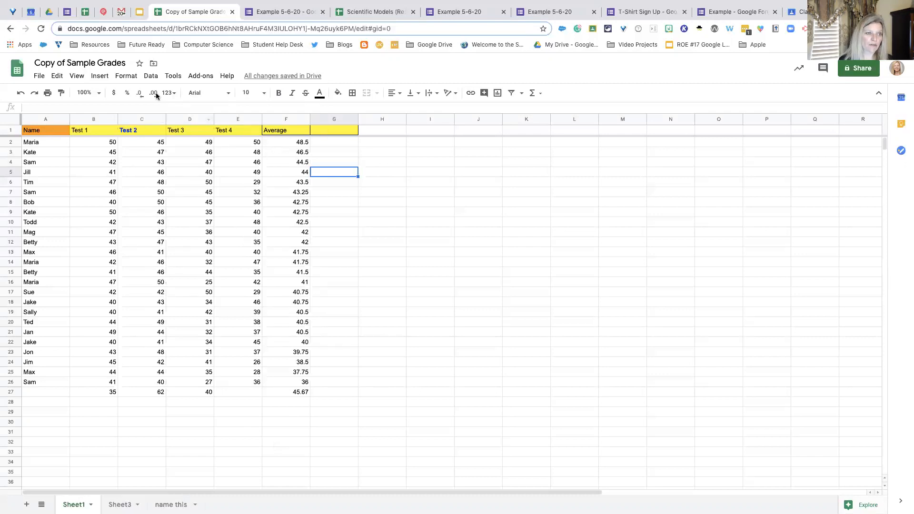
- Select header row 1 and freeze one row at the top of the sheet
left_click(79, 76)
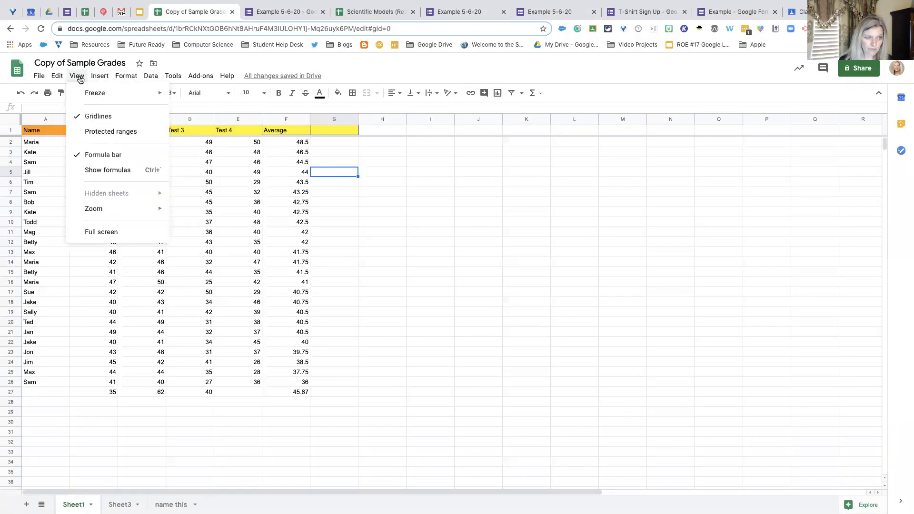
left_click(429, 154)
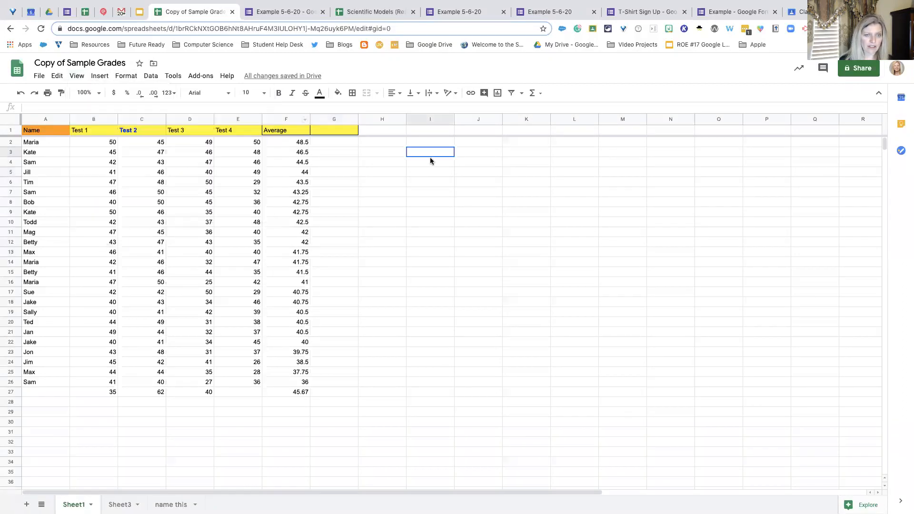
left_click(10, 130)
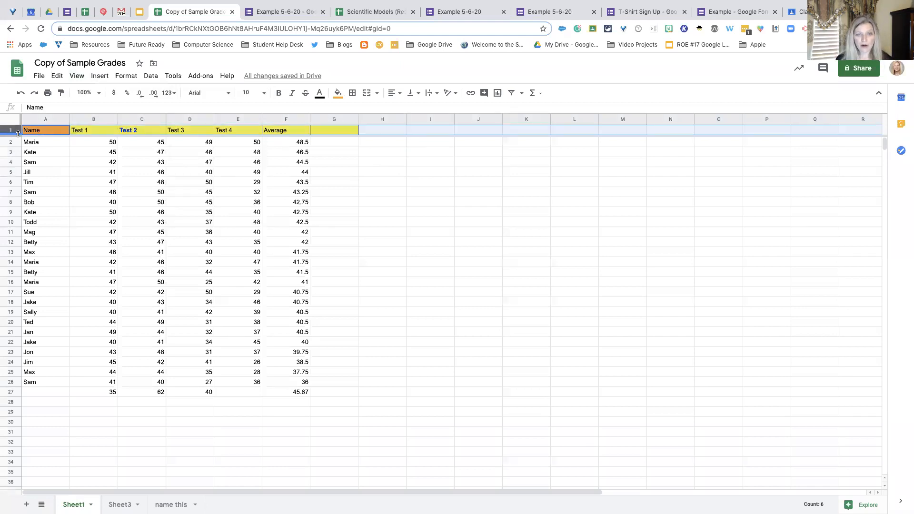
left_click(145, 181)
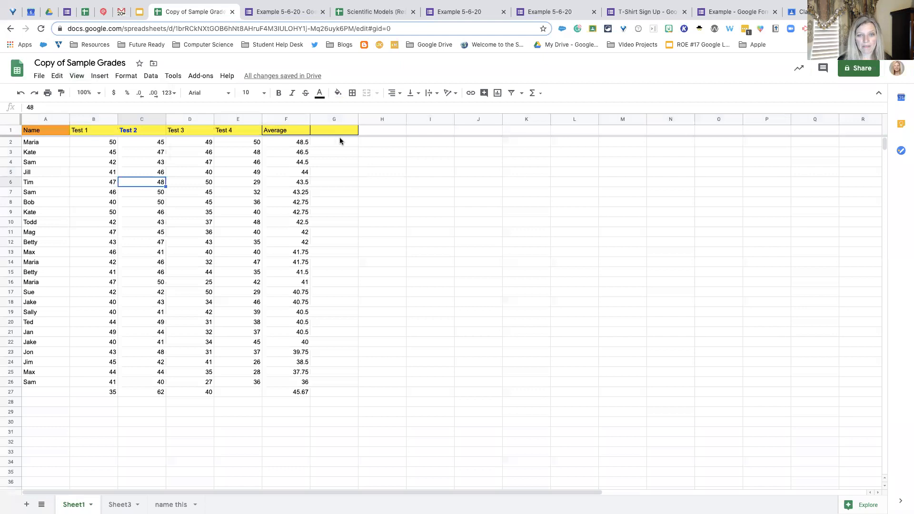
left_click(14, 129)
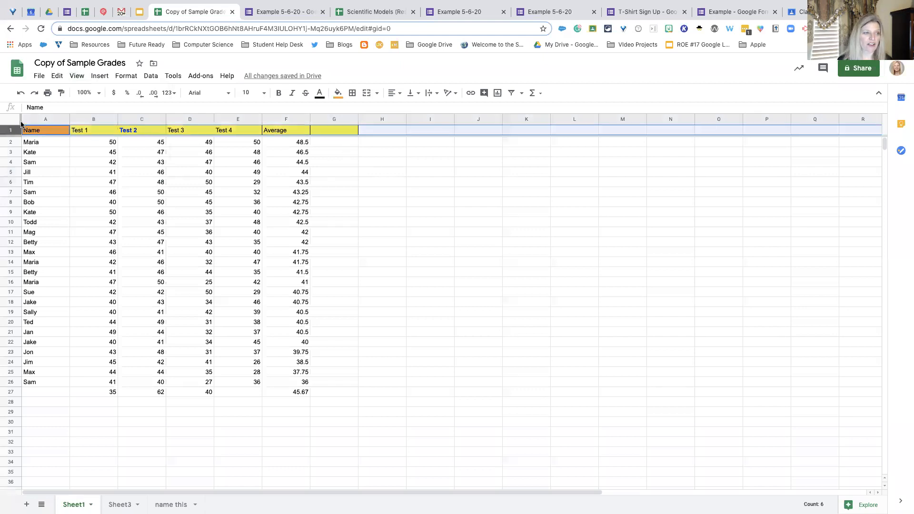
left_click(76, 75)
mouse_move(94, 96)
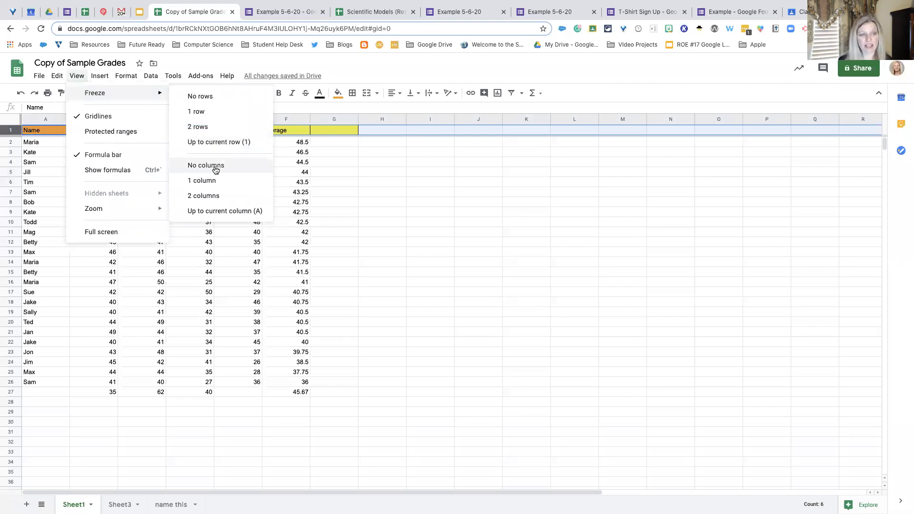
left_click(198, 113)
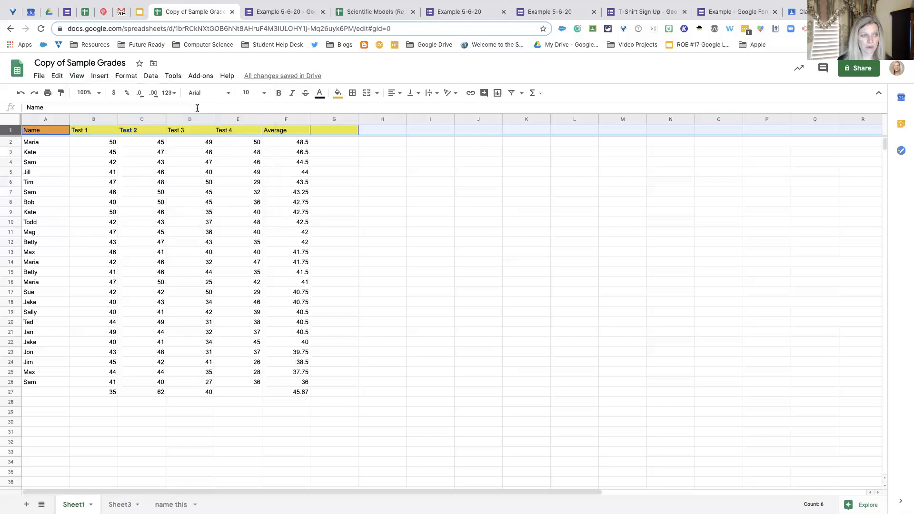
- Test the frozen header row by moving down past the grades and across the columns, returning to the start
left_click(344, 166)
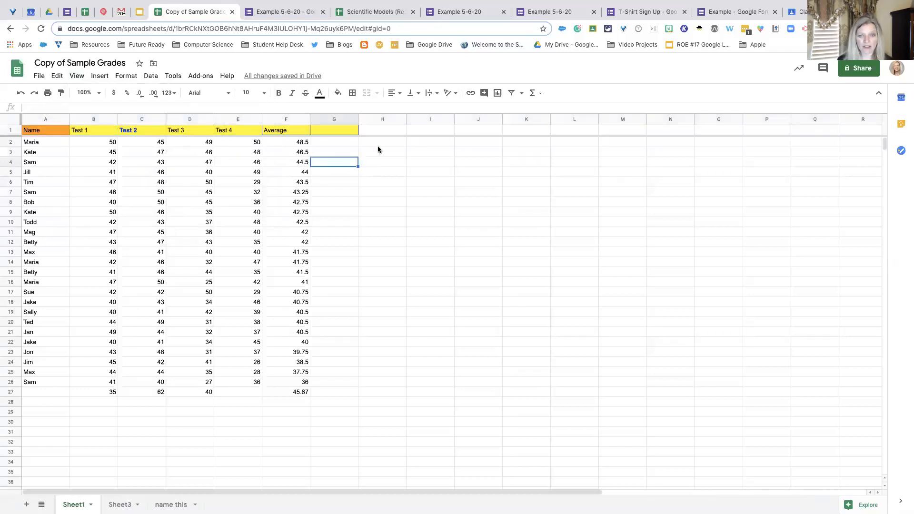
scroll(334, 206, "down", 8)
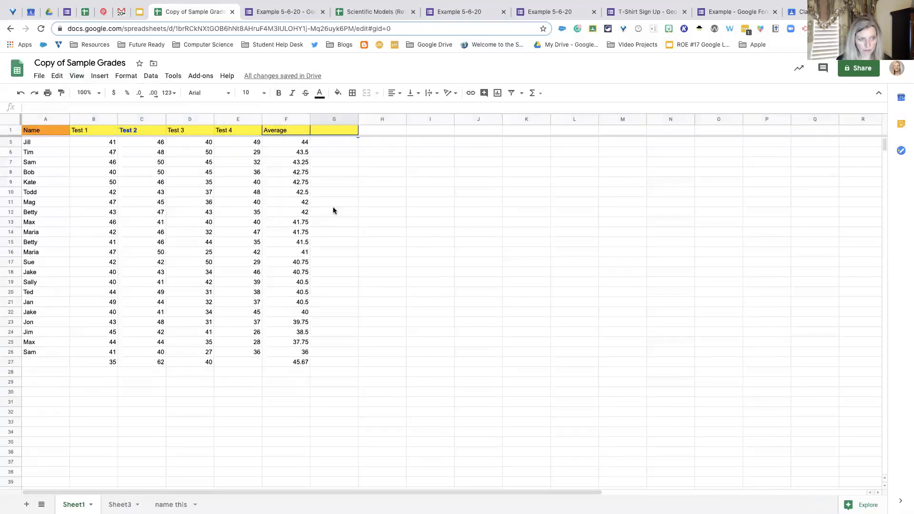
scroll(333, 210, "down", 2)
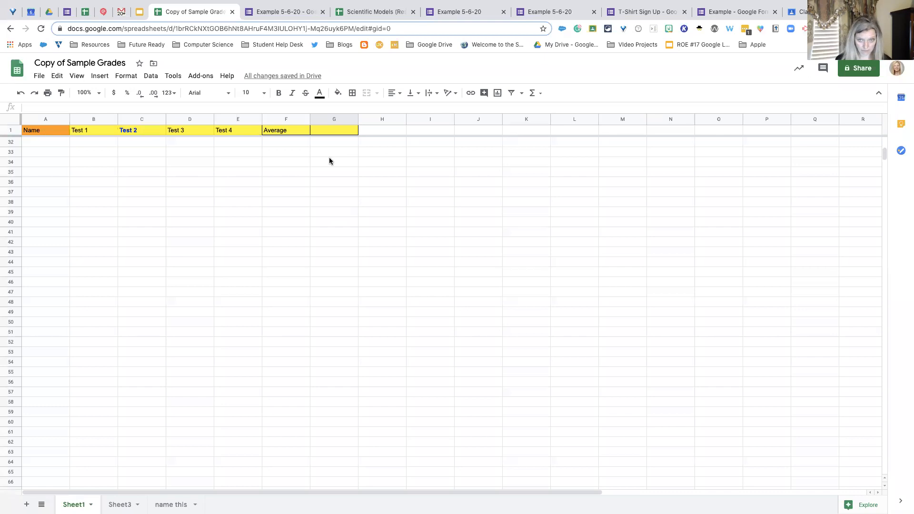
scroll(329, 161, "right", 4)
scroll(330, 161, "up", 10)
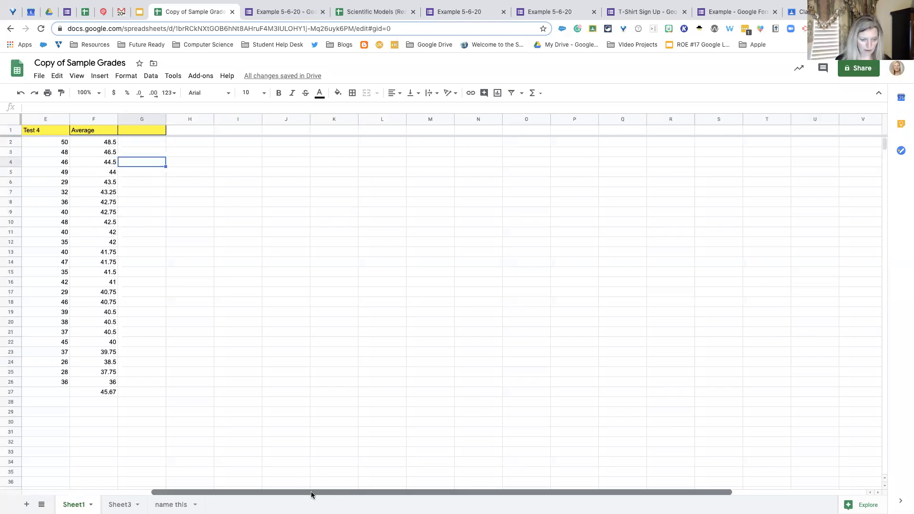
left_click_drag(311, 491, 167, 489)
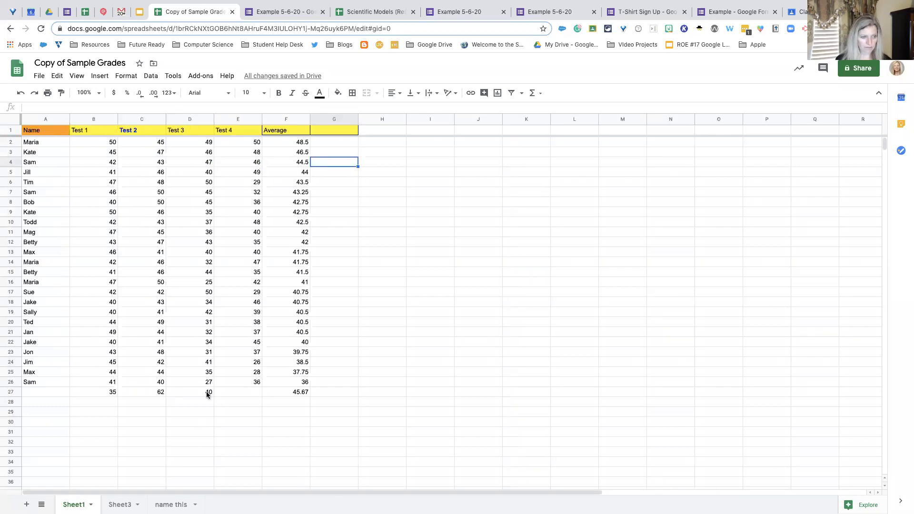
left_click(39, 76)
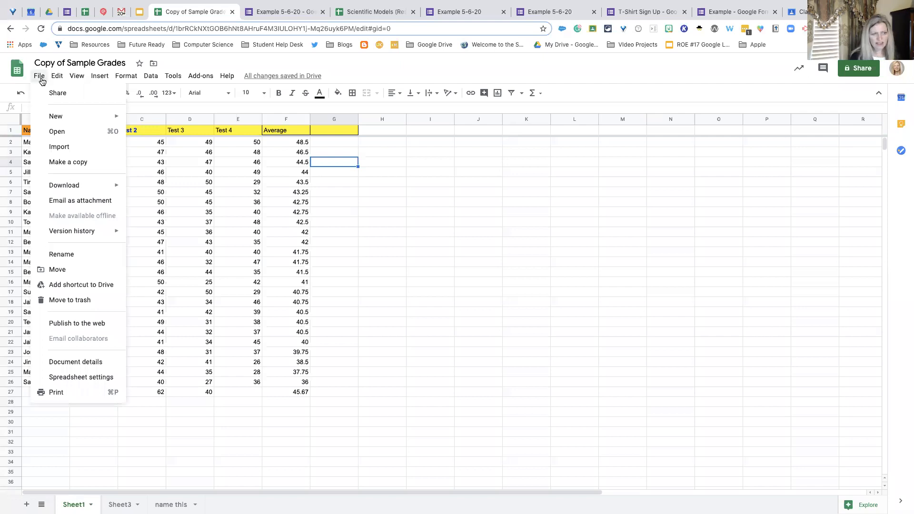
mouse_move(80, 231)
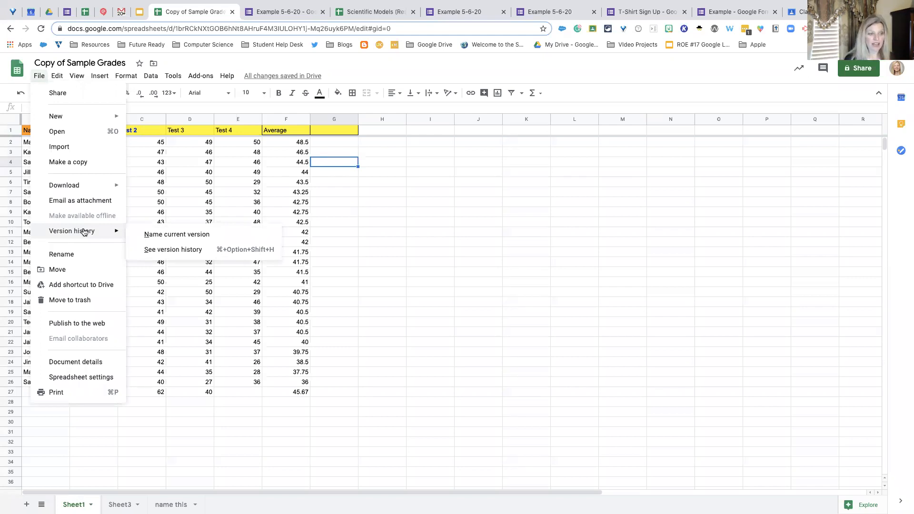
mouse_move(96, 186)
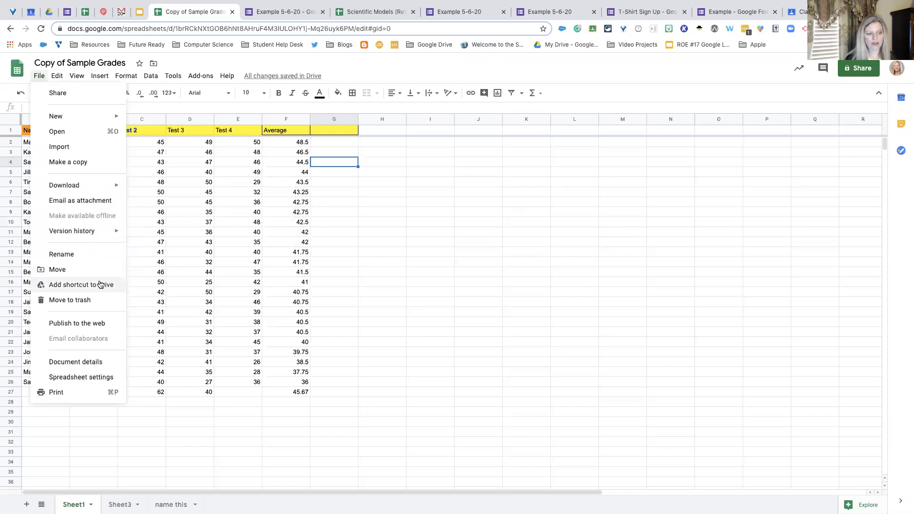
left_click(341, 279)
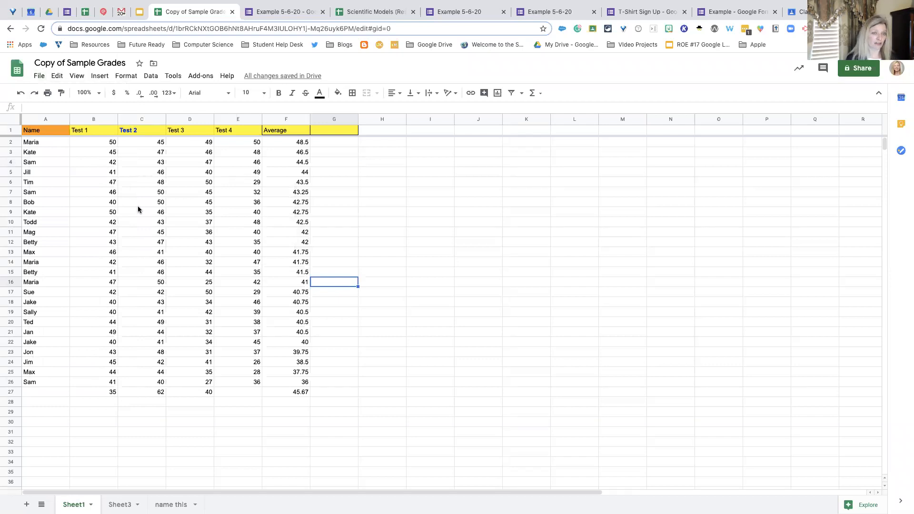
- Insert a chart from the Name and Average columns and place it in the empty area beside the grades
left_click(45, 120)
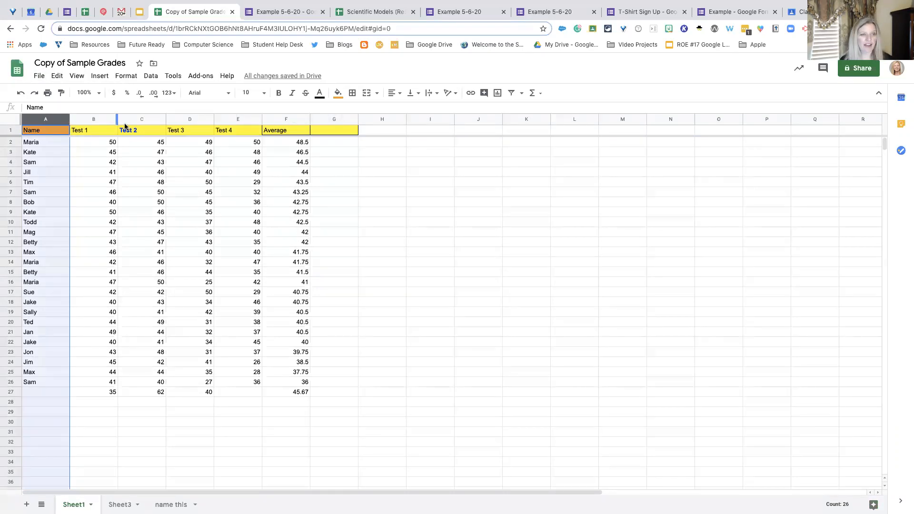
left_click(289, 119, "super")
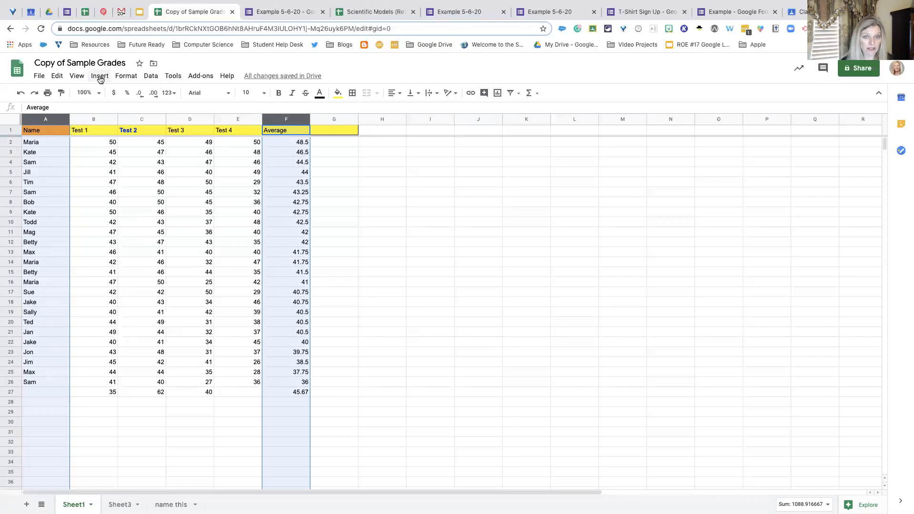
left_click(498, 93)
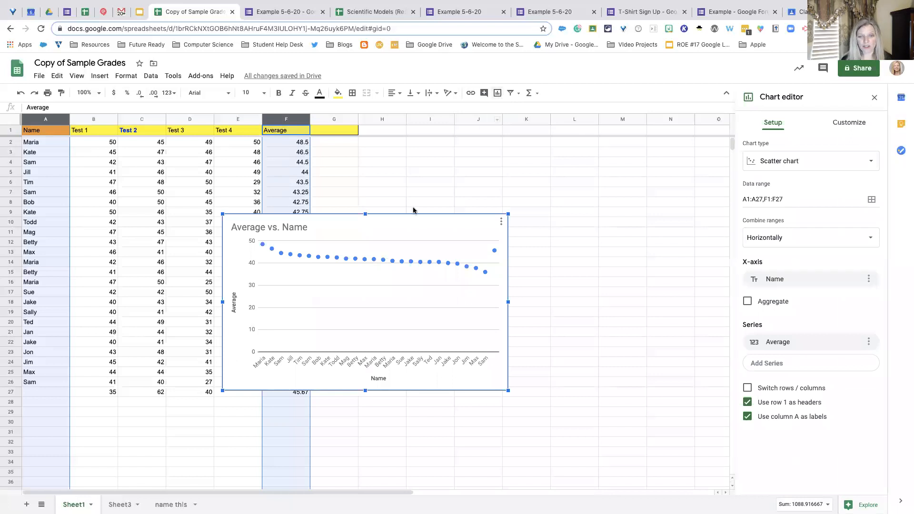
left_click_drag(424, 218, 549, 180)
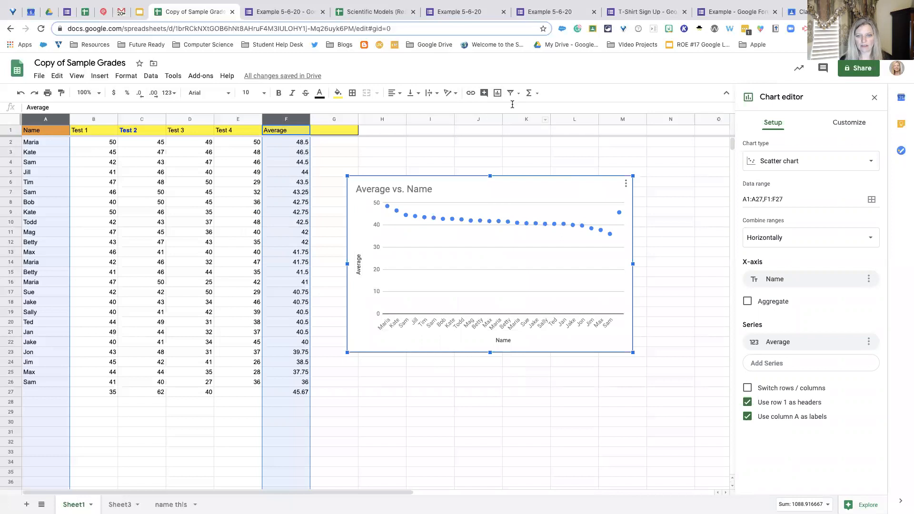
left_click(538, 156)
left_click(538, 189)
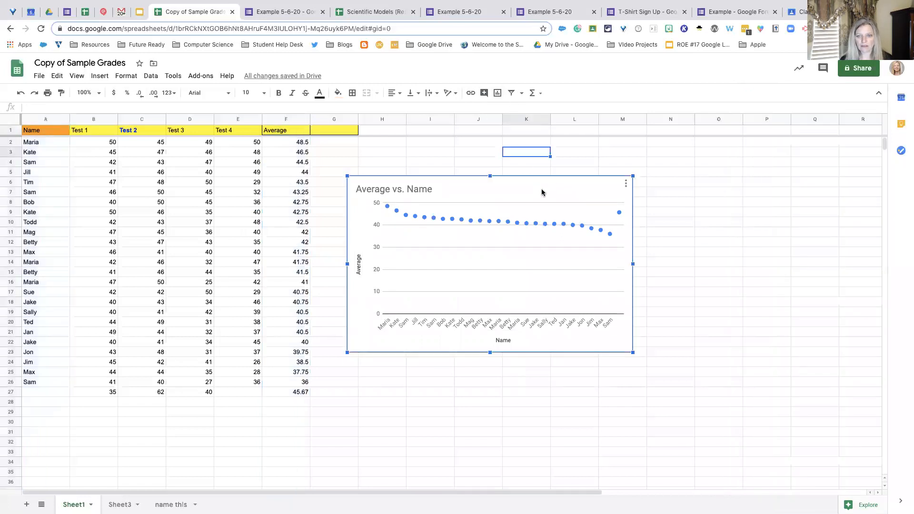
left_click_drag(570, 193, 581, 181)
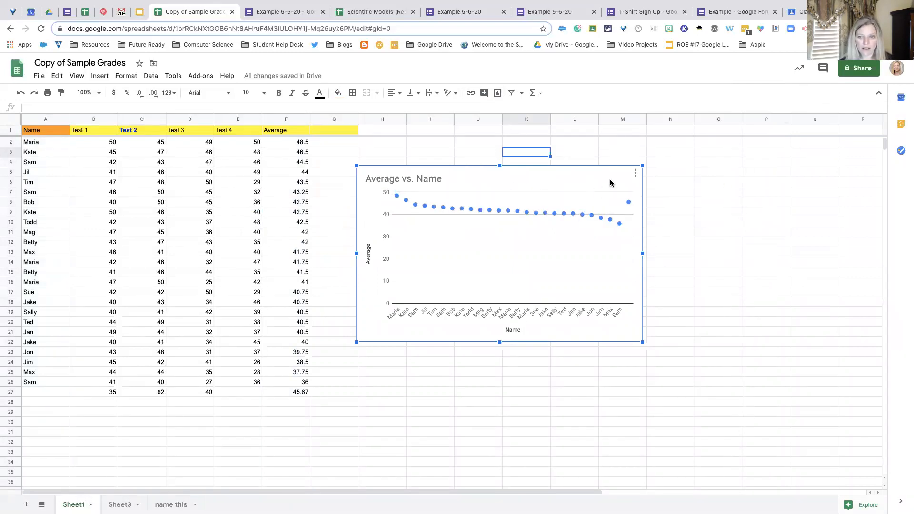
- Change the Average vs. Name chart from a scatter chart to the suggested line chart
left_click(636, 176)
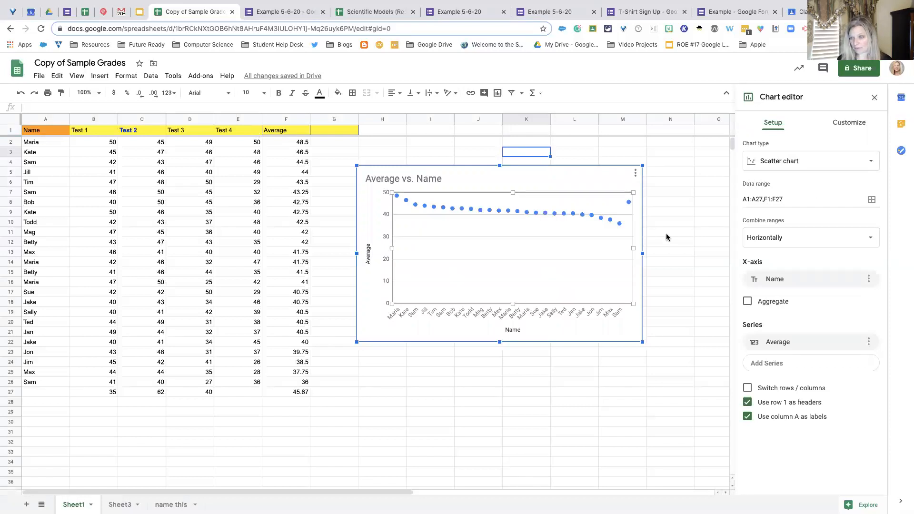
left_click(871, 163)
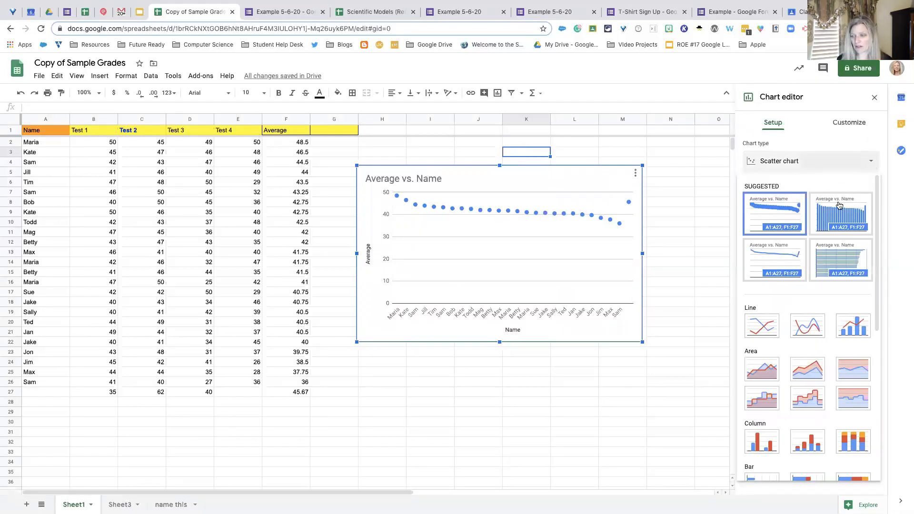
scroll(831, 222, "down", 2)
scroll(838, 220, "up", 2)
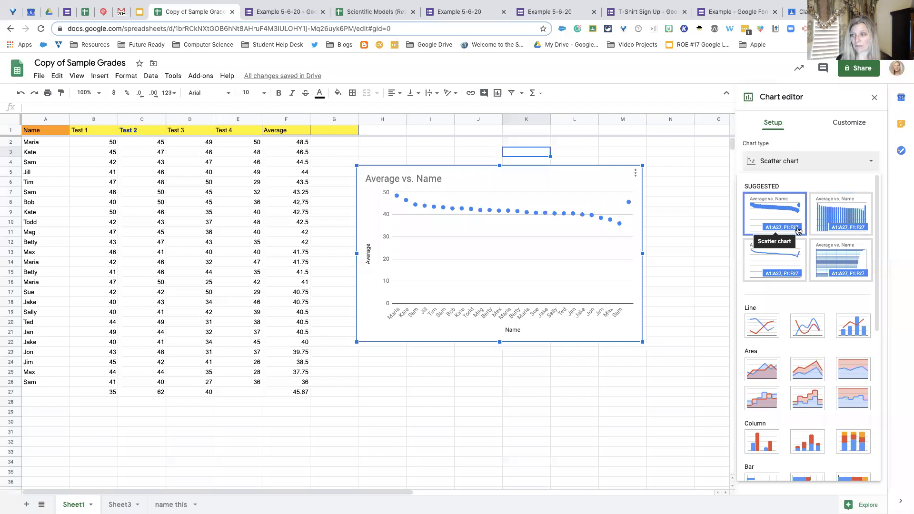
scroll(799, 230, "down", 5)
scroll(834, 219, "up", 3)
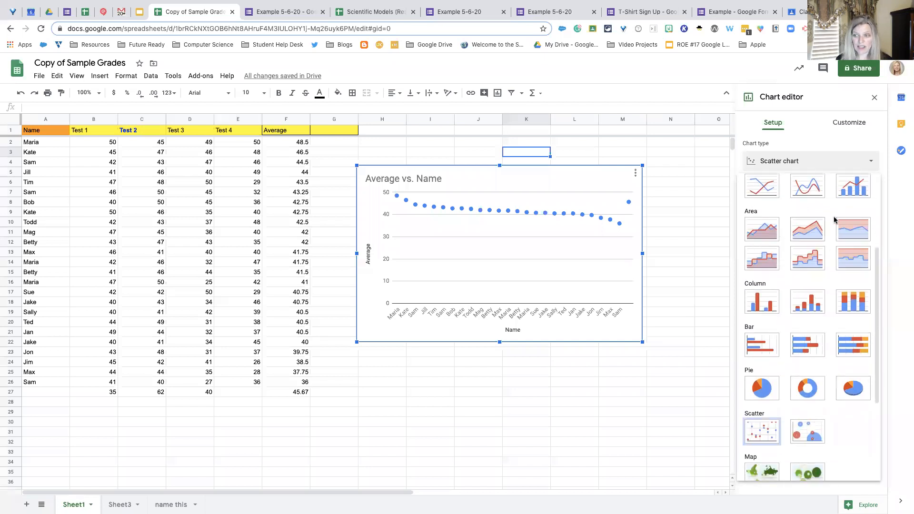
left_click(767, 280)
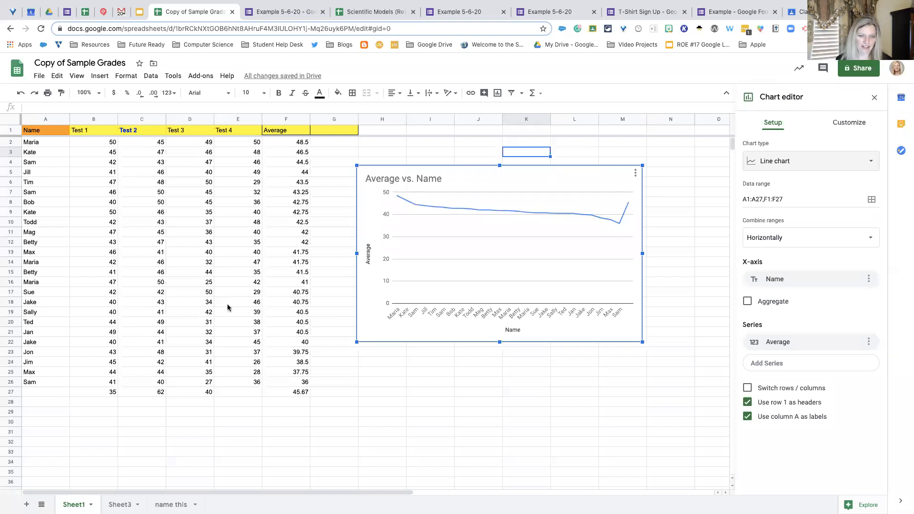
- Clear the leftover average formula in F27 and the extra scores in D27, C27 and B27
left_click(299, 393)
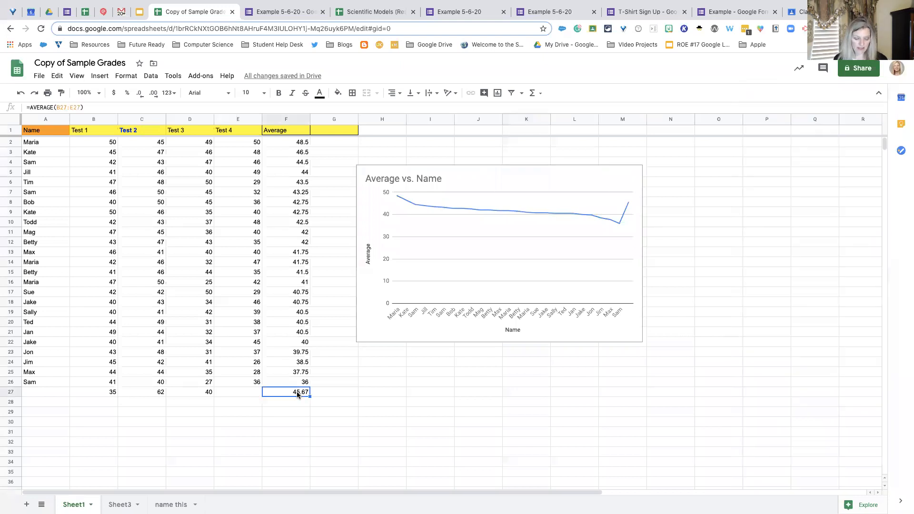
key("Delete")
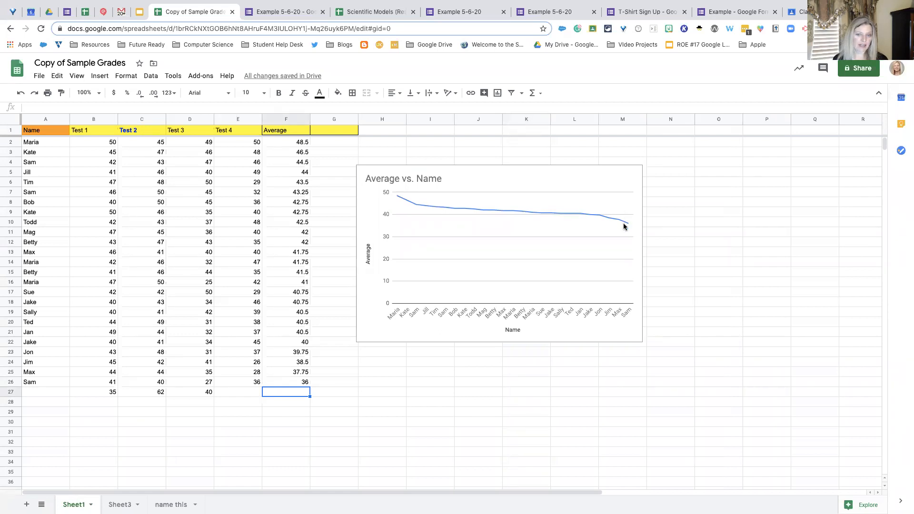
left_click(197, 391)
key("Delete")
left_click(153, 390)
key("Delete")
left_click(106, 391)
key("Delete")
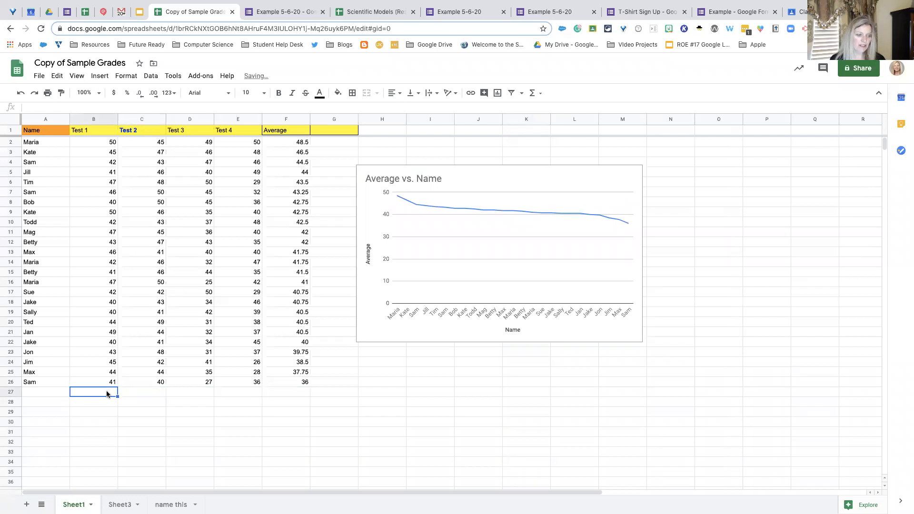
- Try a Test 1 score of 50 in B26 to check how the chart responds, and undo the change
left_click(107, 379)
type("50")
key("Return")
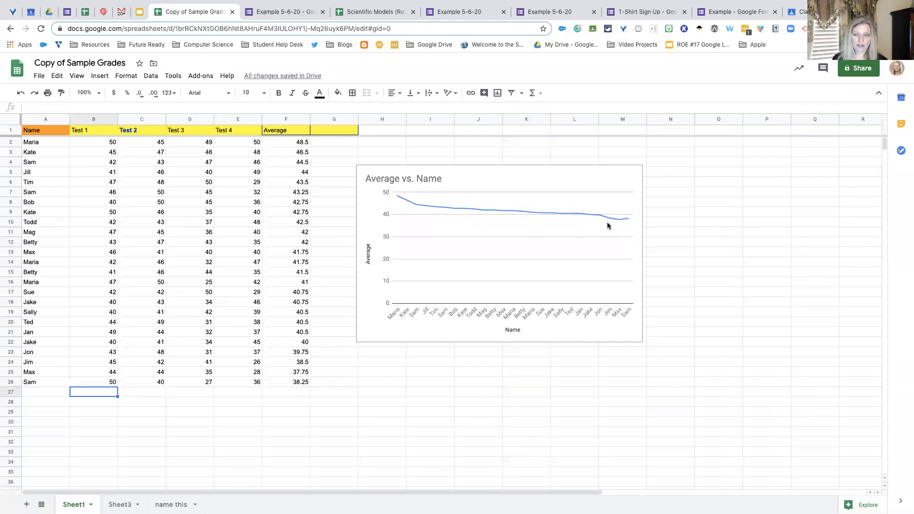
key("ctrl+z")
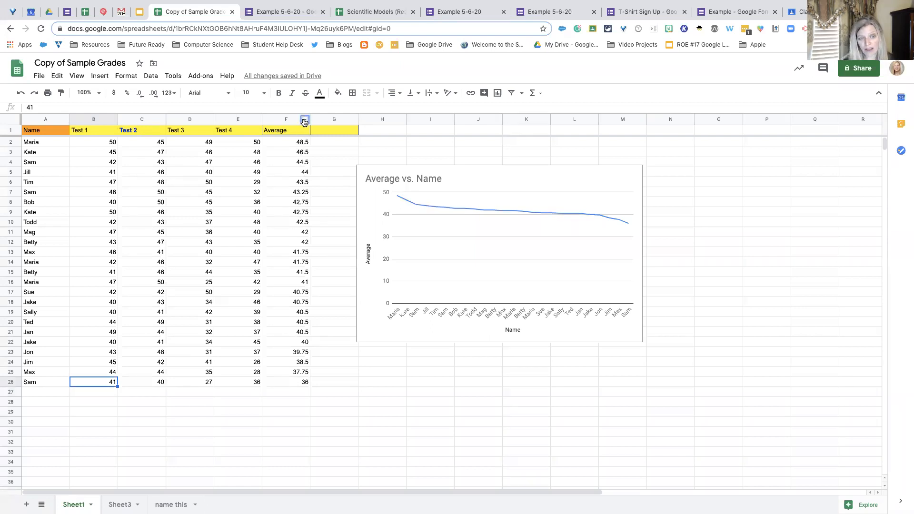
- Sort the sheet A → Z by the Average column
right_click(304, 121)
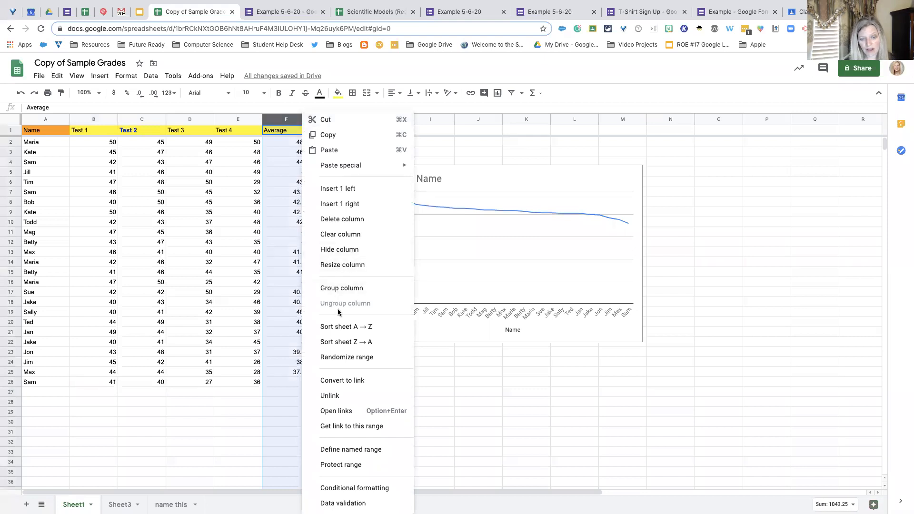
left_click(353, 328)
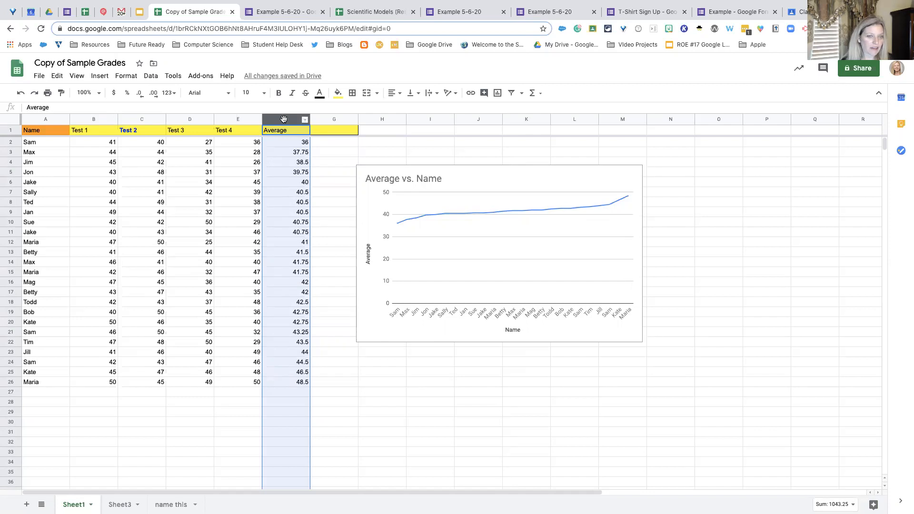
left_click(306, 120)
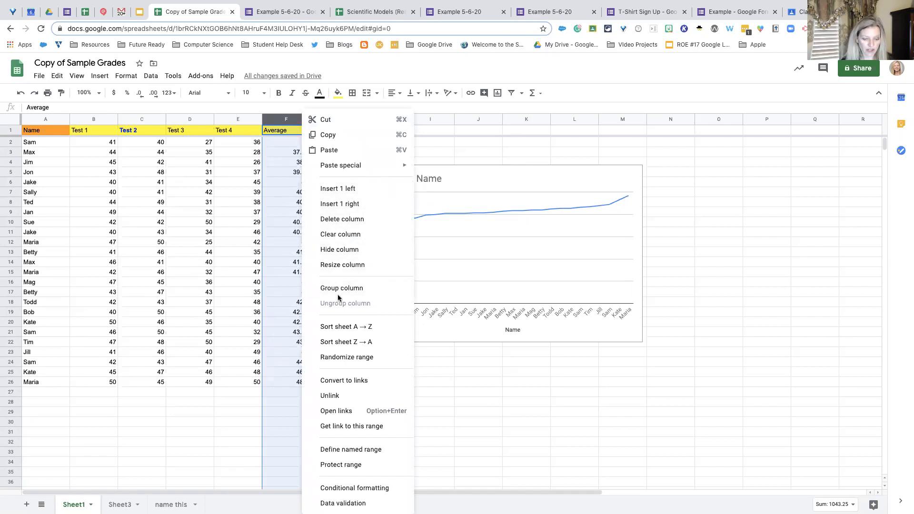
left_click(455, 146)
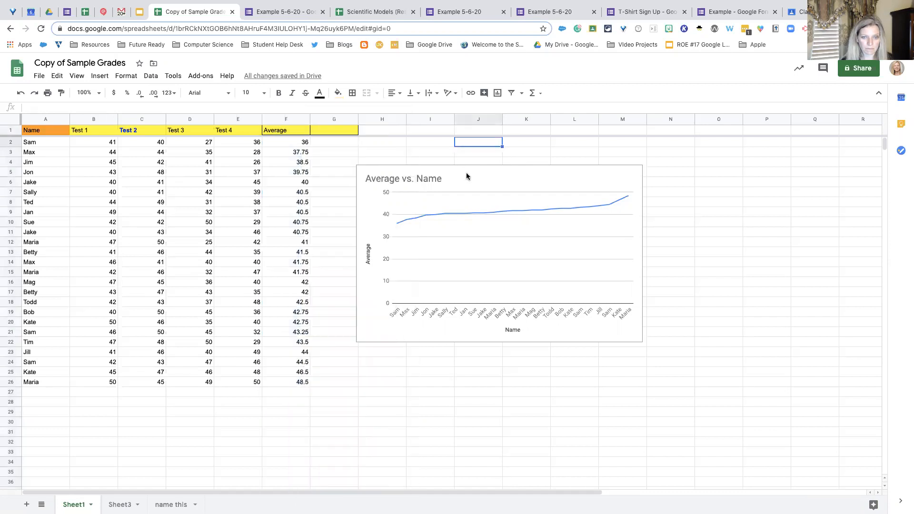
- Examine the options offered for the Average vs. Name chart, such as downloading it
left_click(528, 177)
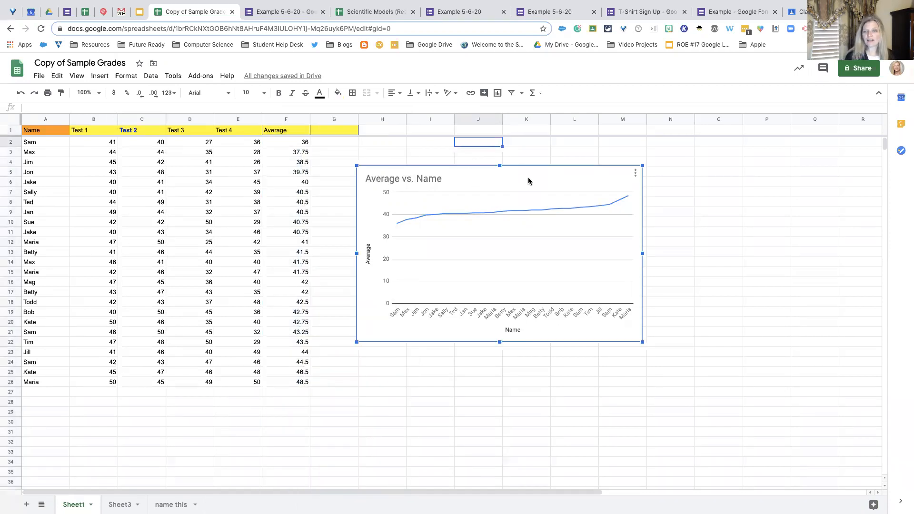
left_click(635, 175)
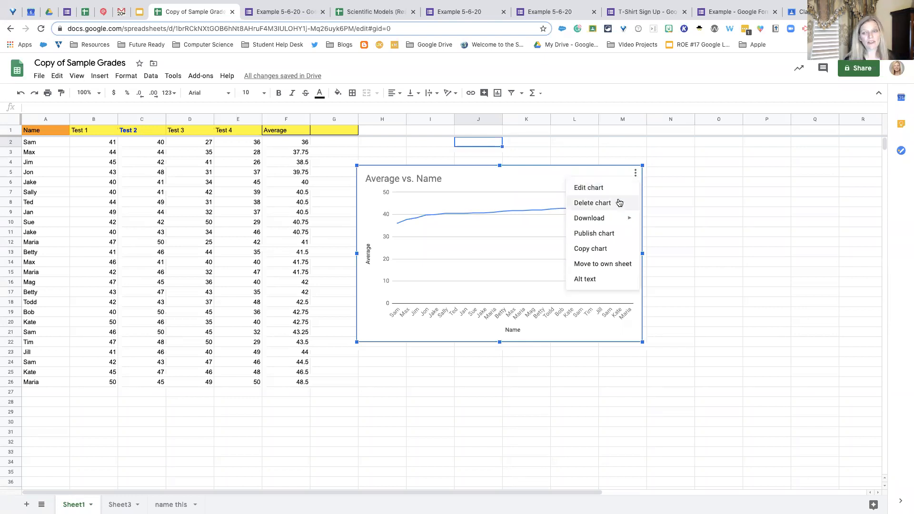
mouse_move(606, 223)
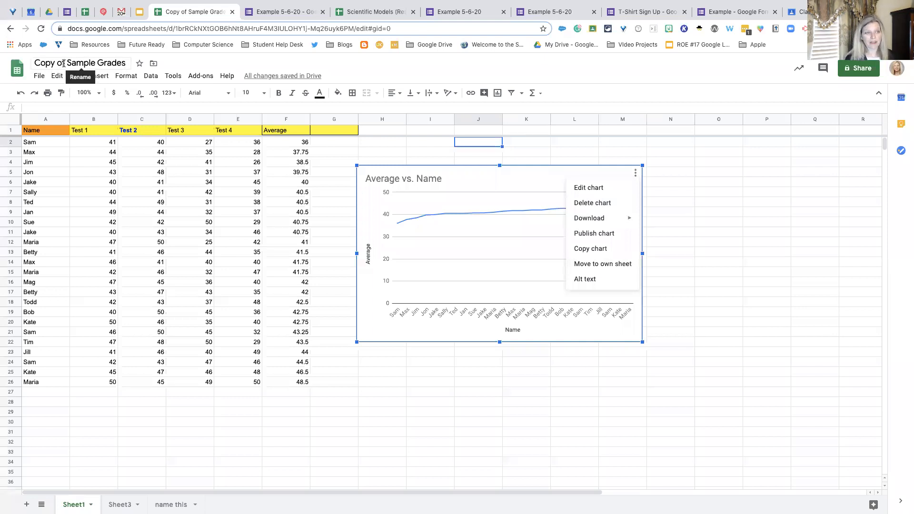
- Rename the spreadsheet to "Sample Grades 5-6-20"
left_click_drag(63, 62, 21, 67)
key("BackSpace")
left_click(94, 63)
type("5-6-")
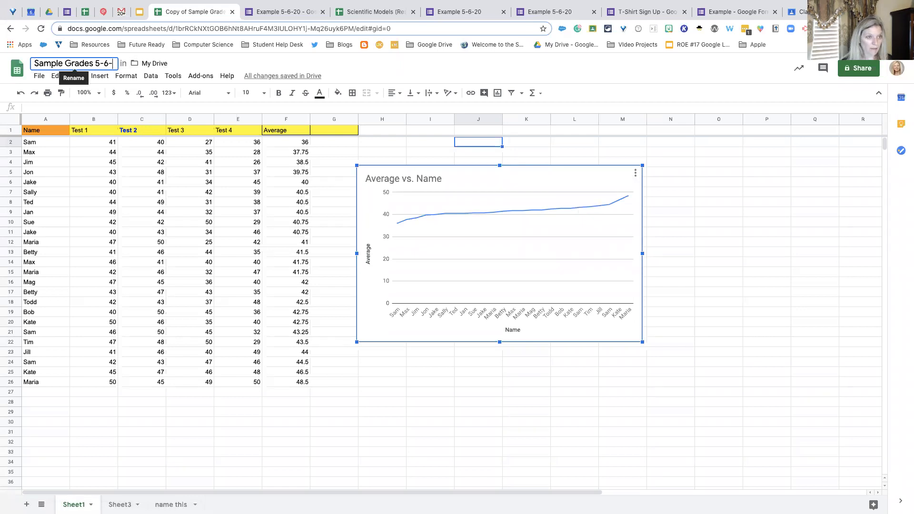
type("20")
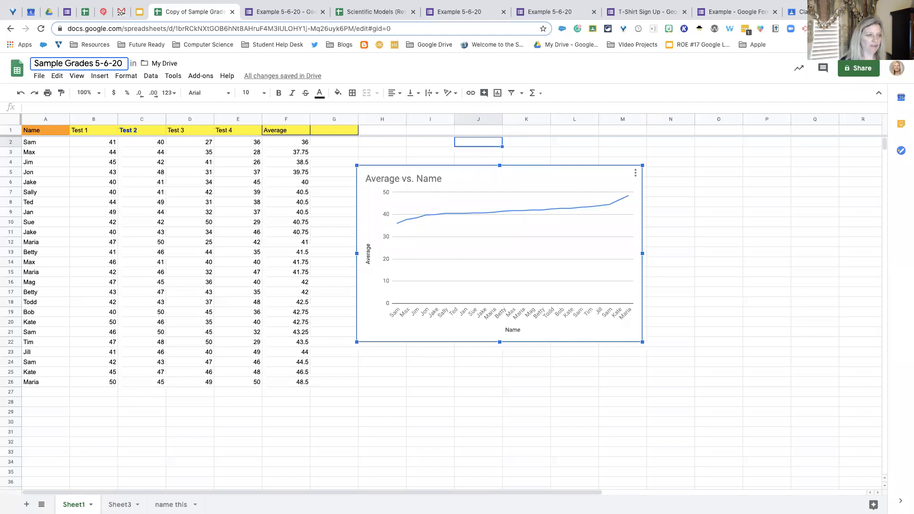
- Look through the sheets Sheet3 and "name this", and return to Sheet1
left_click(114, 504)
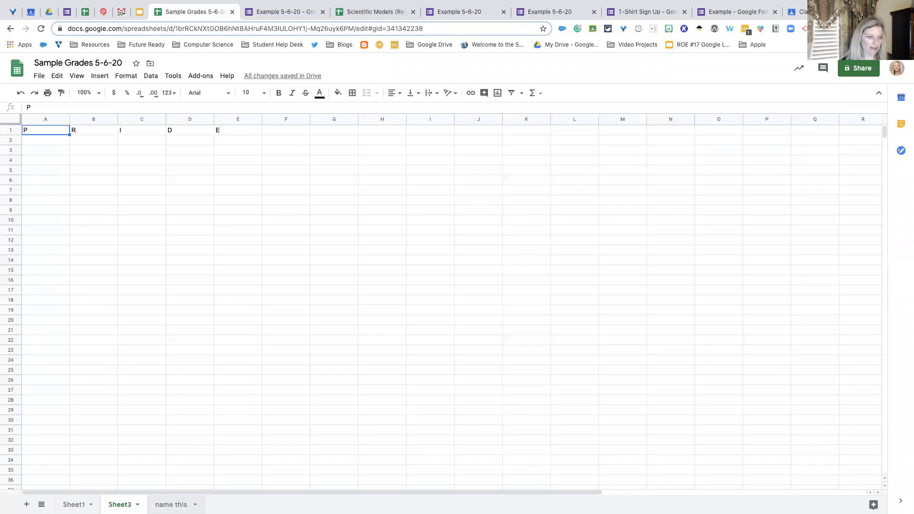
left_click(171, 504)
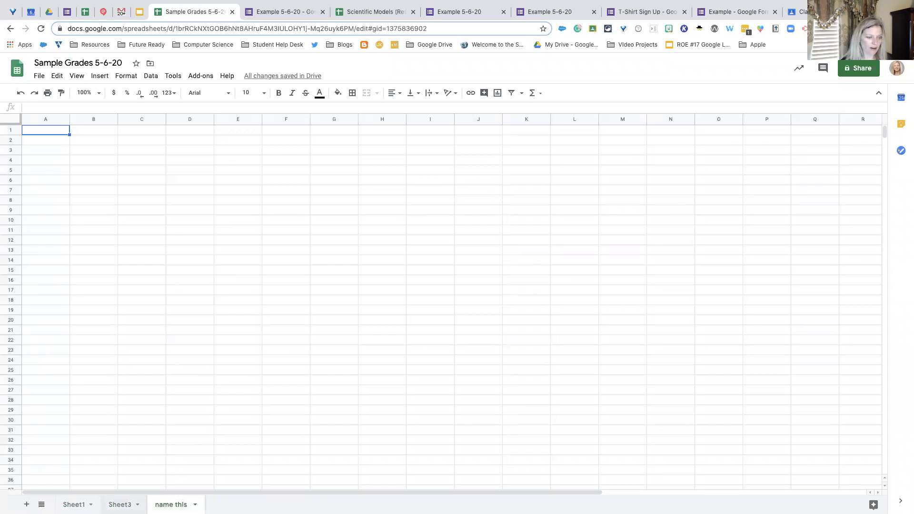
left_click(75, 504)
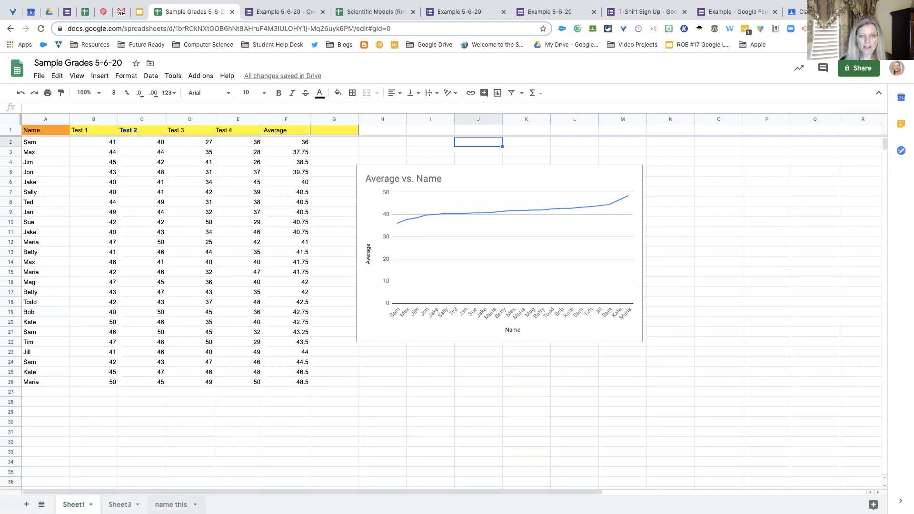
- Move the Average vs. Name chart to its own sheet
left_click(636, 178)
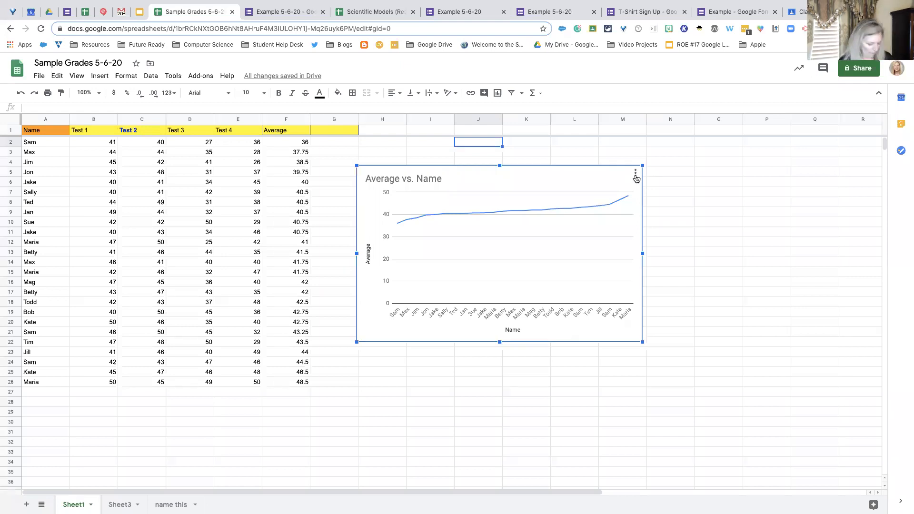
left_click(635, 174)
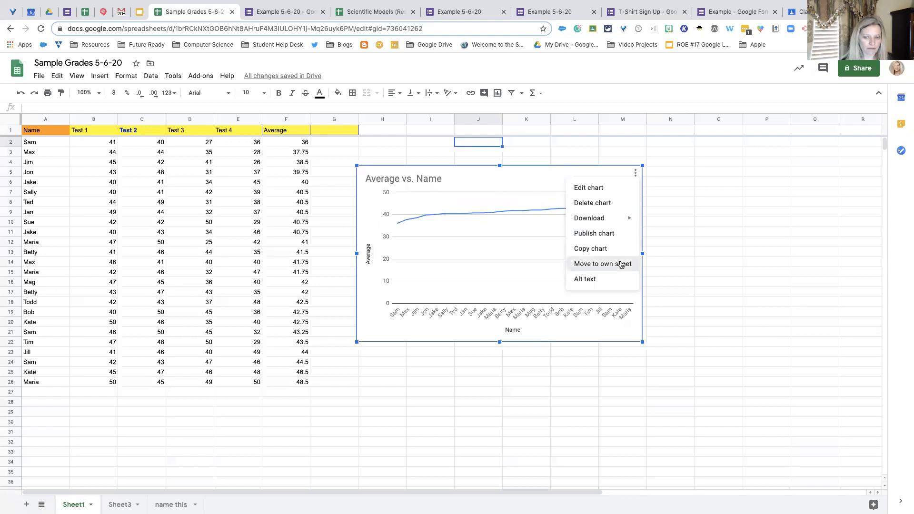
left_click(621, 264)
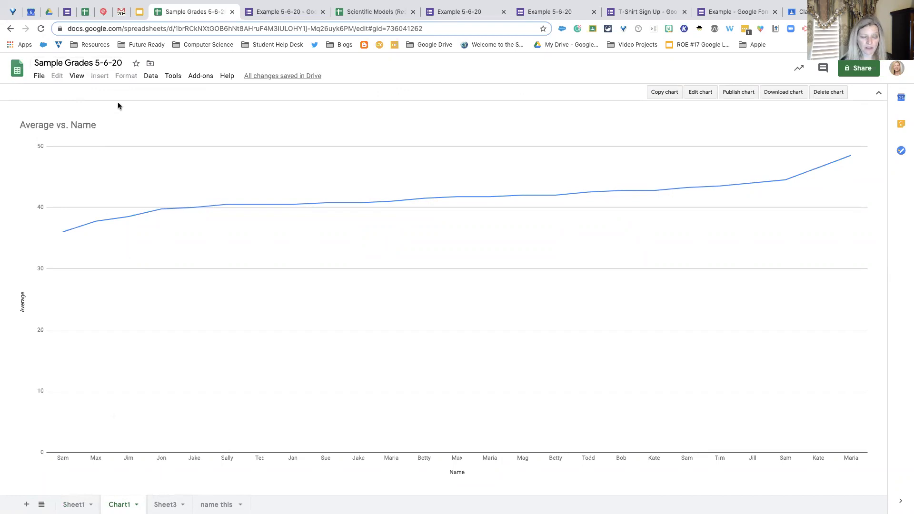
- Rename the chart's sheet from Chart1 to "Average Chart"
left_click(74, 505)
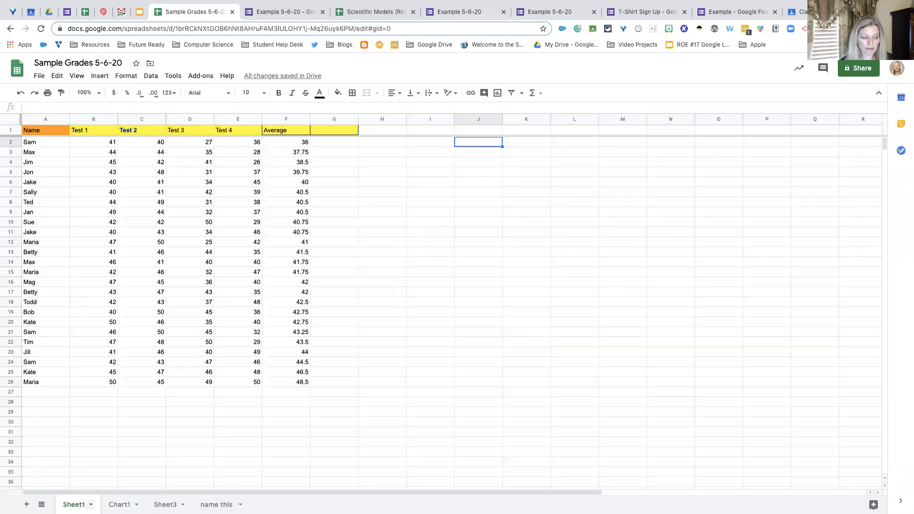
left_click(119, 505)
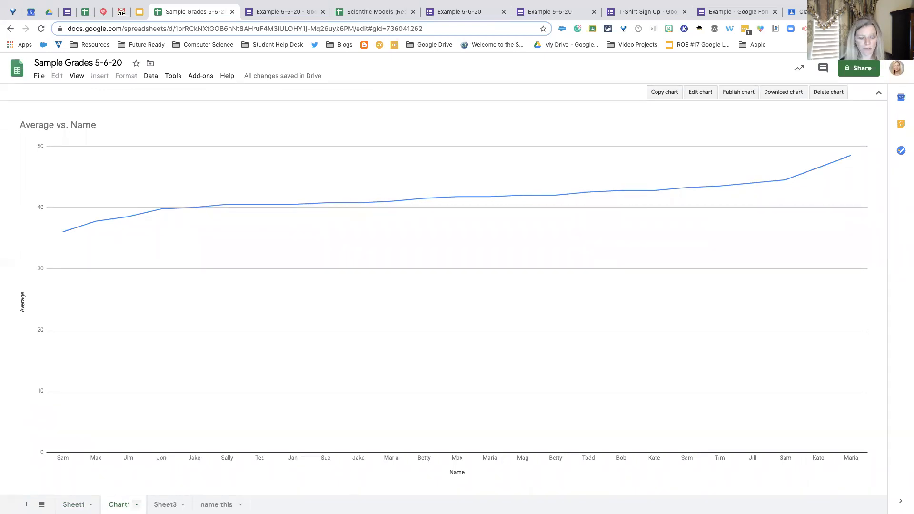
left_click(137, 504)
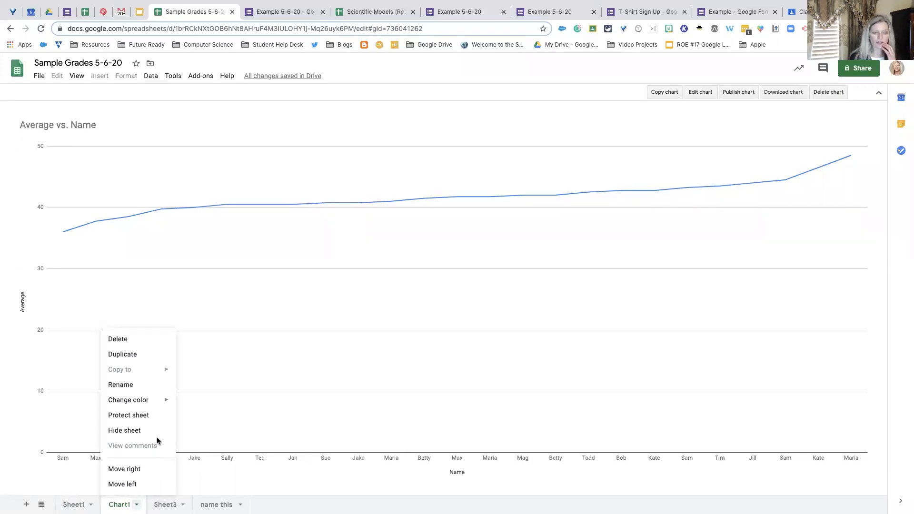
left_click(127, 385)
type("Average Chart")
key("Return")
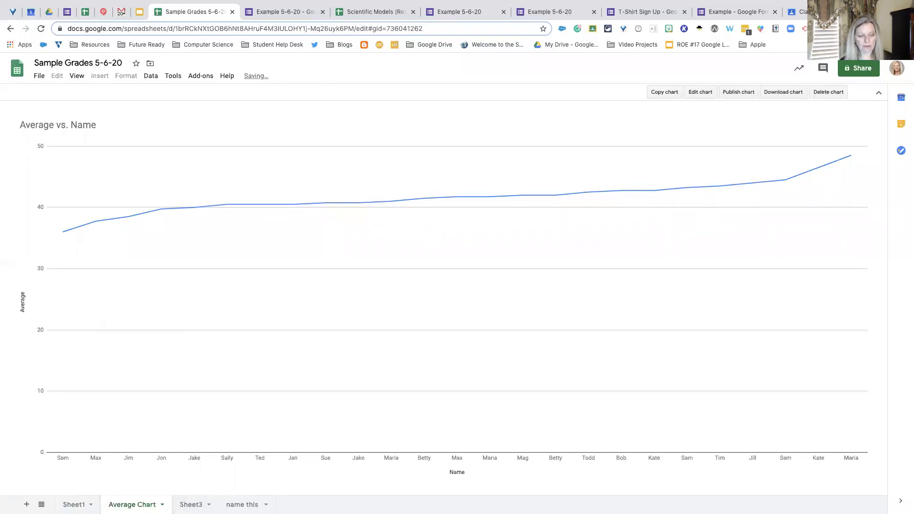
- Move the Average Chart sheet one place to the right, past Sheet3, and return to Sheet1
left_click(162, 504)
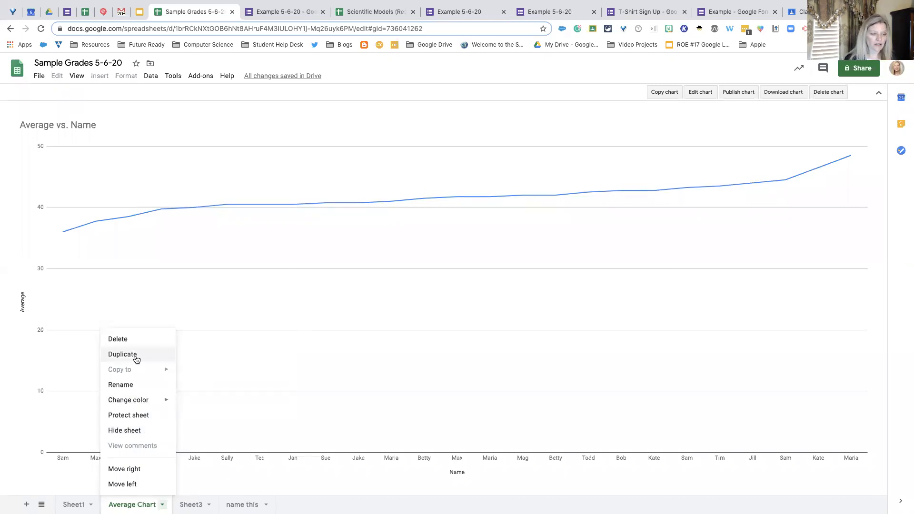
left_click(125, 469)
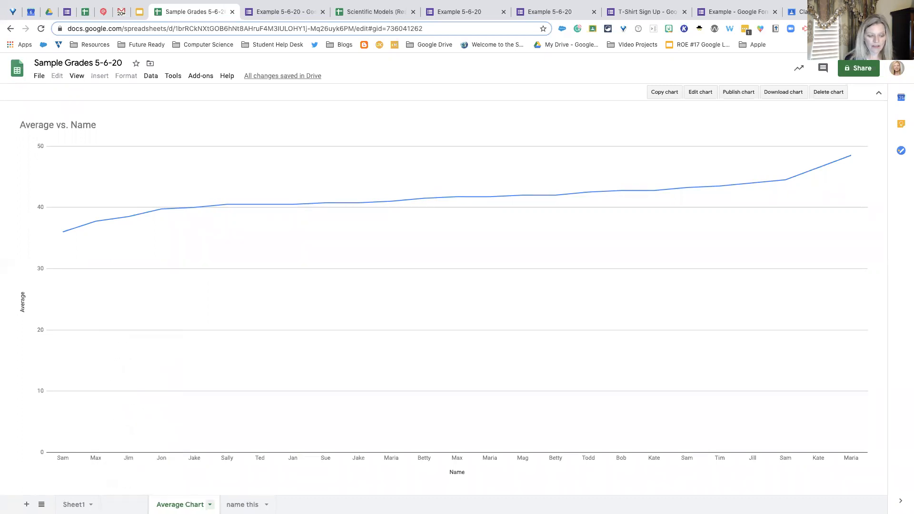
left_click_drag(237, 504, 179, 504)
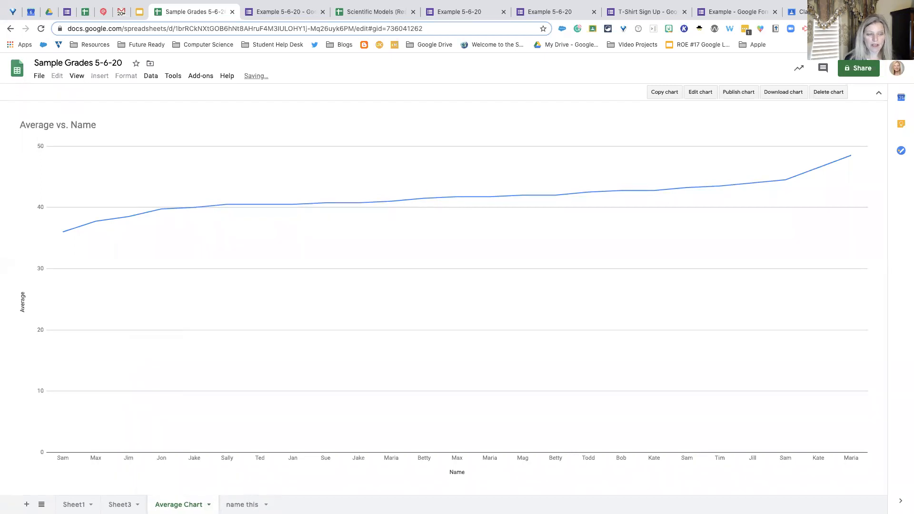
left_click(73, 505)
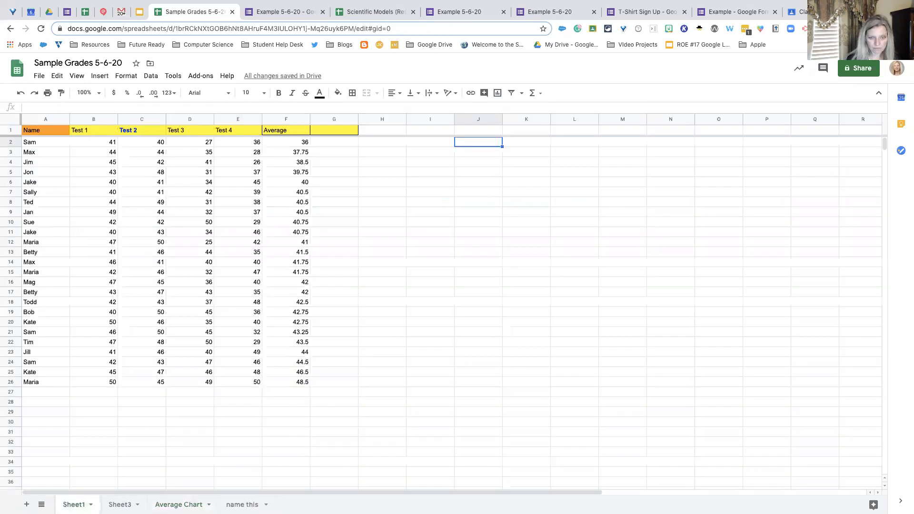
left_click(418, 313)
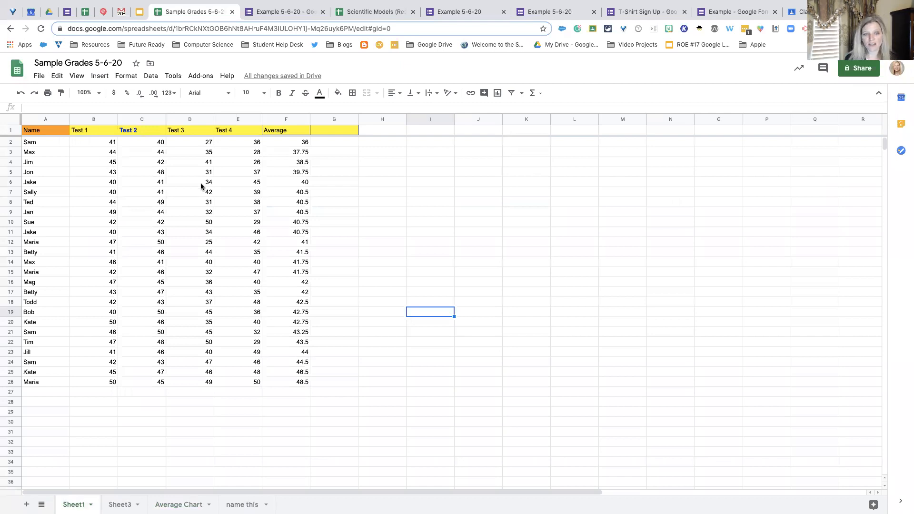
left_click(329, 226)
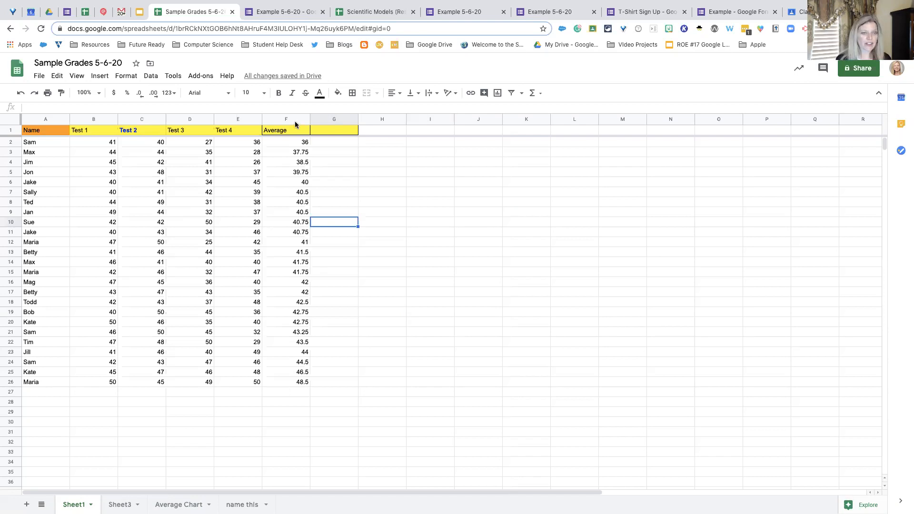
left_click(131, 79)
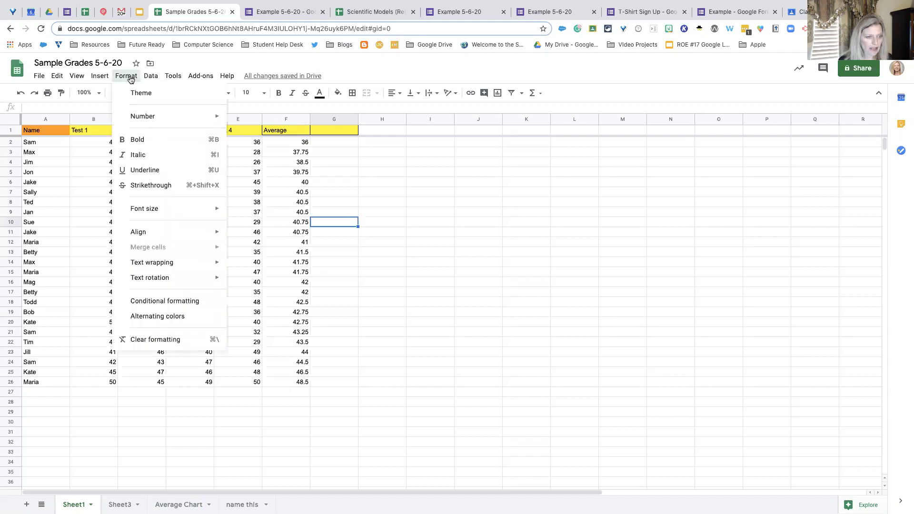
left_click(178, 301)
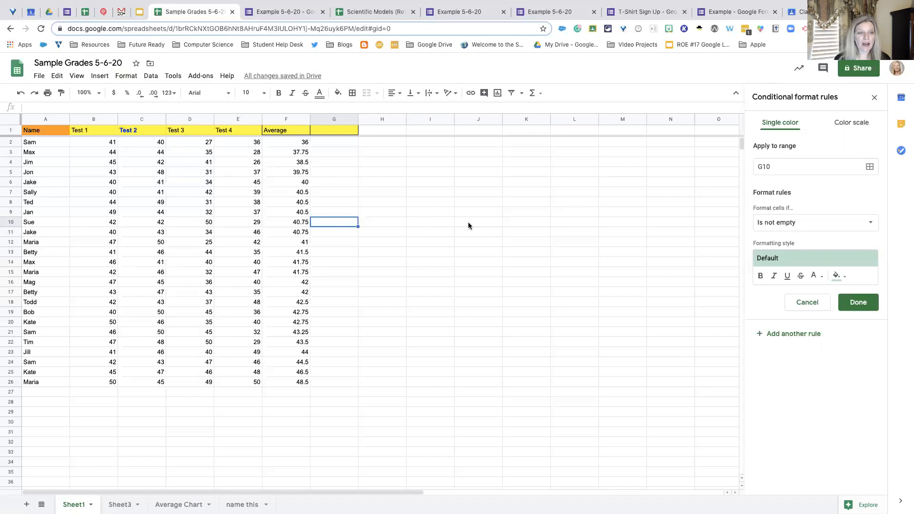
left_click(14, 123)
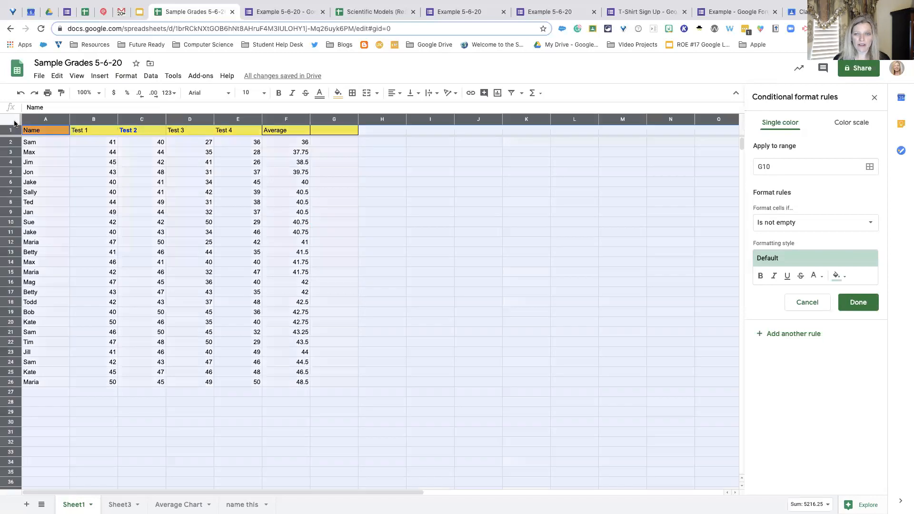
left_click(380, 232)
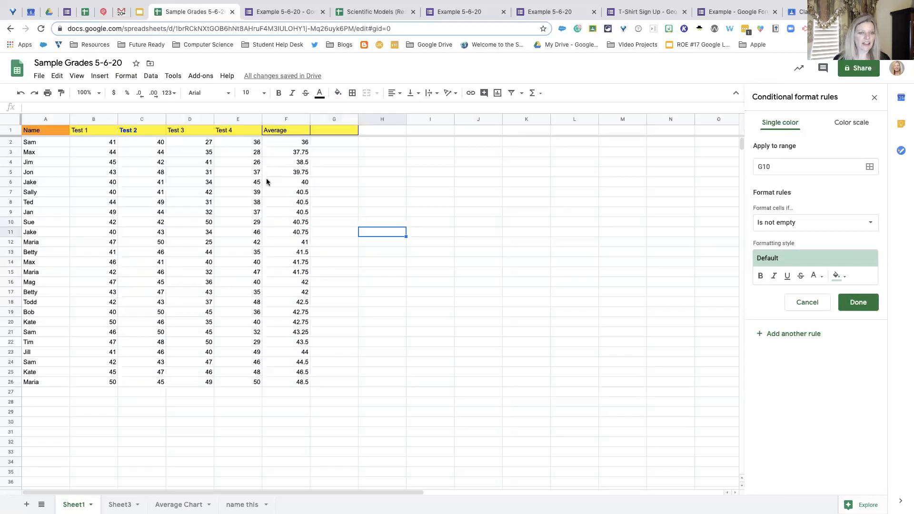
left_click(12, 121)
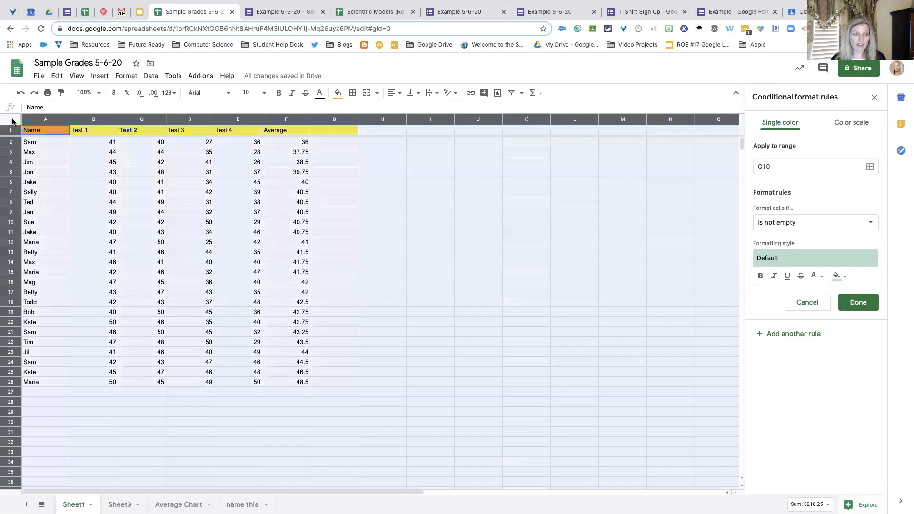
left_click(309, 194)
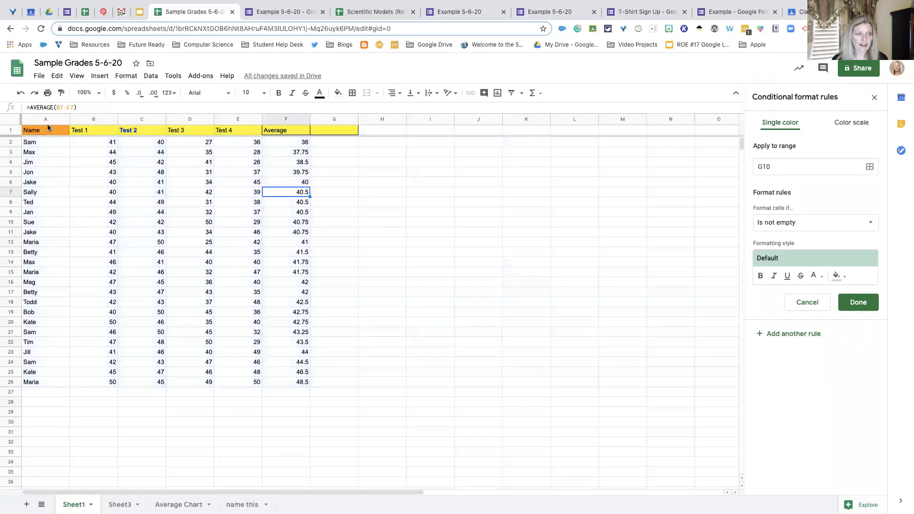
- Select the grade table A1:F26 and start a new conditional formatting rule for that range
left_click_drag(38, 130, 292, 389)
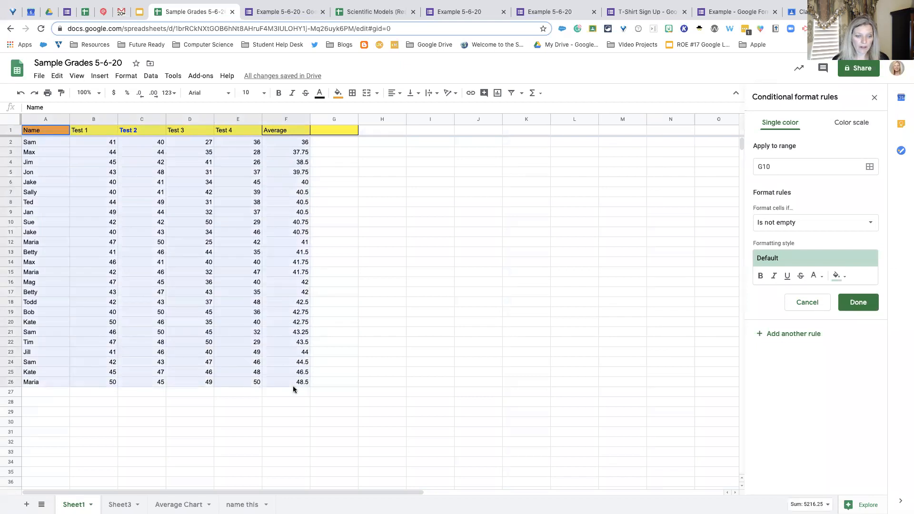
left_click_drag(293, 386, 293, 385)
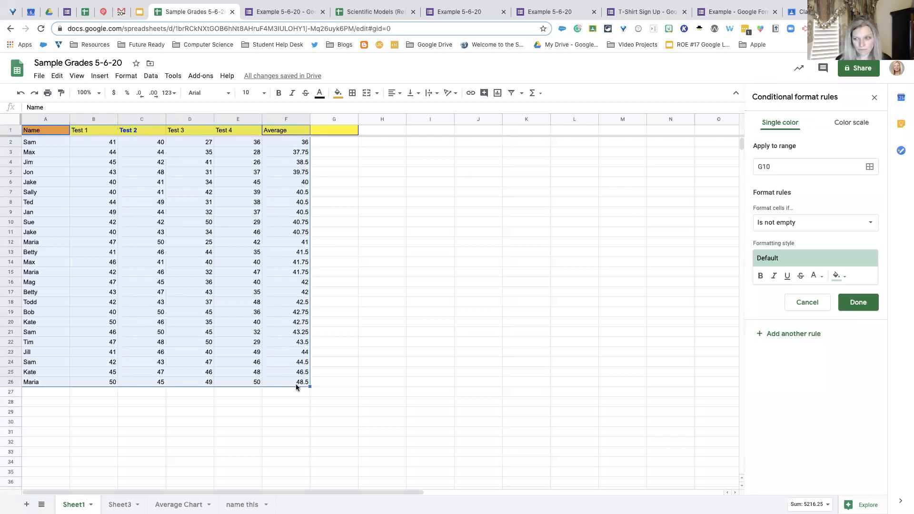
left_click(869, 168)
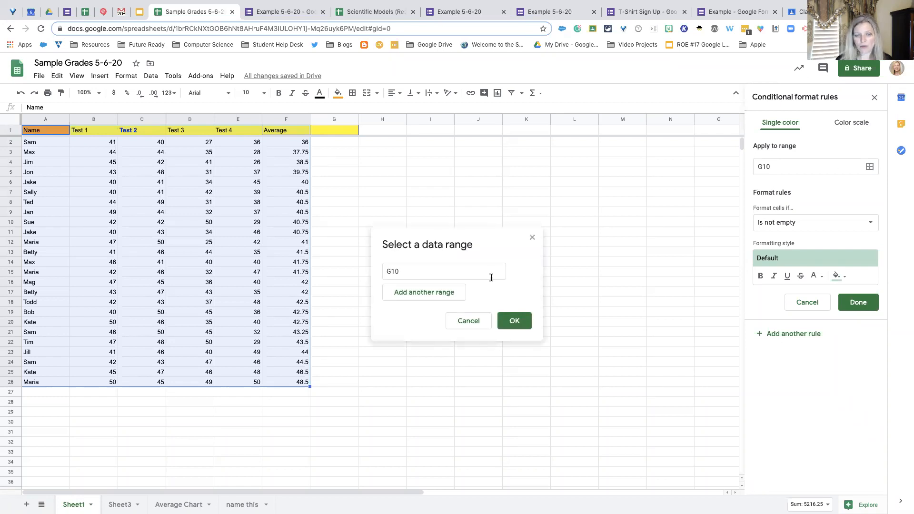
left_click(481, 322)
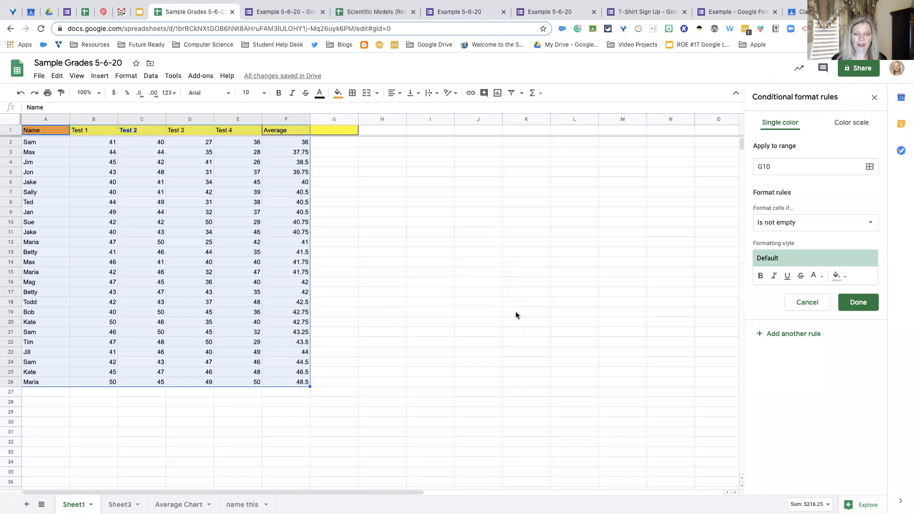
left_click(875, 98)
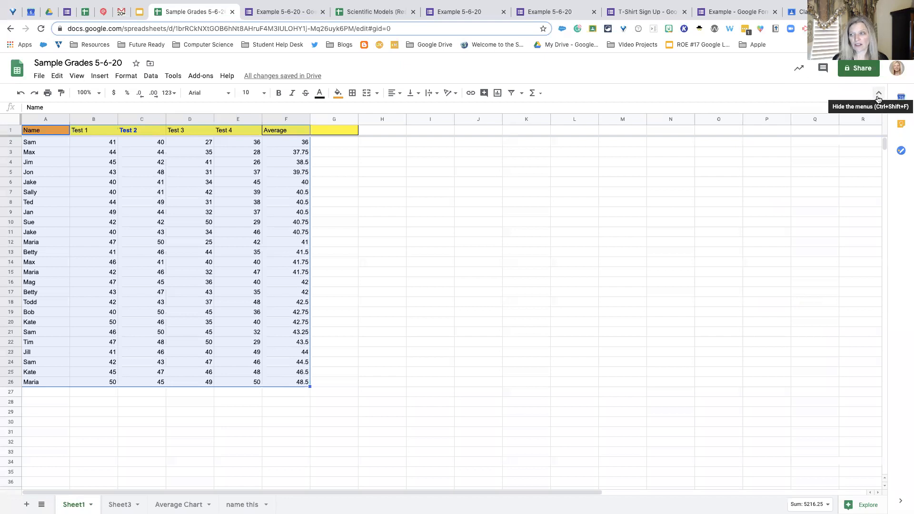
left_click(126, 76)
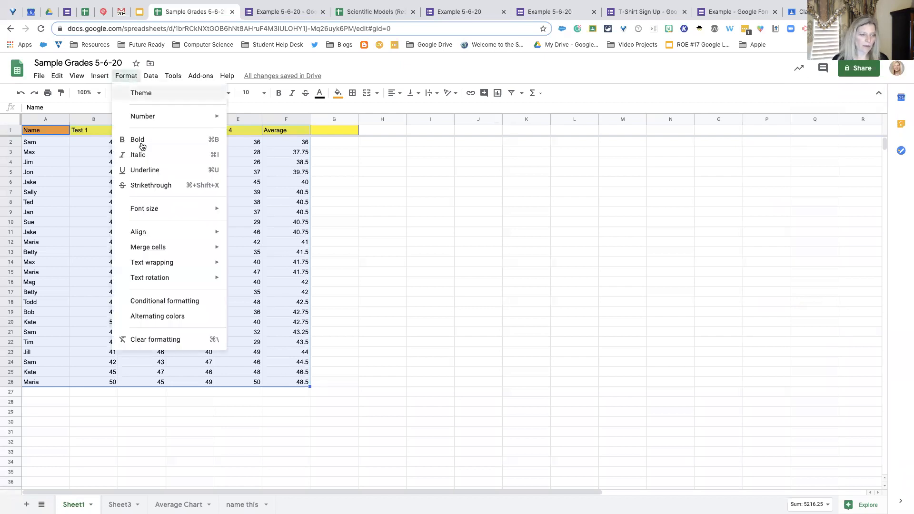
left_click(189, 300)
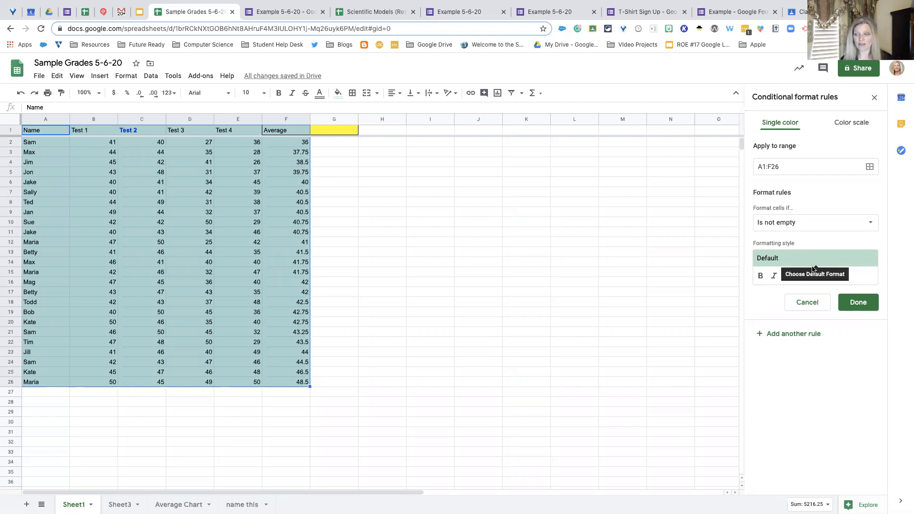
- Set the rule's condition to format cells with a value greater than 41
left_click(872, 224)
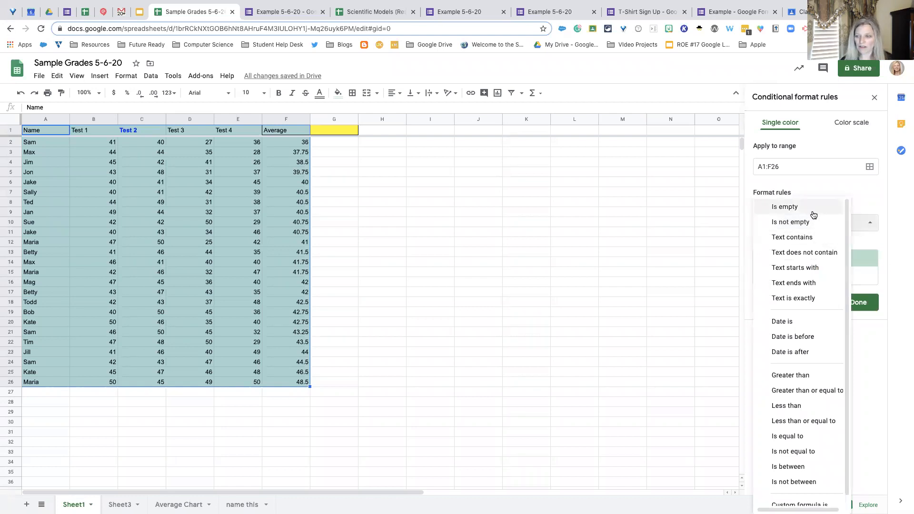
left_click(807, 377)
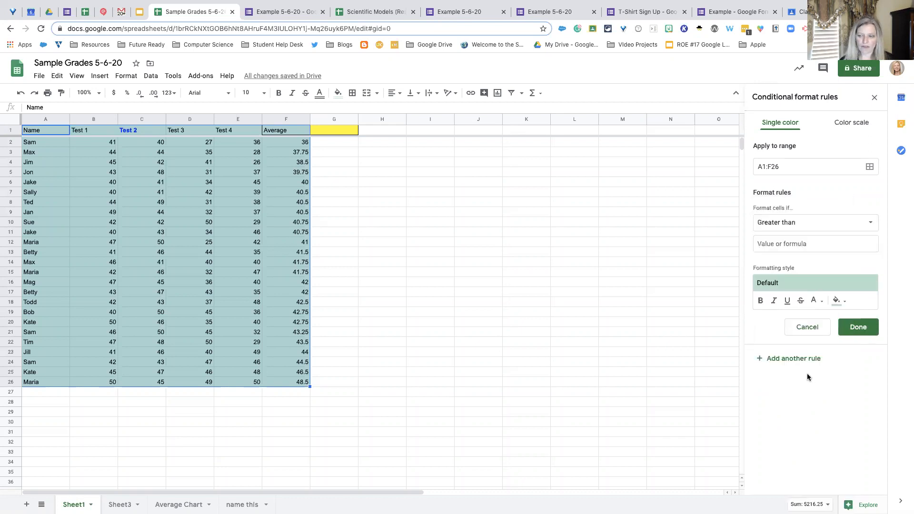
left_click(804, 244)
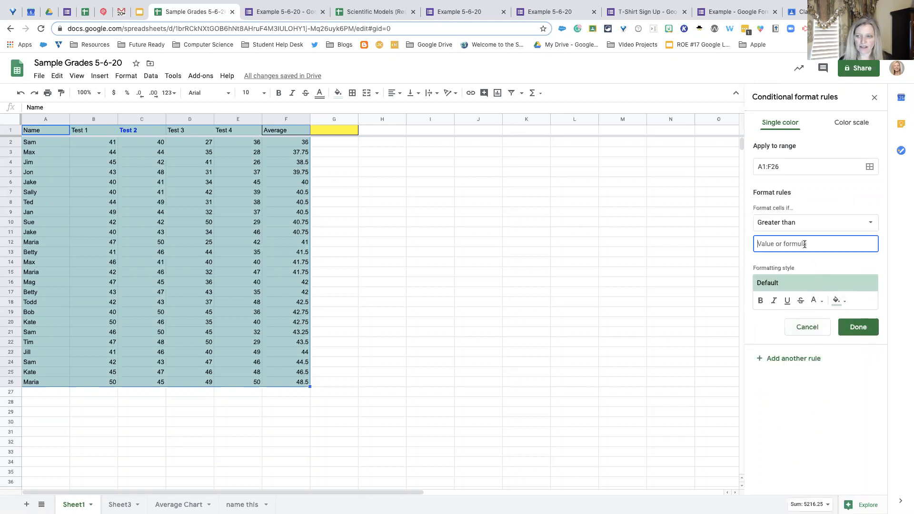
type("41")
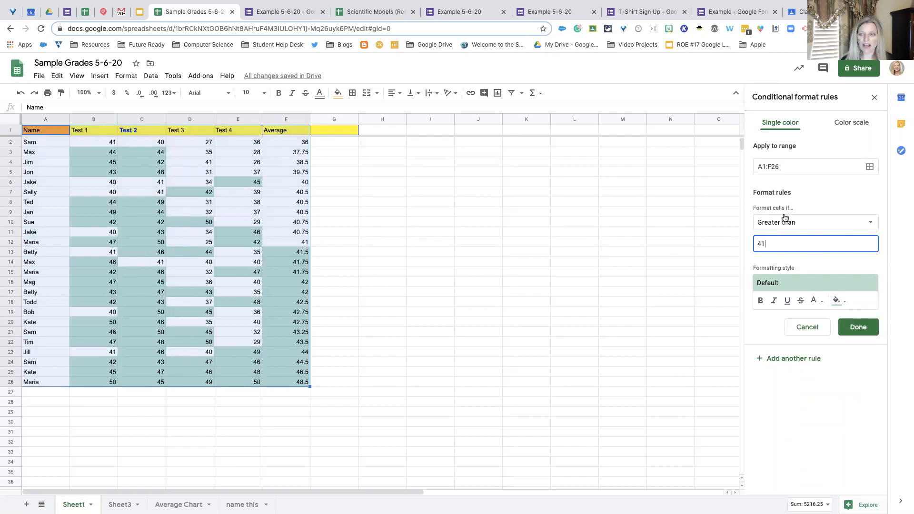
- Limit the conditional formatting rule to the Average scores by changing its range to F2:F26
left_click_drag(768, 167, 757, 166)
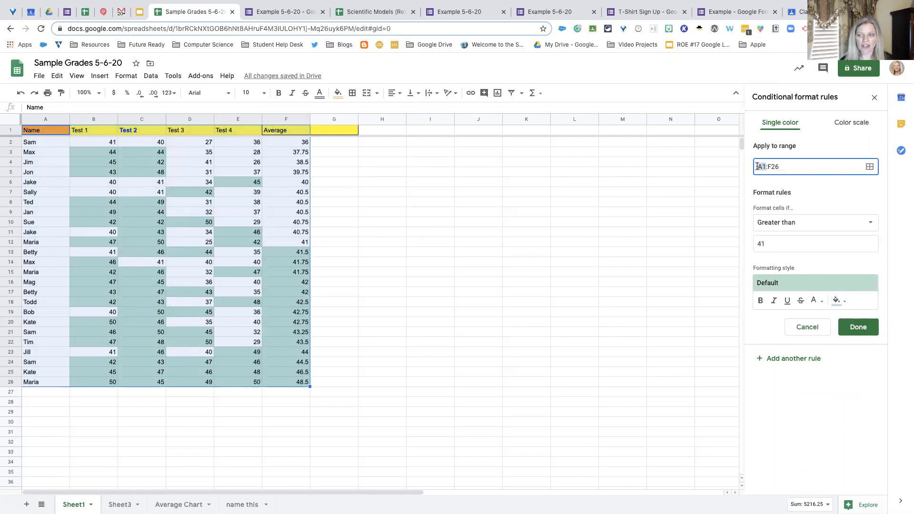
type("F")
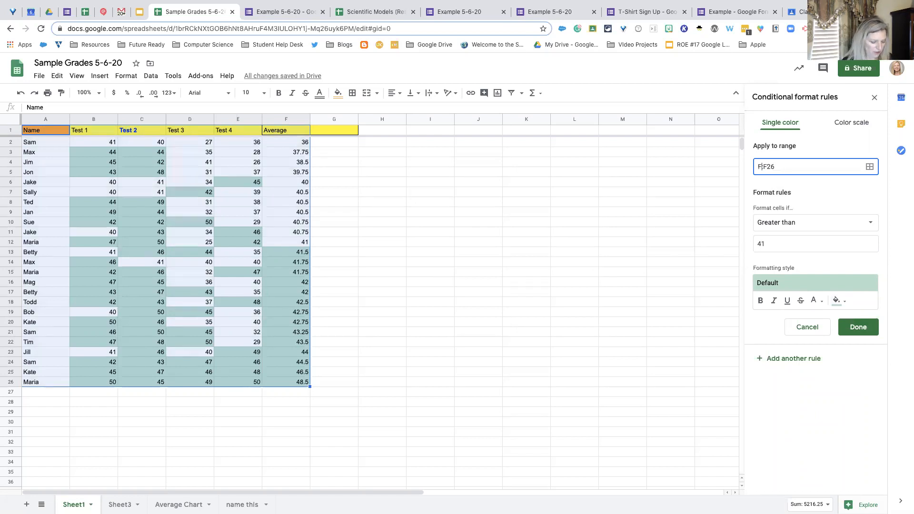
type("@")
key("BackSpace")
type("2:")
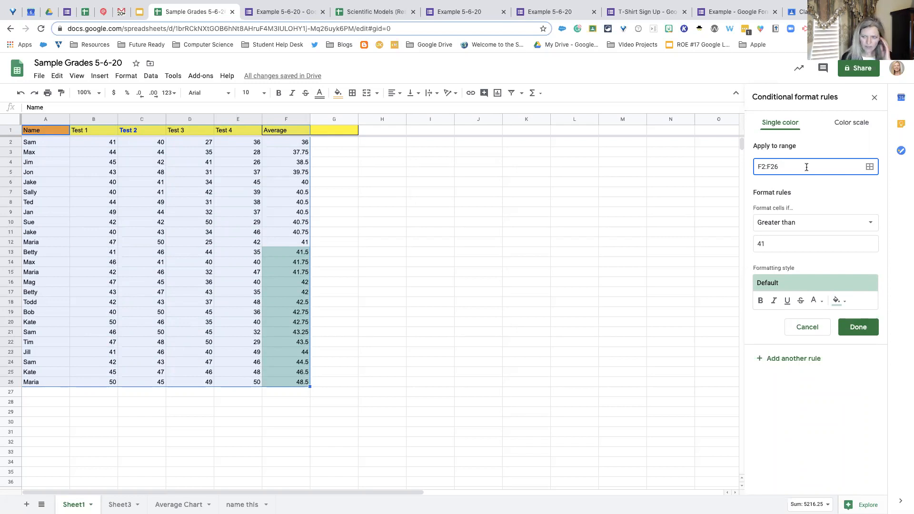
left_click(822, 246)
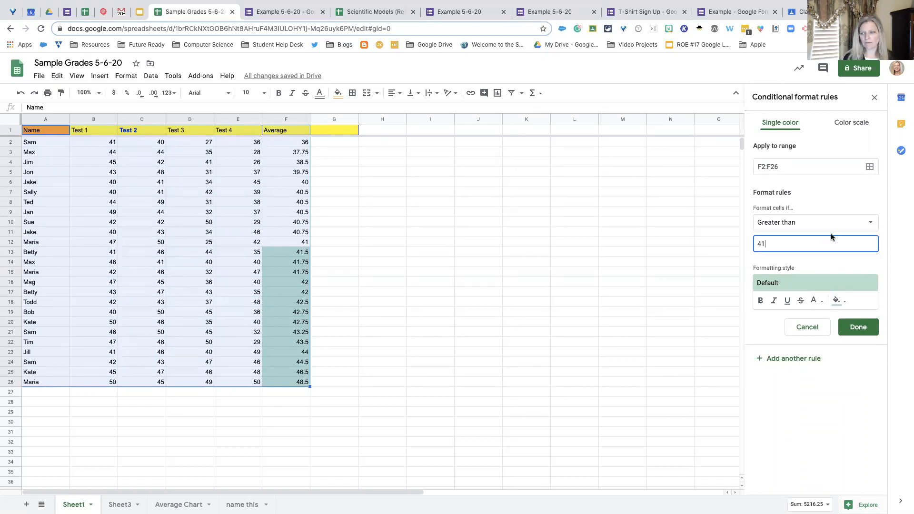
- Add a second conditional formatting rule on F2:F26 for values greater than or equal to 47, keeping the default style
left_click(805, 363)
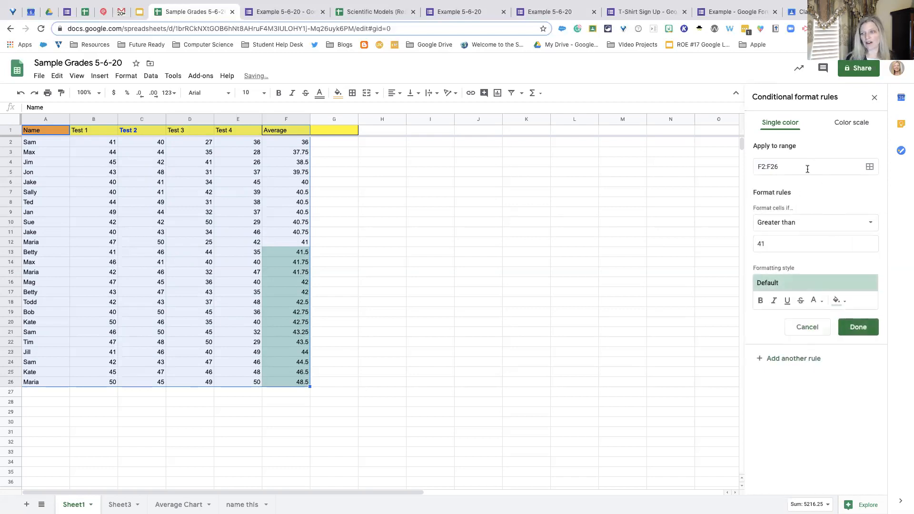
left_click(804, 222)
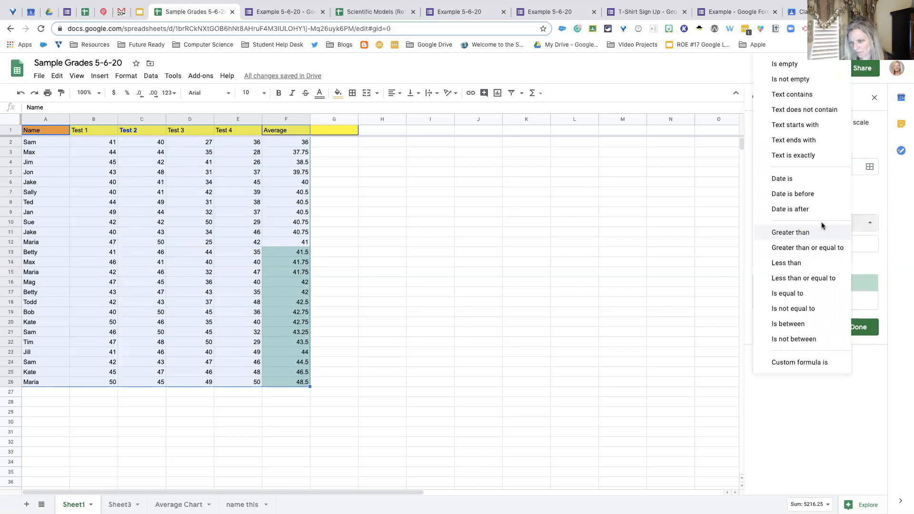
left_click(820, 247)
left_click(769, 245)
key("BackSpace")
type("7")
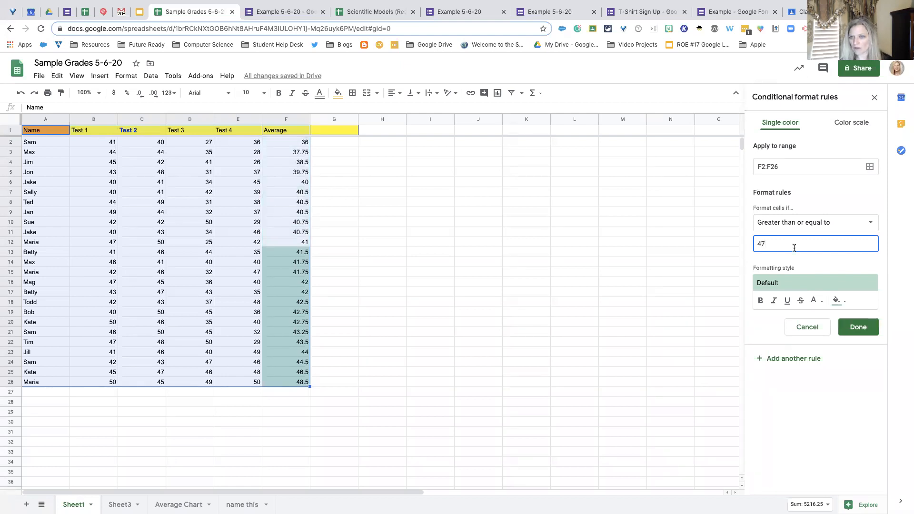
left_click(854, 326)
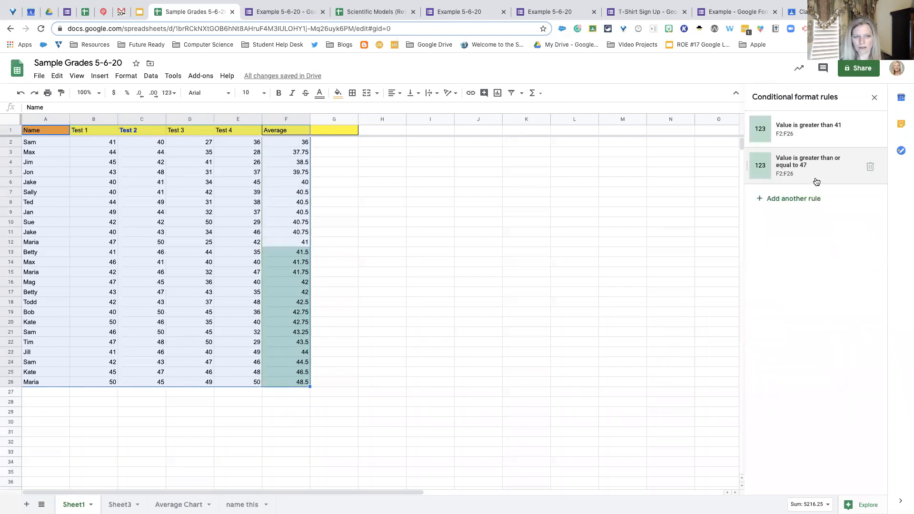
- Change the fill color of the rule for values greater than or equal to 47 to medium blue
left_click(814, 164)
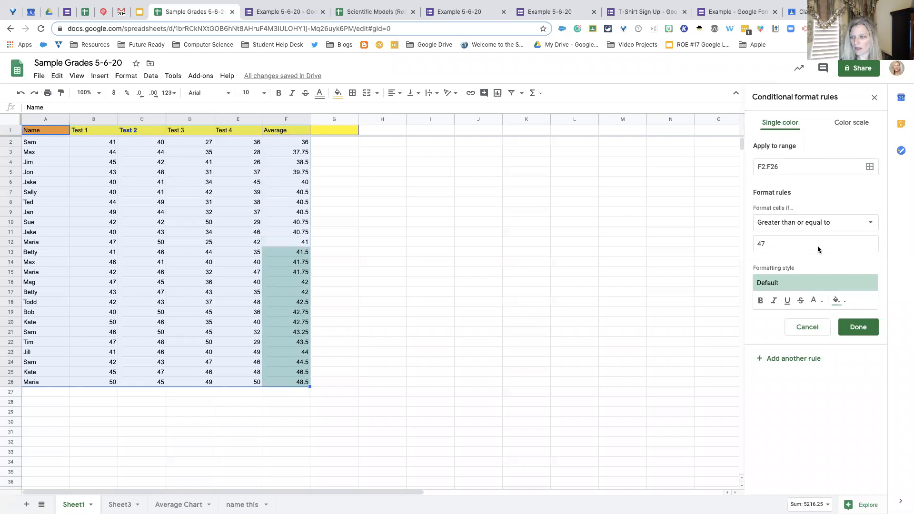
left_click(839, 301)
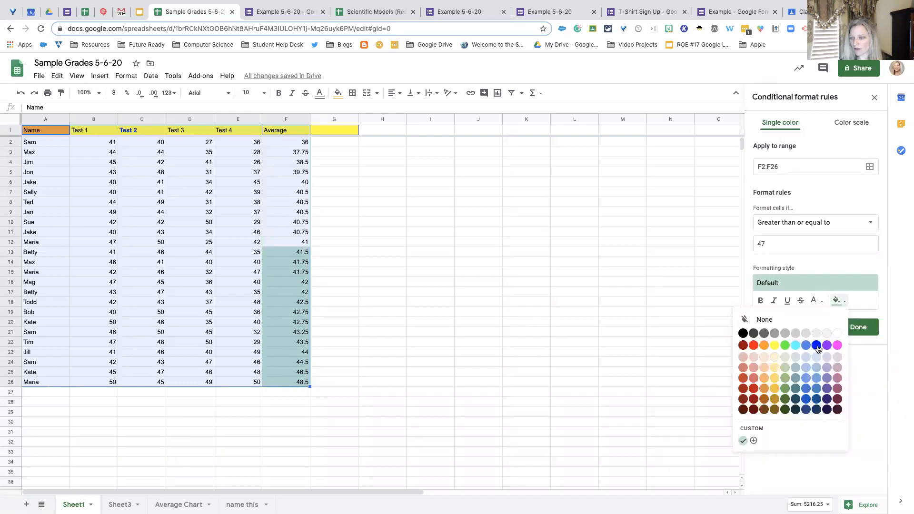
left_click(807, 386)
left_click(850, 327)
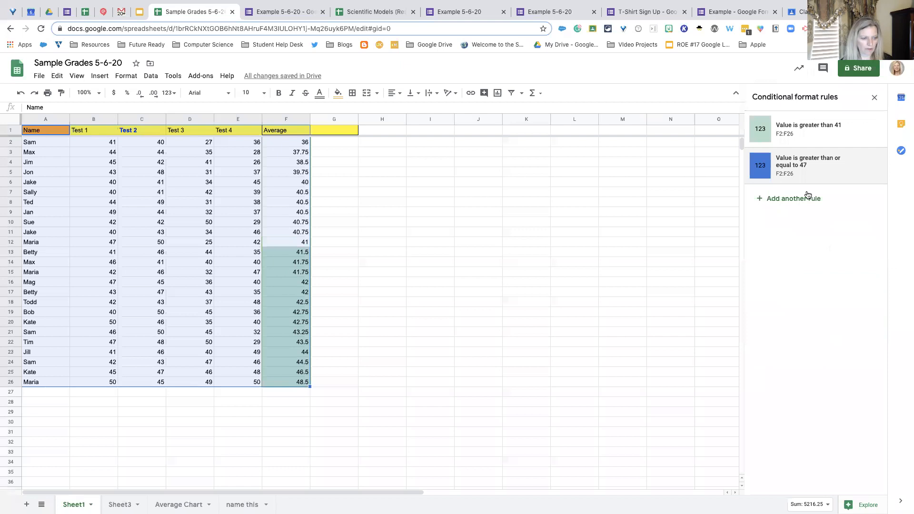
- Add a rule filling F2:F26 values less than or equal to 40 with dark blue, and delete the greater-than-or-equal-to-47 rule
left_click(804, 133)
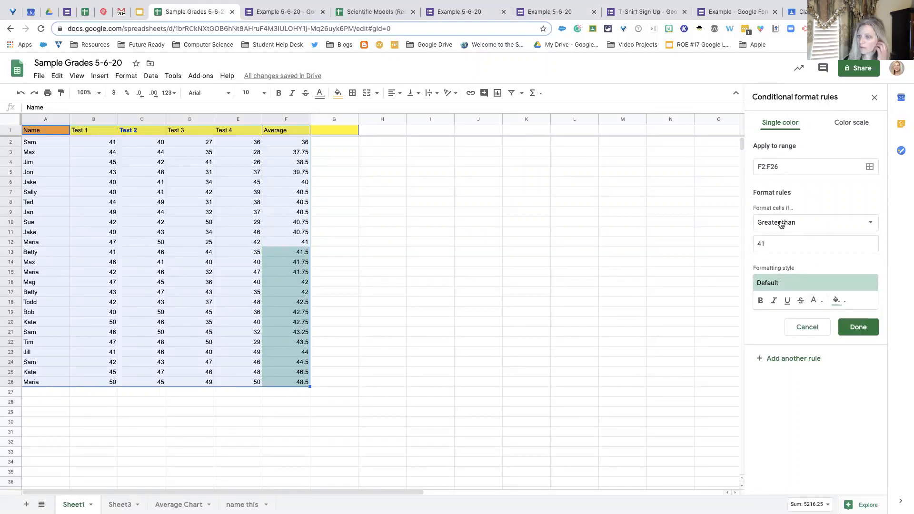
left_click(865, 223)
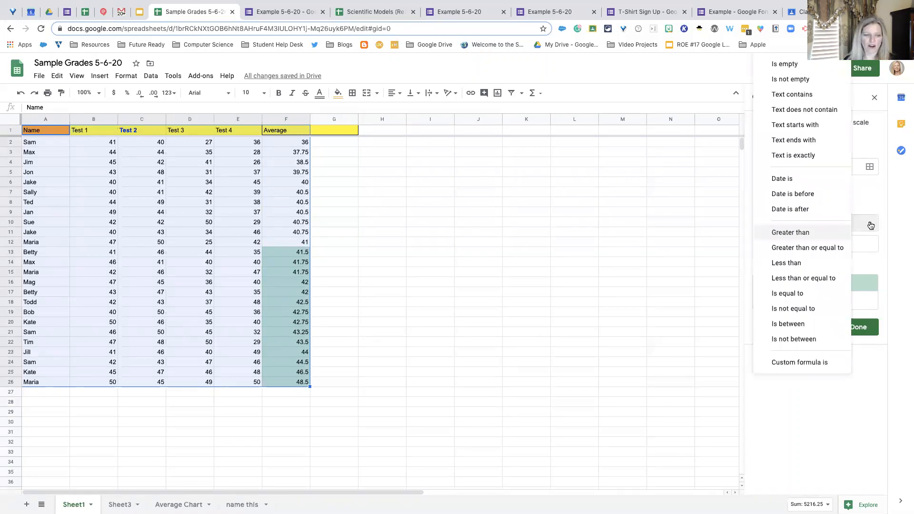
left_click(829, 278)
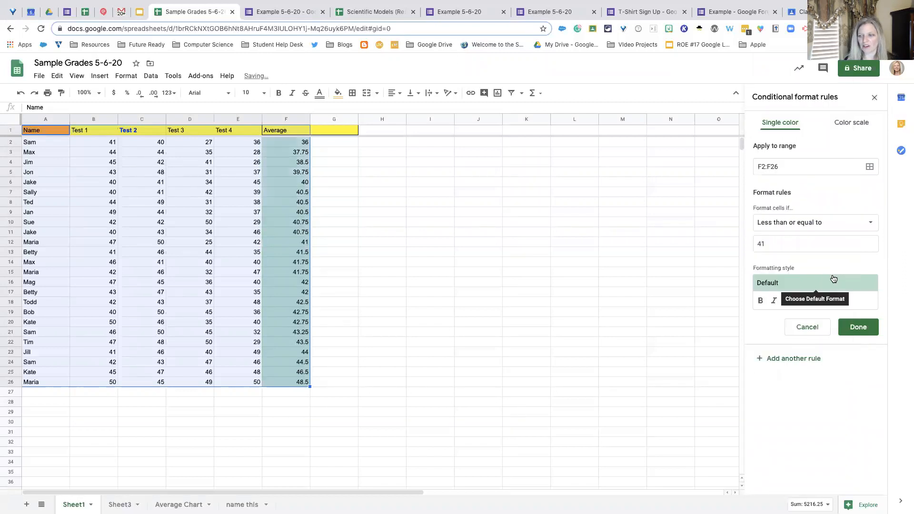
left_click(774, 244)
key("BackSpace")
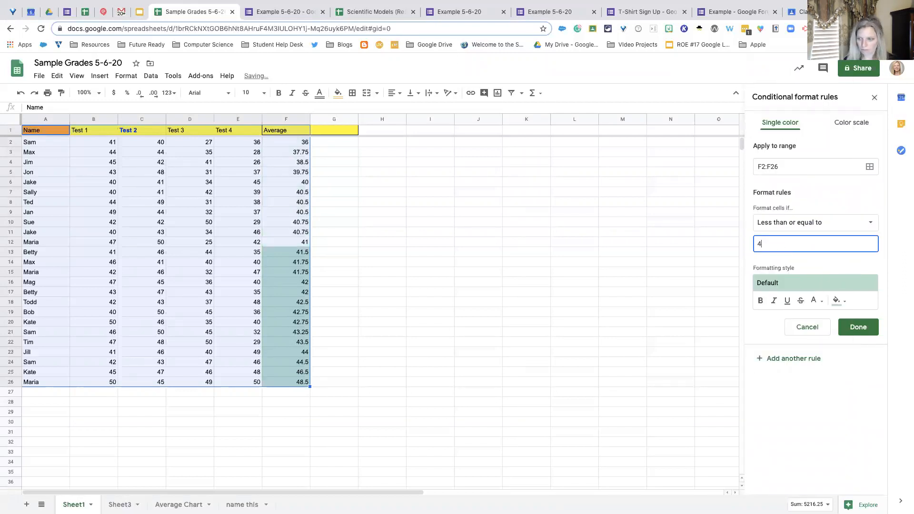
type("0")
left_click(834, 304)
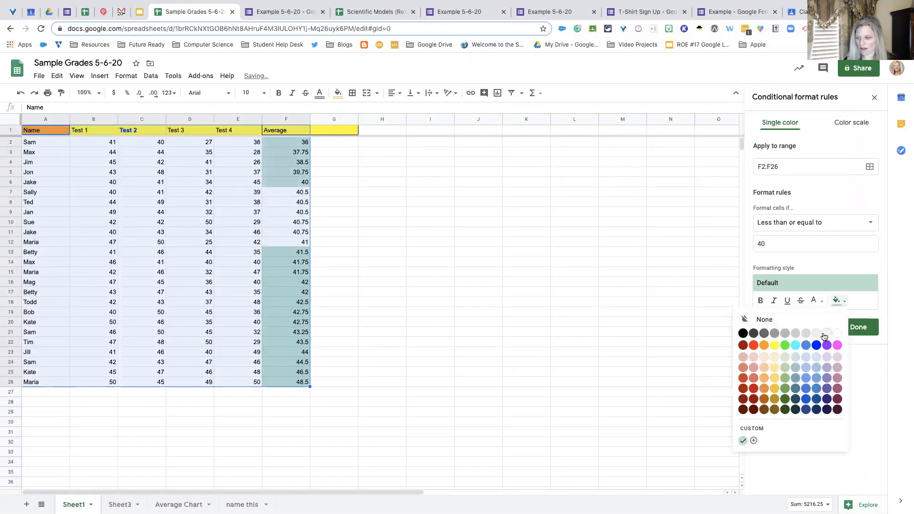
left_click(806, 399)
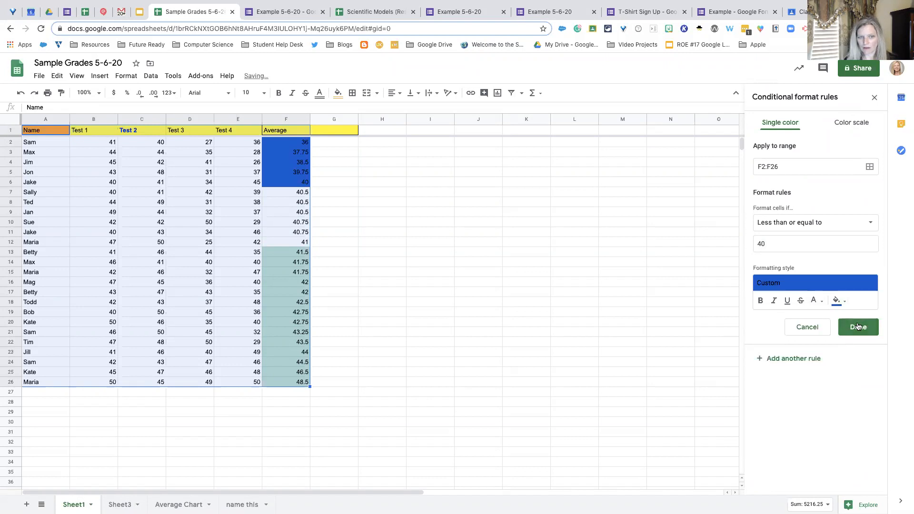
left_click(857, 325)
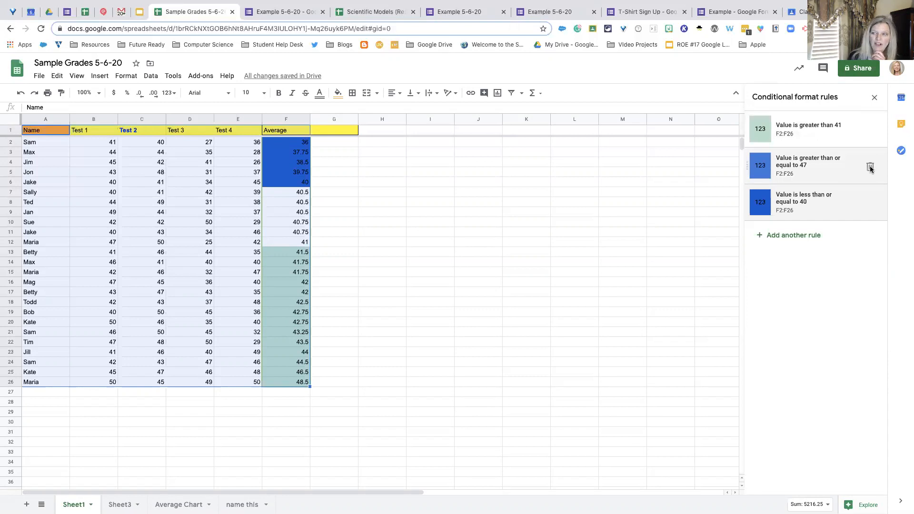
left_click(870, 169)
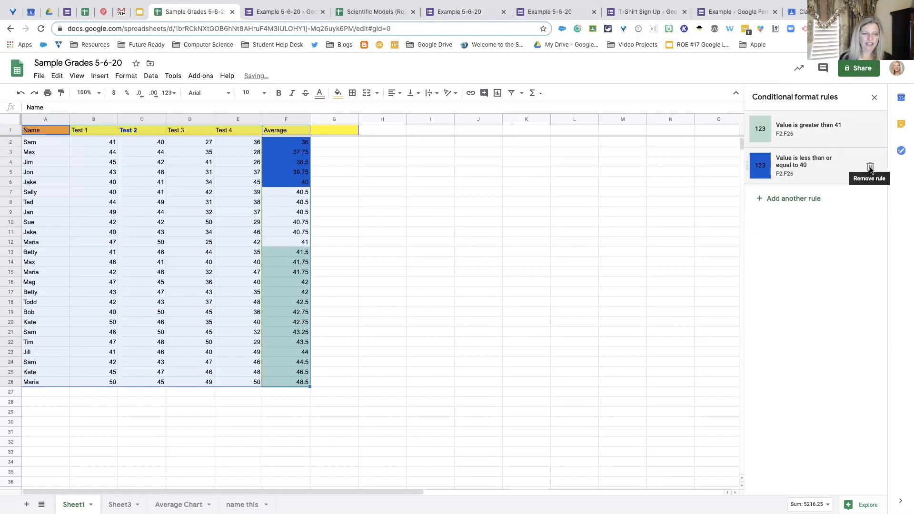
left_click(276, 214)
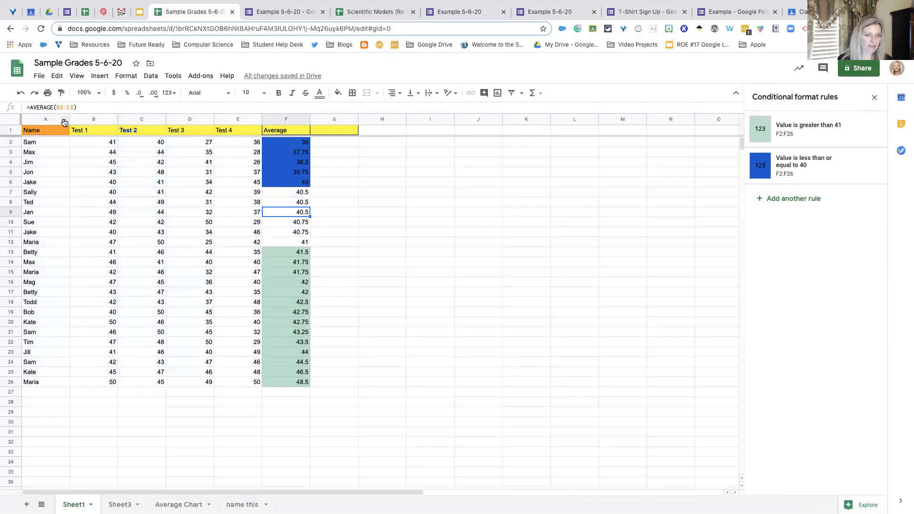
- Sort the grade sheet alphabetically from A to Z by the Name column
left_click(64, 122)
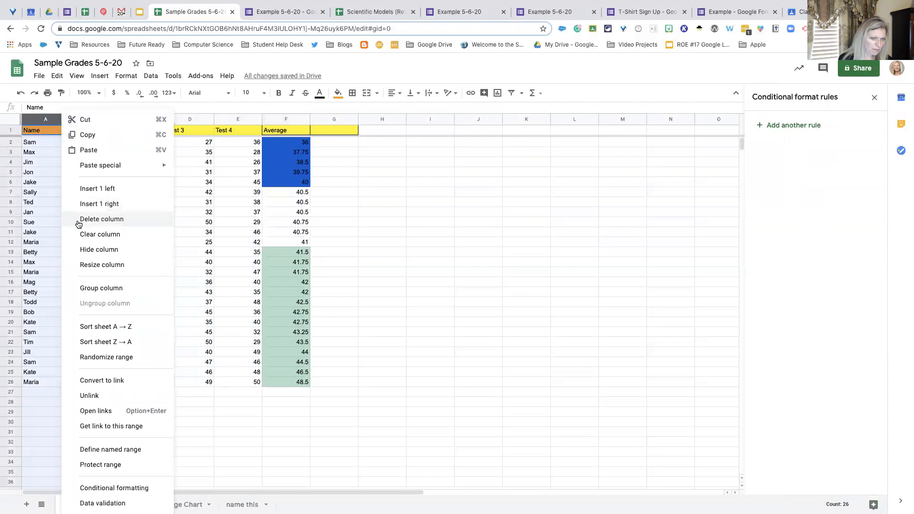
left_click(97, 328)
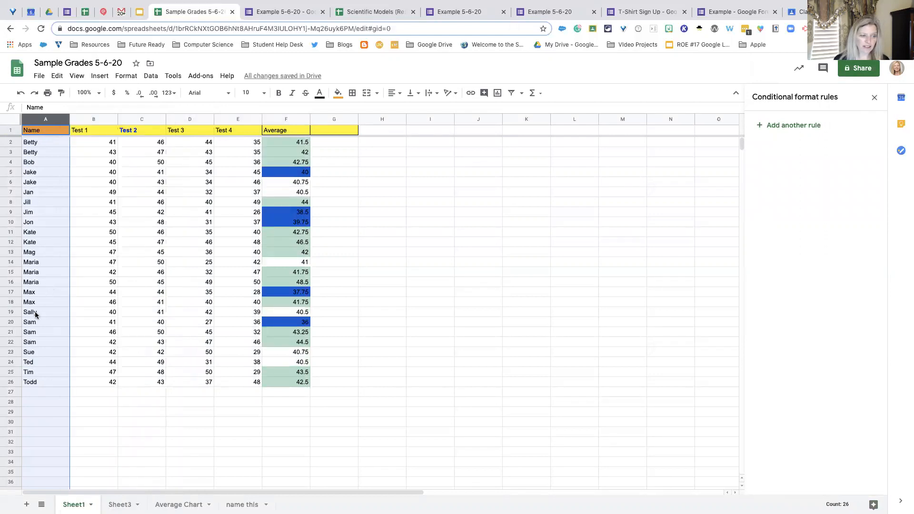
left_click(388, 343)
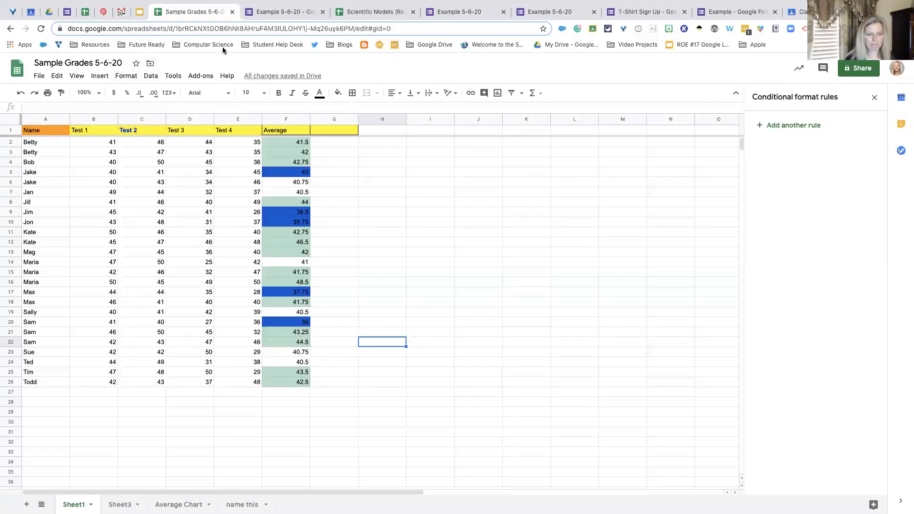
left_click(349, 160)
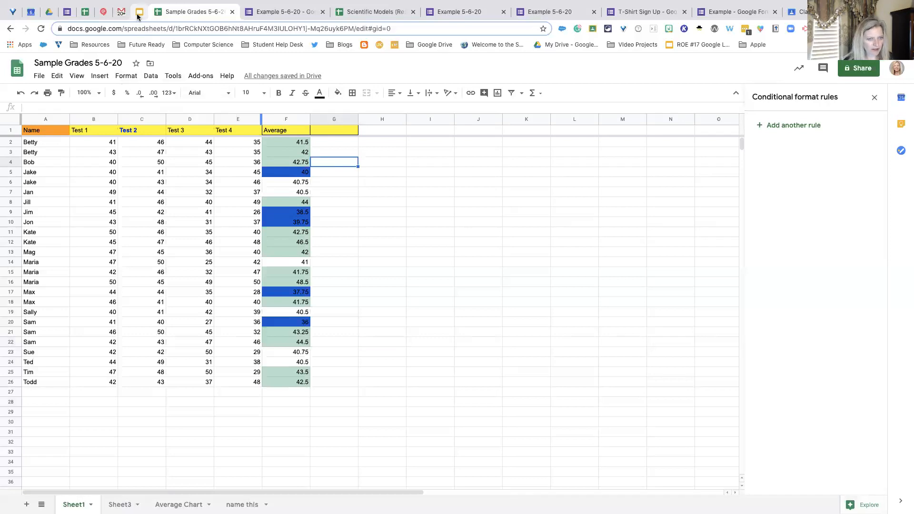
- Switch to the Google Forms, Sheets and Screencastify slide deck and display the Google Sheets overview slide
left_click(138, 12)
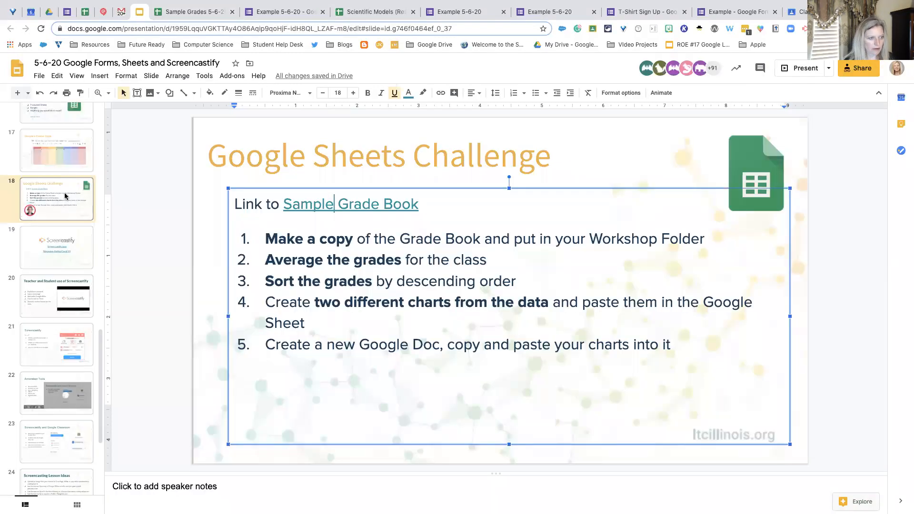
scroll(65, 195, "up", 2)
left_click(59, 248)
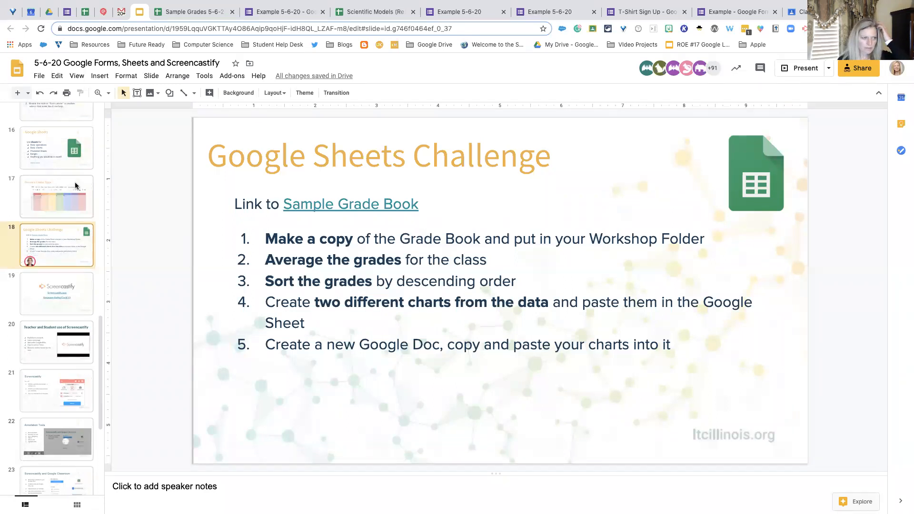
left_click(72, 167)
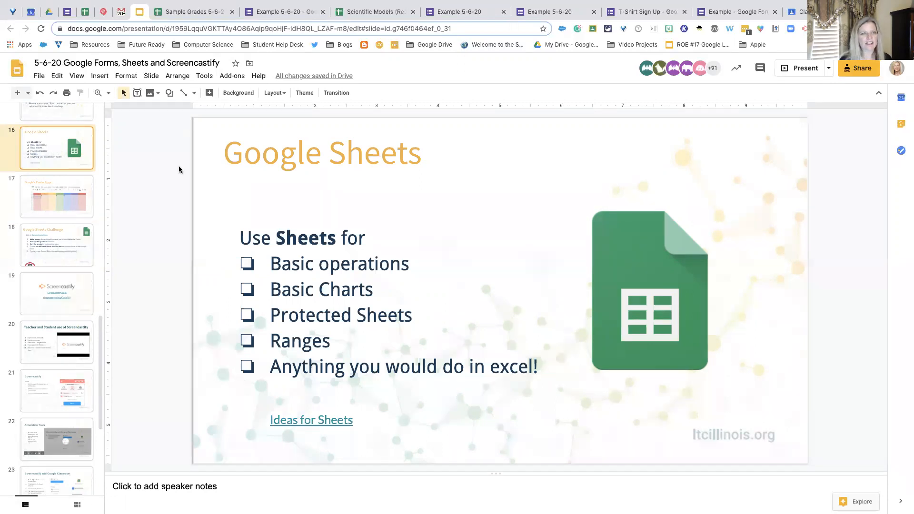
- View the Scientific Models (Responses) spreadsheet and return to the Sample Grades 5-6-20 spreadsheet
left_click(361, 15)
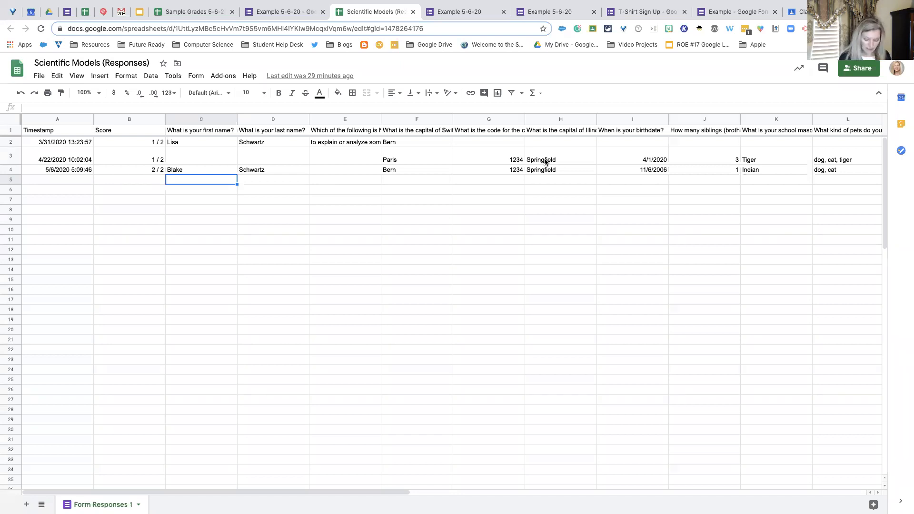
left_click(183, 10)
left_click(328, 171)
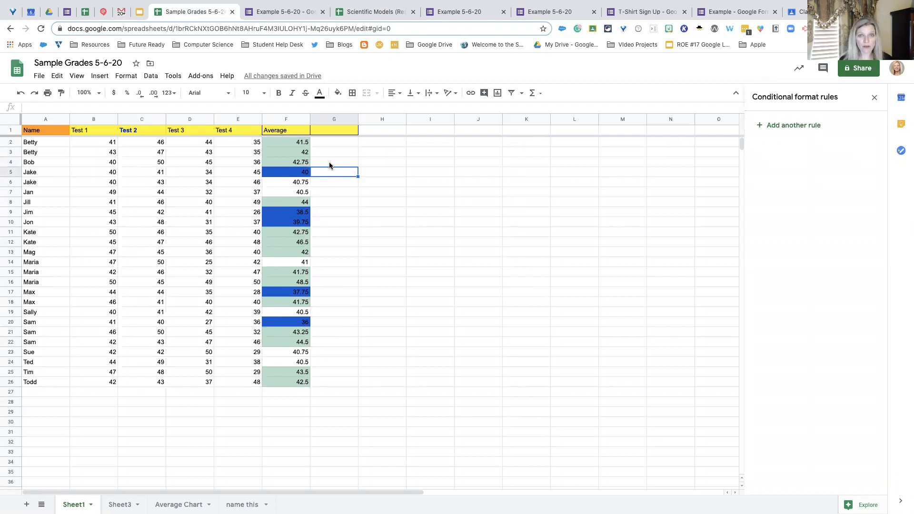
left_click(130, 79)
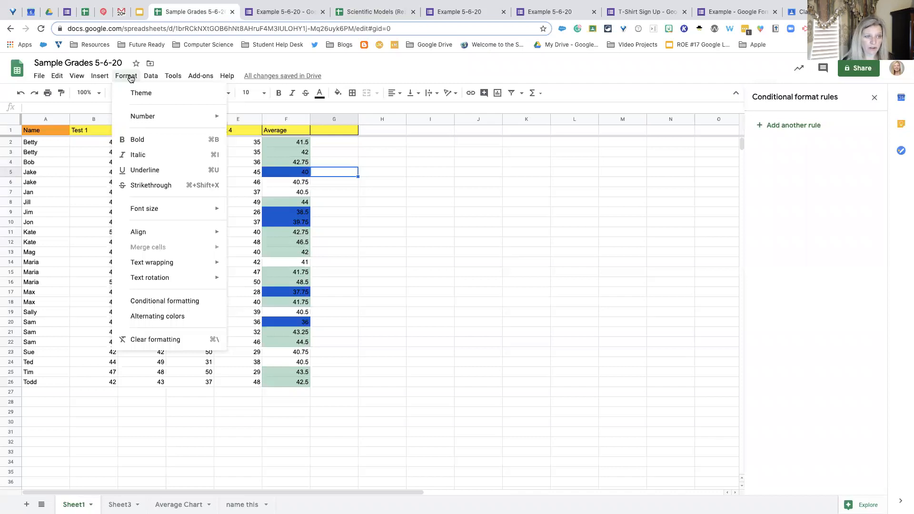
mouse_move(107, 79)
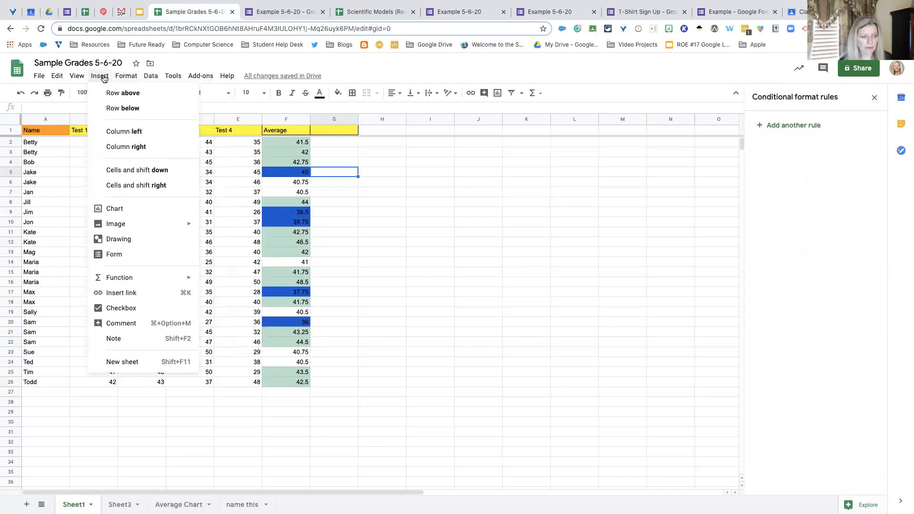
mouse_move(151, 79)
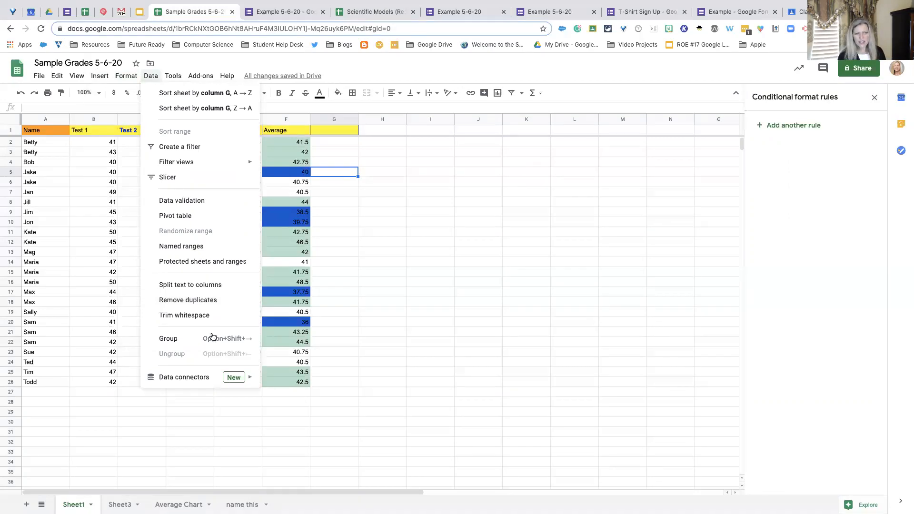
mouse_move(209, 383)
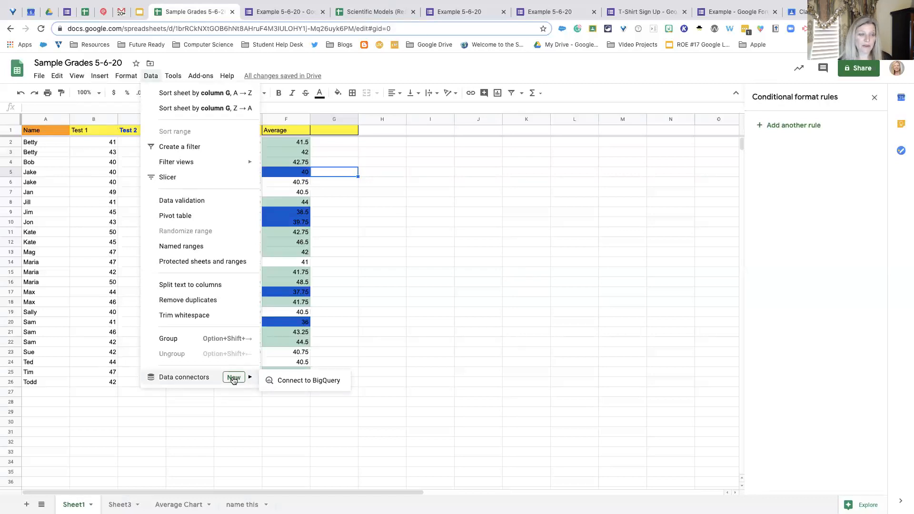
left_click(373, 353)
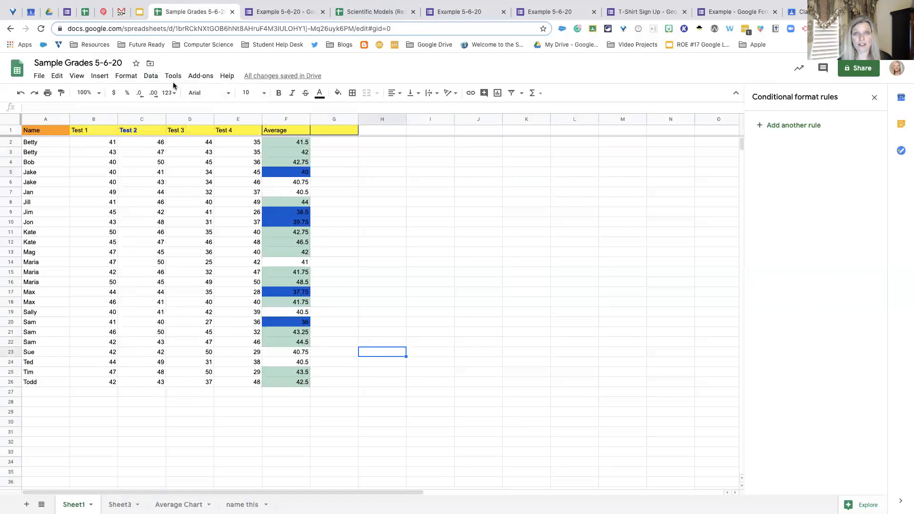
left_click(202, 79)
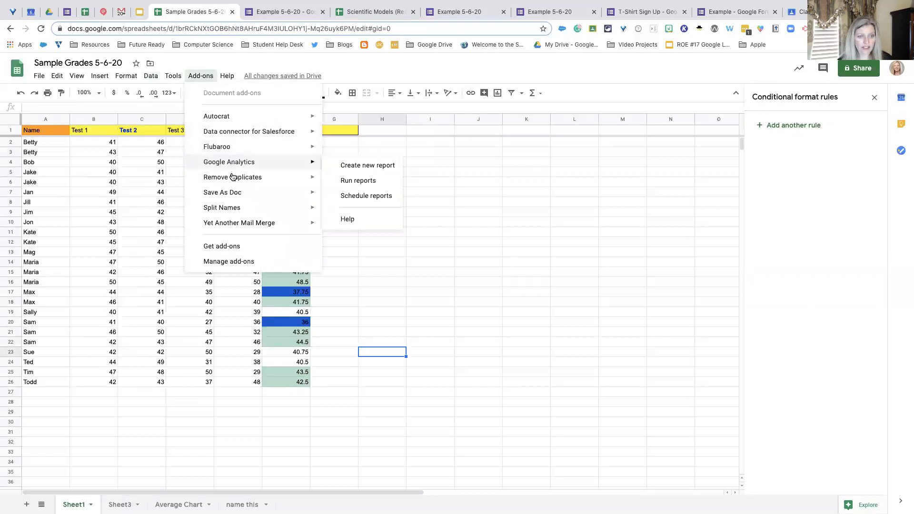
mouse_move(247, 182)
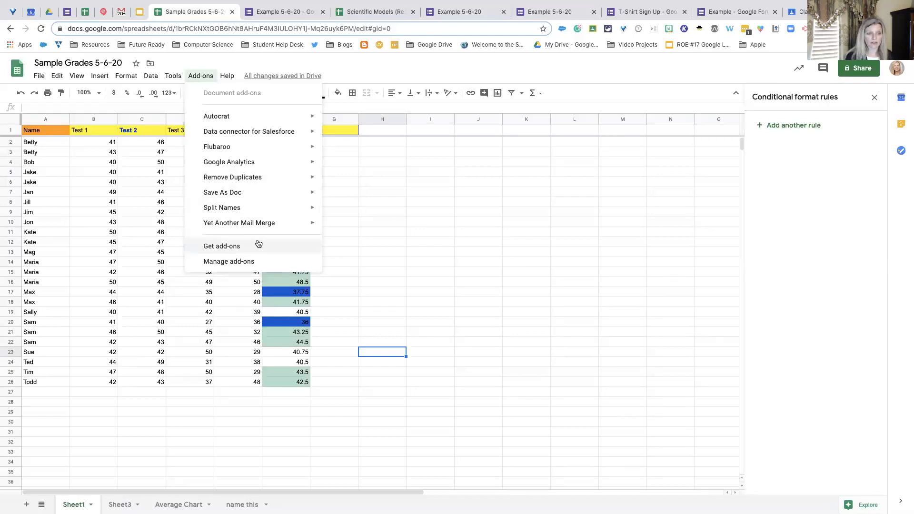
left_click(355, 243)
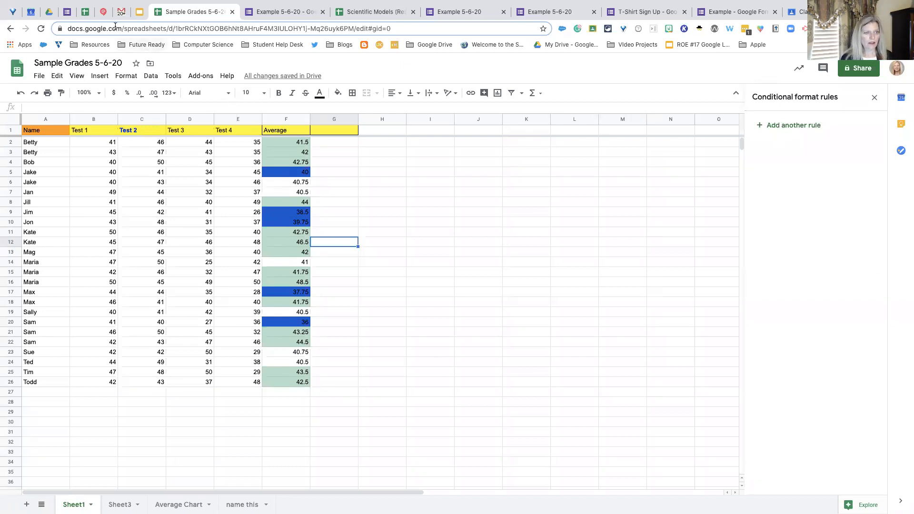
- Switch to the workshop slide deck and display the Google's Easter Eggs slide
left_click(137, 12)
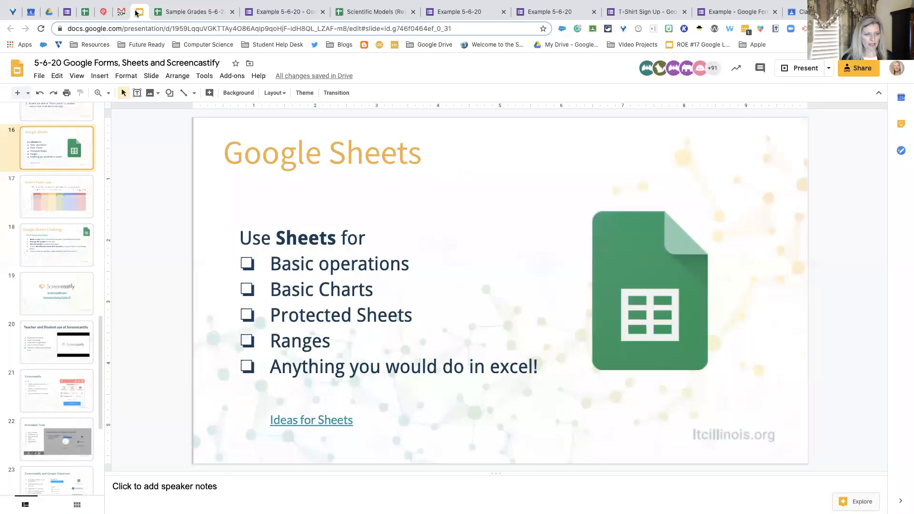
left_click(63, 196)
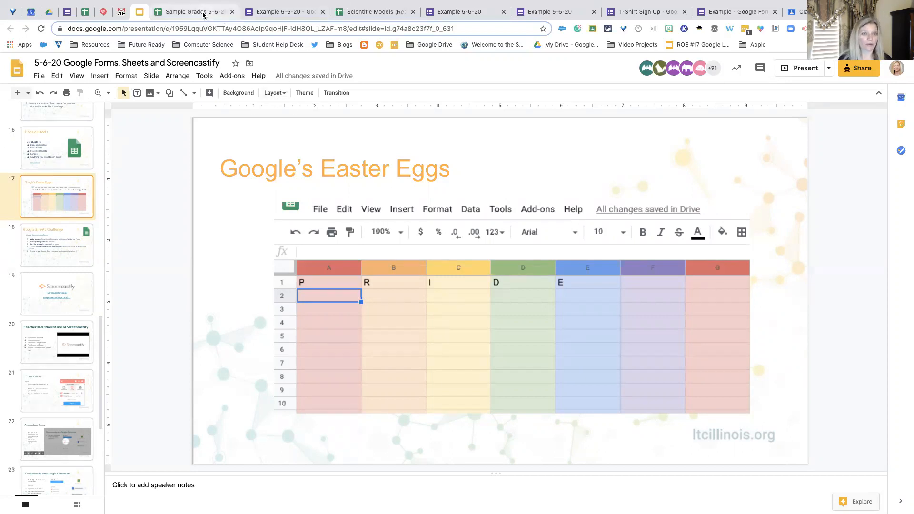
- Switch to the Sample Grades 5-6-20 spreadsheet and hide row 2, the first student row below the header
left_click(221, 15)
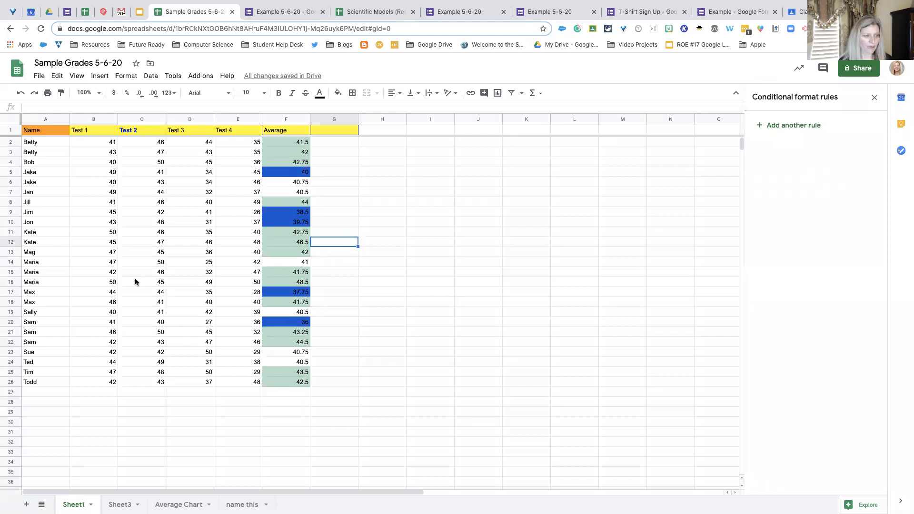
left_click(13, 142)
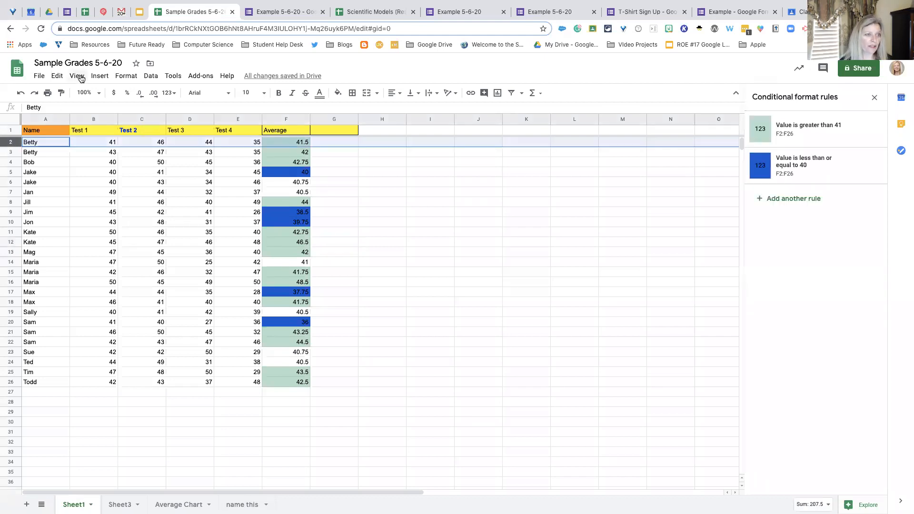
left_click(73, 77)
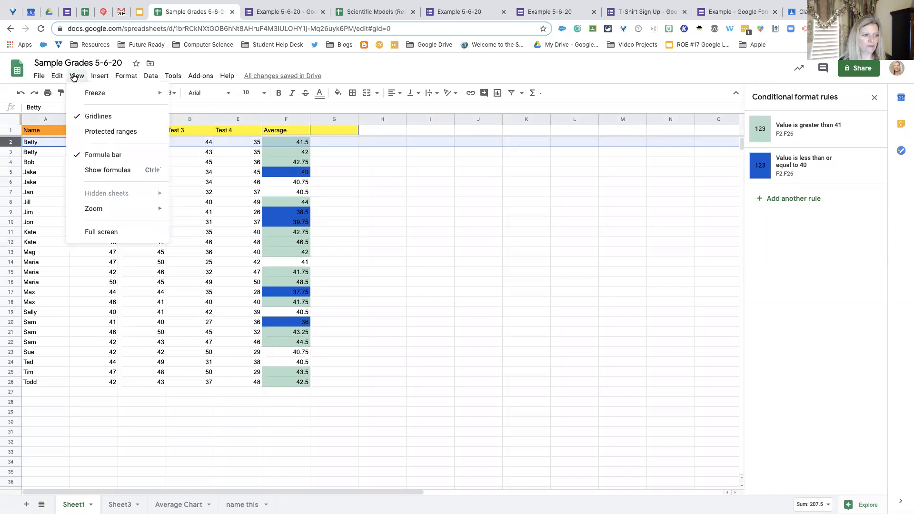
mouse_move(52, 79)
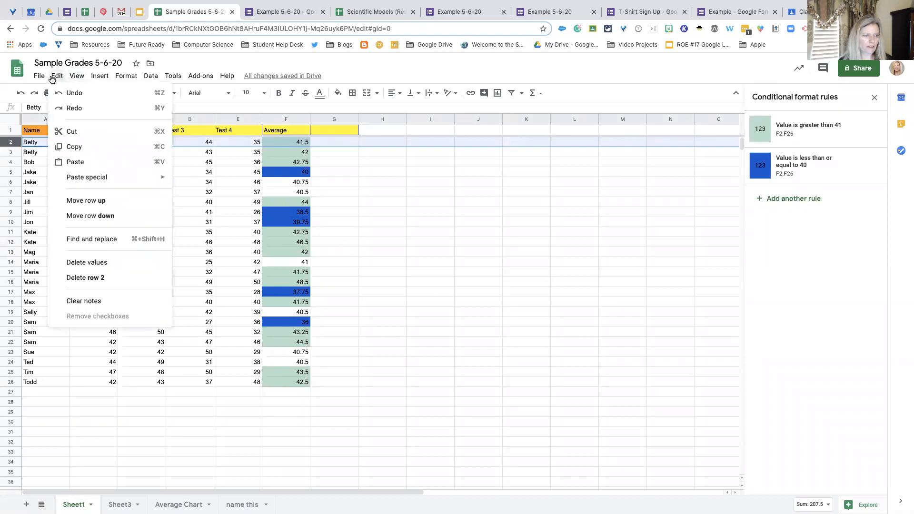
mouse_move(101, 79)
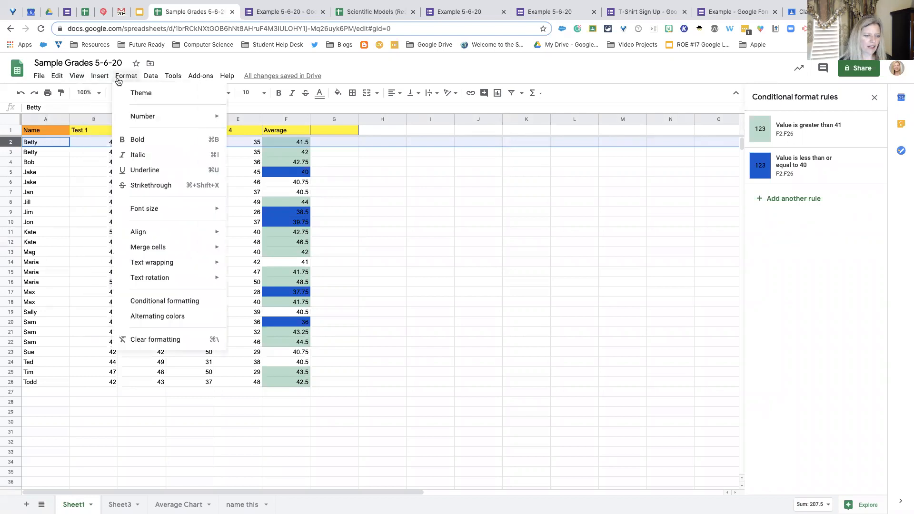
right_click(7, 144)
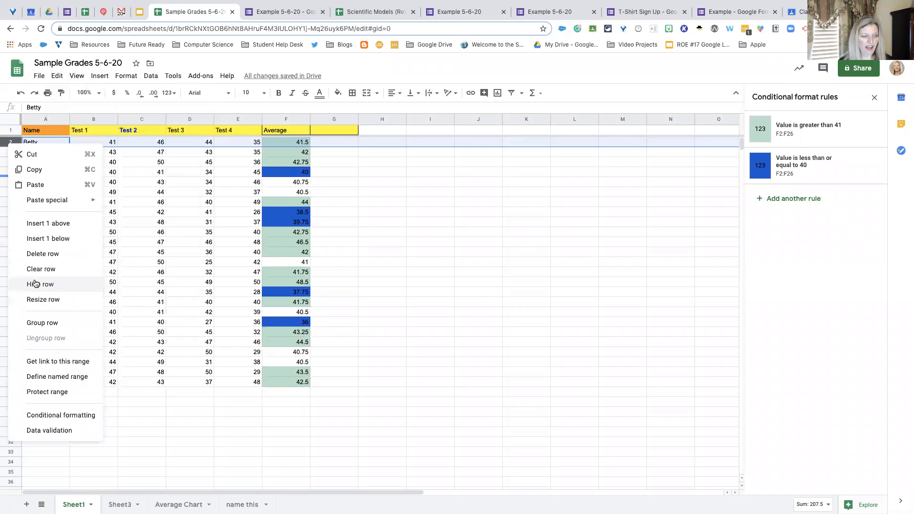
left_click(35, 284)
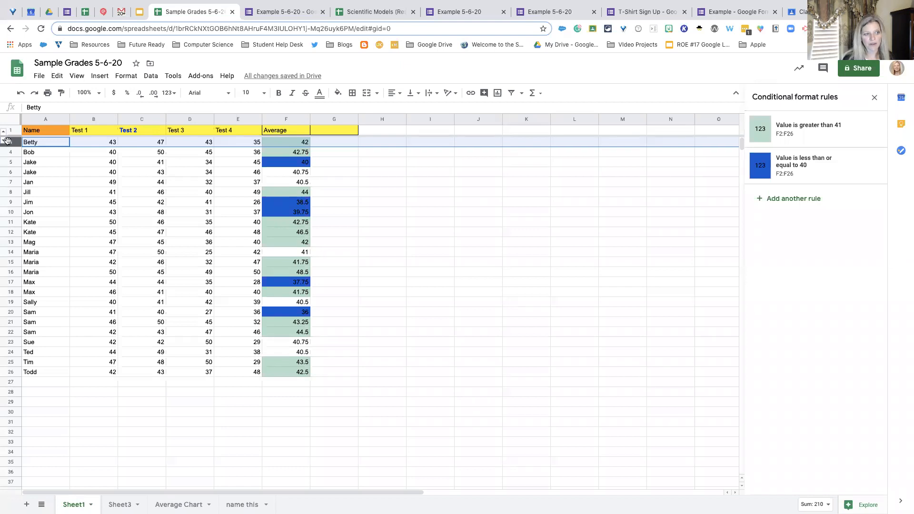
- Unhide row 2 in the grade sheet and return to the Google Forms, Sheets and Screencastify slide deck
right_click(3, 142)
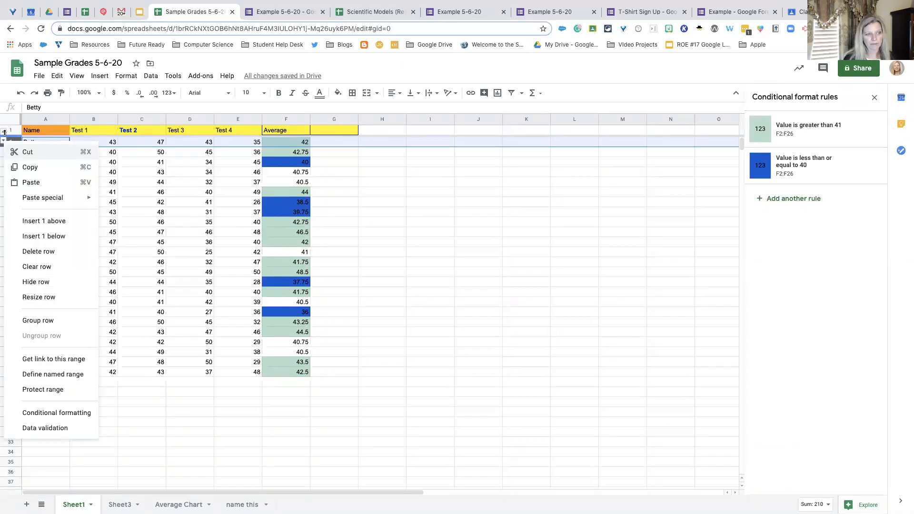
left_click(4, 139)
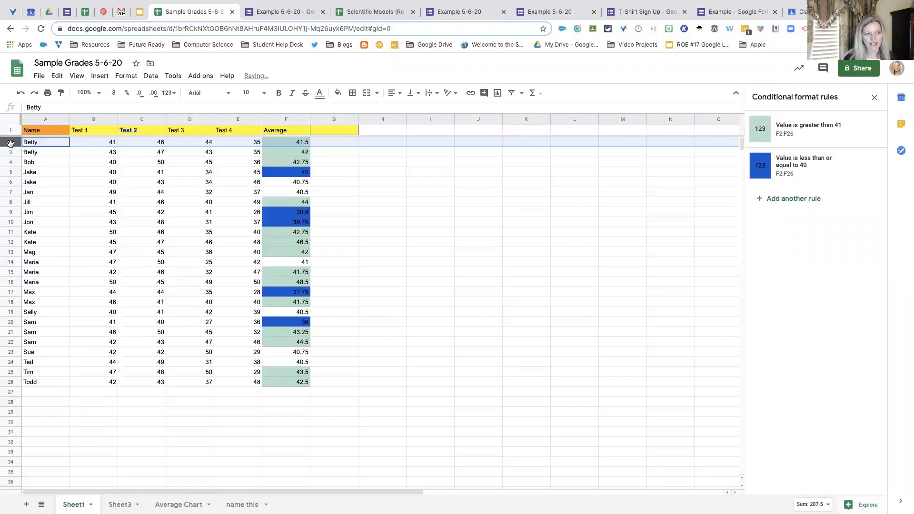
left_click(49, 155)
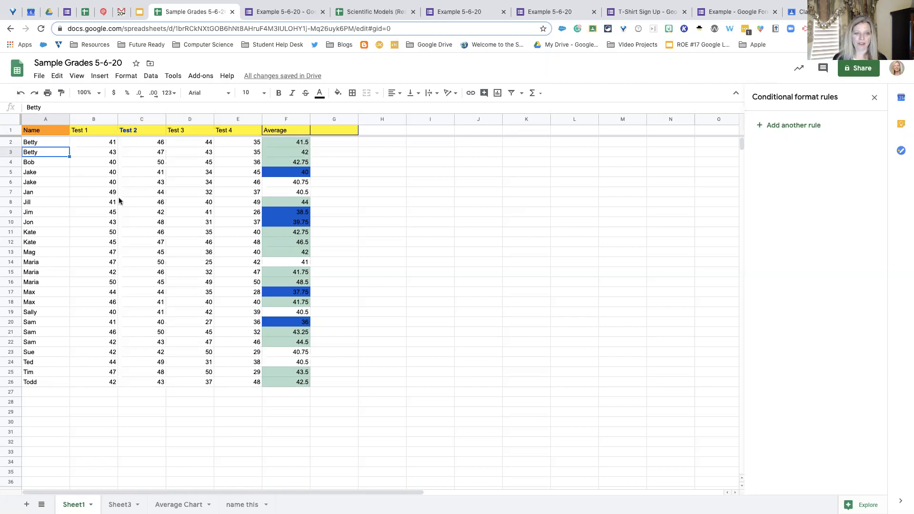
left_click(138, 13)
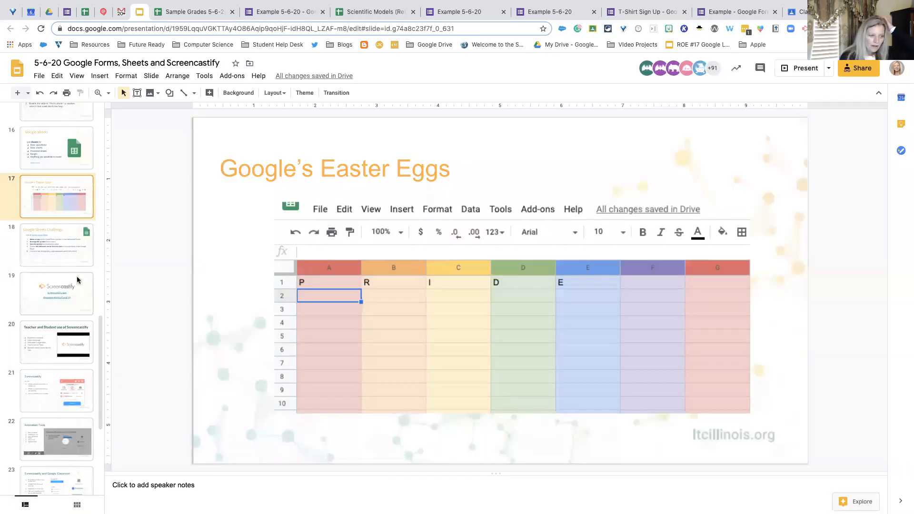